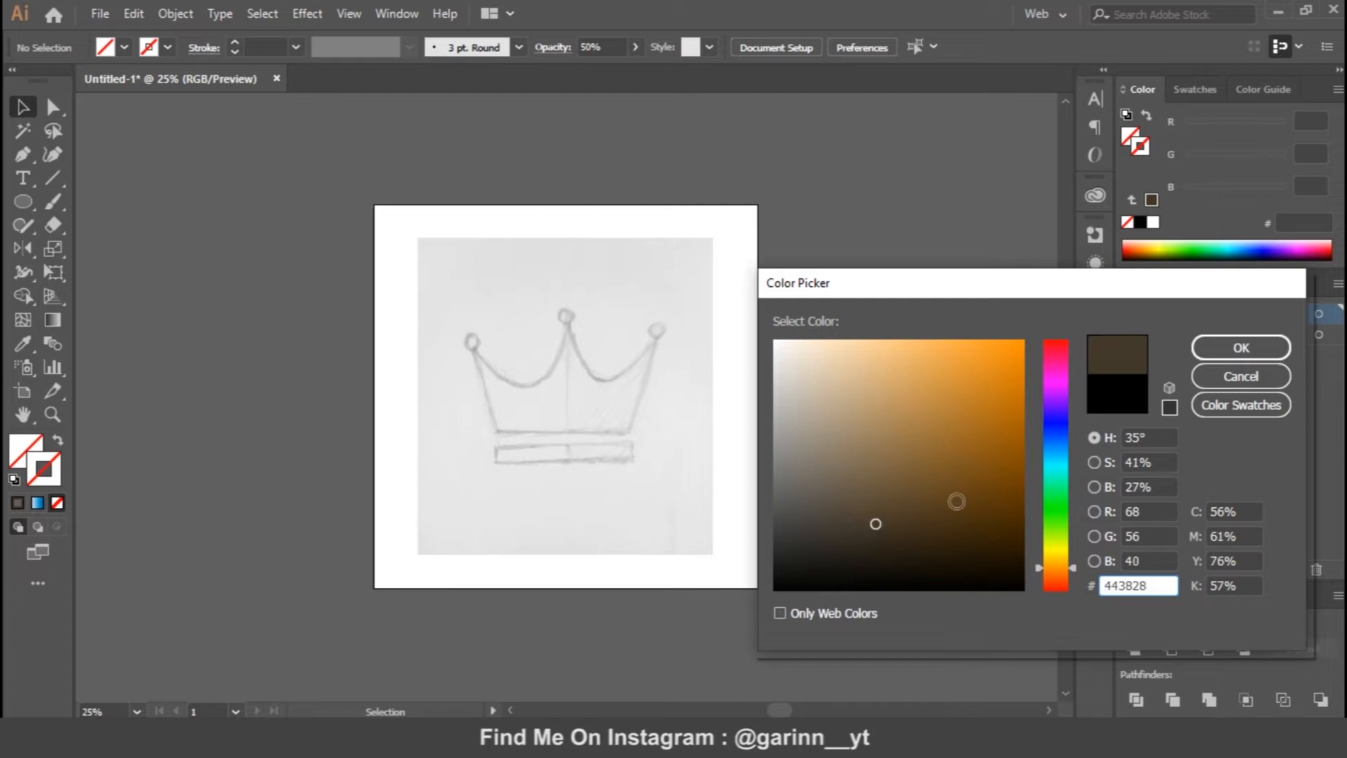
Set the stroke to colour #443828 with a 10 pt weight, round cap and round join corners.
click(1228, 348)
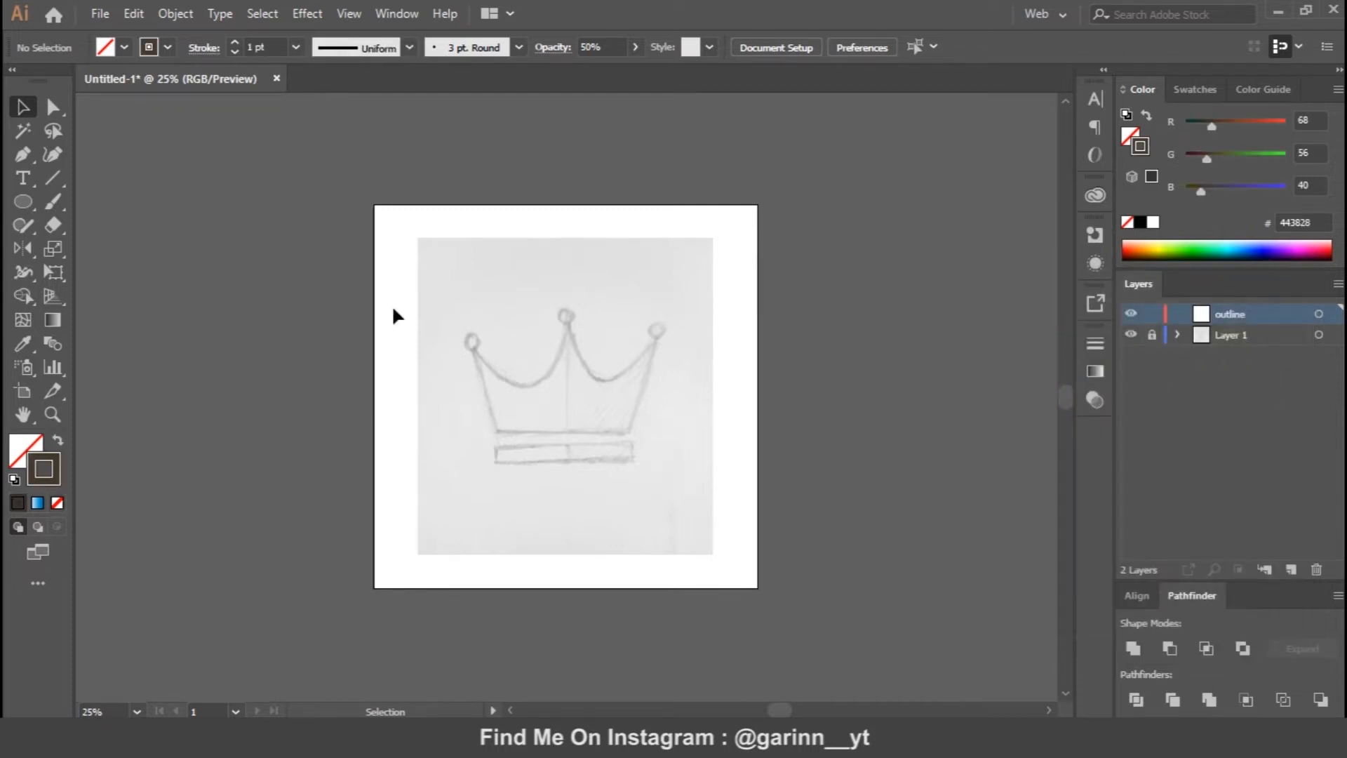
click(300, 46)
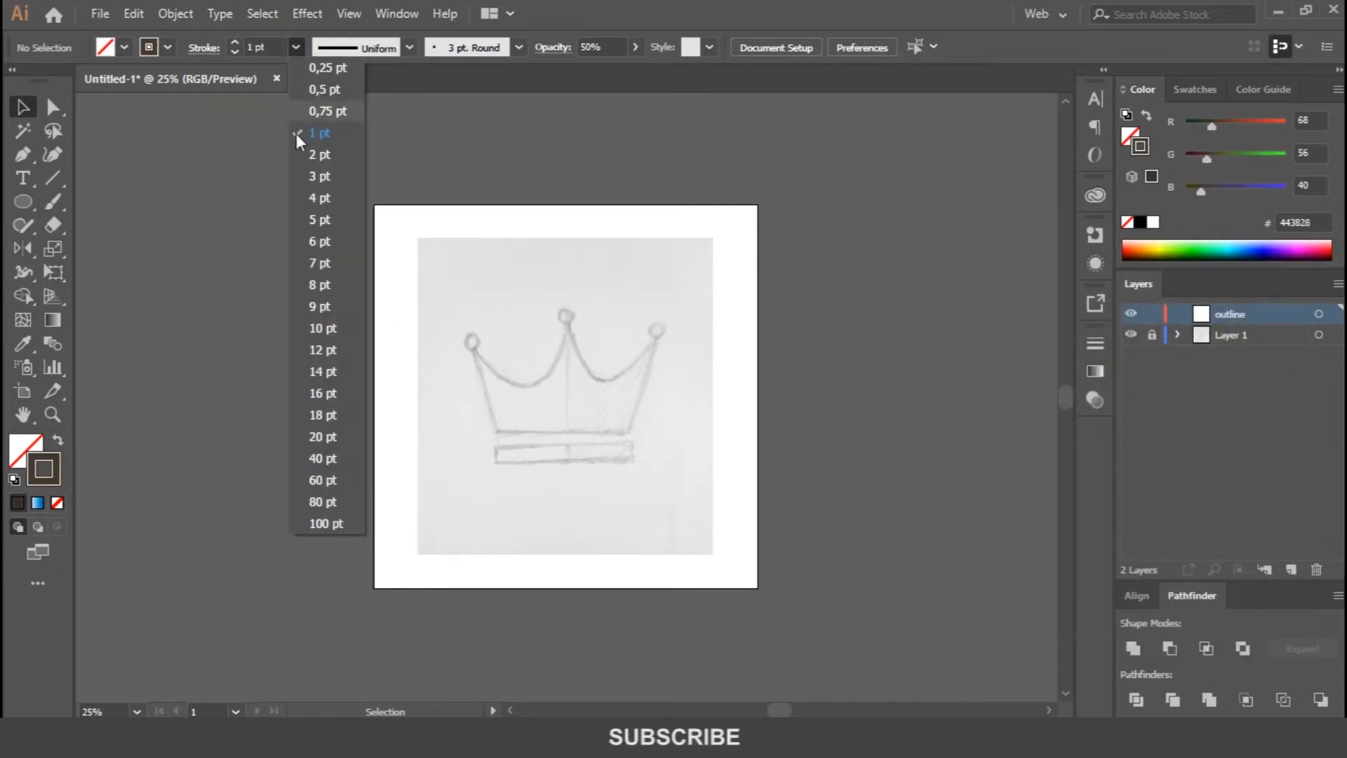
click(321, 327)
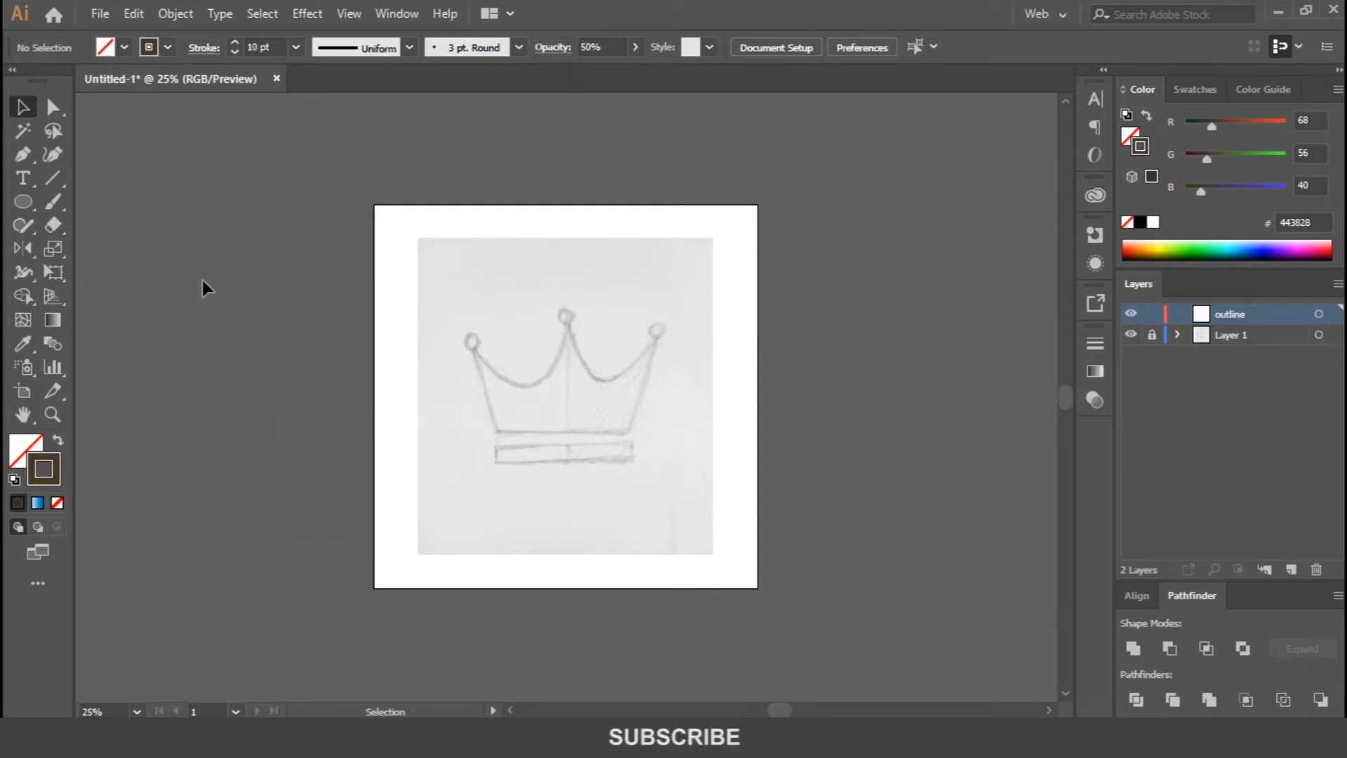
click(204, 48)
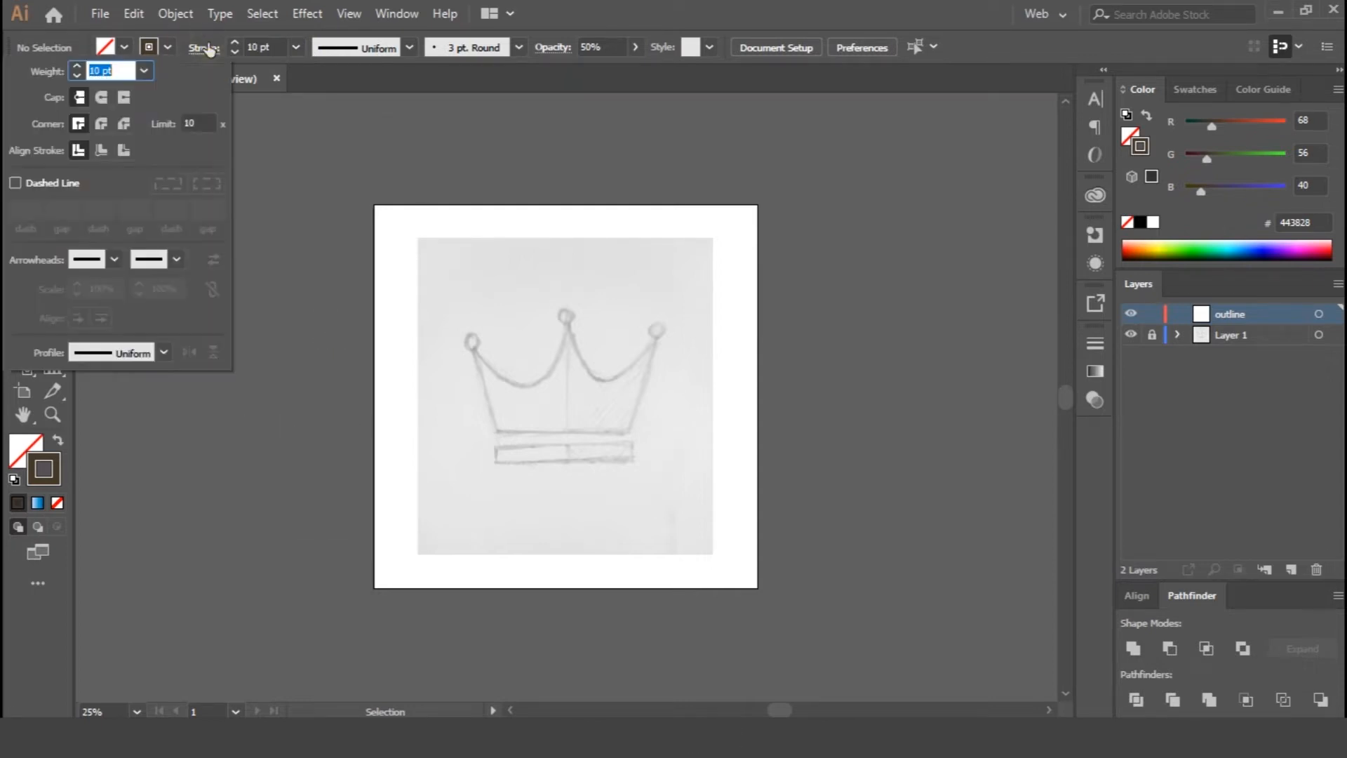
click(101, 123)
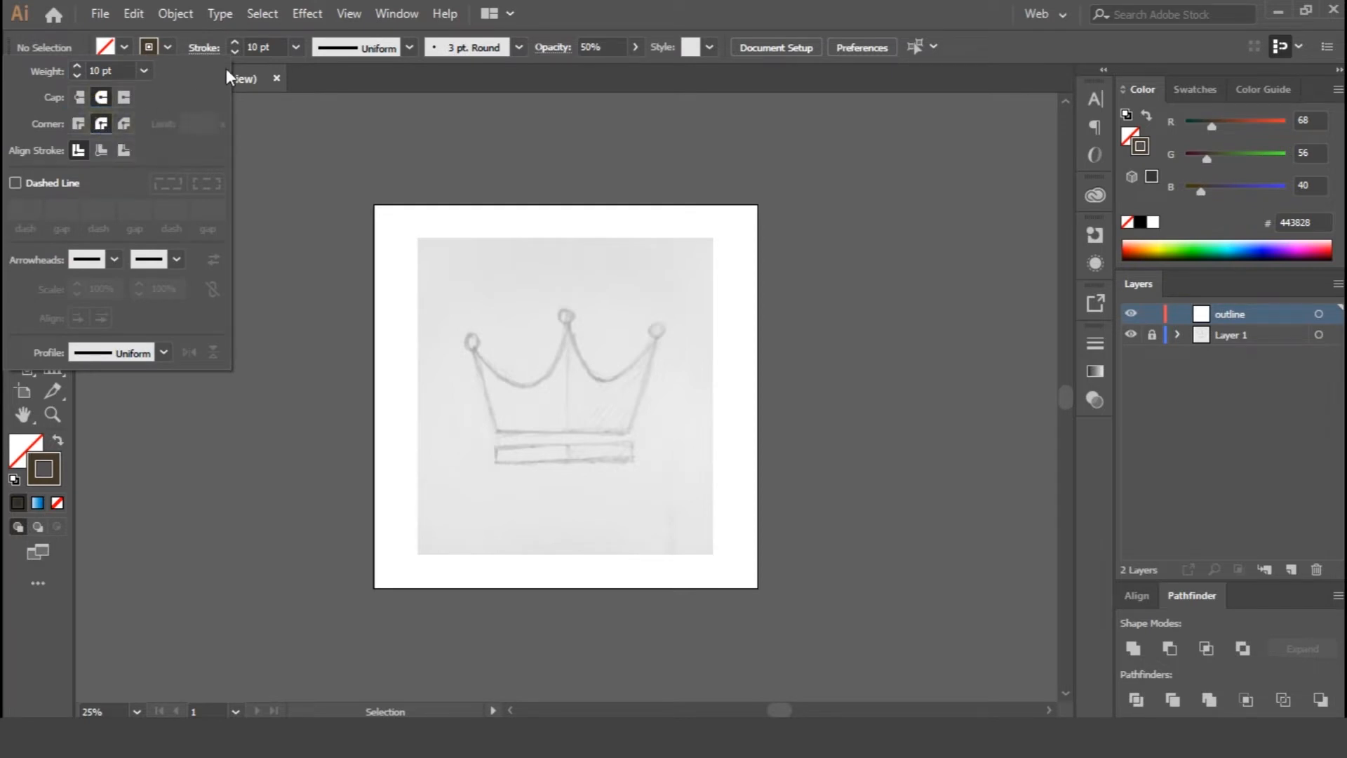
click(603, 15)
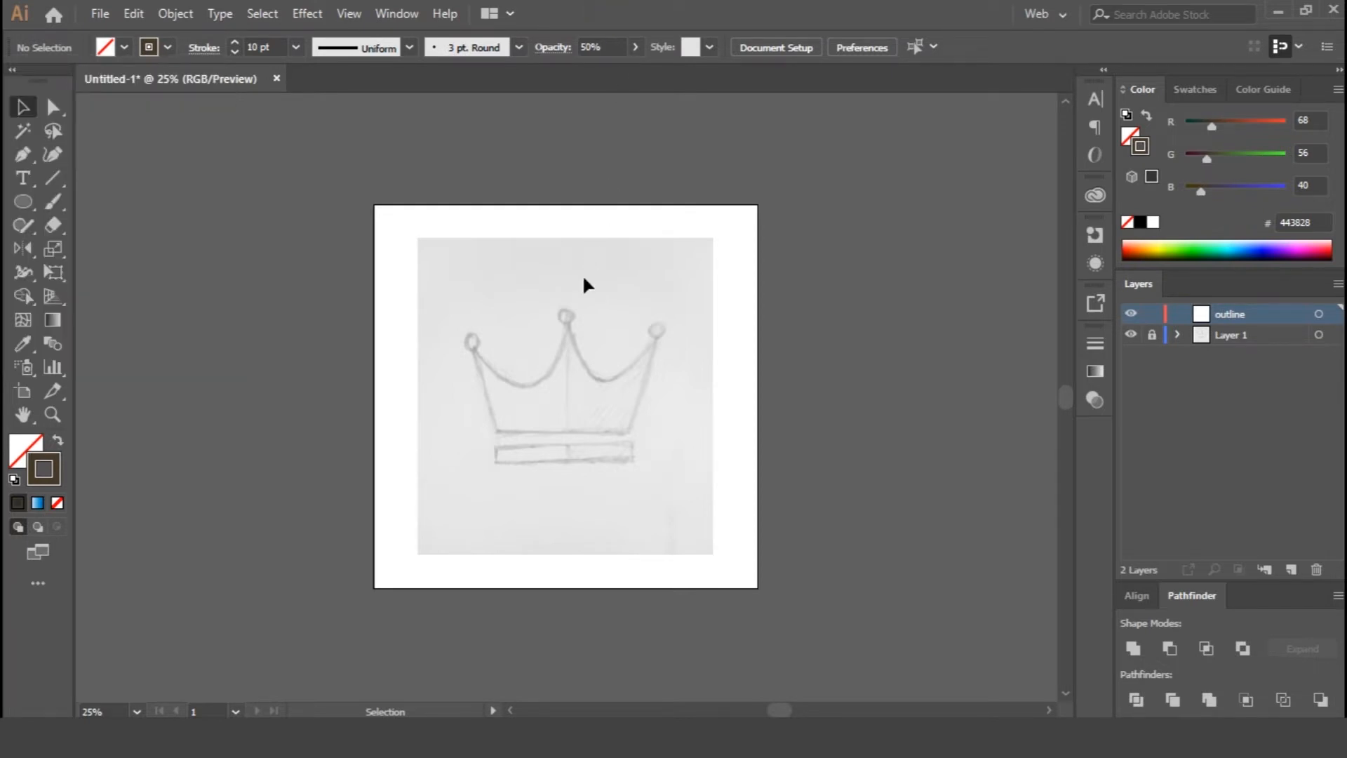
Trace the left half of the crown sketch with the Pen tool as a closed straight-edged path, starting at the middle tip.
key(ctrl+equal)
key(ctrl+equal)
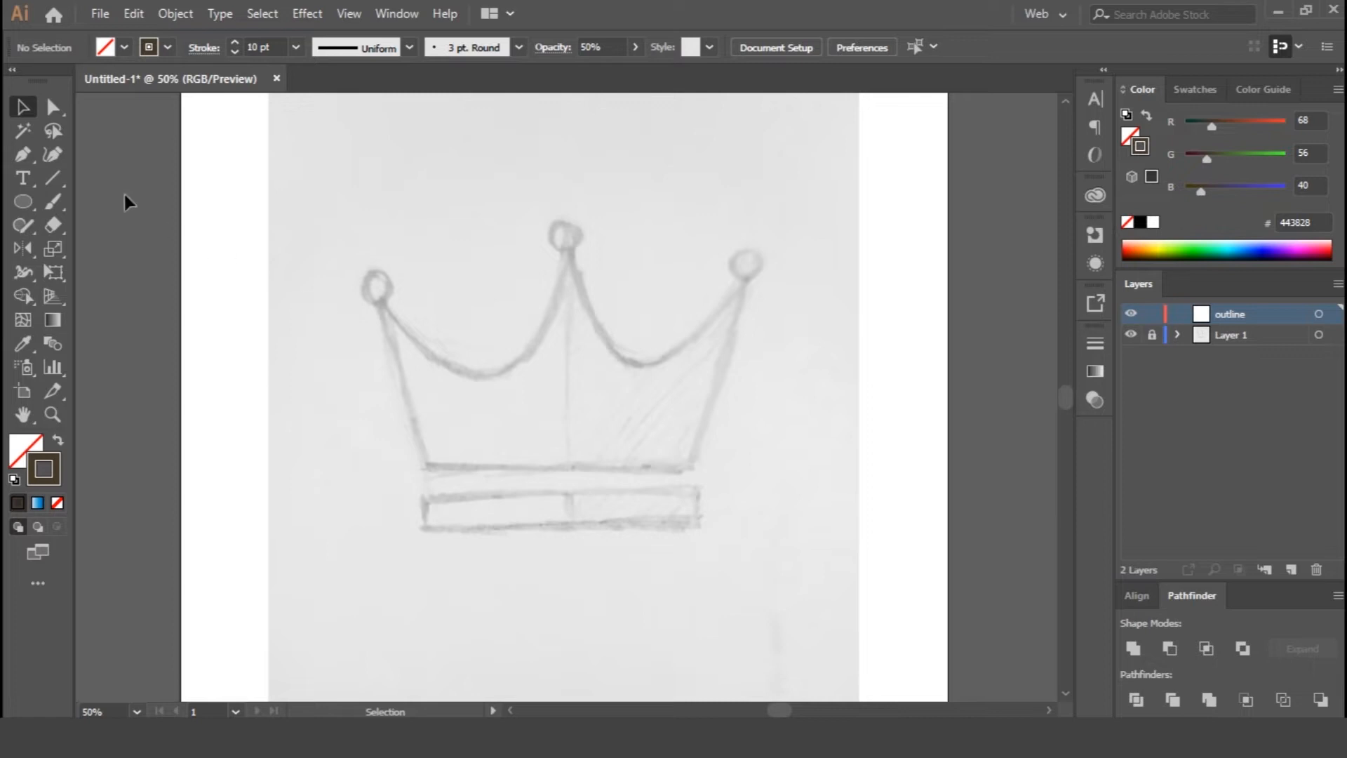
click(23, 155)
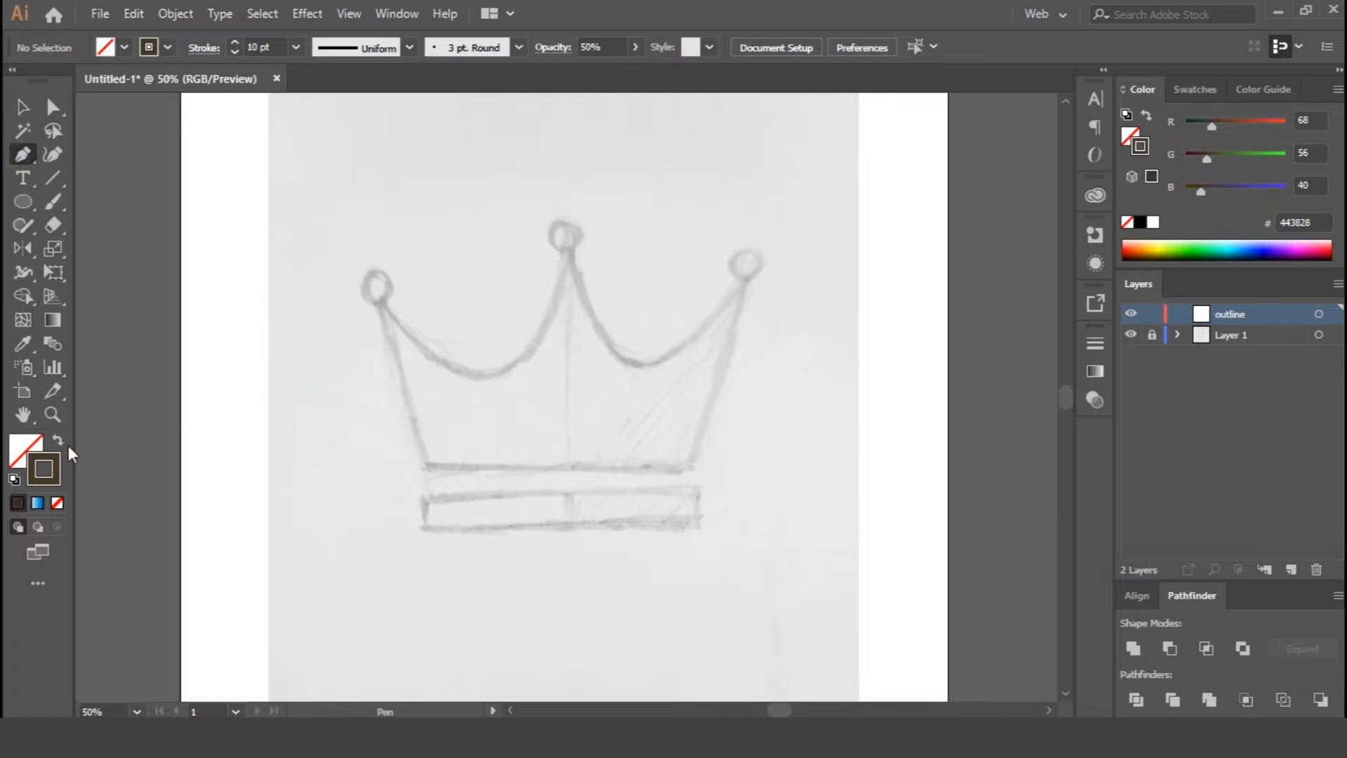
click(563, 249)
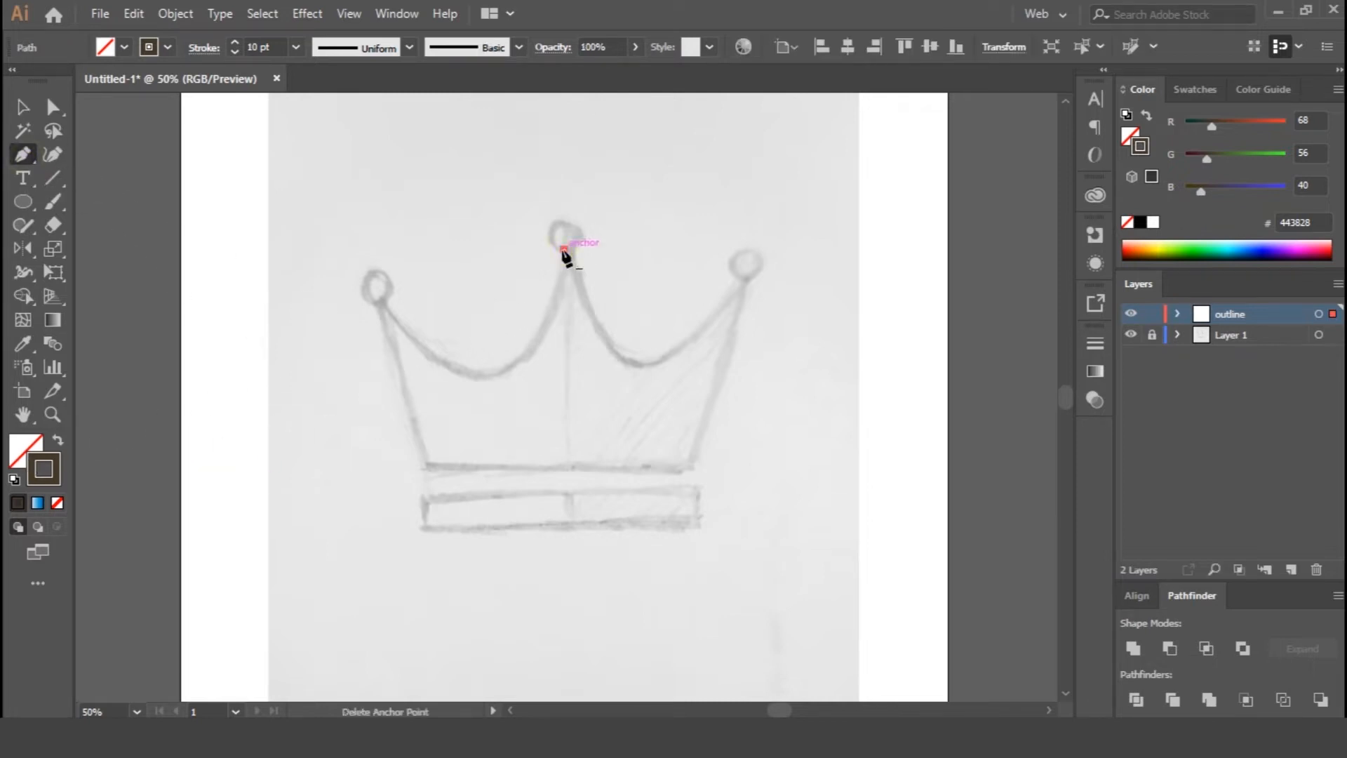
click(564, 467)
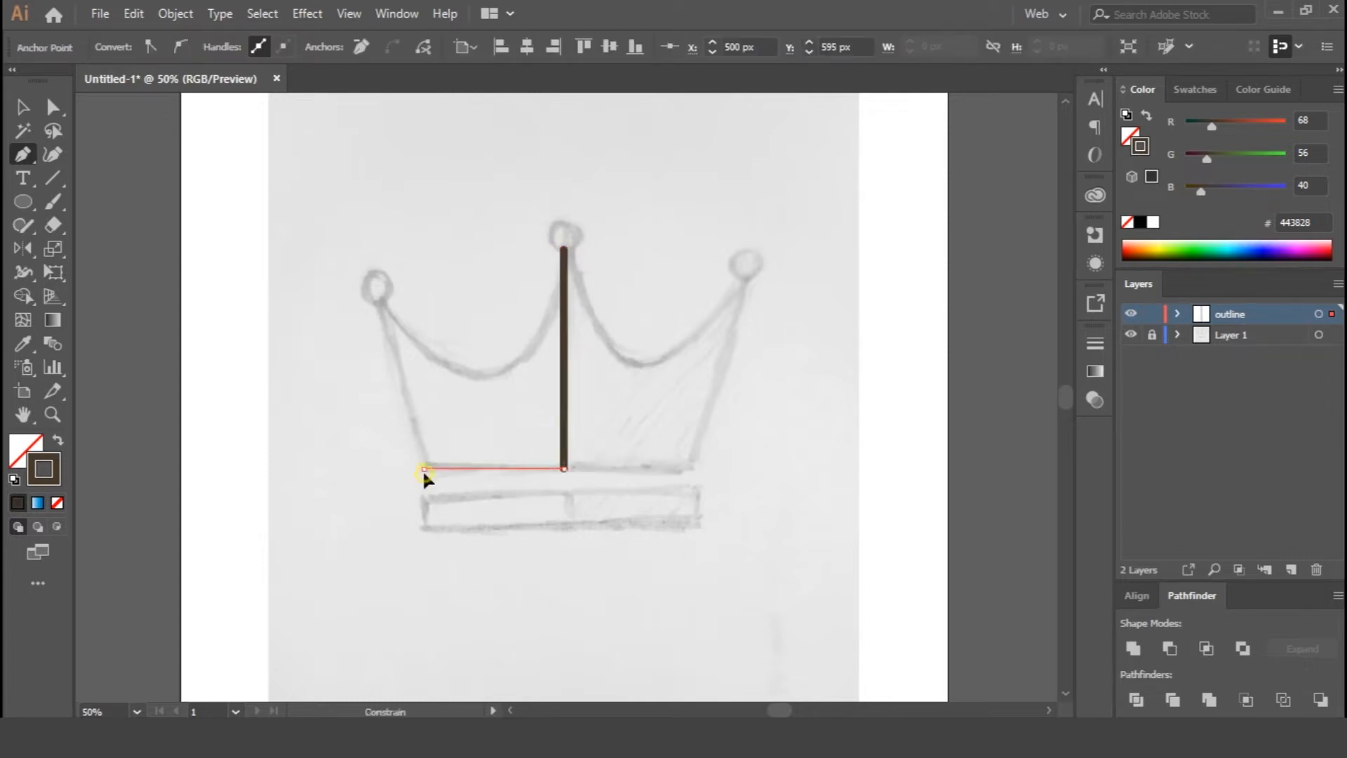
click(424, 468)
click(377, 298)
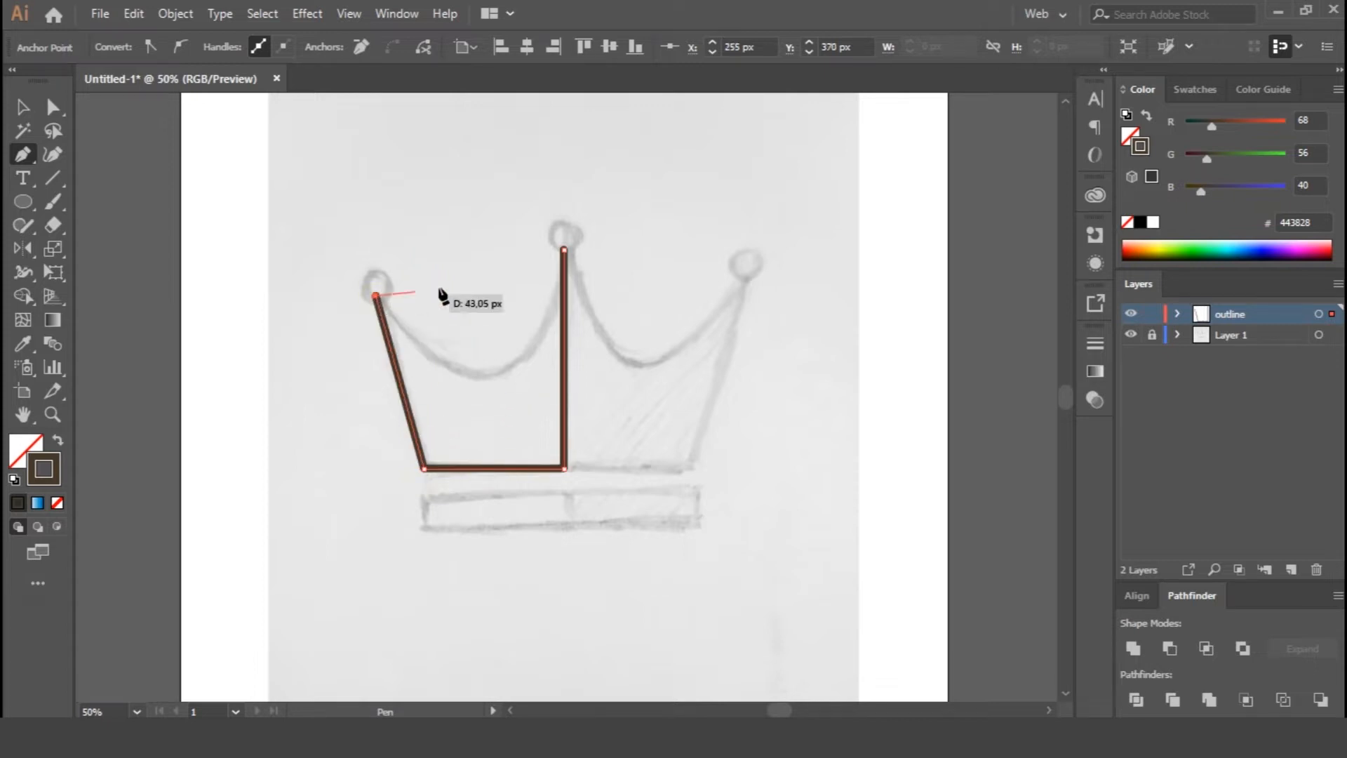
click(564, 250)
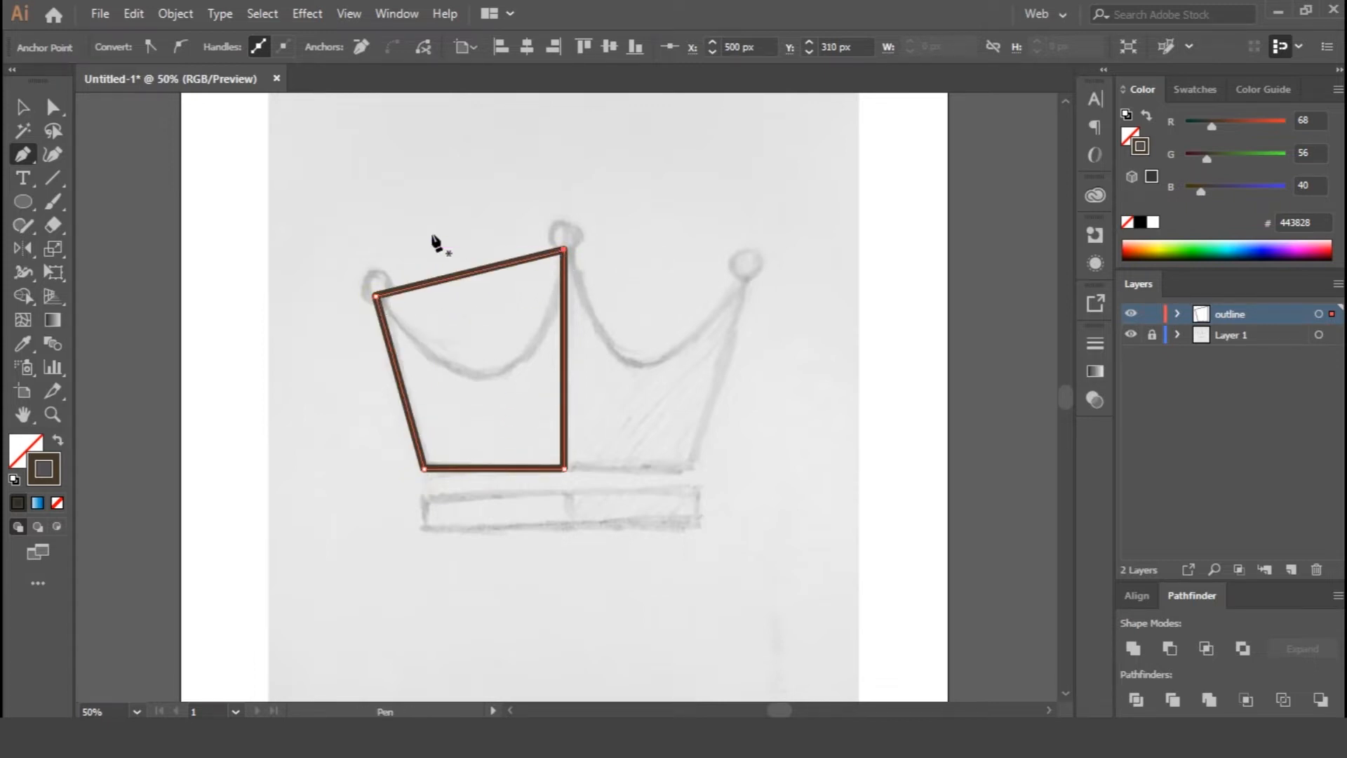
Bend the half crown's slanted upper edge downward with the Curvature tool to approximate the sketched curve.
click(52, 154)
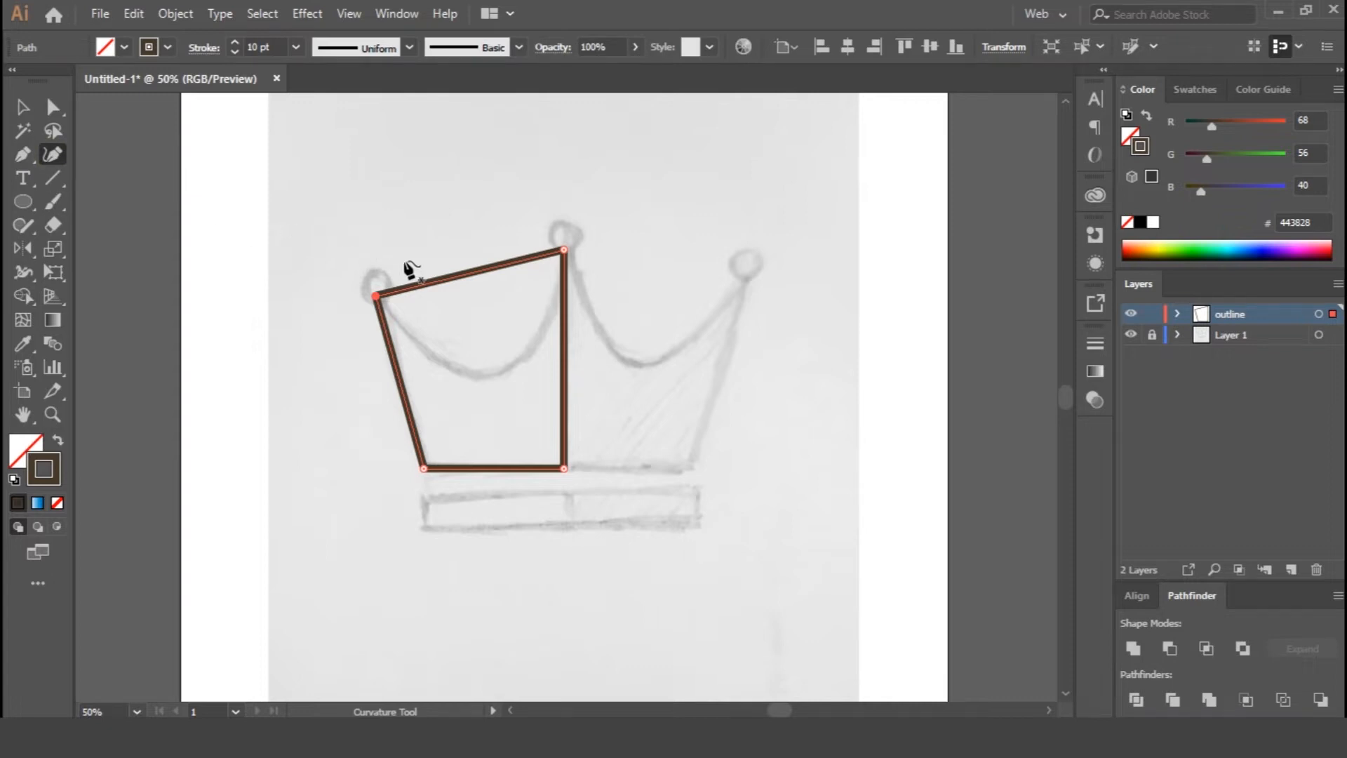
drag(479, 275, 463, 359)
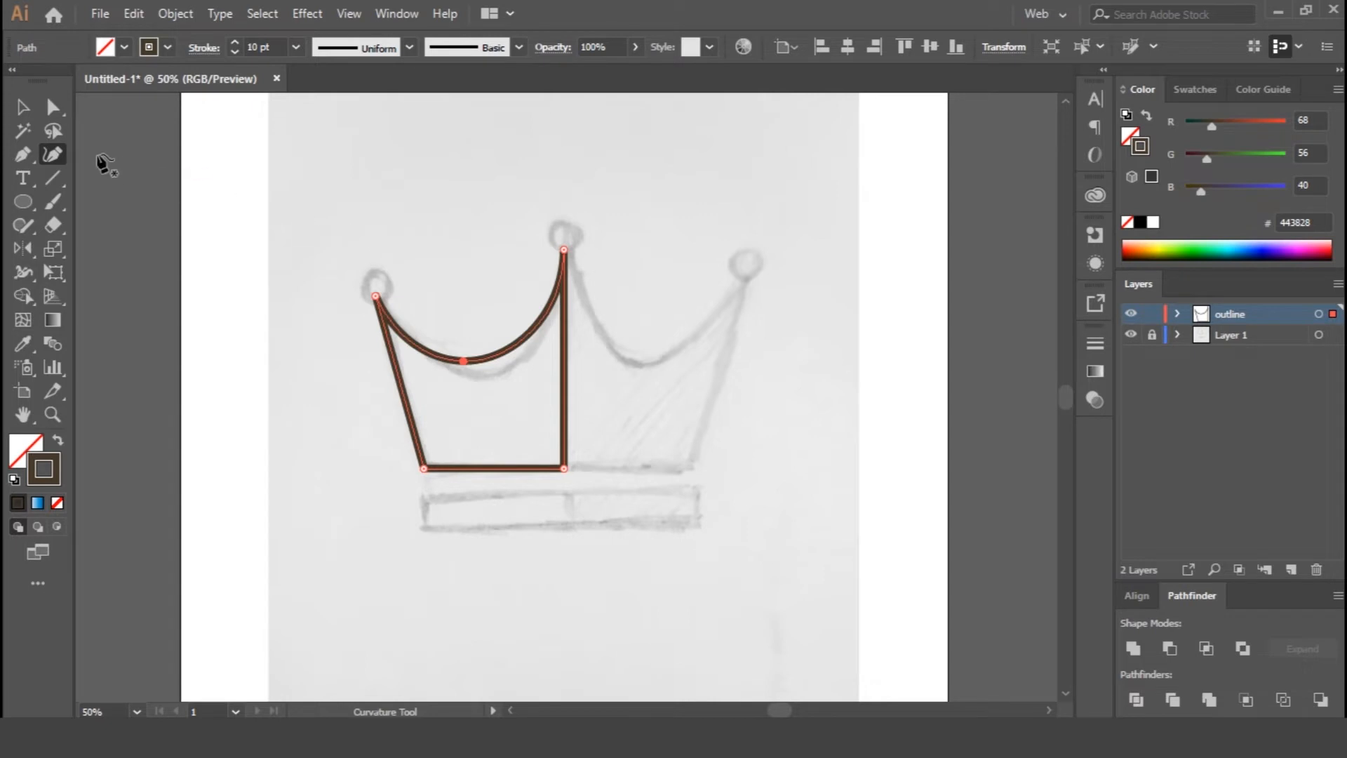
click(22, 107)
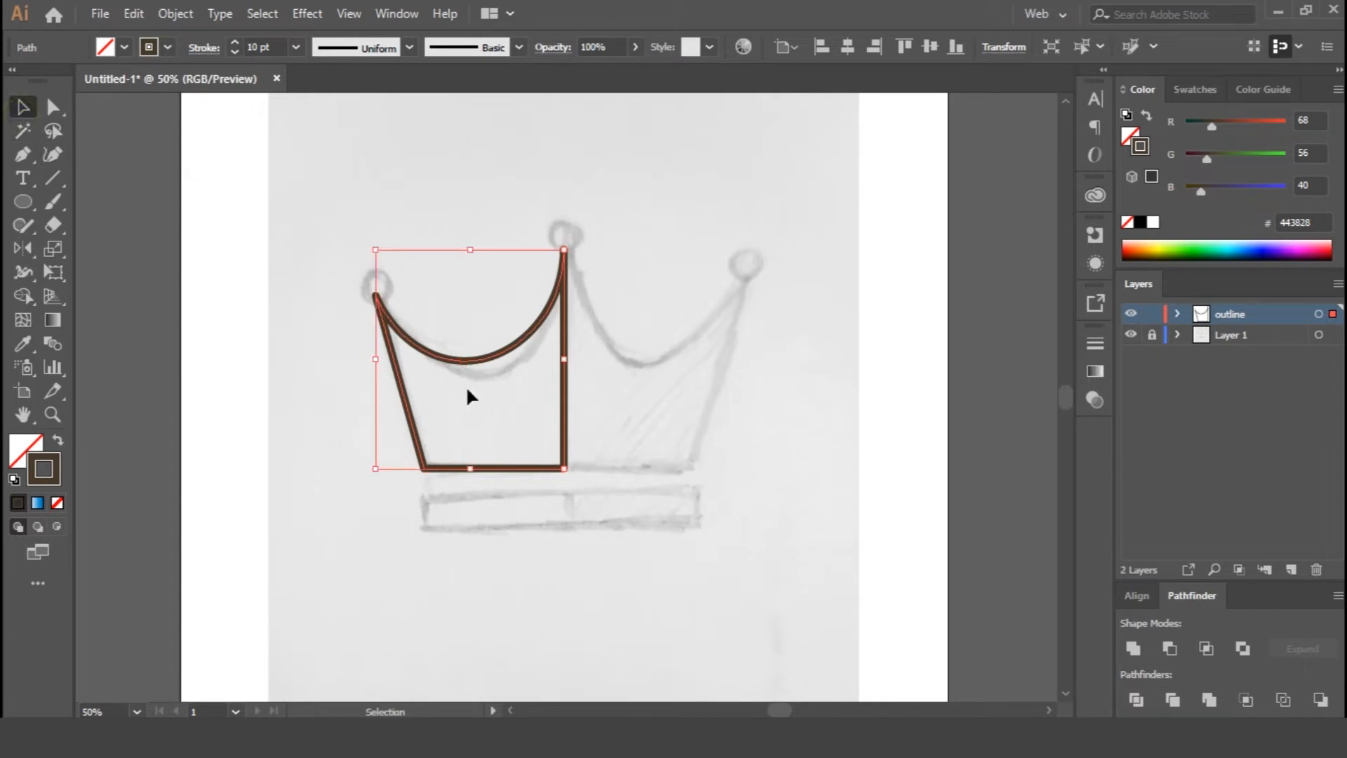
Copy the half crown, paste it in front and reflect the copy across the vertical centre edge to form the right half.
click(184, 13)
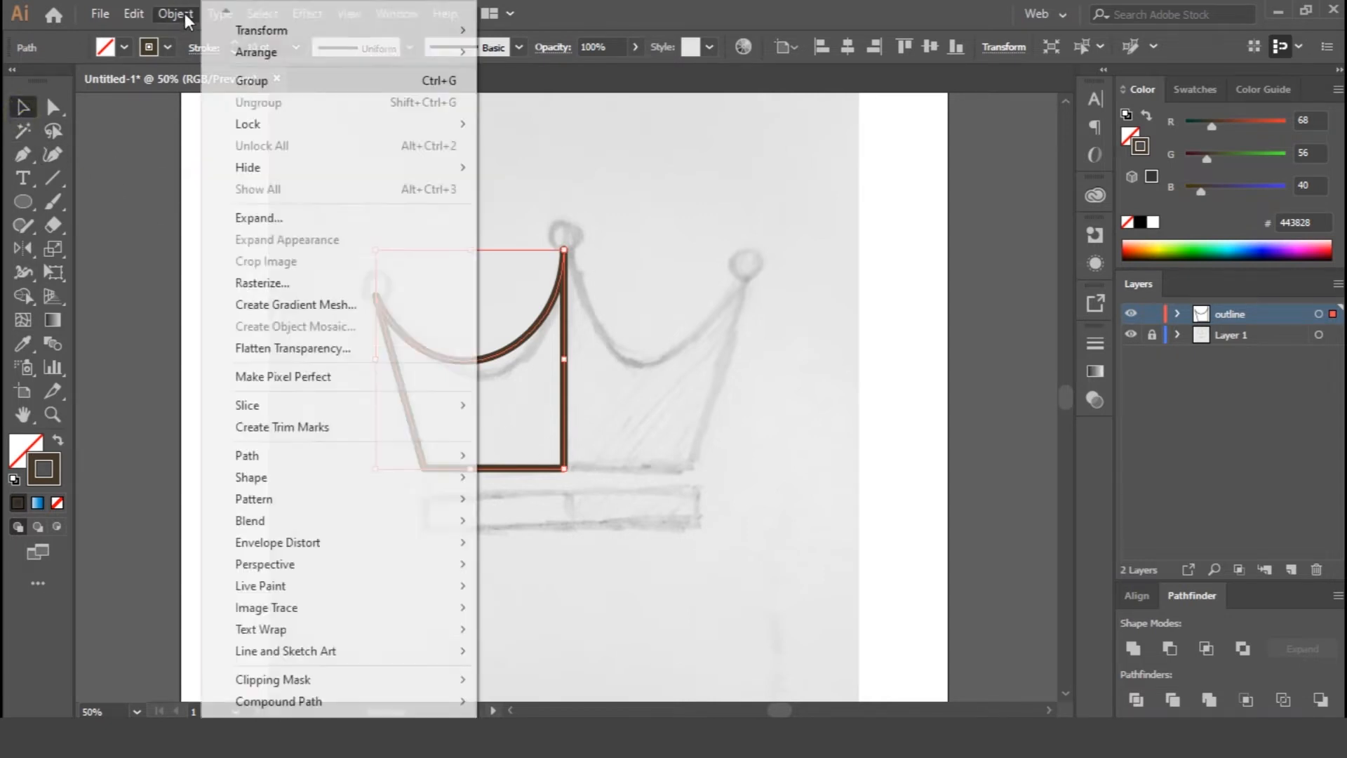
mouse_move(133, 13)
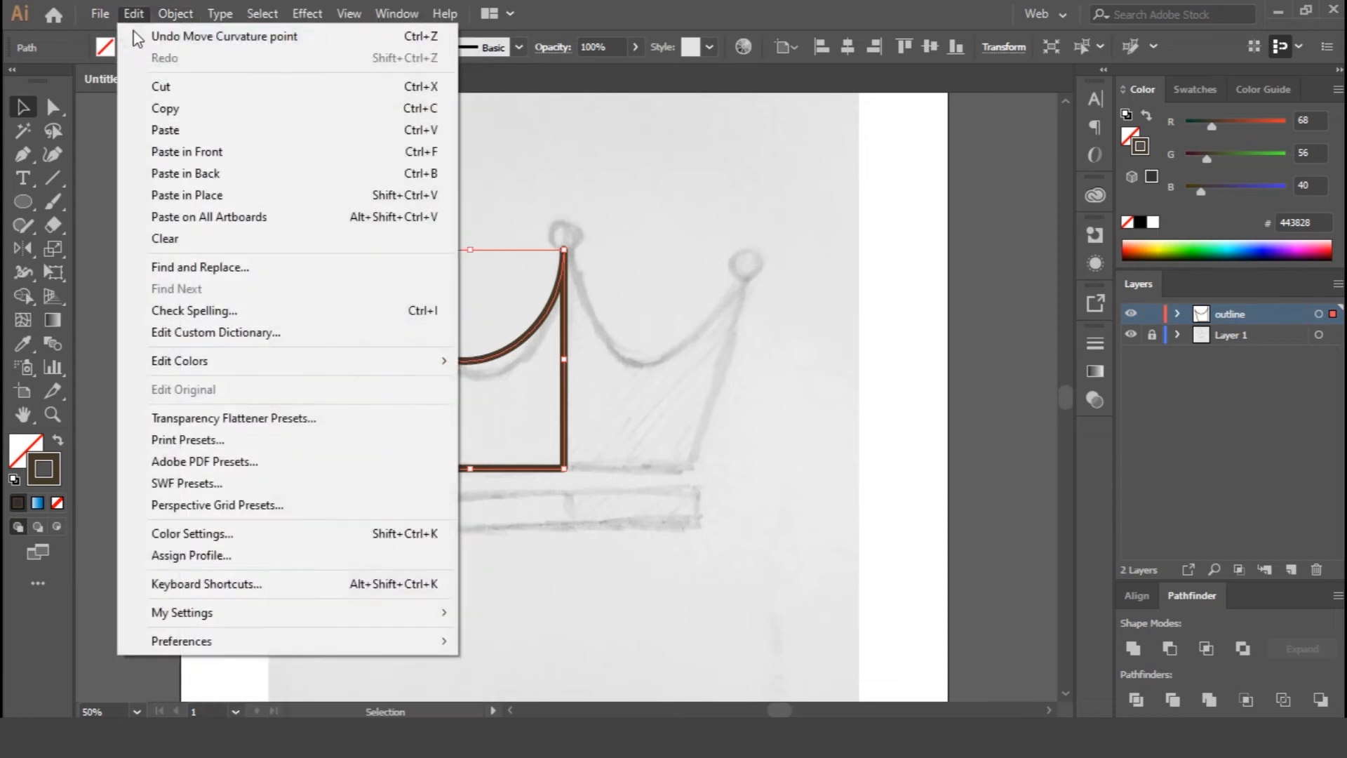
click(175, 111)
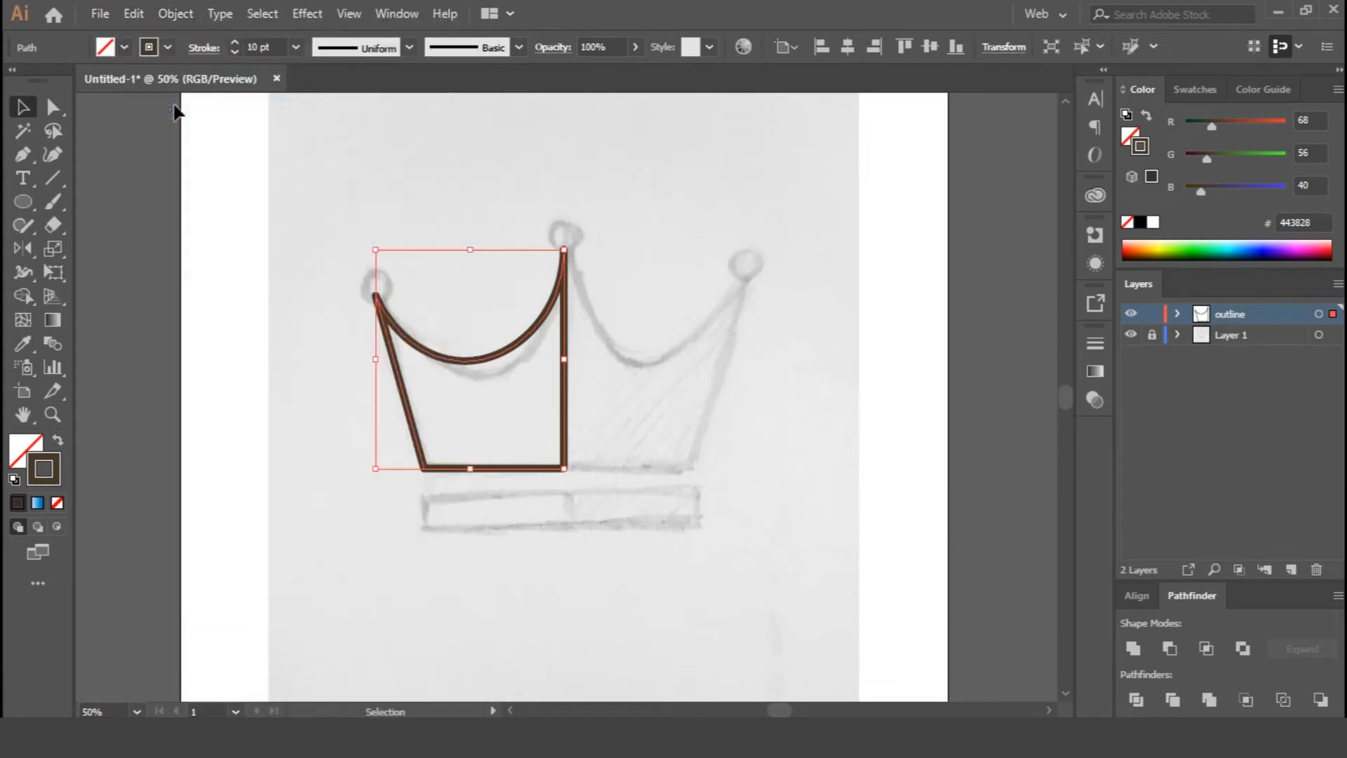
click(135, 19)
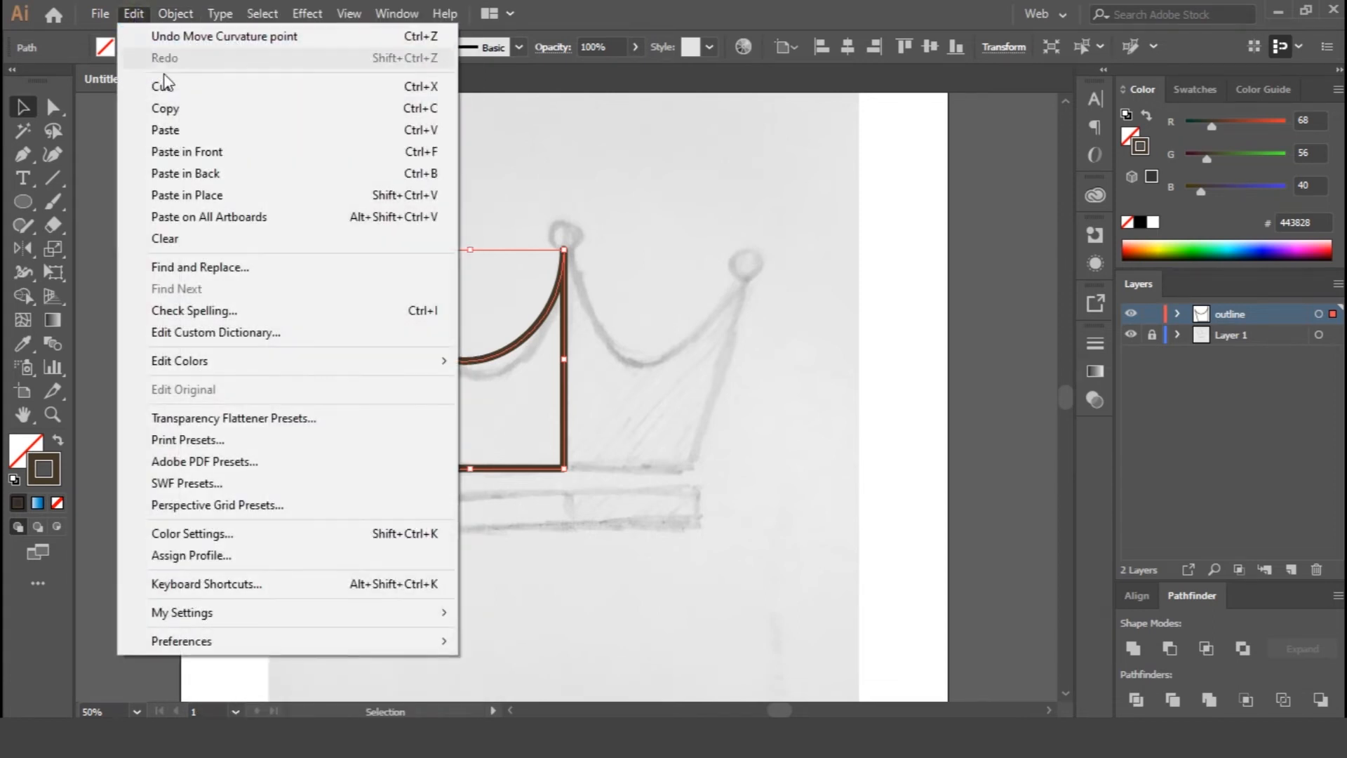
click(208, 153)
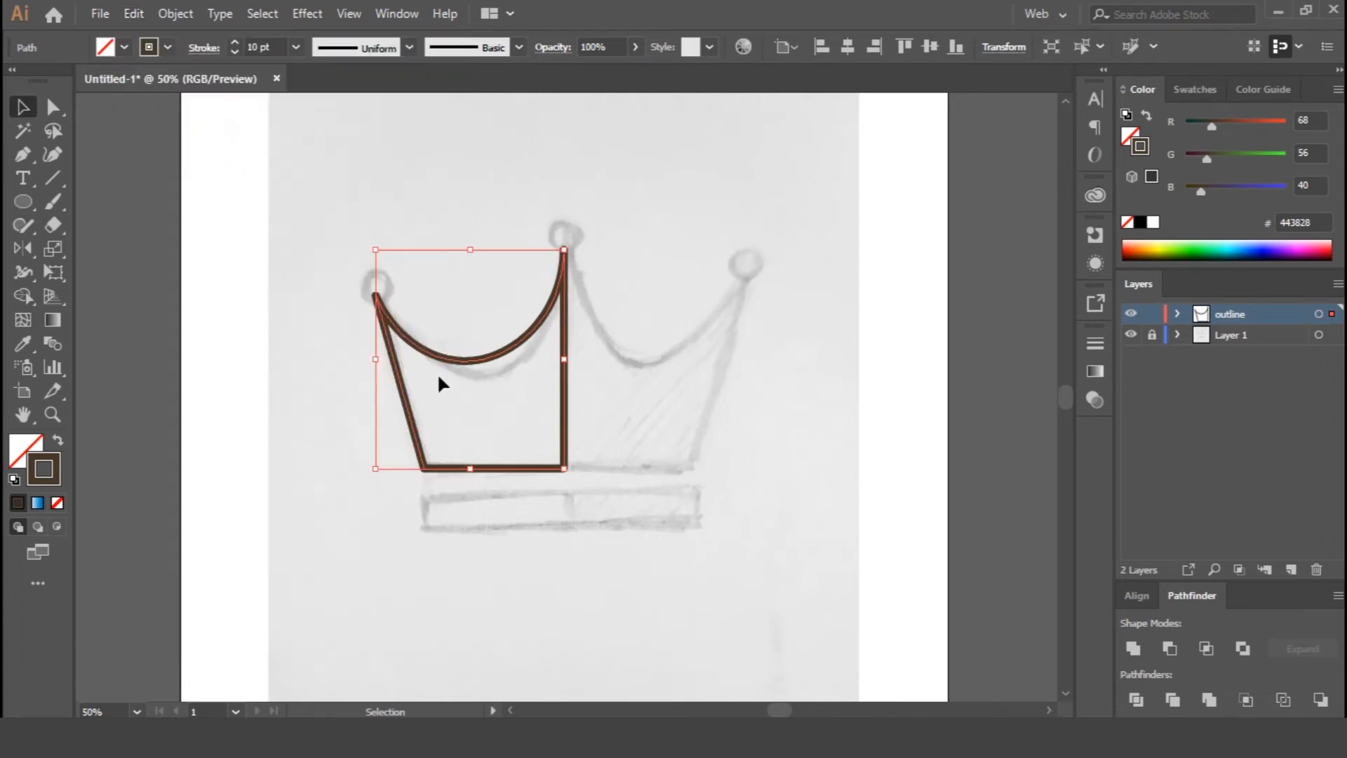
click(23, 248)
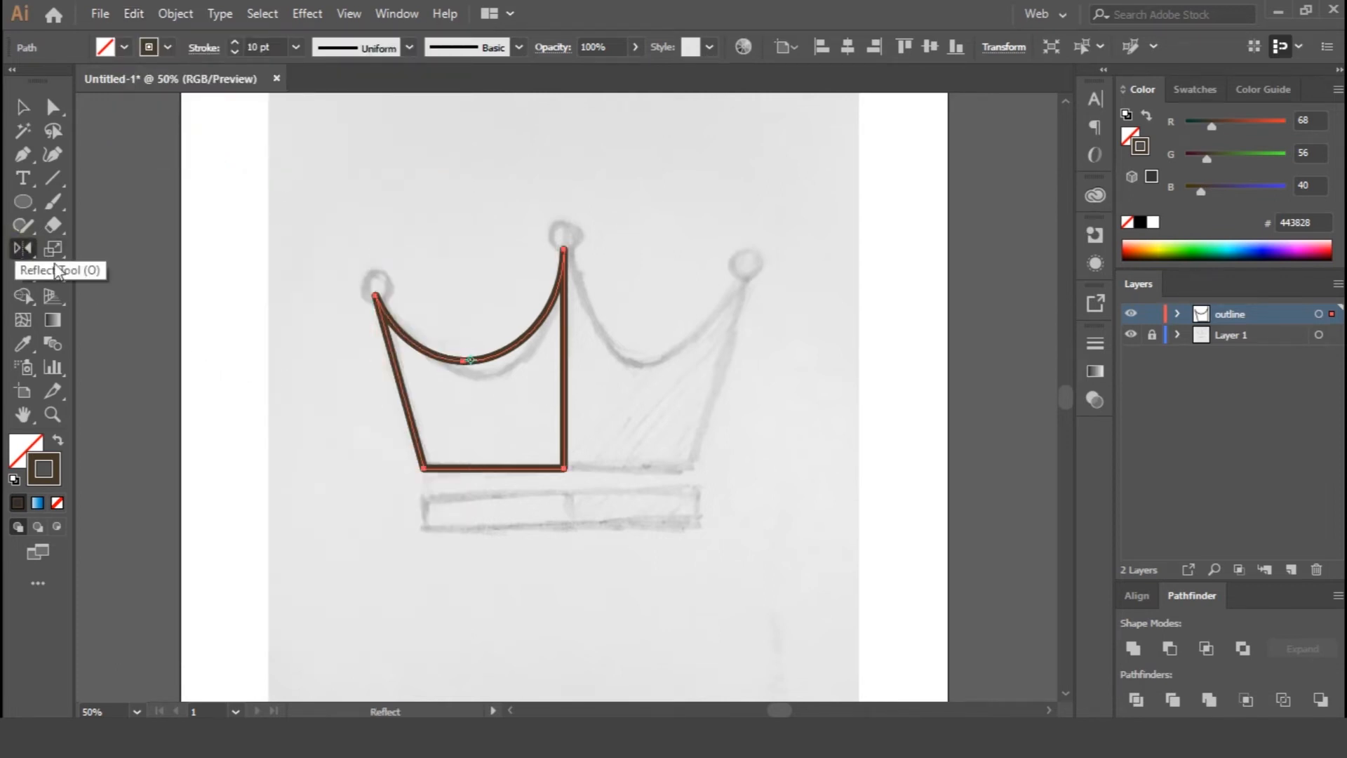
click(565, 382)
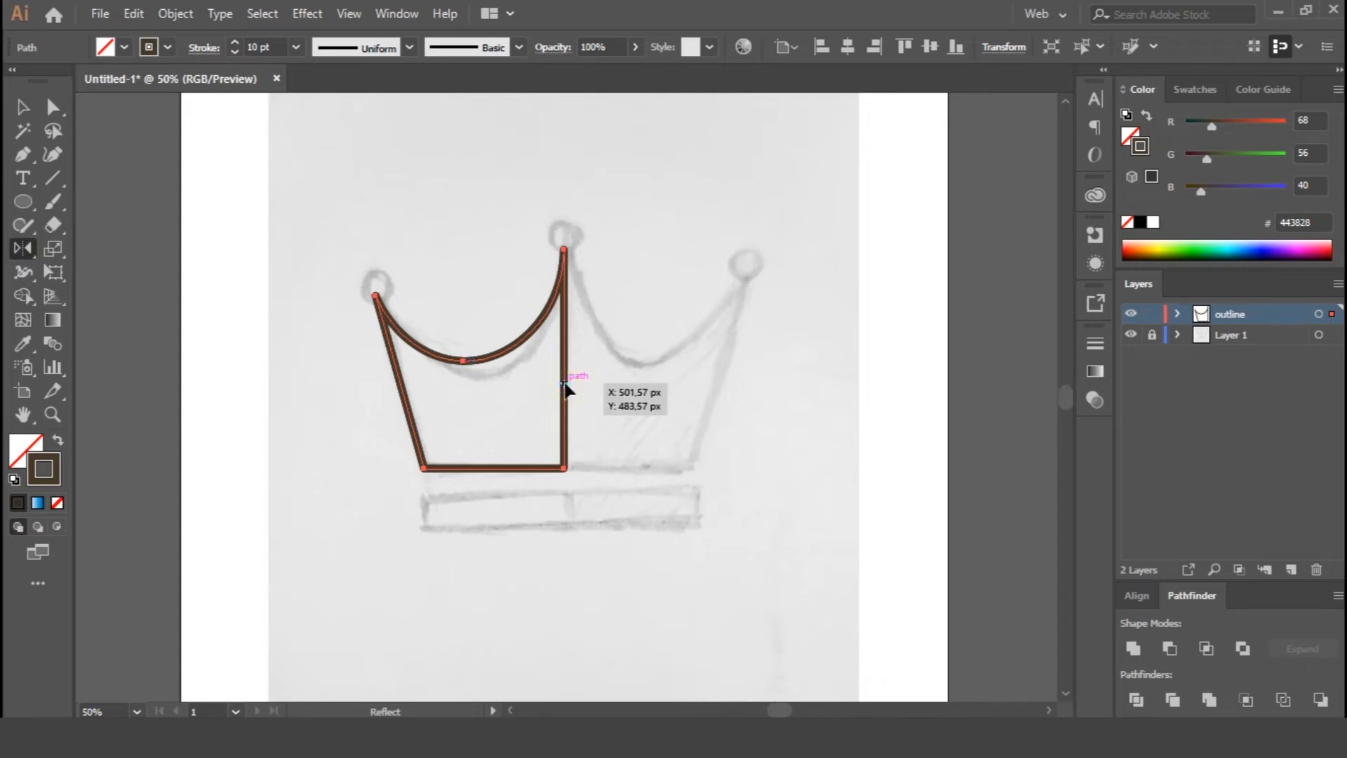
drag(568, 366, 574, 360)
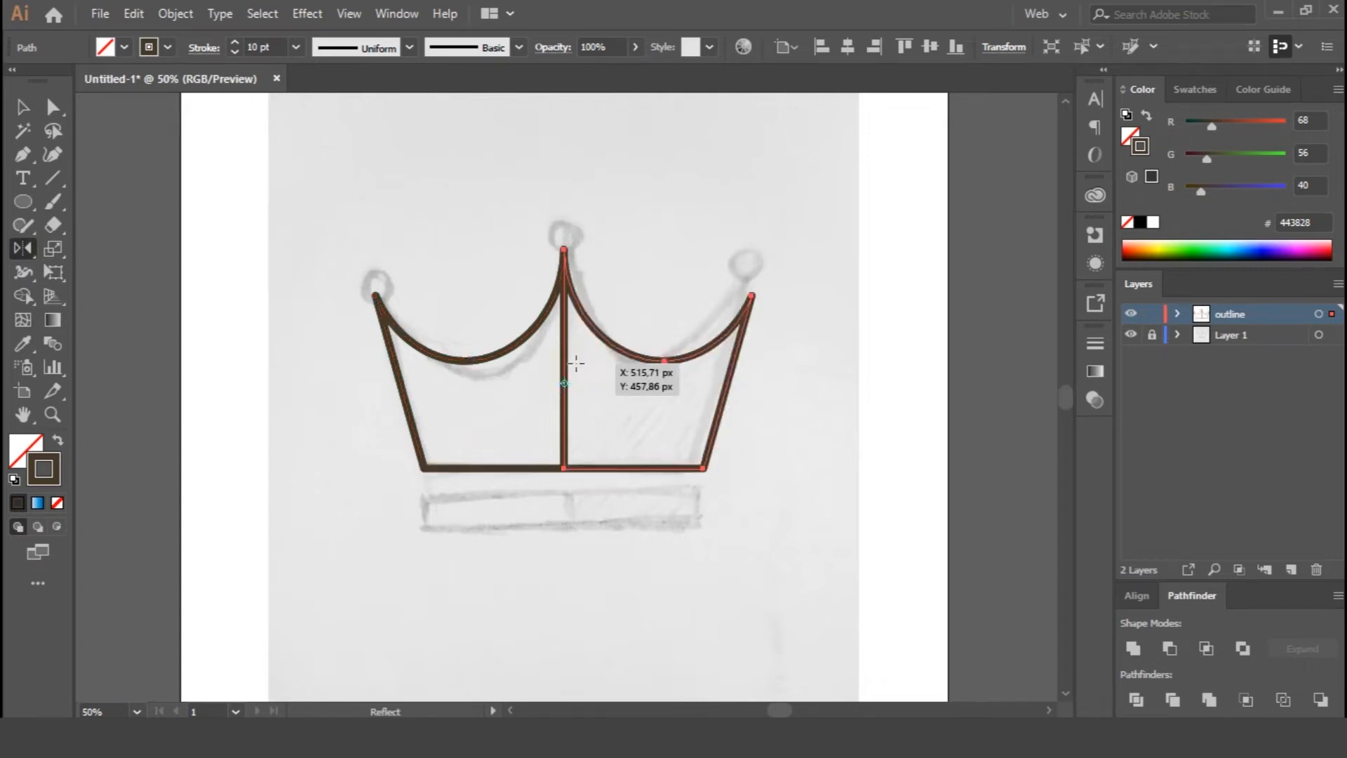
Select both crown halves and unite them into a single outline.
click(22, 107)
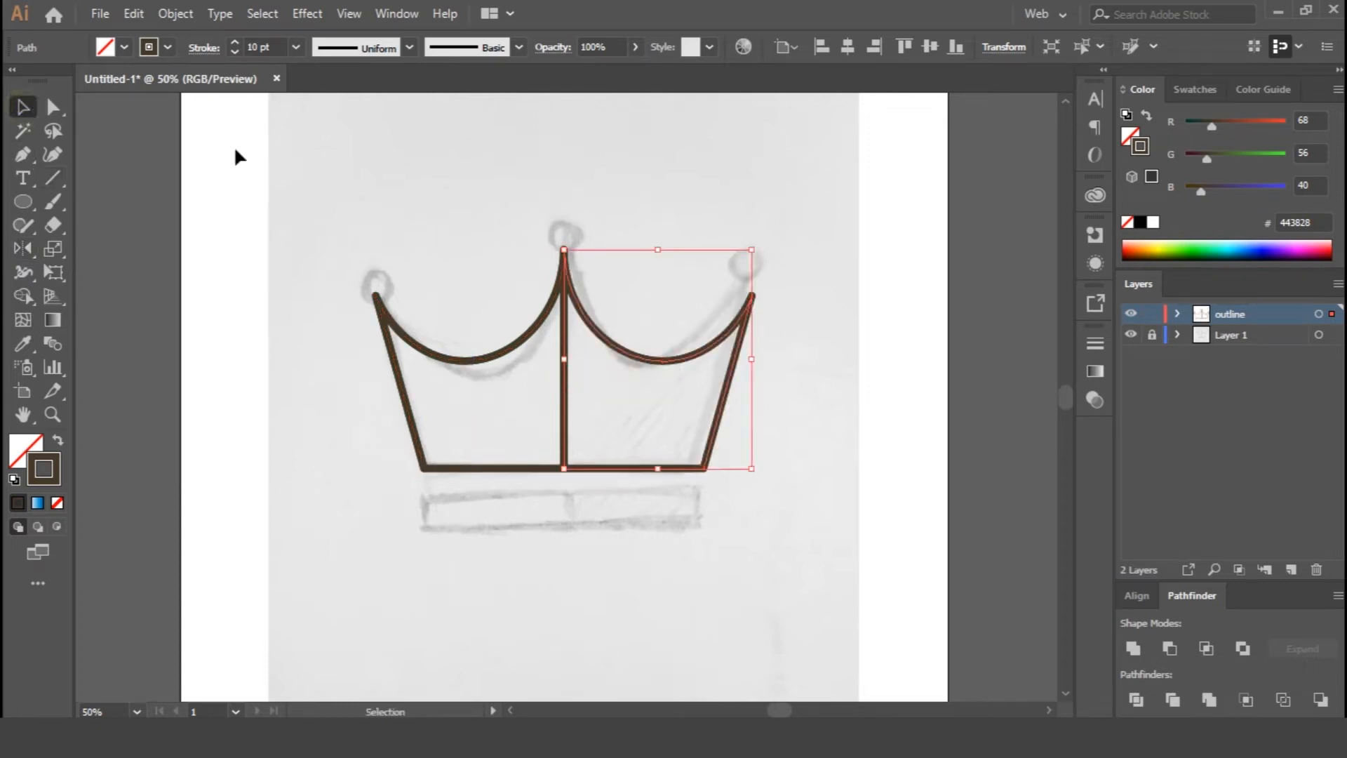
key(ctrl+a)
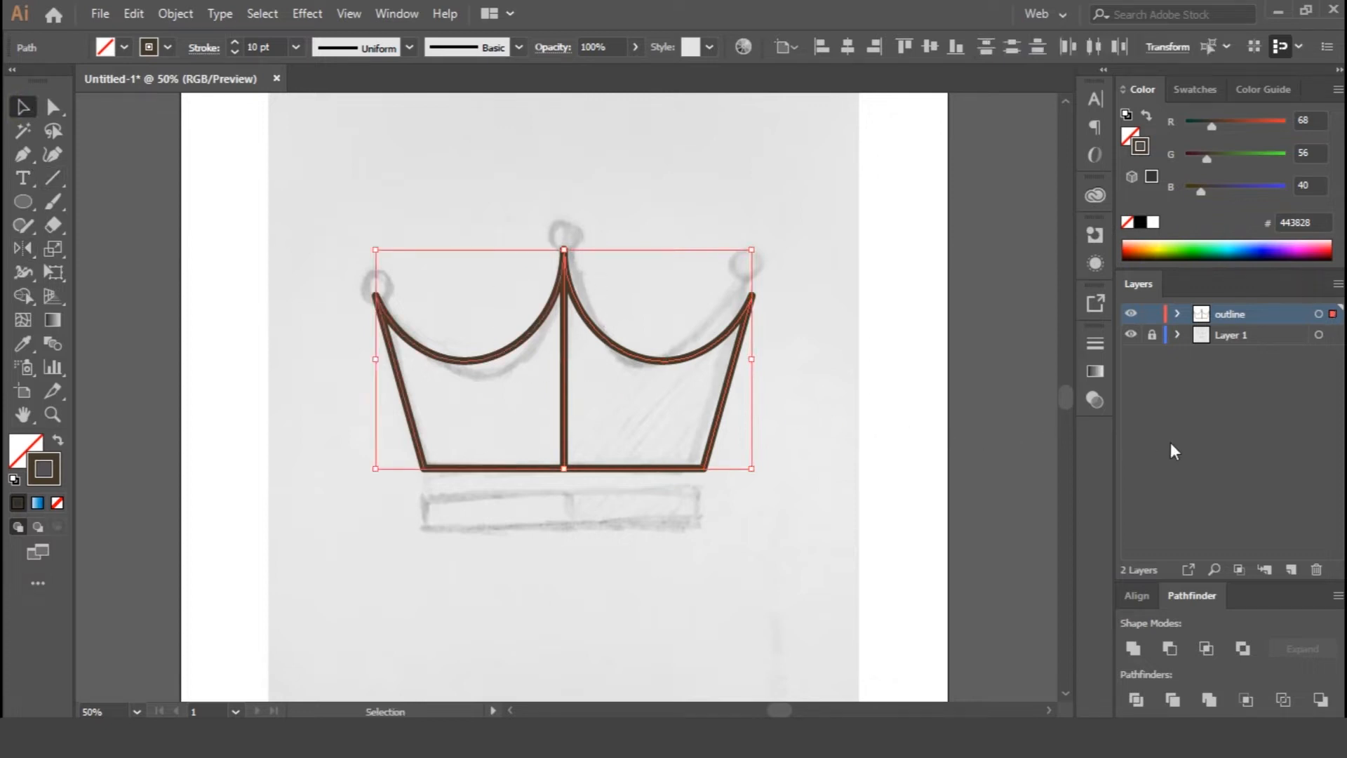
click(1130, 652)
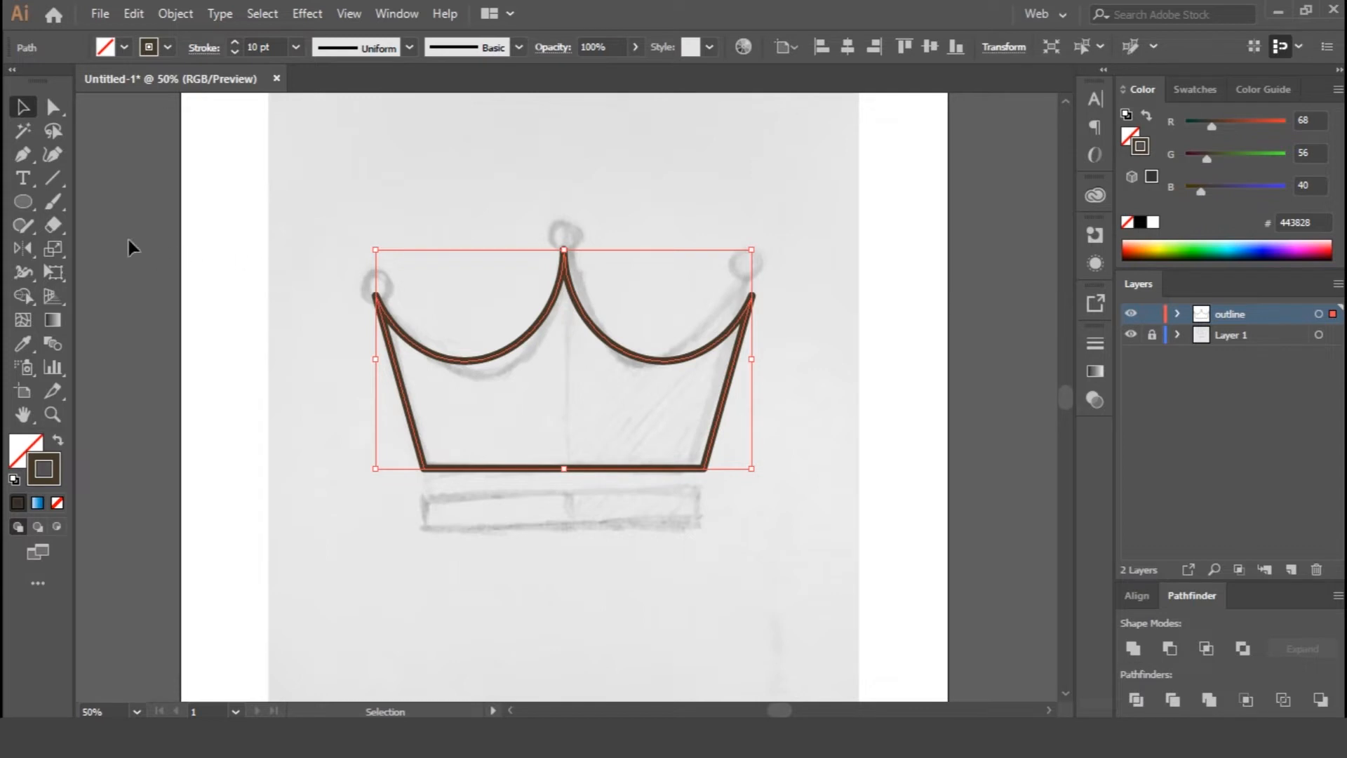
Draw a small circle with the Ellipse tool at the crown's left tip and centre it on the tip.
click(23, 202)
drag(345, 265, 398, 318)
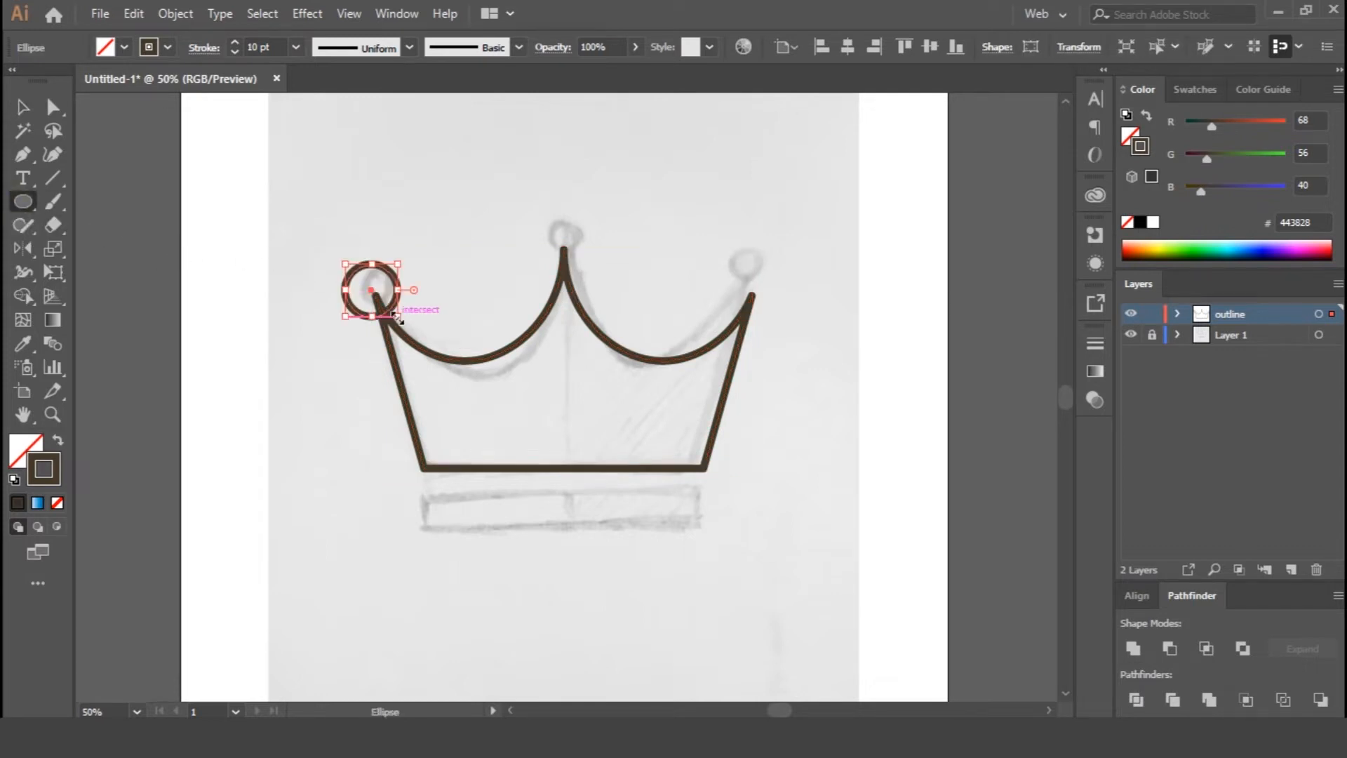
key(ctrl+=)
drag(764, 328, 637, 261)
click(23, 107)
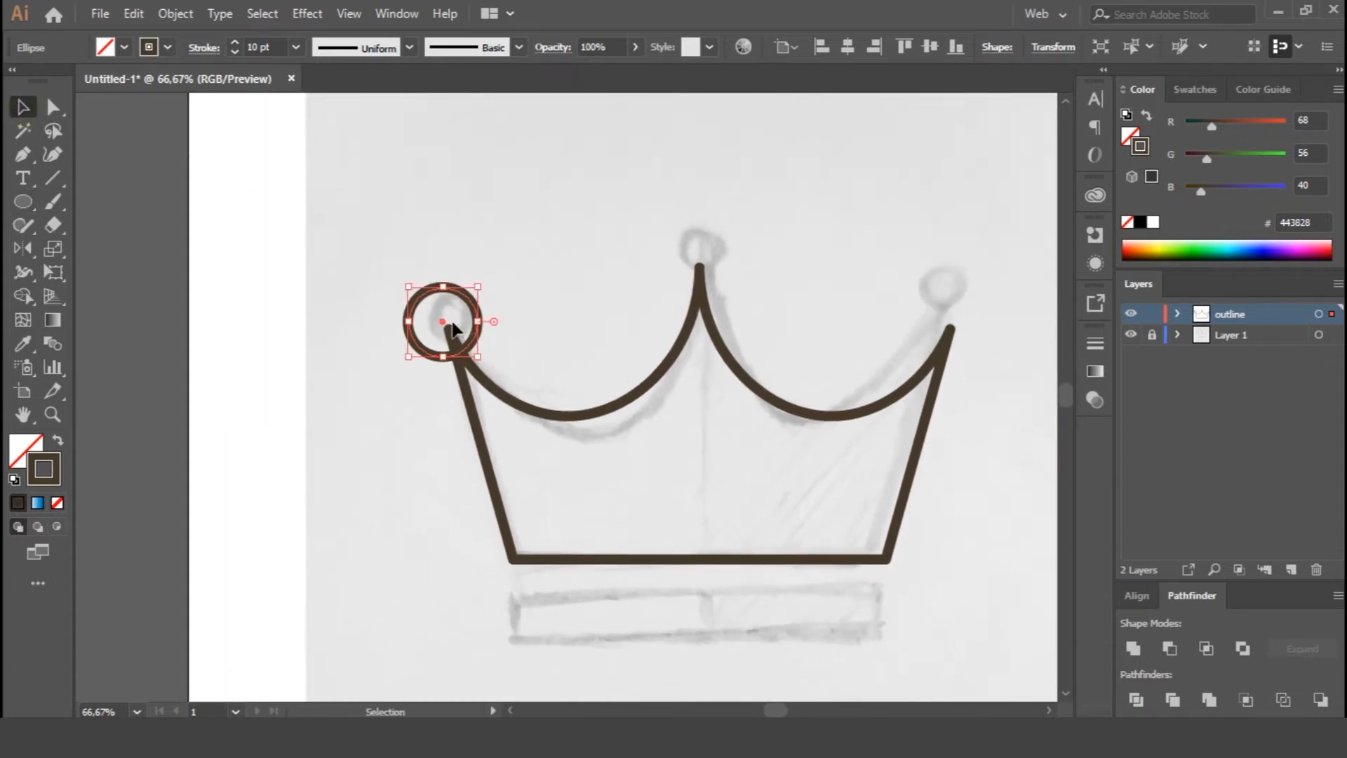
drag(453, 325, 459, 329)
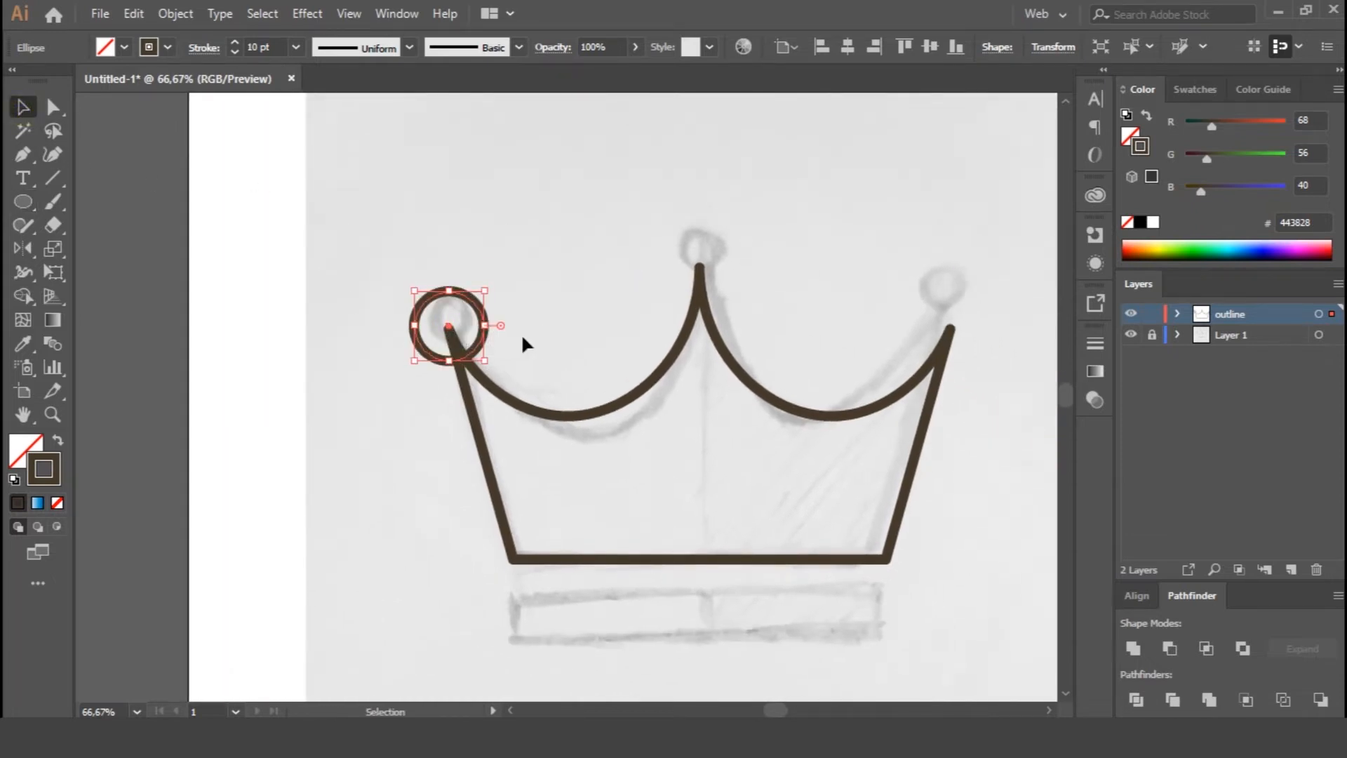
Copy the left tip's circle, paste it in front and move the duplicate onto the crown's right tip.
click(133, 13)
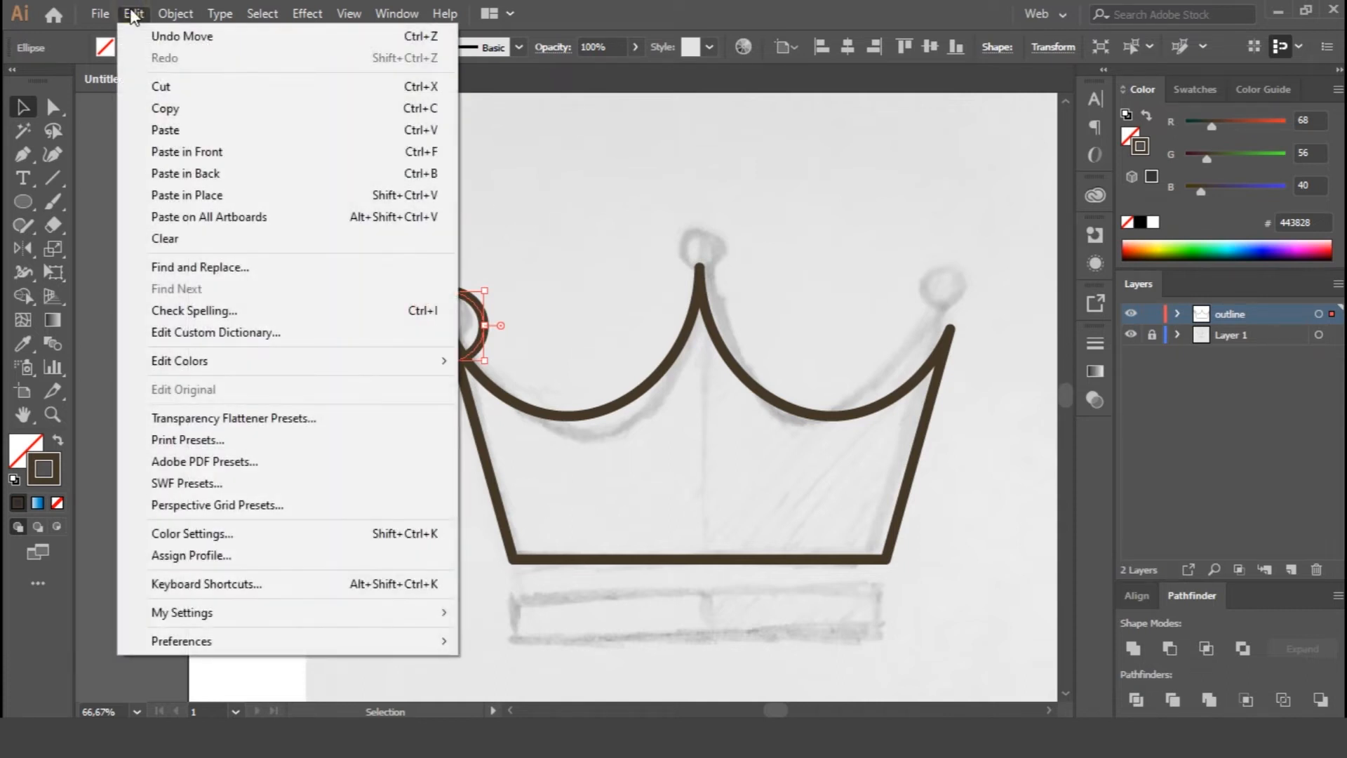
click(171, 109)
click(134, 14)
click(190, 151)
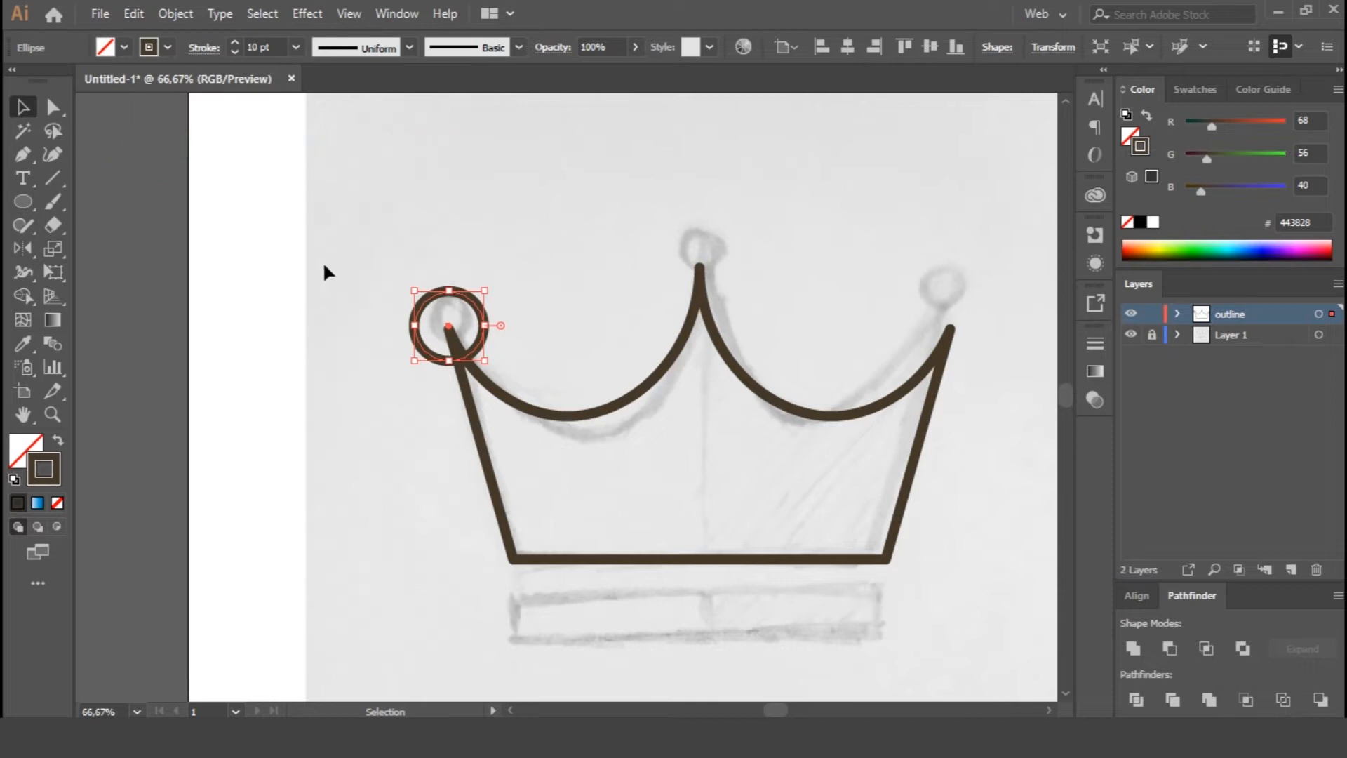
drag(445, 327, 951, 331)
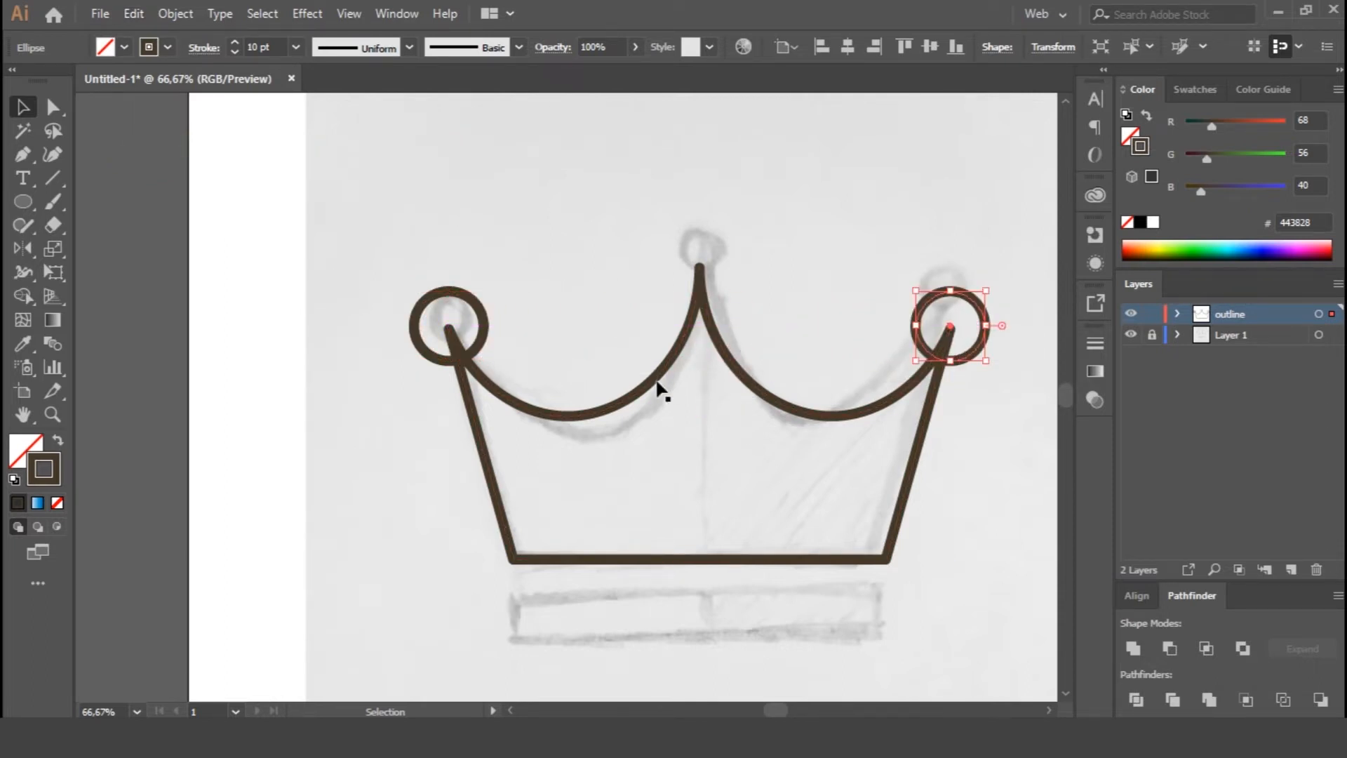
Paste another copy of the circle in front, place it on the crown's middle tip and deselect it.
click(133, 13)
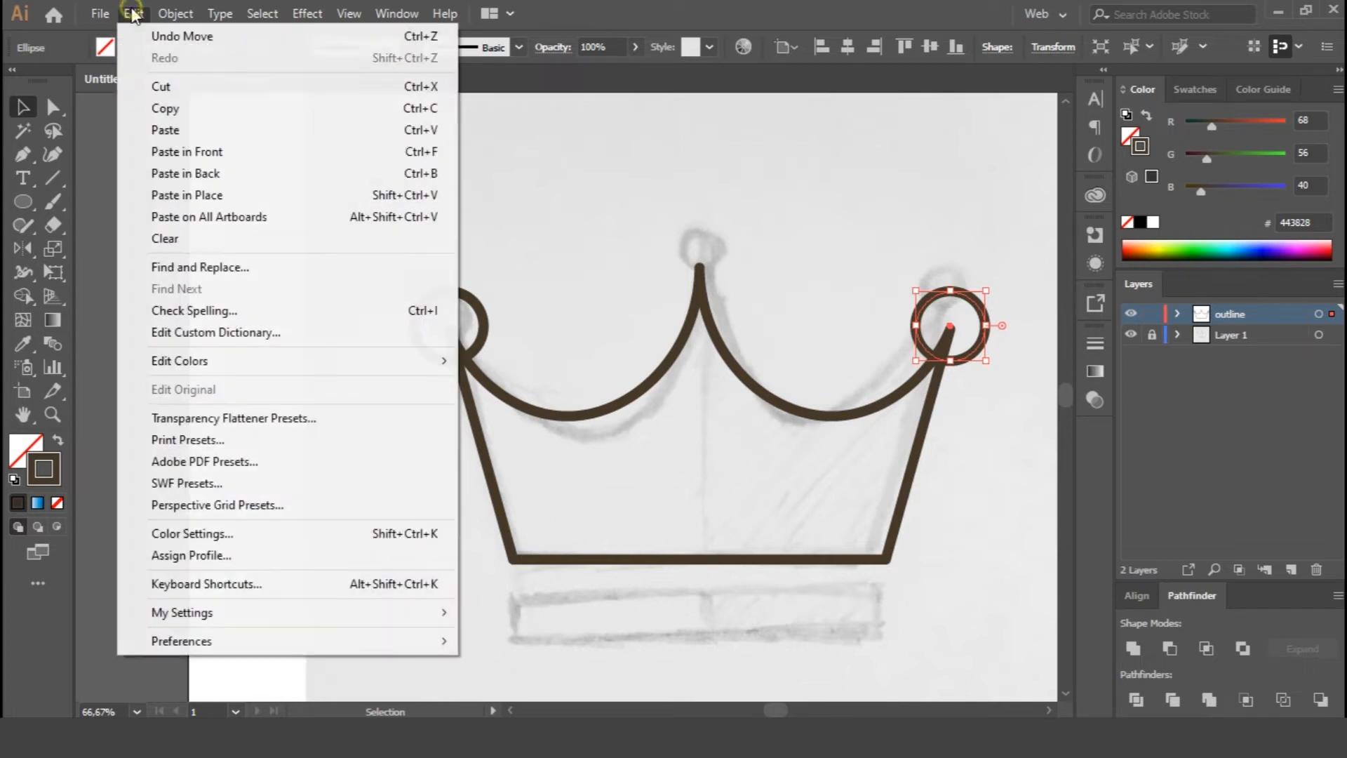
click(191, 153)
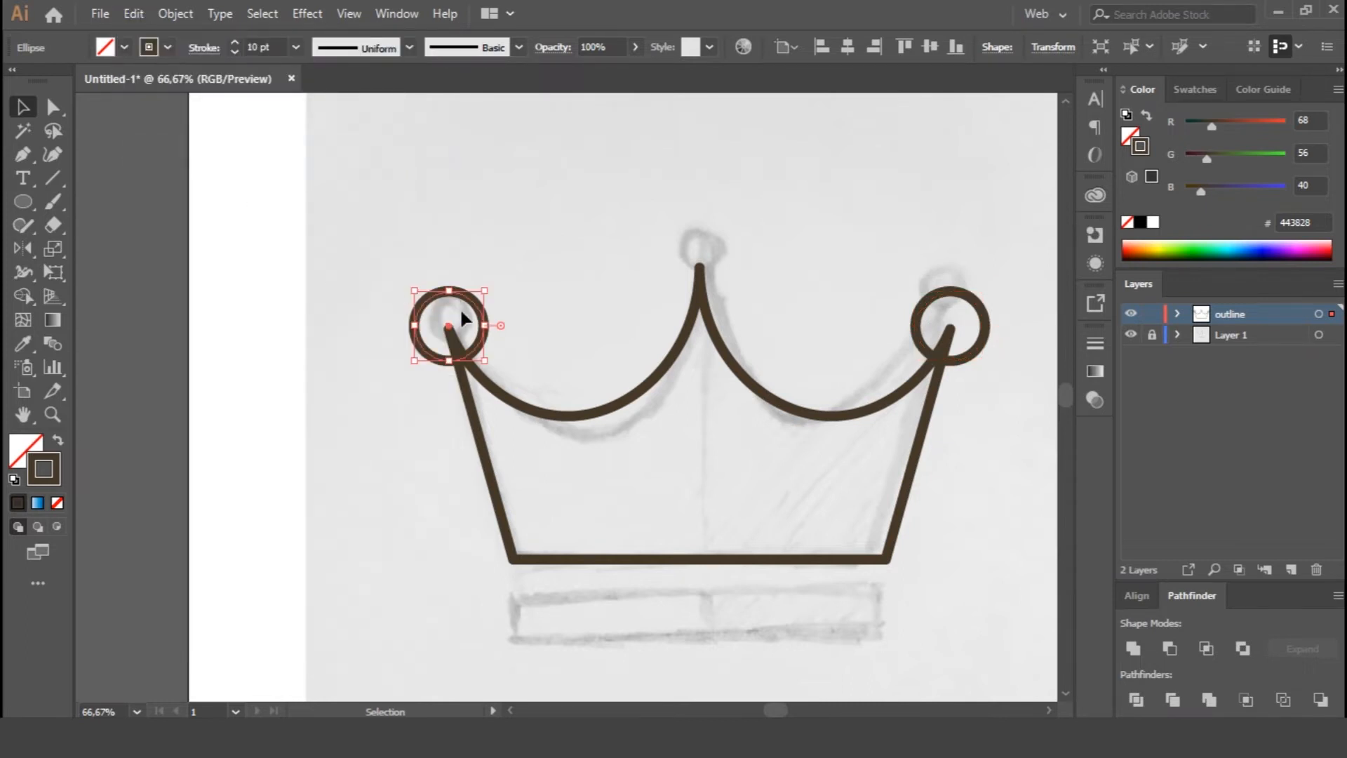
drag(452, 327, 725, 277)
click(481, 344)
click(570, 314)
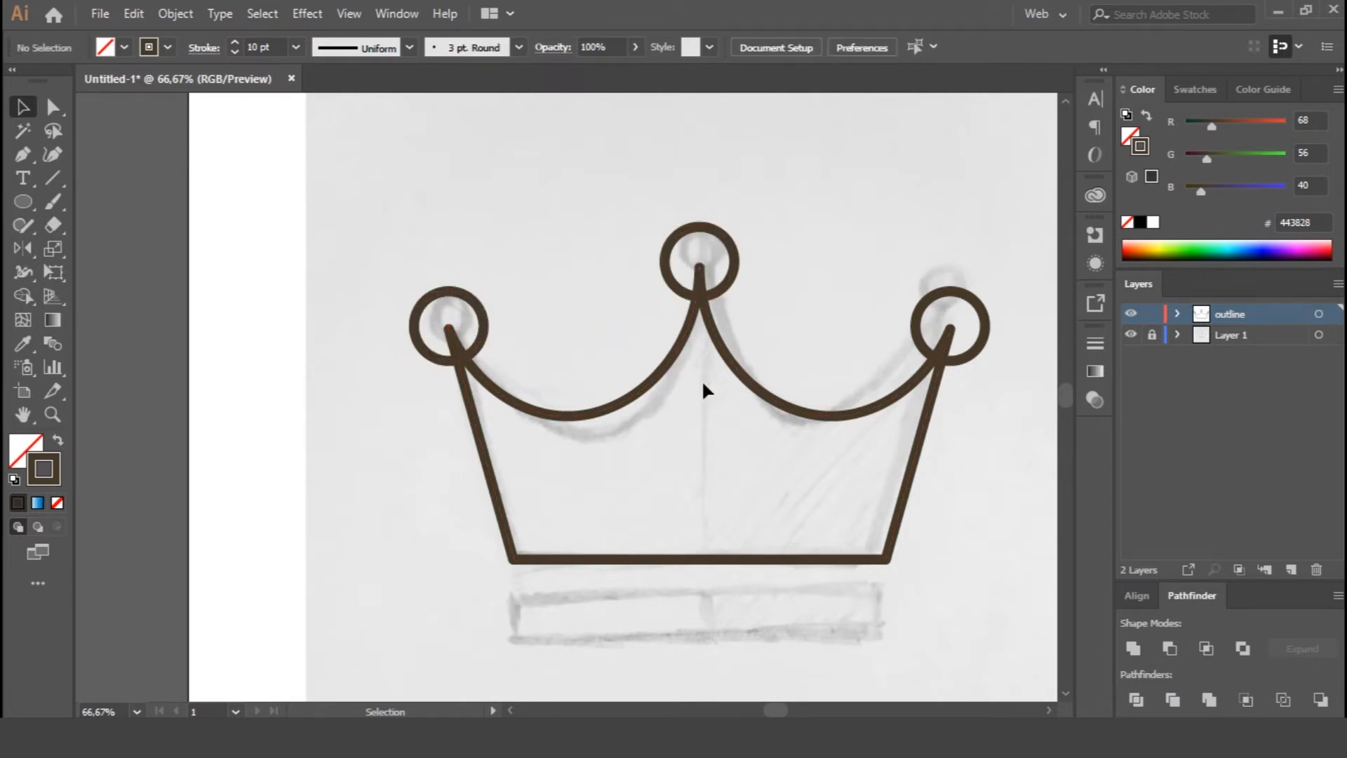
Draw a thin rectangle as wide as the crown's base, starting at its bottom edge, and centre it horizontally.
click(23, 201)
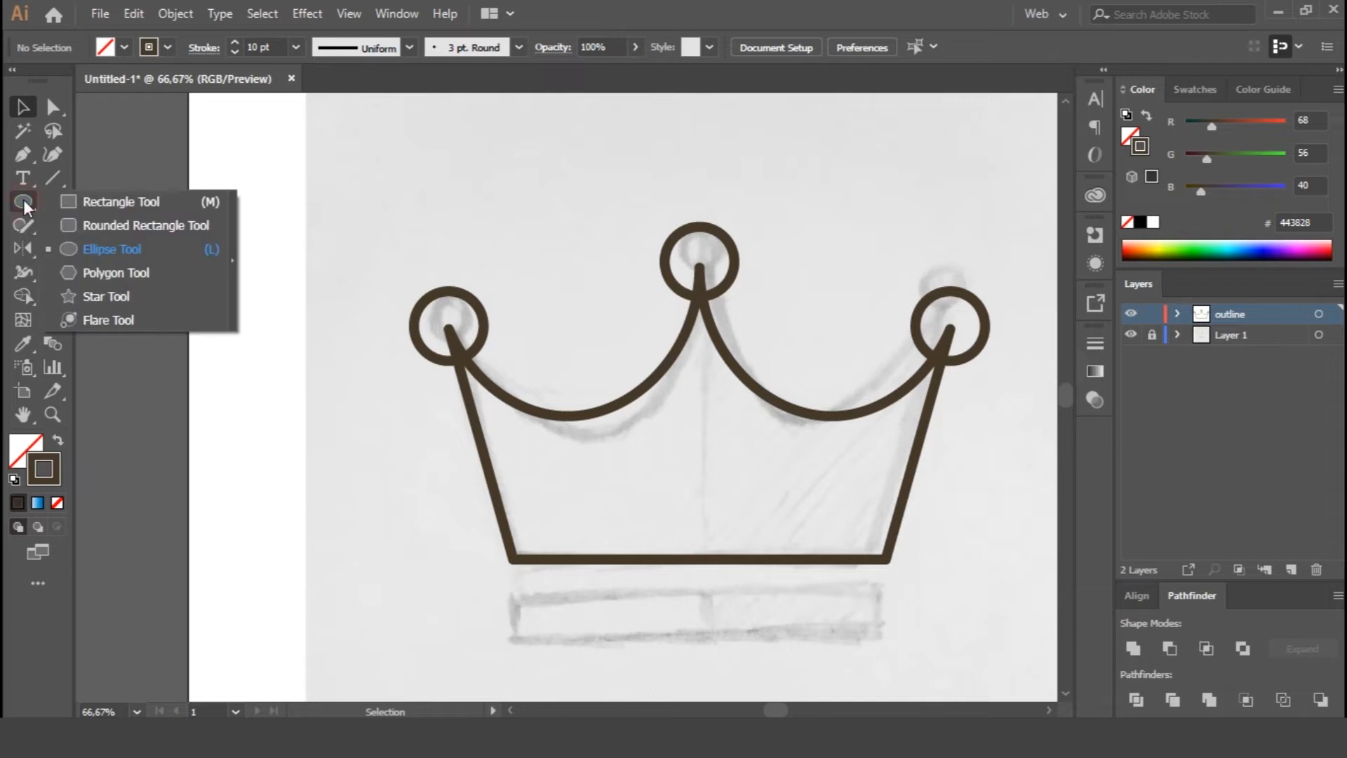
click(121, 208)
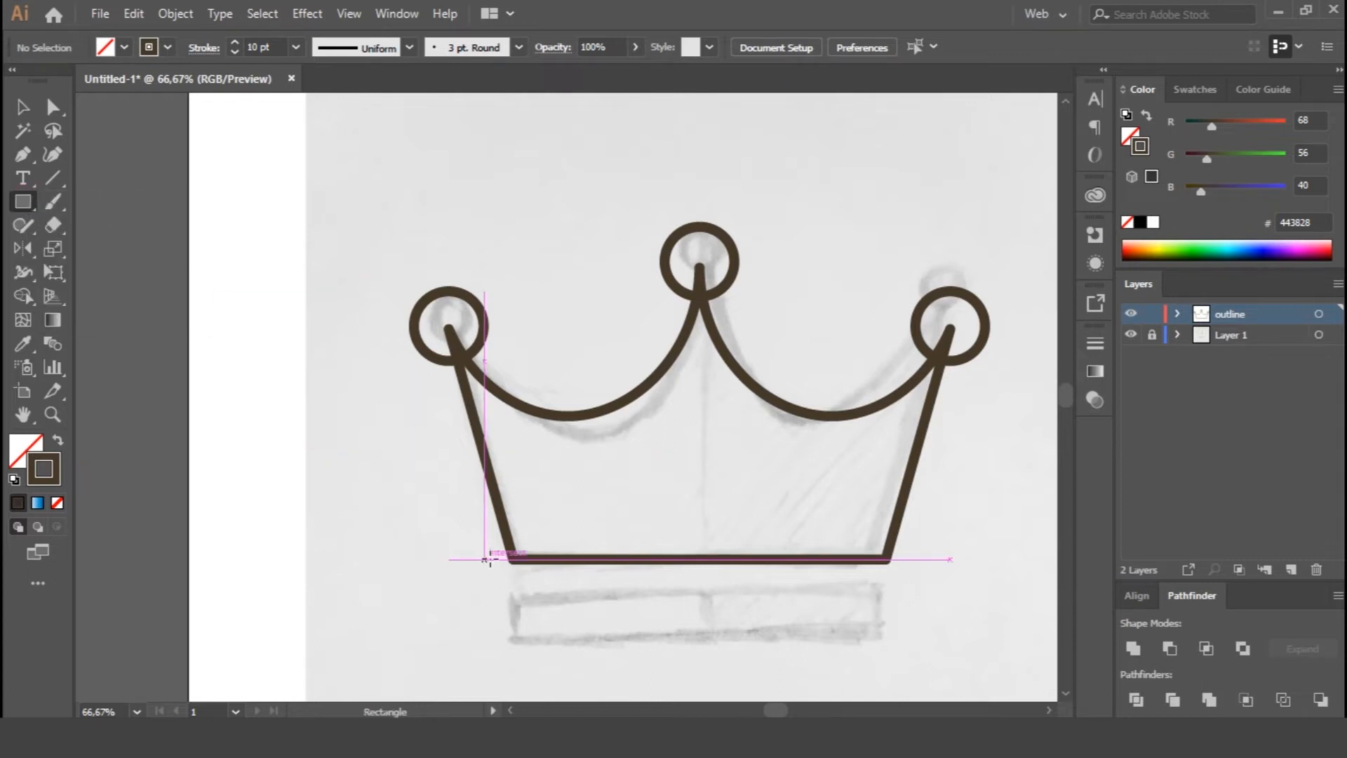
mouse_move(515, 559)
mouse_down()
mouse_move(655, 613)
mouse_move(885, 607)
mouse_up()
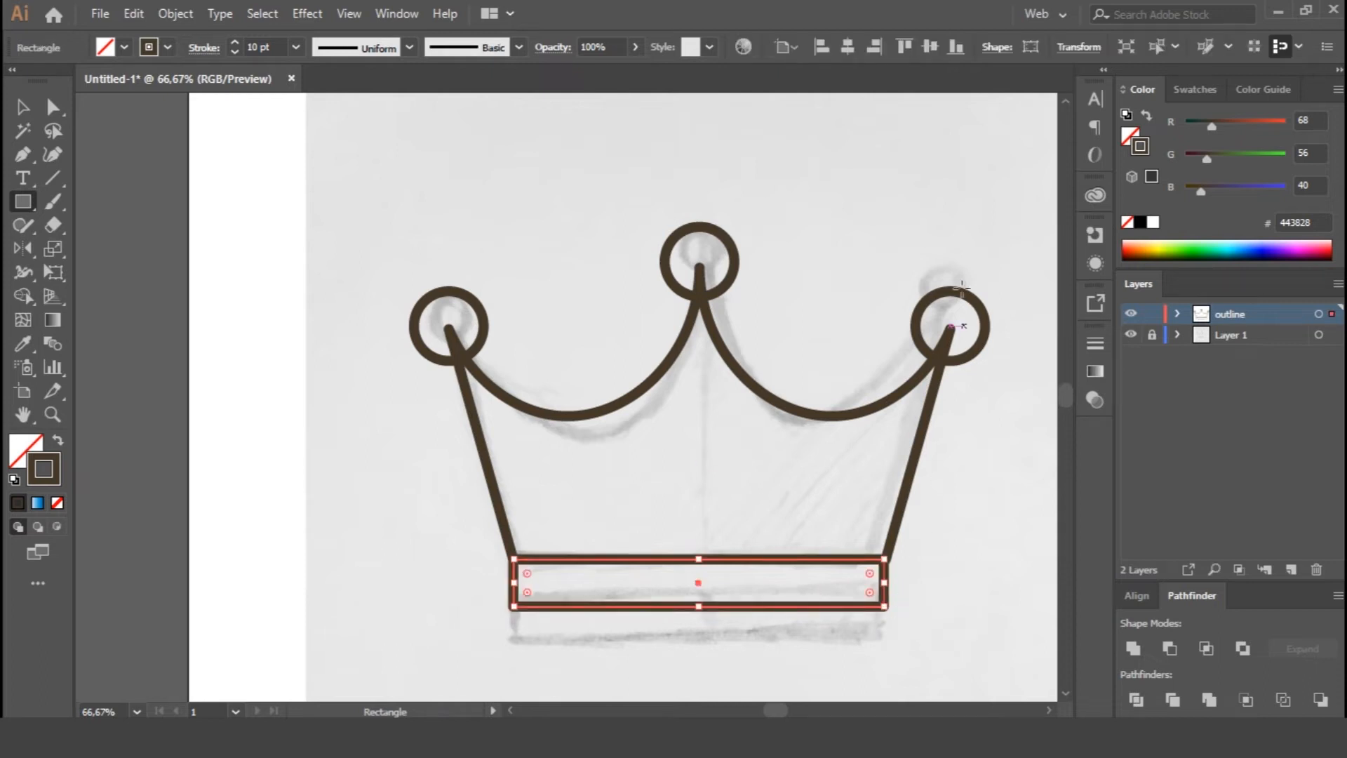
click(847, 45)
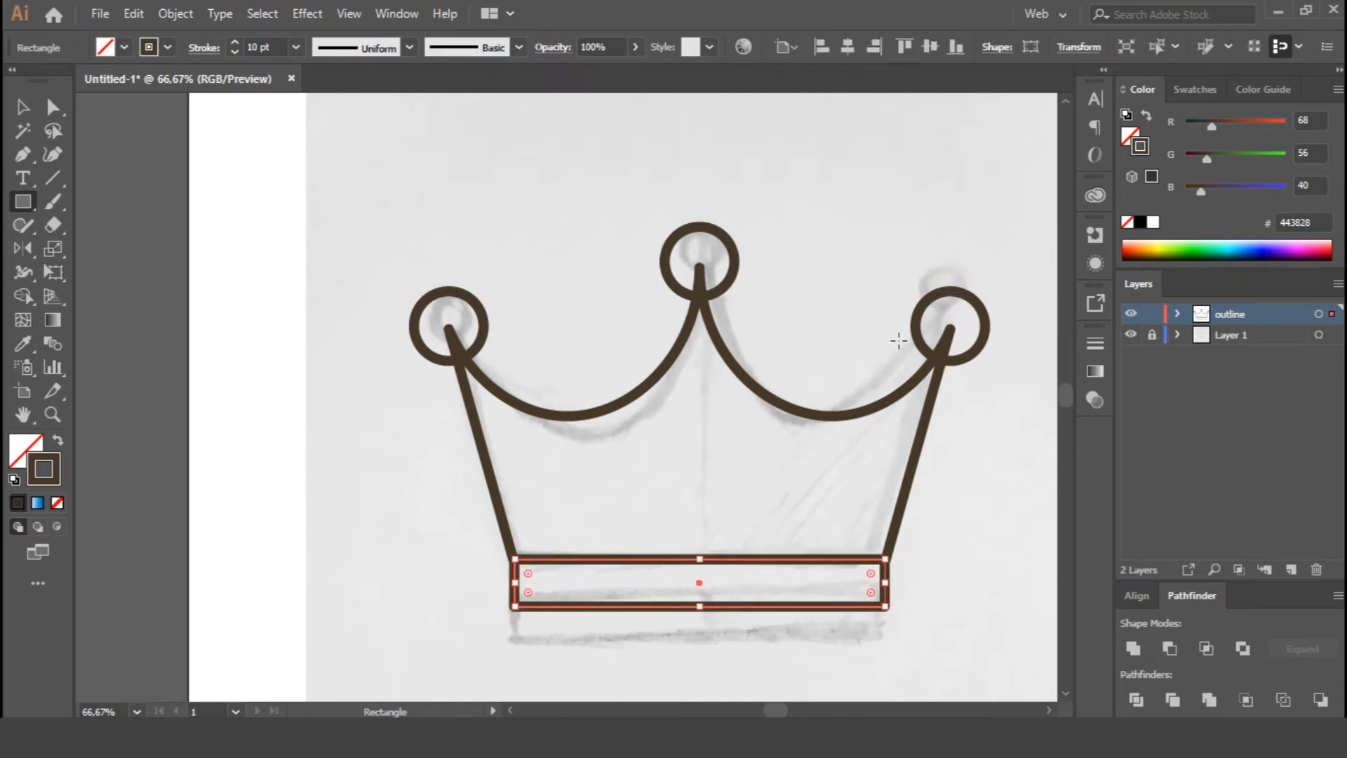
Move the thin rectangle straight down, leaving a small gap between it and the crown's bottom edge.
key(Down)
key(Down)
key(Down)
key(Down)
key(Down)
key(Down)
key(Down)
key(Down)
key(Down)
key(Down)
key(Down)
key(Down)
key(Down)
key(Down)
key(Down)
key(Down)
key(Down)
key(Down)
key(Down)
key(Down)
key(Down)
key(Down)
key(Down)
key(Down)
key(Down)
key(Down)
key(Down)
key(Down)
key(Down)
key(Down)
key(Down)
drag(971, 463, 831, 439)
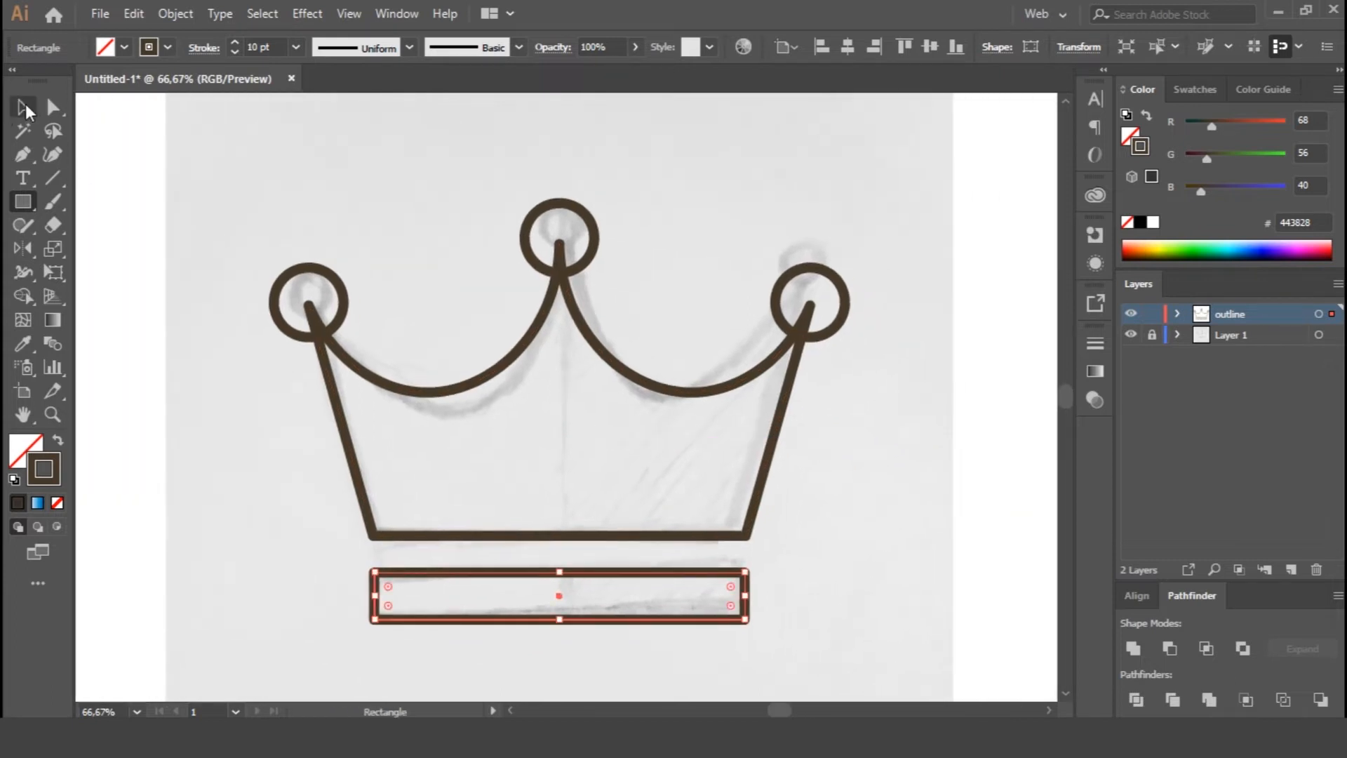
click(24, 108)
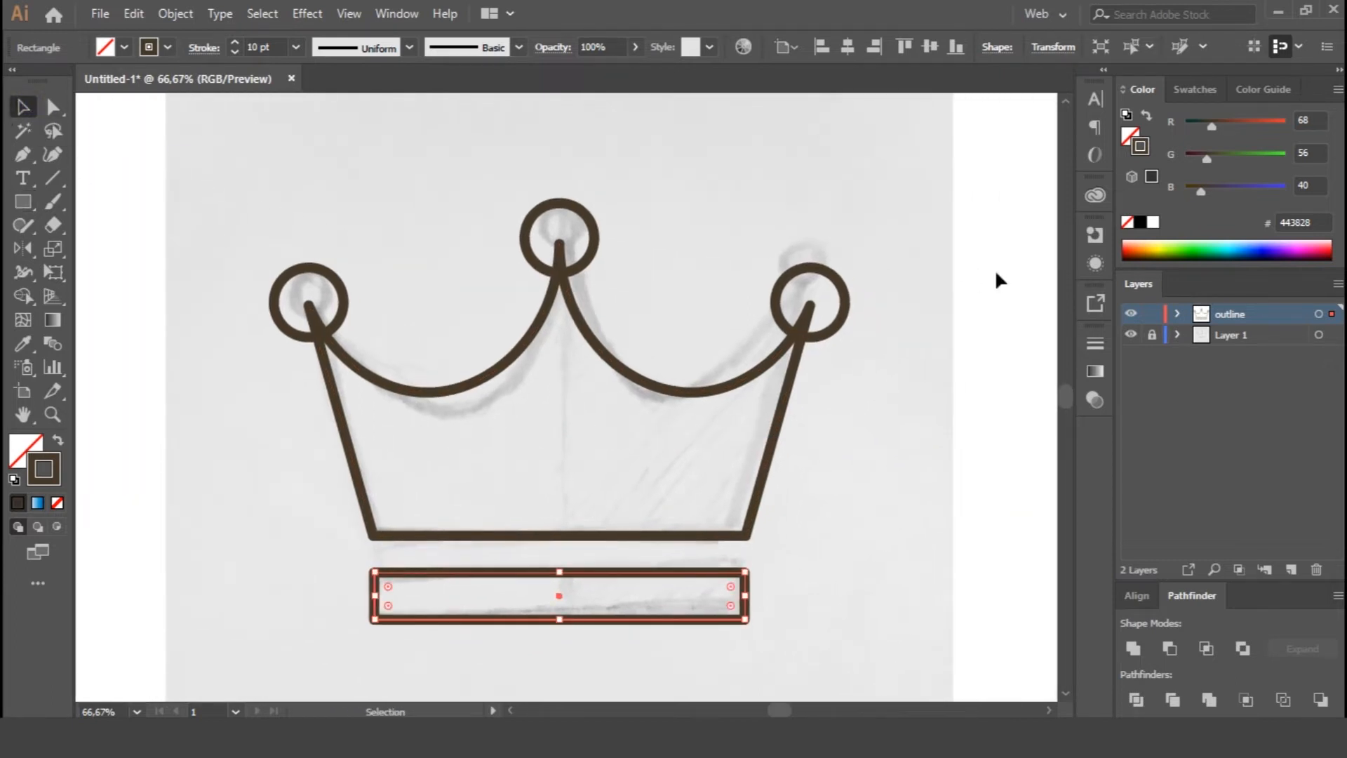
Hide the sketch layer and add a new layer named color directly beneath the outline layer.
click(1130, 335)
click(912, 445)
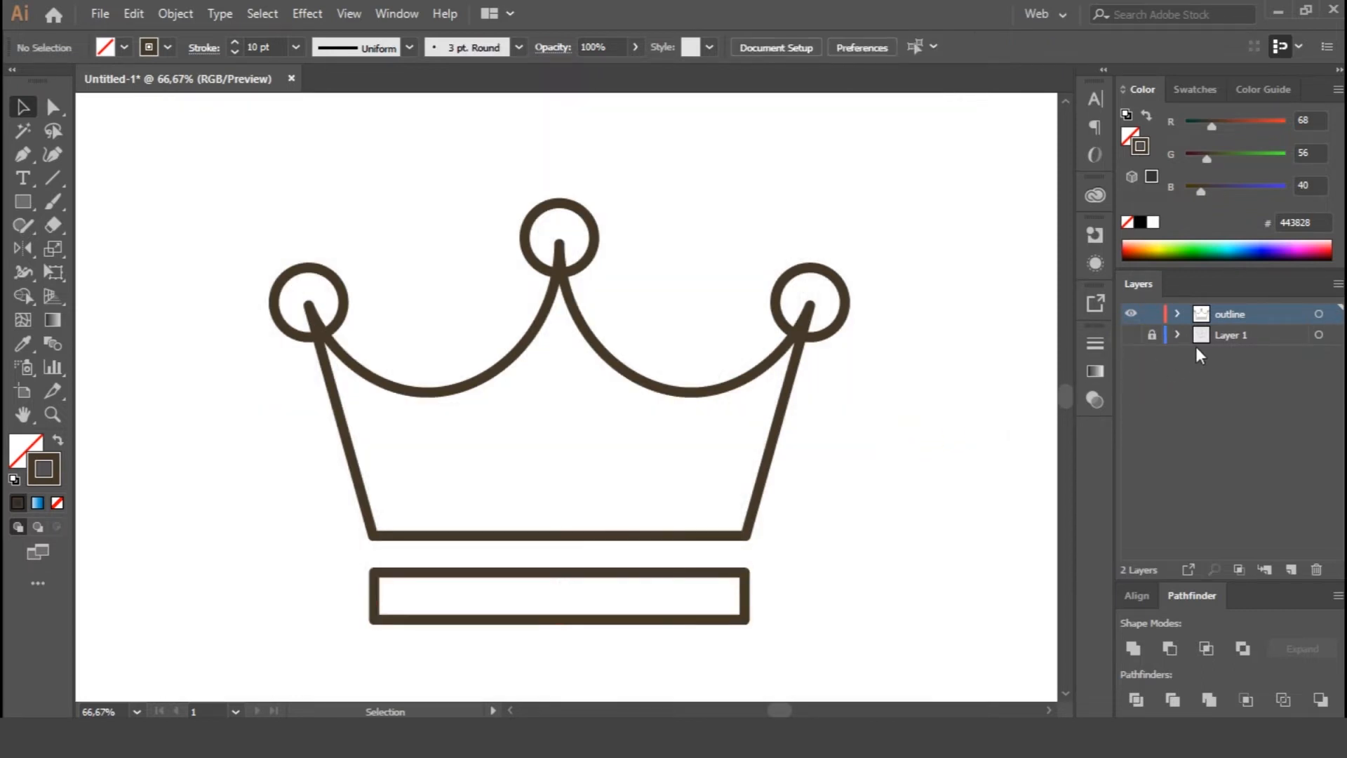
click(1292, 569)
drag(1233, 313, 1236, 337)
double_click(1236, 337)
text(color)
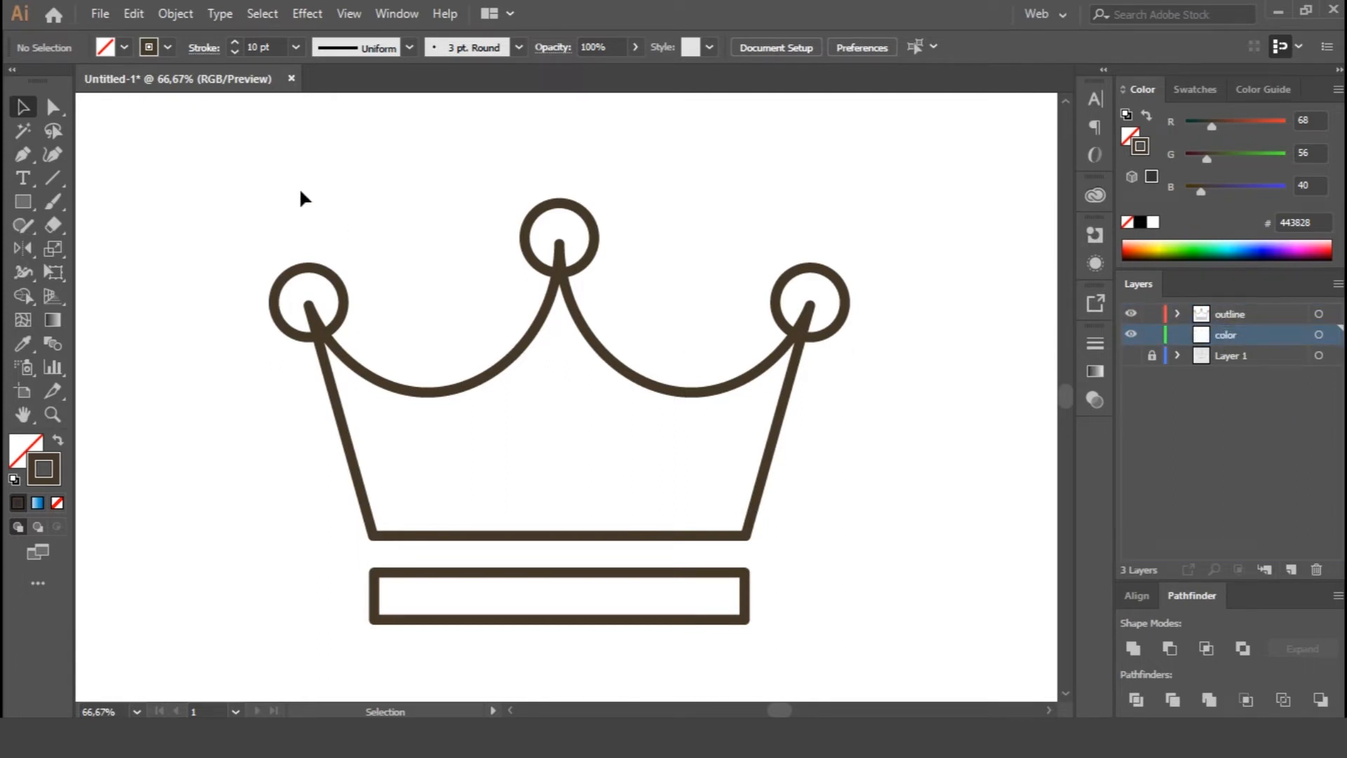
Duplicate all the crown artwork onto the color layer and swap the copy's stroke and fill.
drag(275, 160, 850, 601)
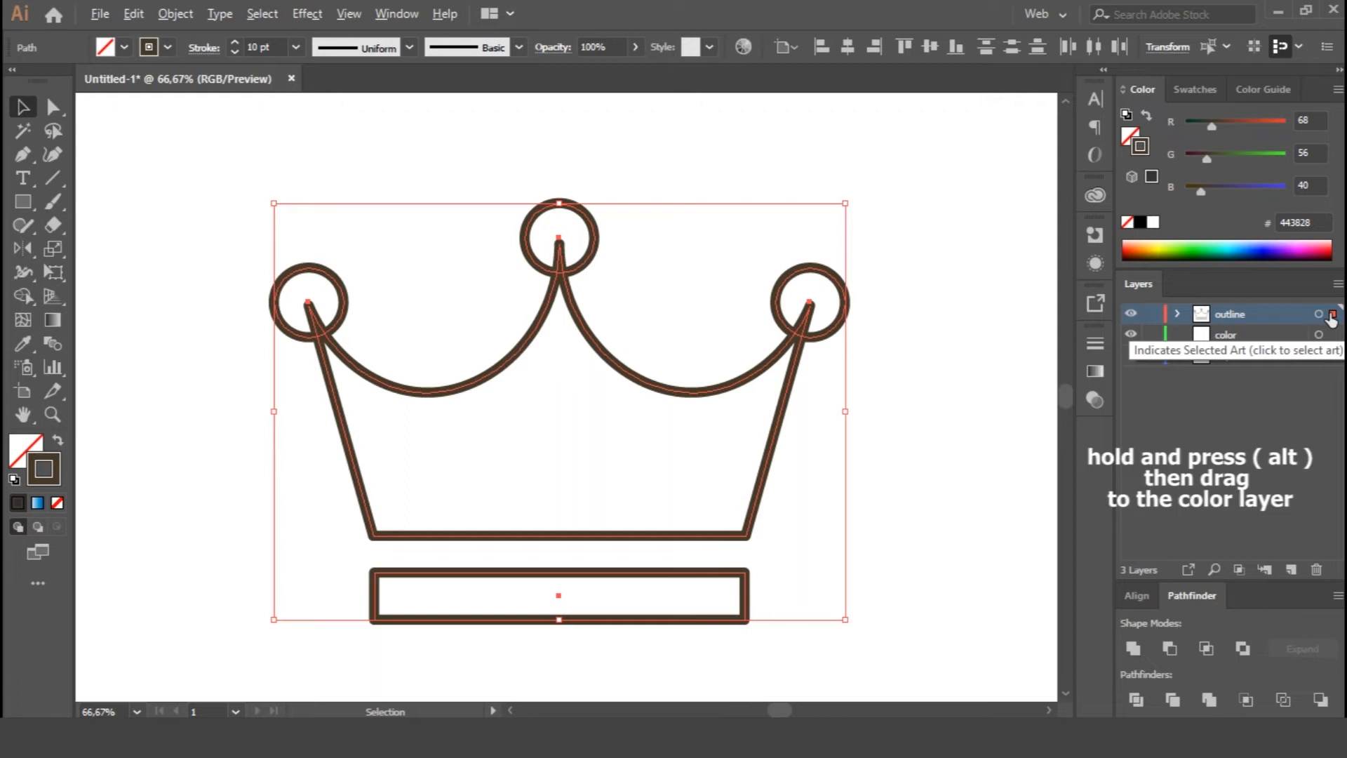
drag(1333, 317, 1332, 337)
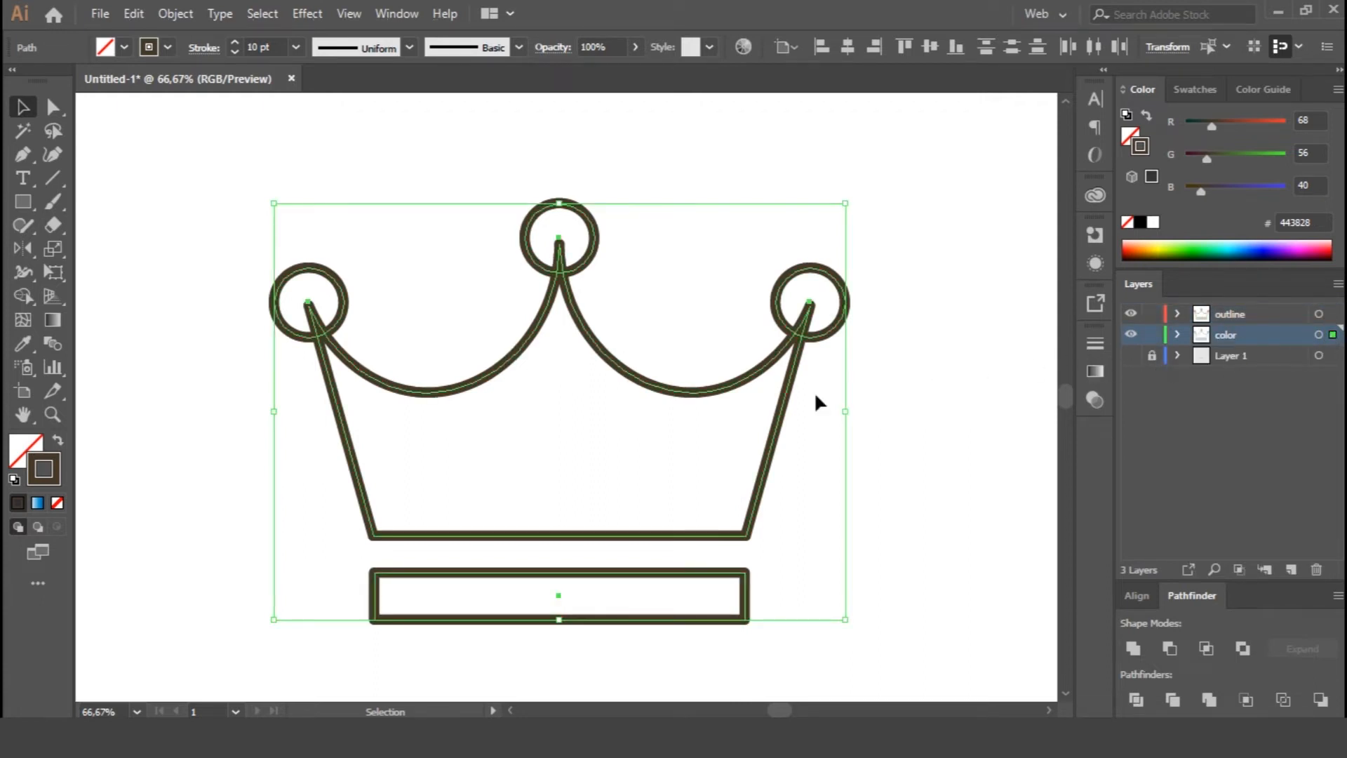
click(58, 447)
click(24, 450)
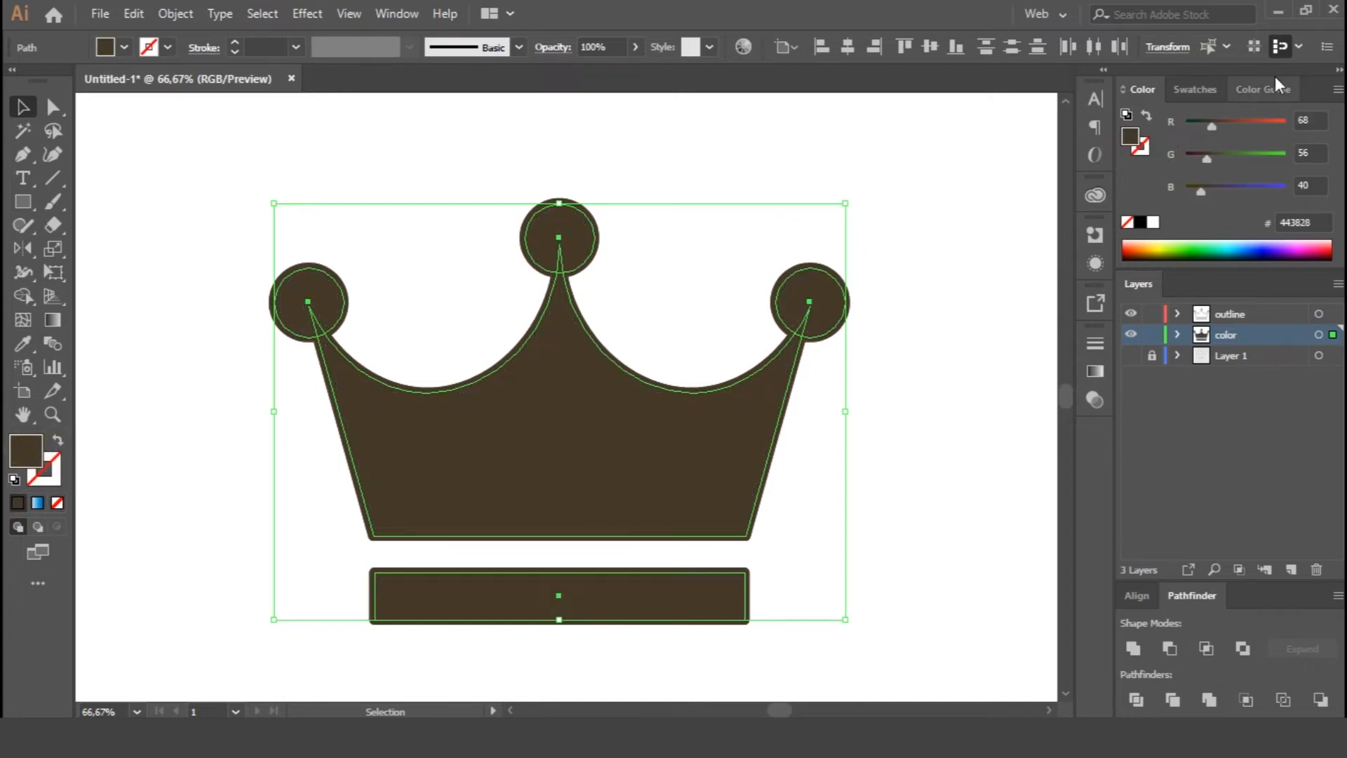
Fill the copied crown shapes with the light orange swatch (R=251 G=176 B=59) and deselect them.
click(1192, 91)
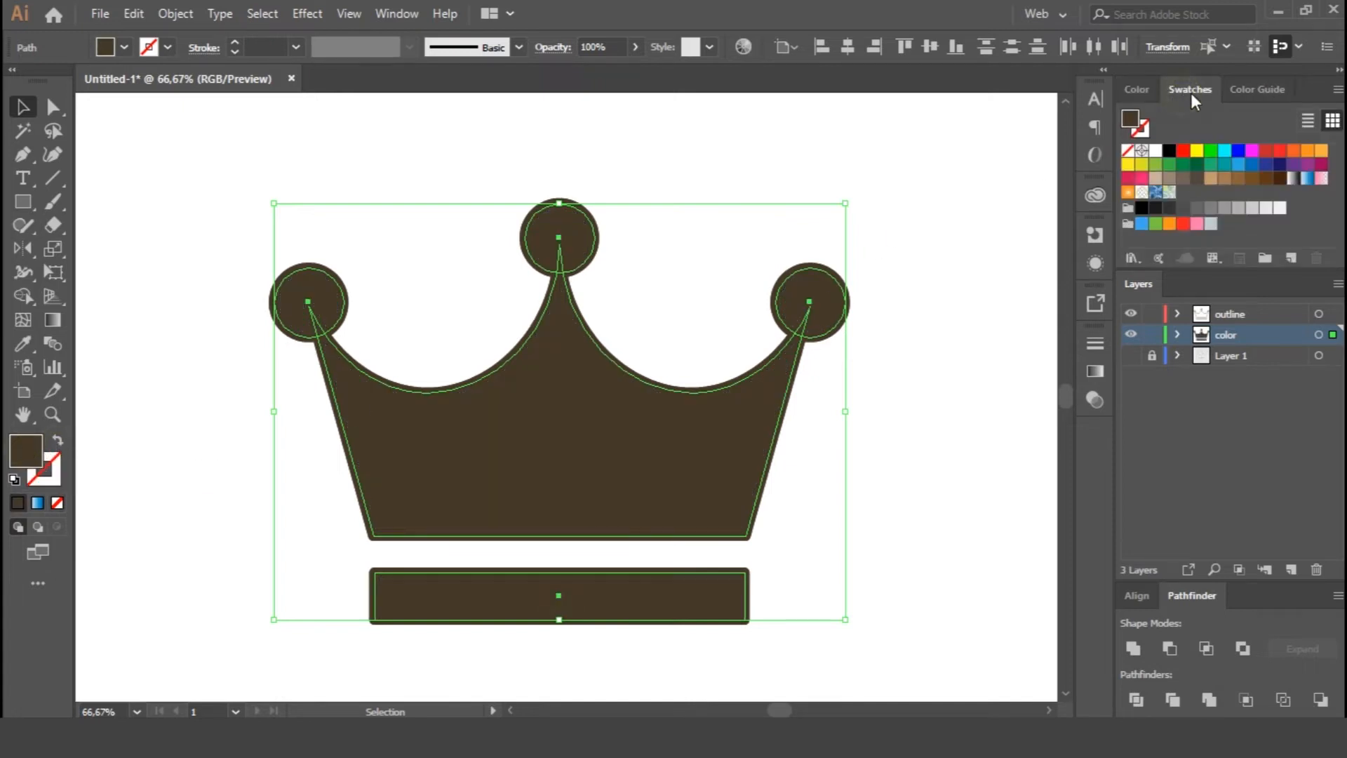
click(1318, 152)
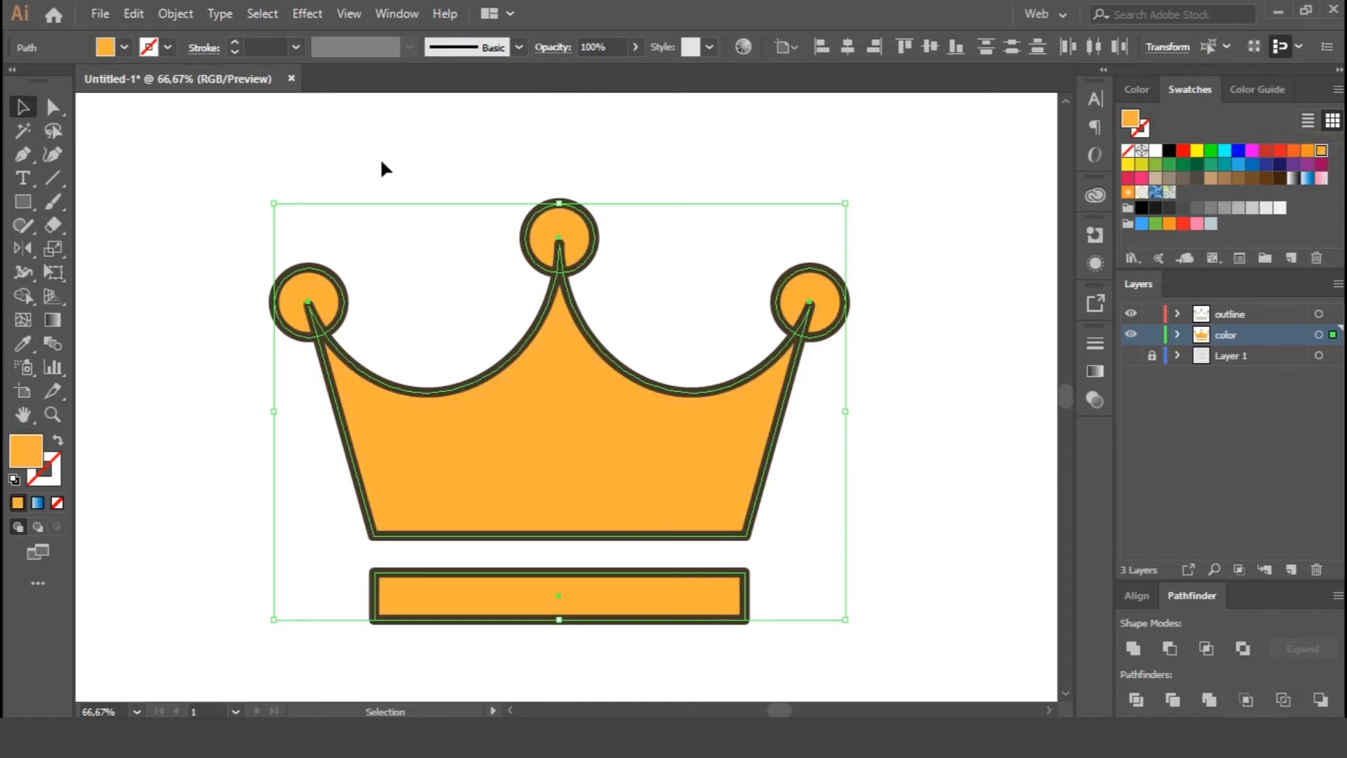
click(480, 162)
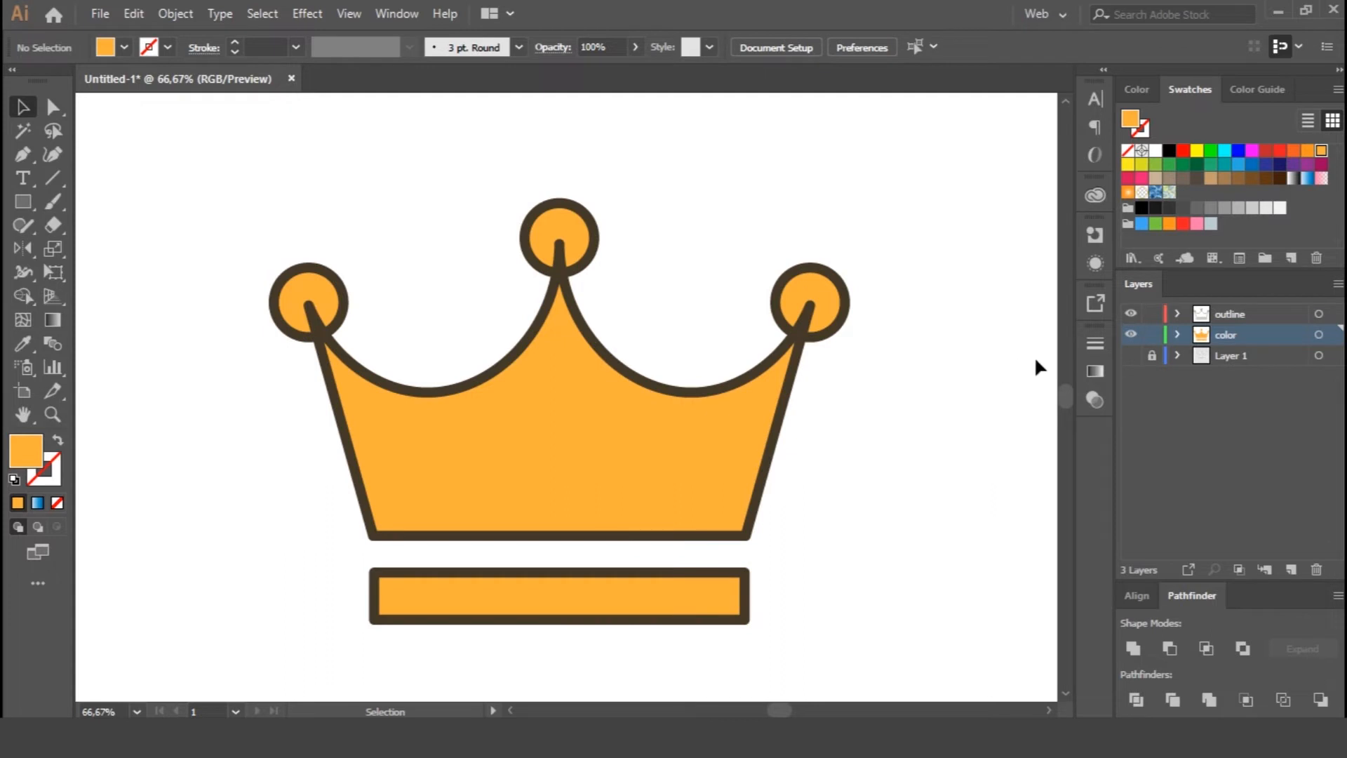
Lock the color layer and fill the outline layer's three tip circles with the same light orange swatch.
click(1151, 334)
click(845, 289)
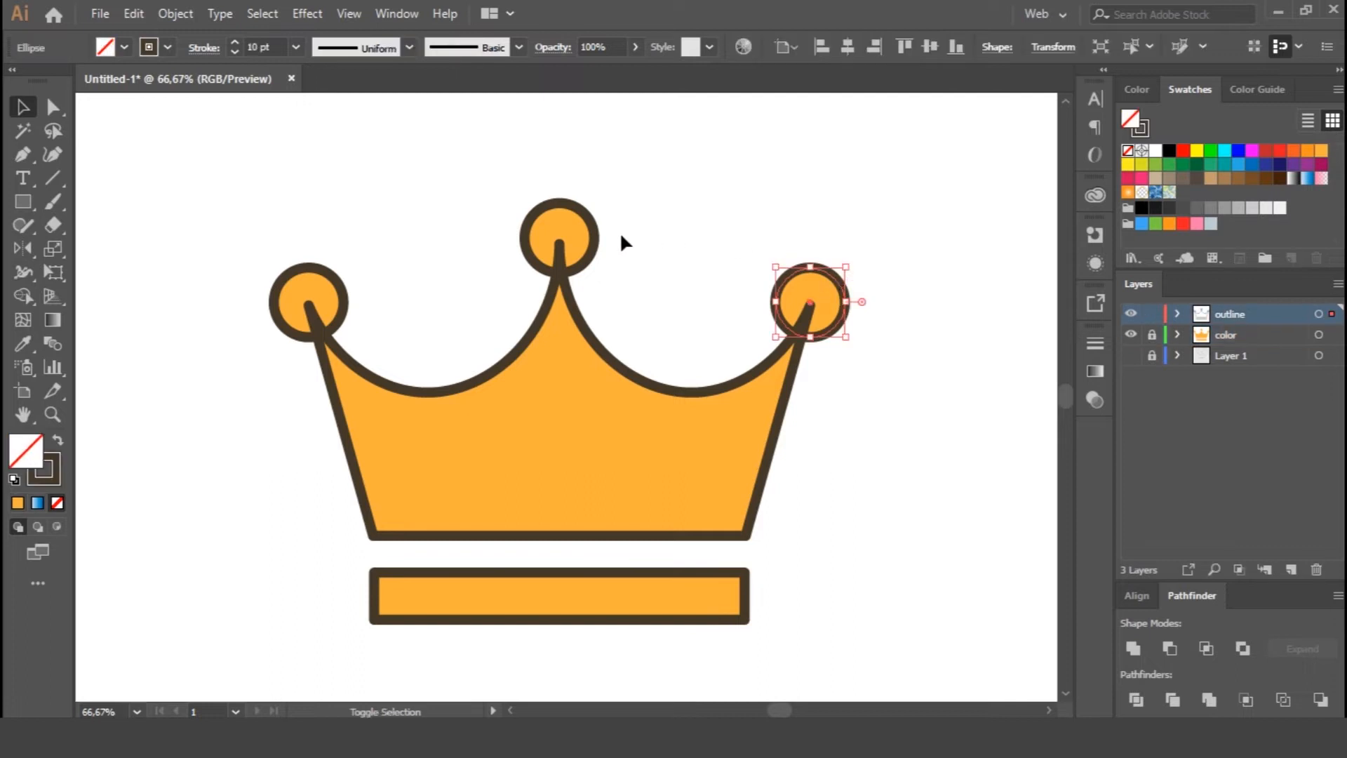
shift+click(586, 254)
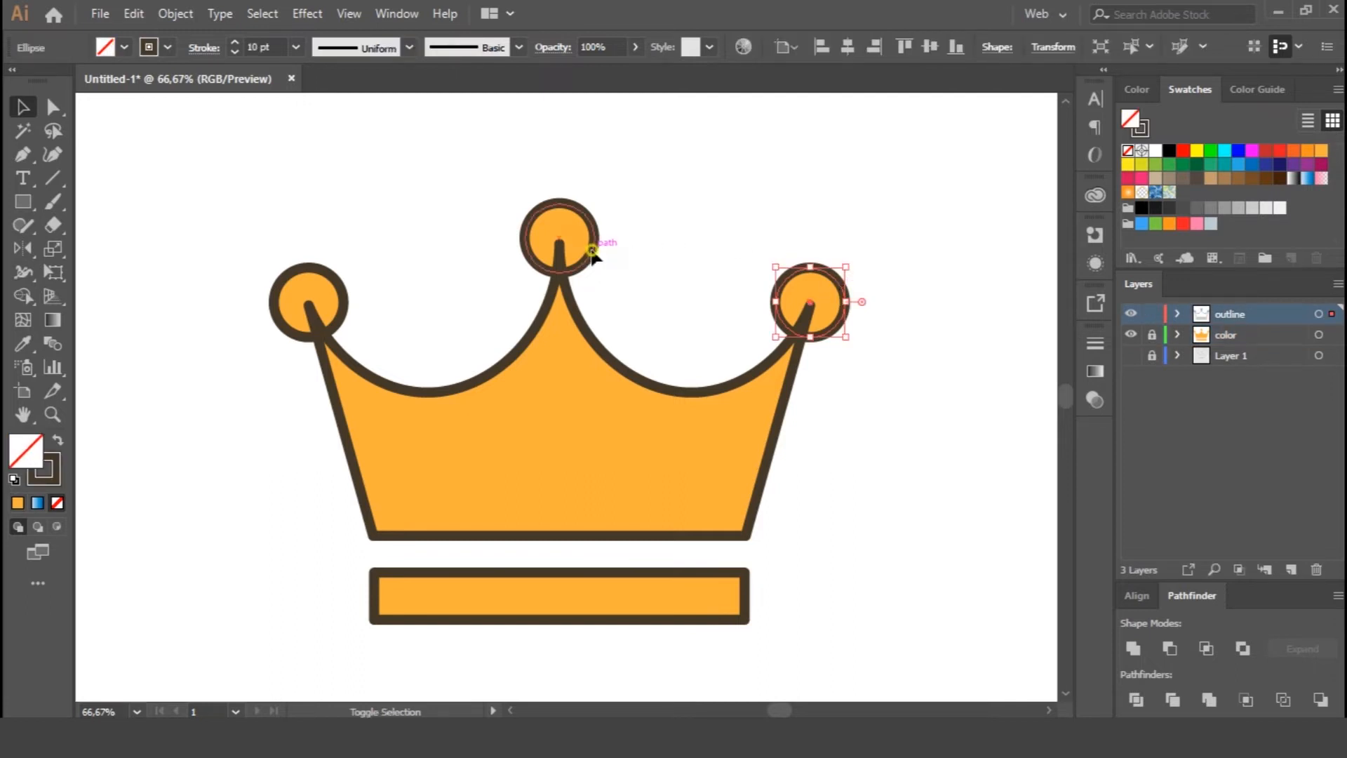
shift+click(346, 307)
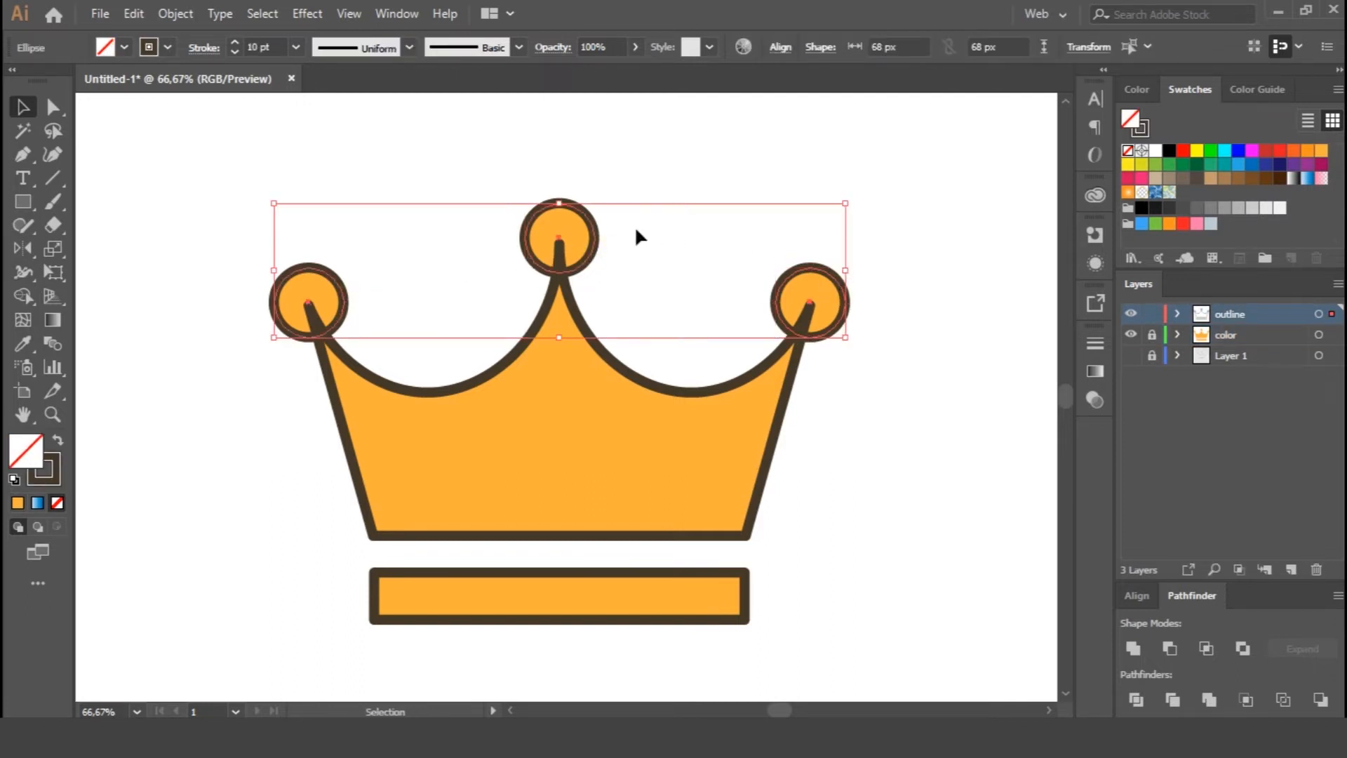
click(1323, 154)
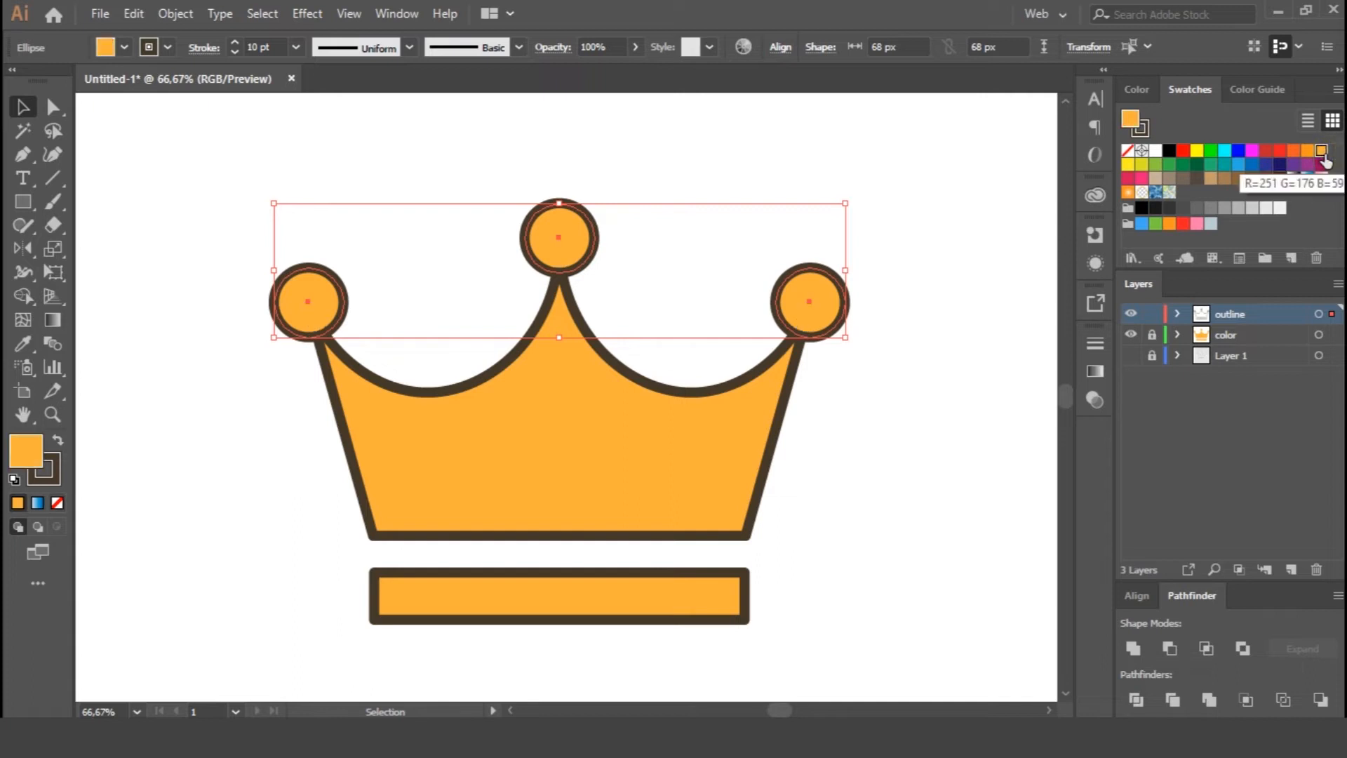
click(978, 256)
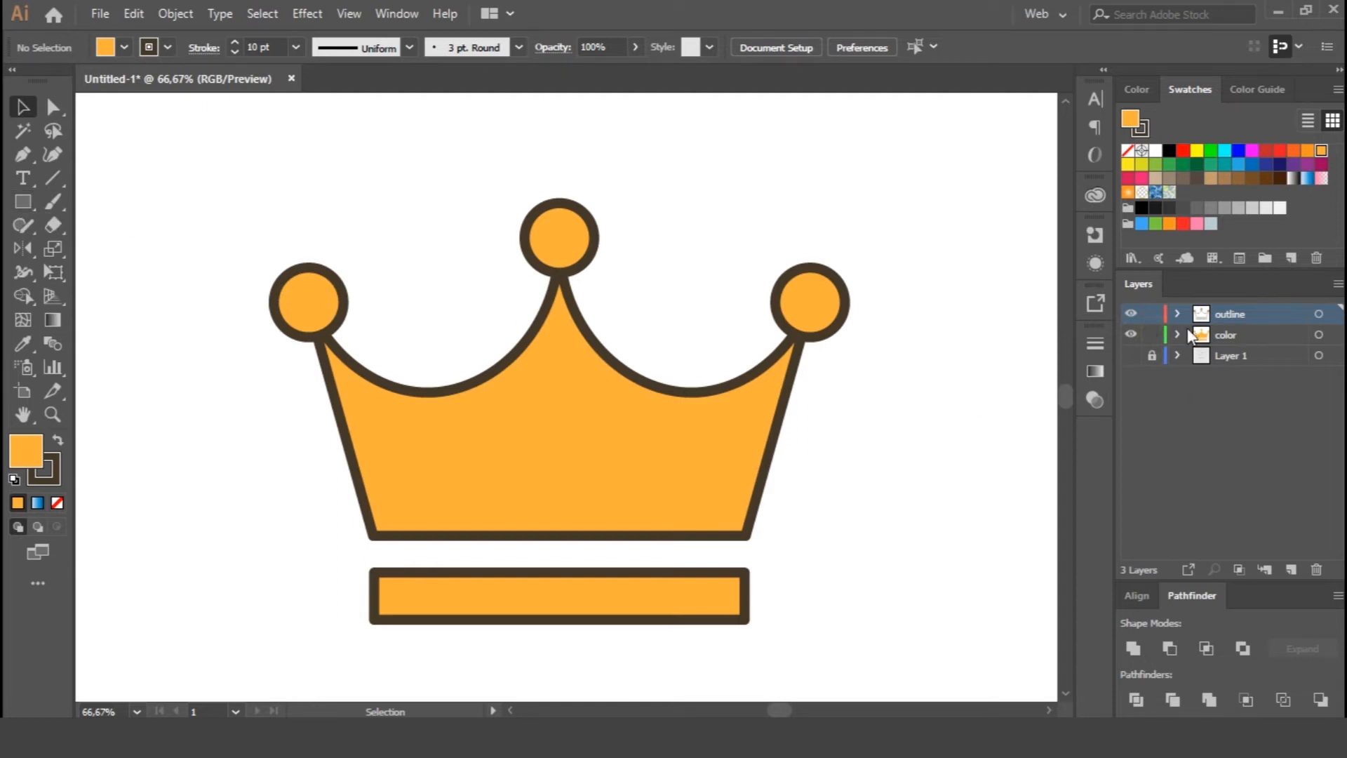
Lock the outline layer and draw a rectangle on the color layer from the crown's centre line, covering its right half.
click(1151, 314)
click(1257, 333)
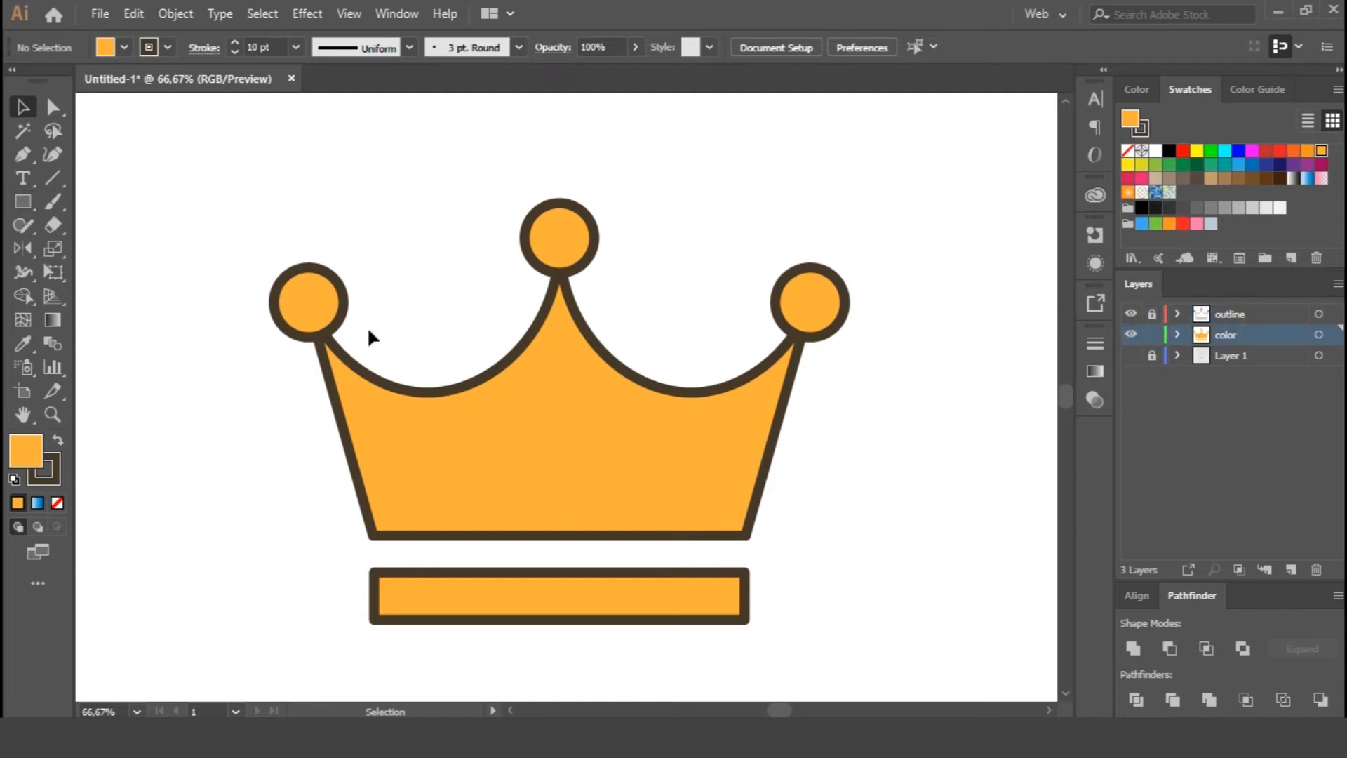
click(22, 202)
click(22, 107)
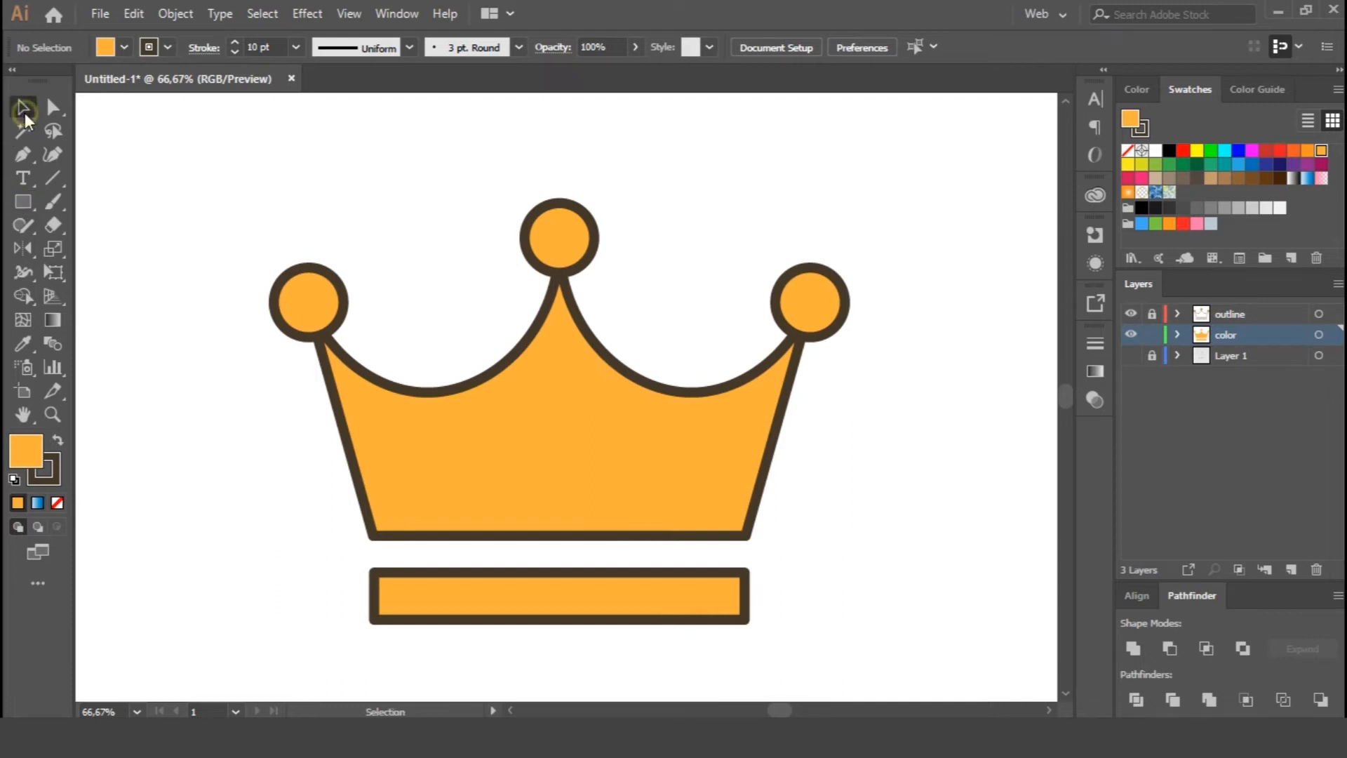
click(517, 455)
click(21, 202)
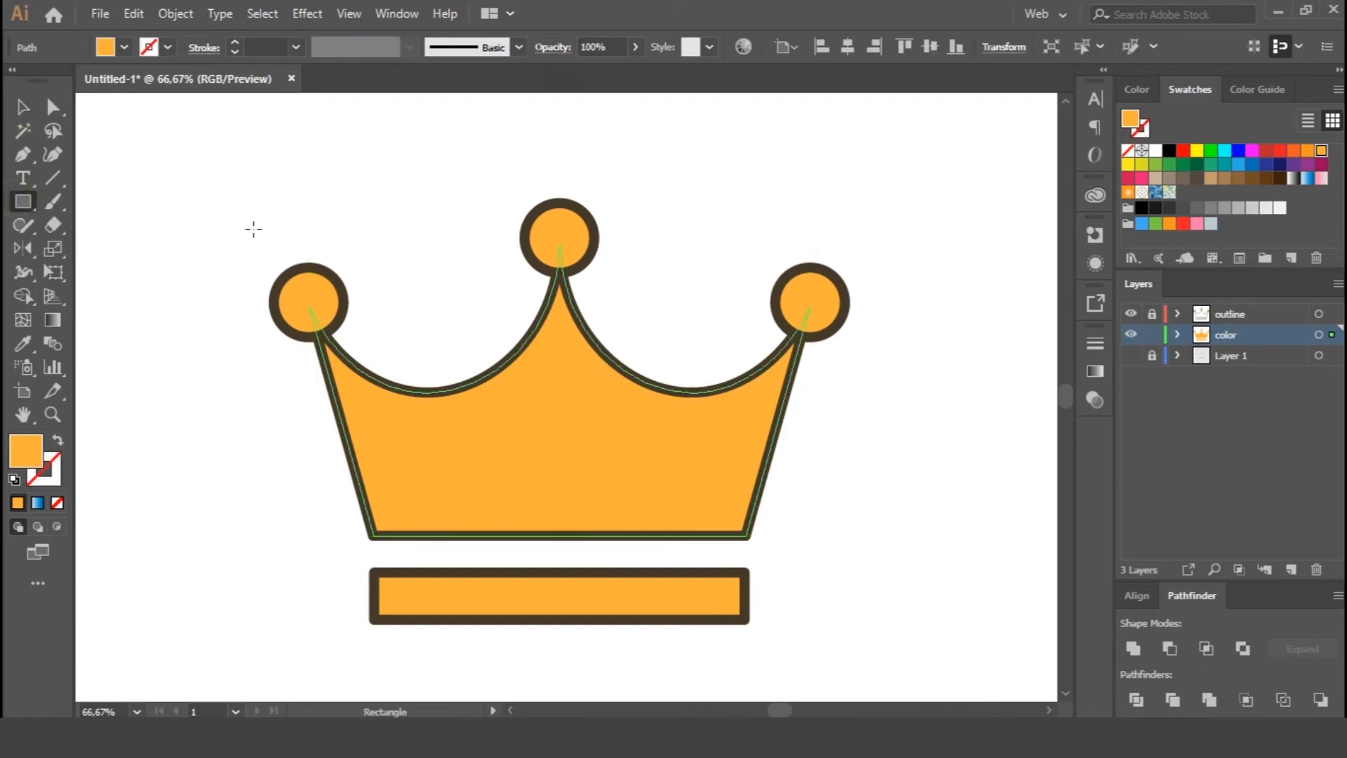
drag(559, 209, 766, 640)
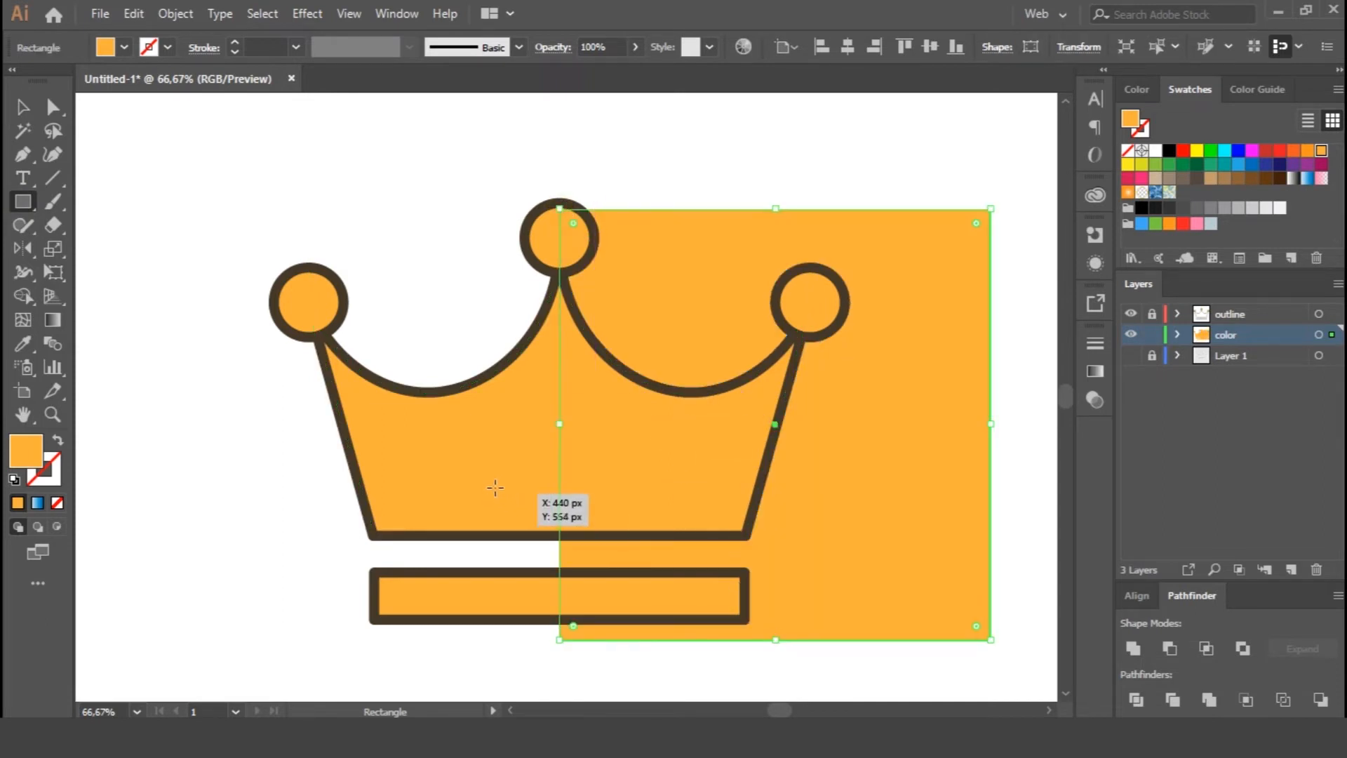
Select the rectangle with the crown body and base bar, and remove its excess outside them with the Shape Builder tool.
click(22, 106)
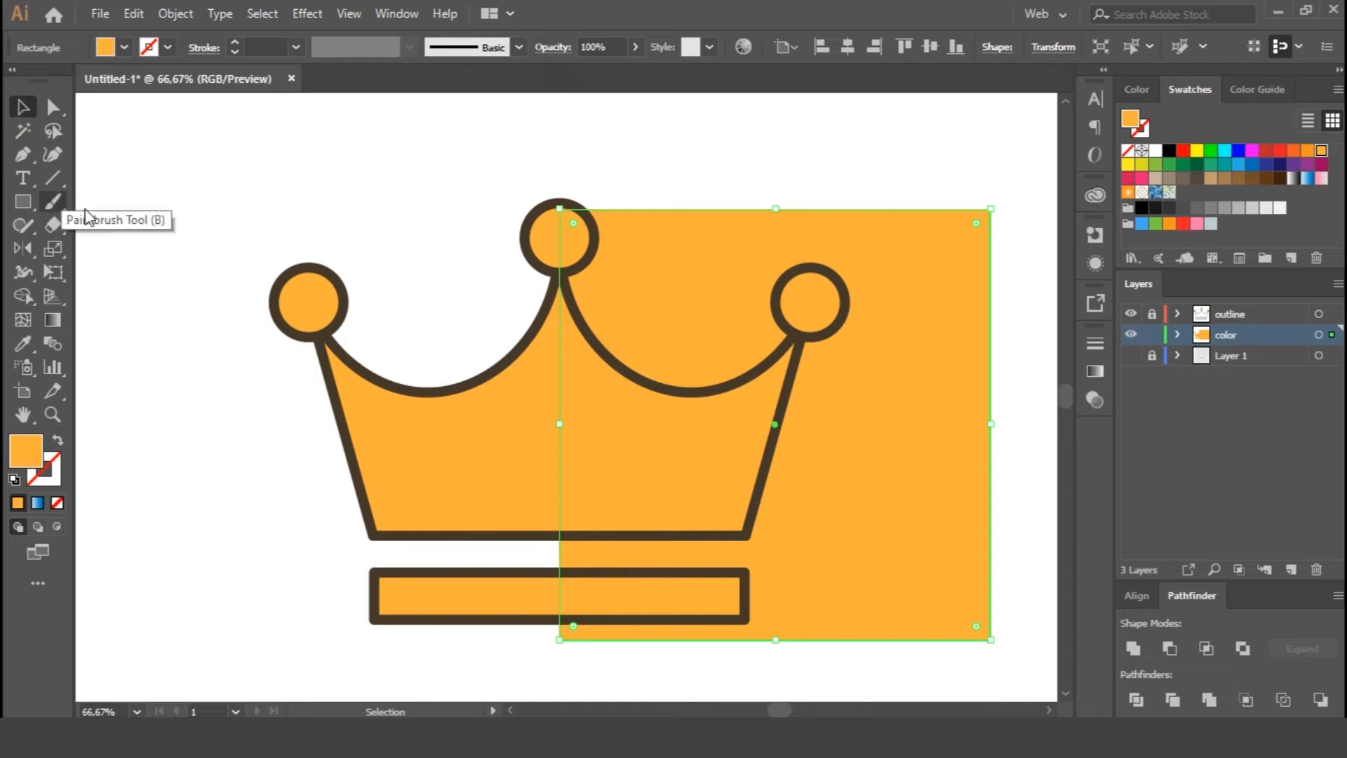
shift+click(442, 471)
shift+click(521, 593)
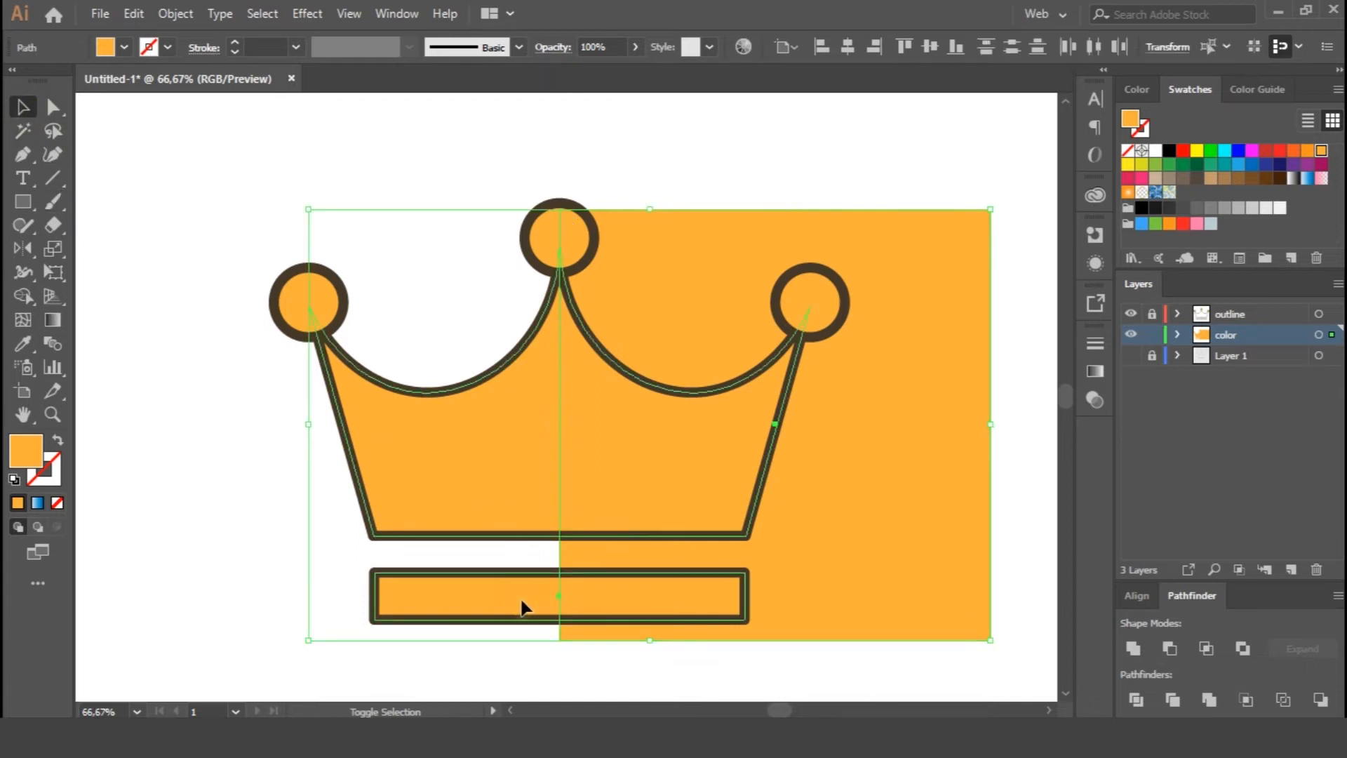
click(27, 293)
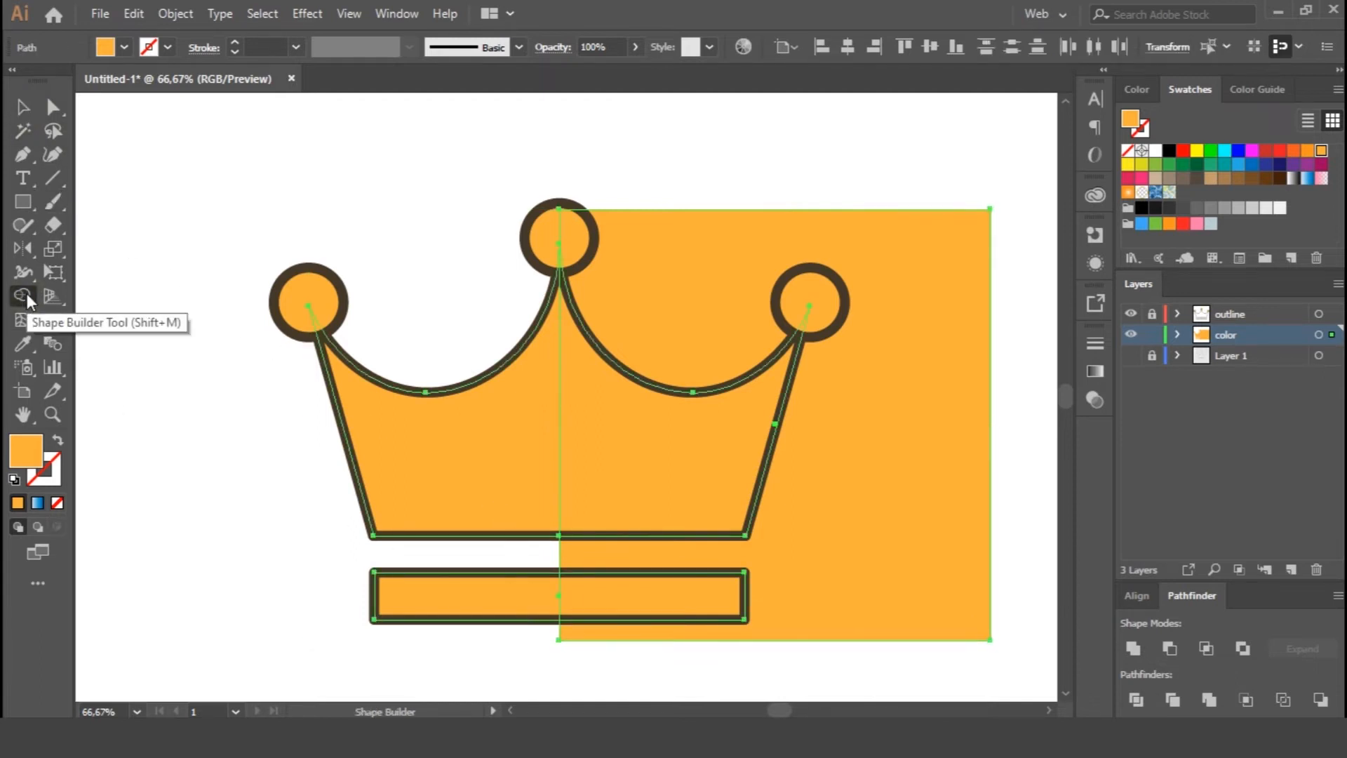
alt+click(798, 575)
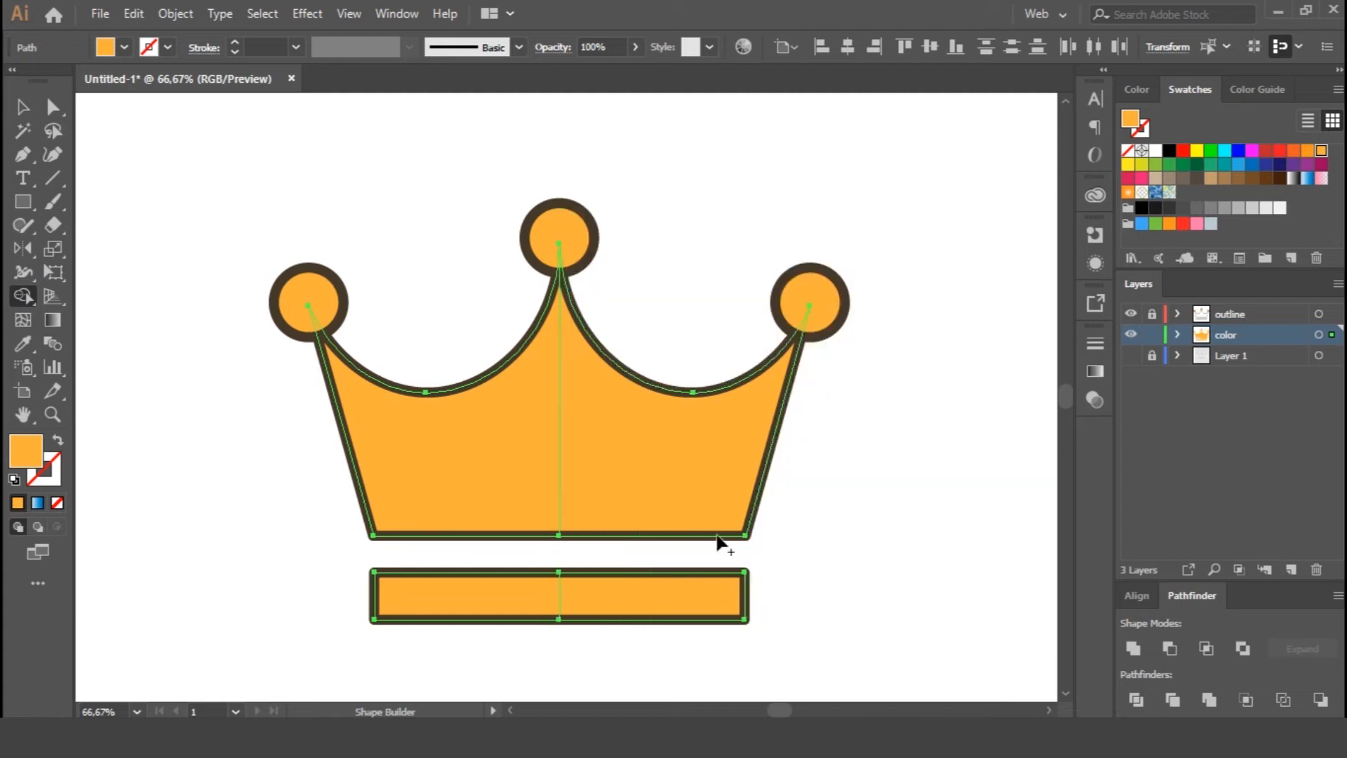
click(23, 108)
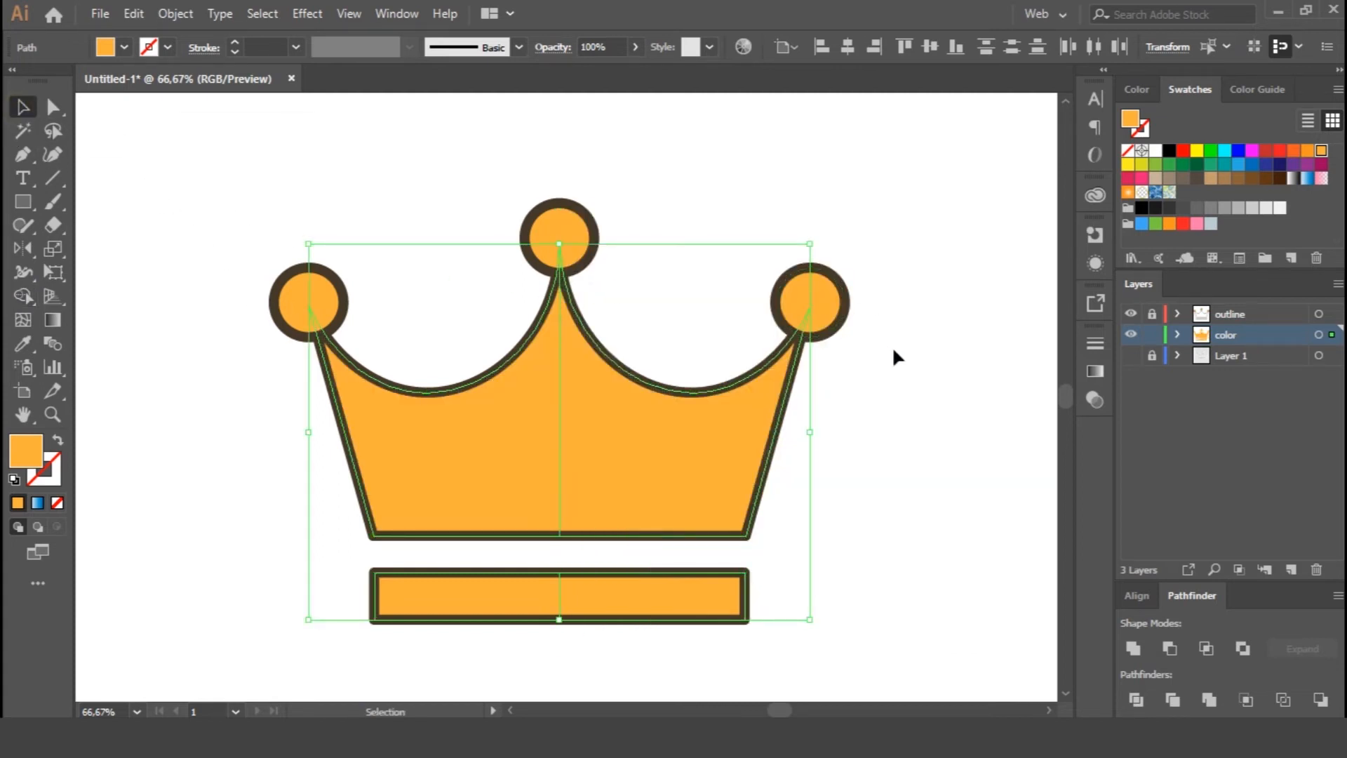
Unlock the outline layer and apply the middle tip circle's fill and stroke to the split body and bar with the Eyedropper.
key(i)
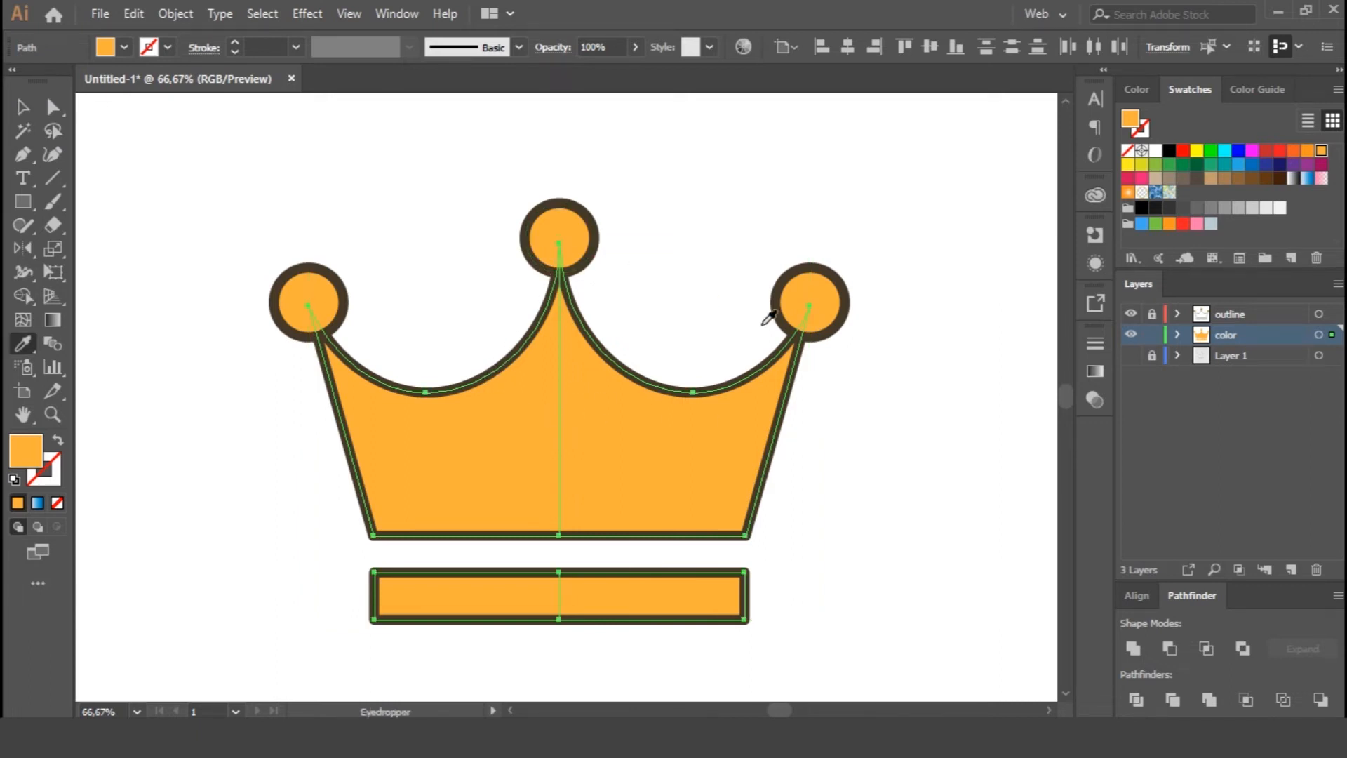
click(1151, 314)
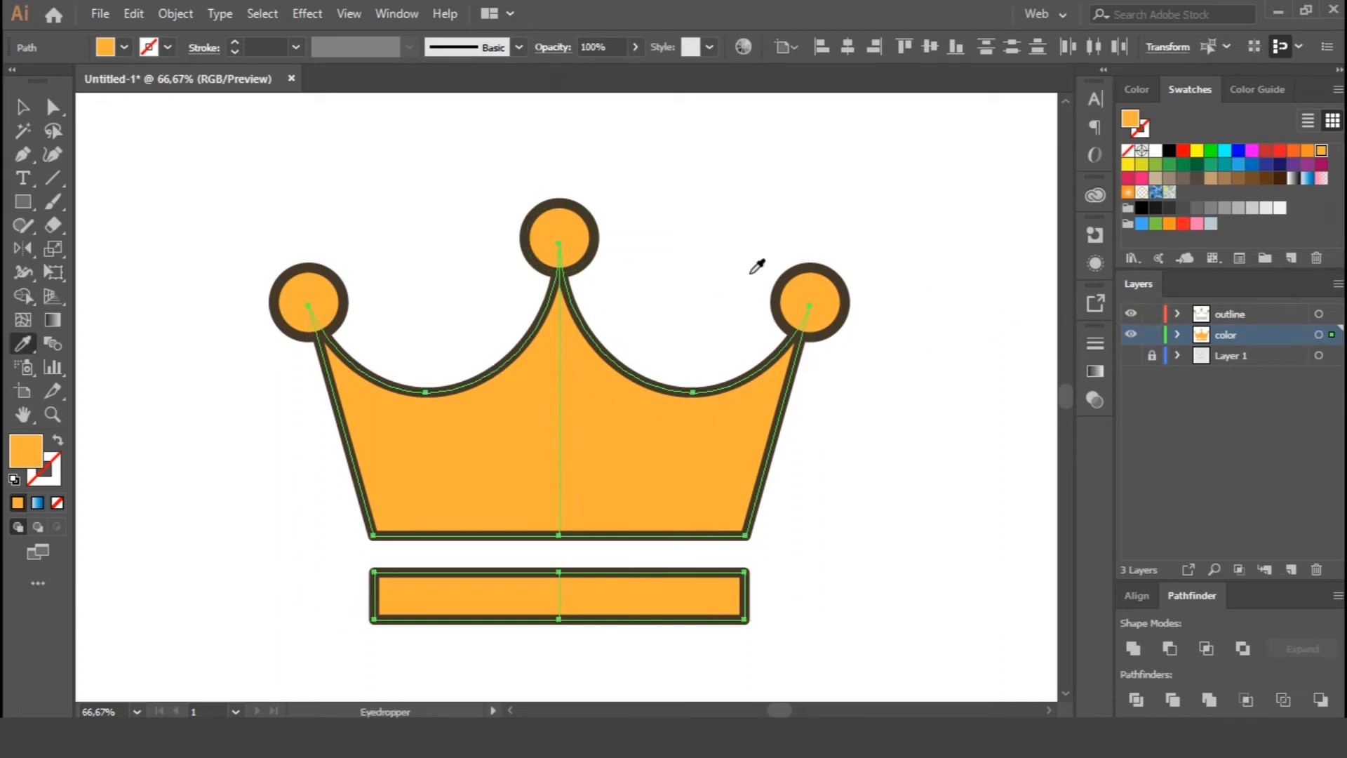
click(526, 245)
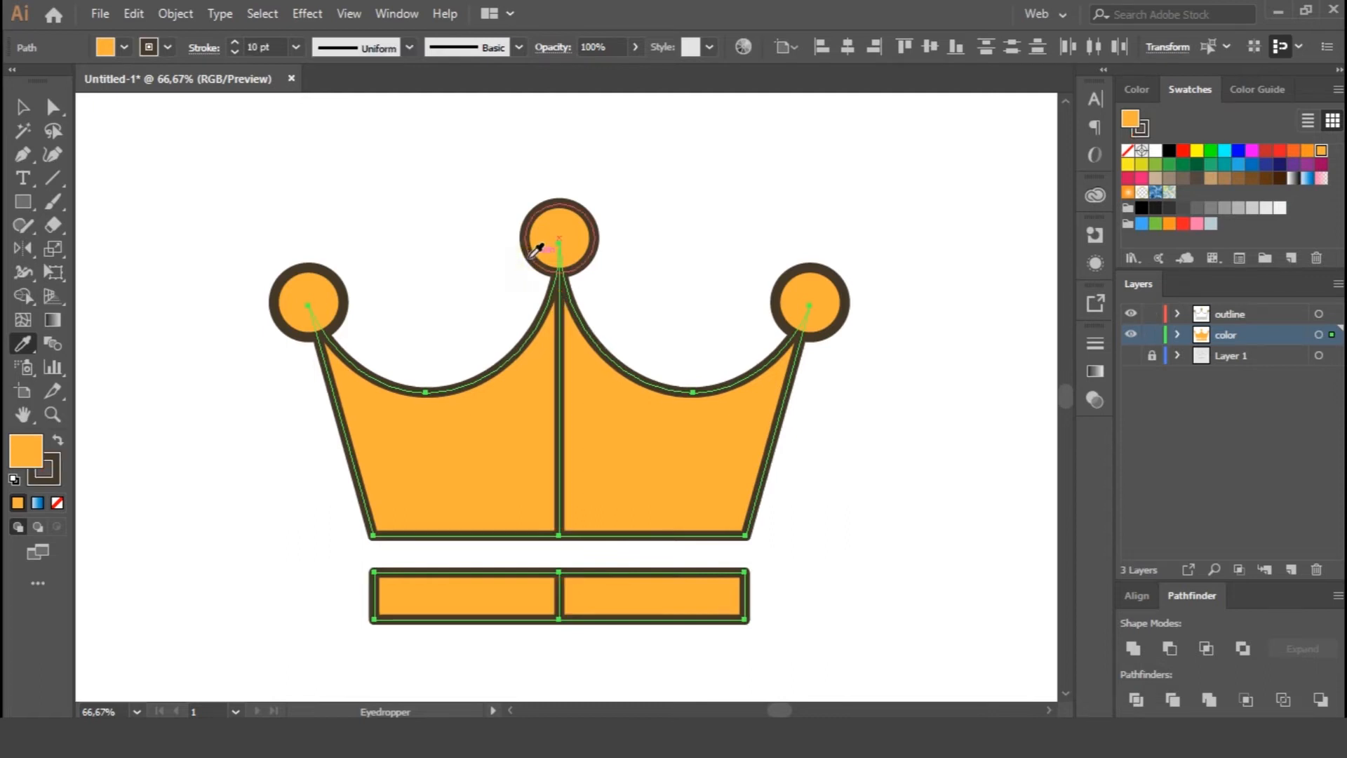
click(58, 503)
key(ctrl+z)
click(23, 107)
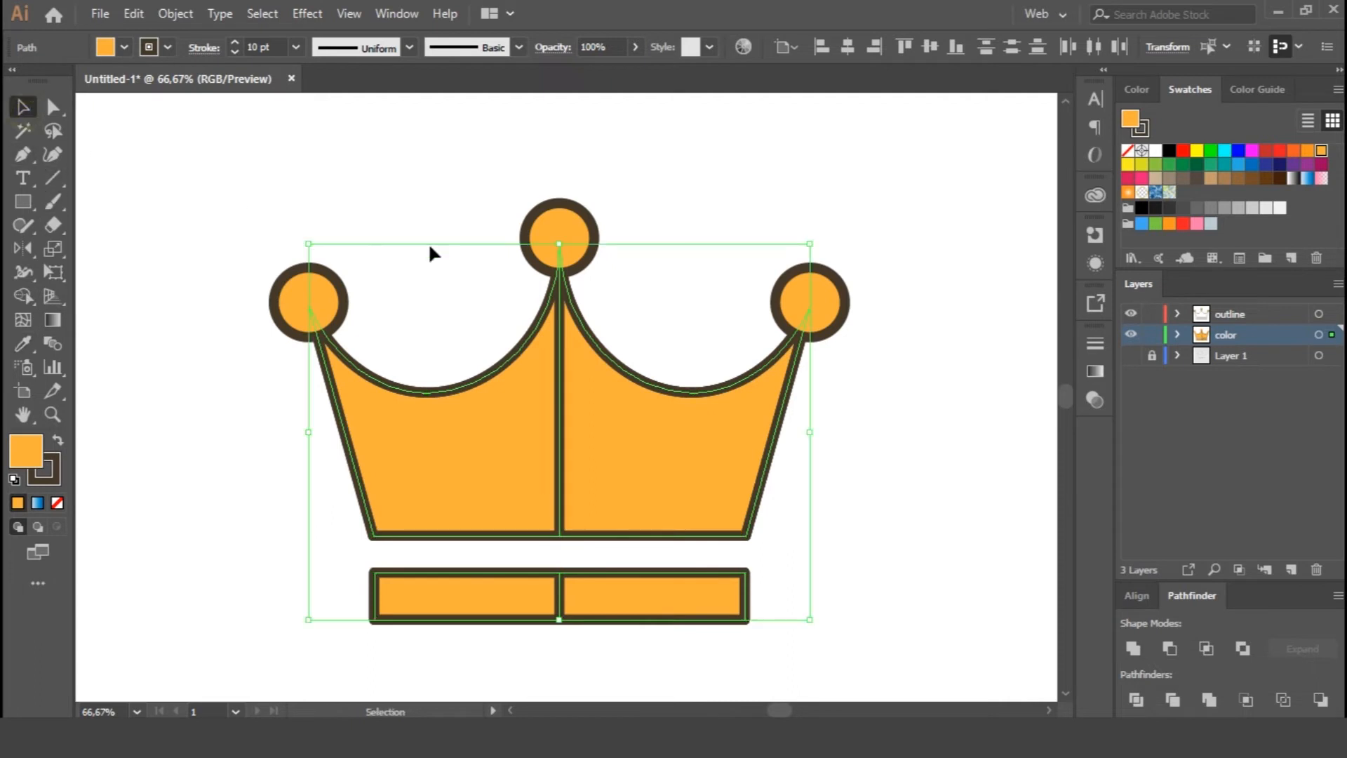
click(438, 255)
Fill the right halves of the crown body and base bar with the outline's dark brown, without a stroke, using the Eyedropper.
click(561, 429)
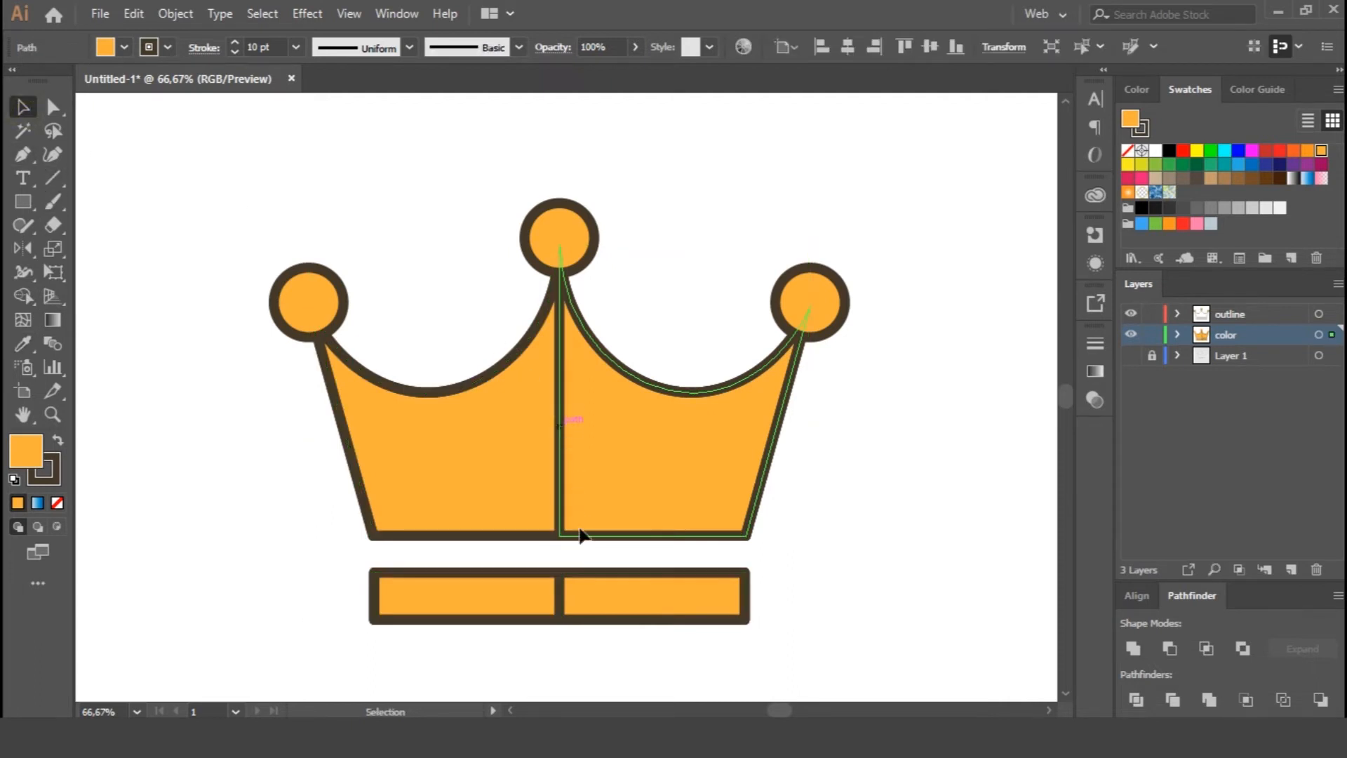
shift+click(564, 608)
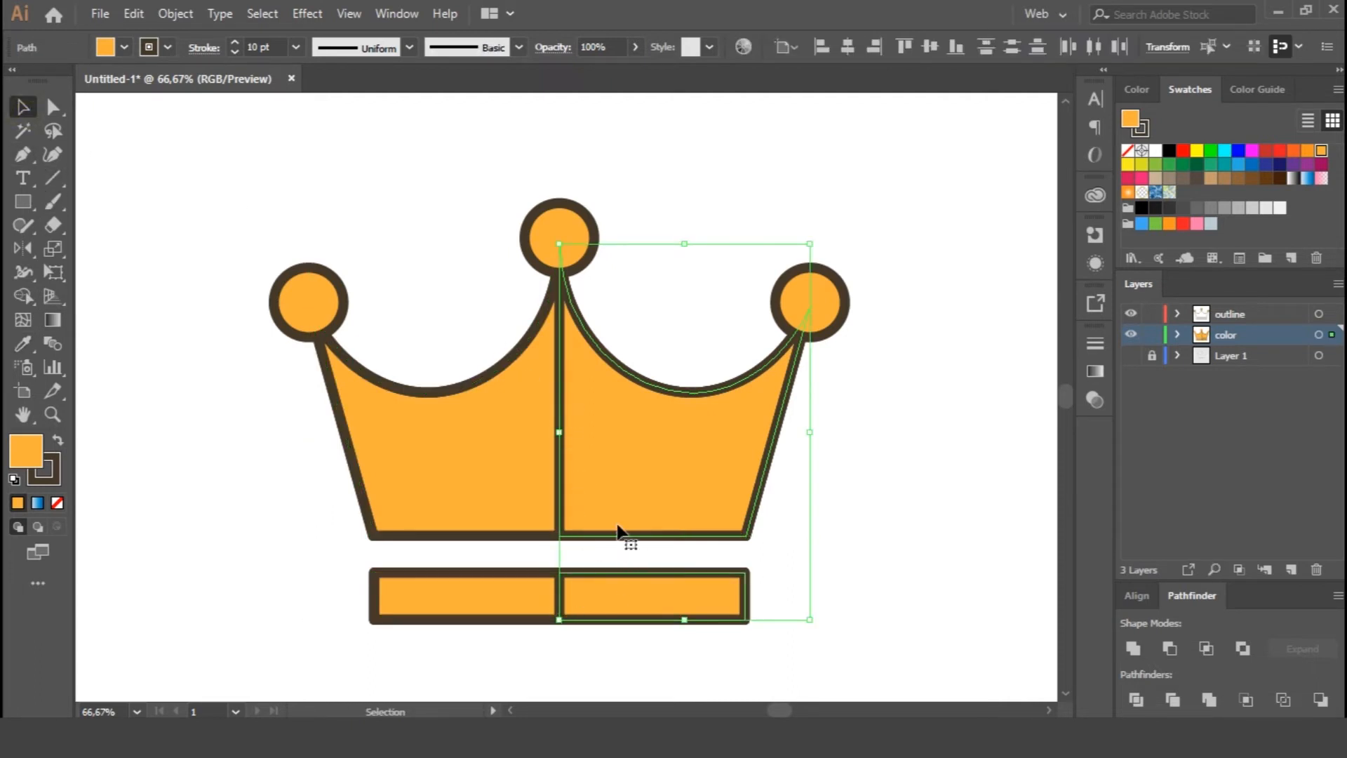
key(i)
click(486, 375)
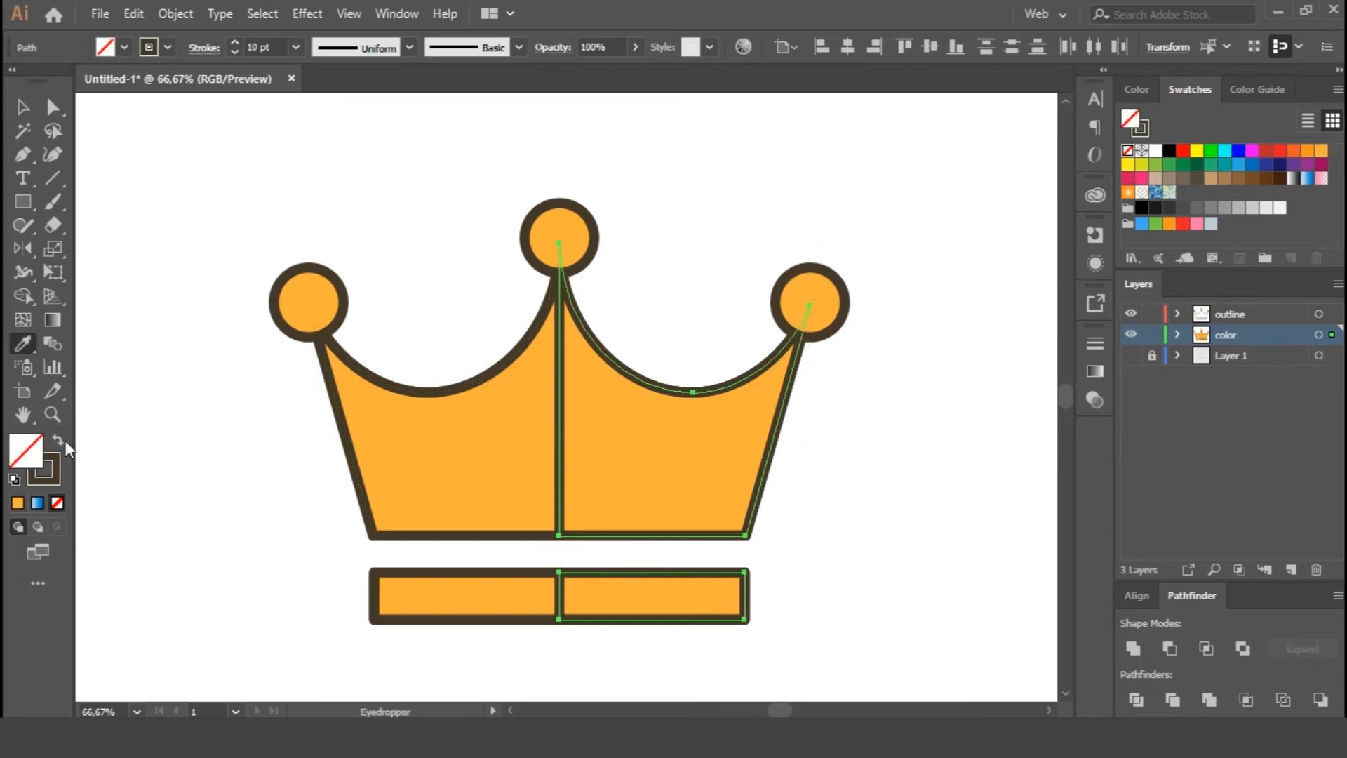
click(59, 440)
click(26, 109)
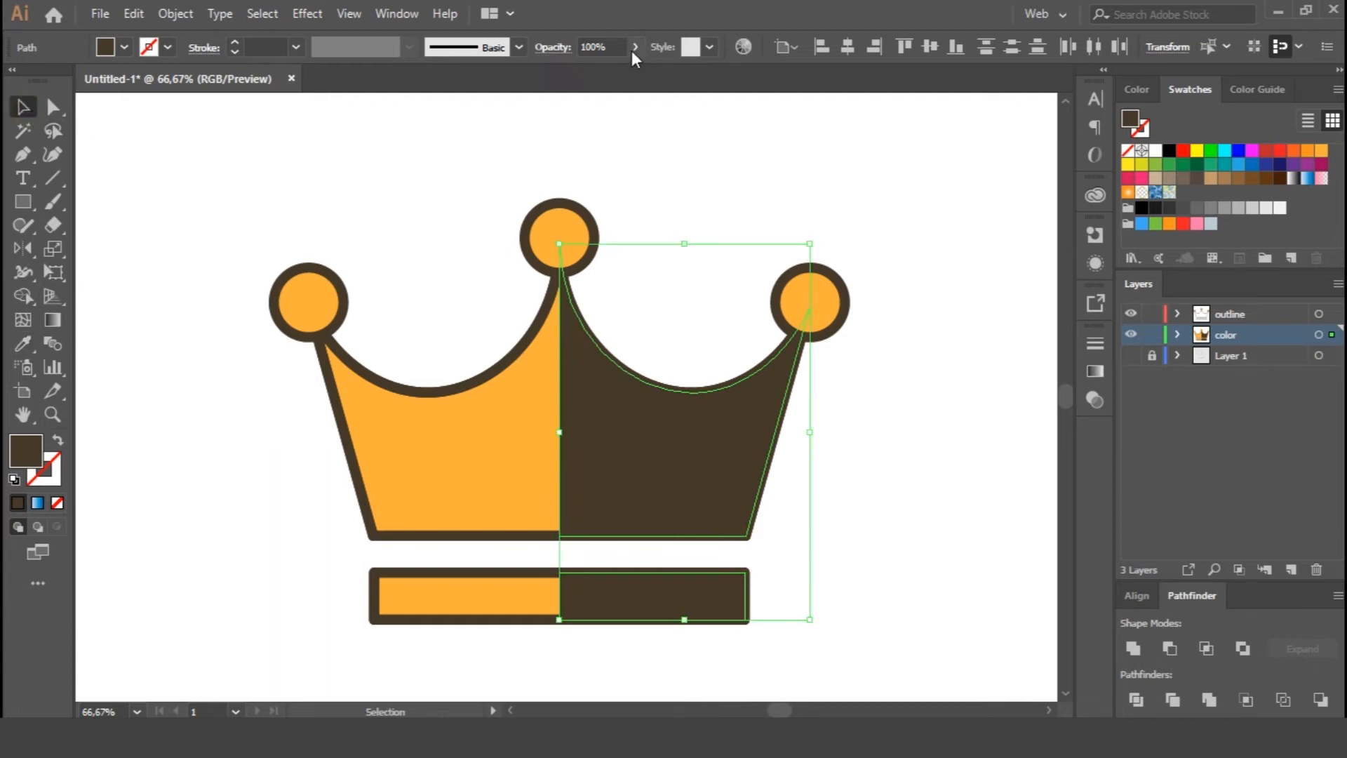
Try an opacity of 20% on the dark brown right-half shapes.
click(602, 47)
text(20)
key(Return)
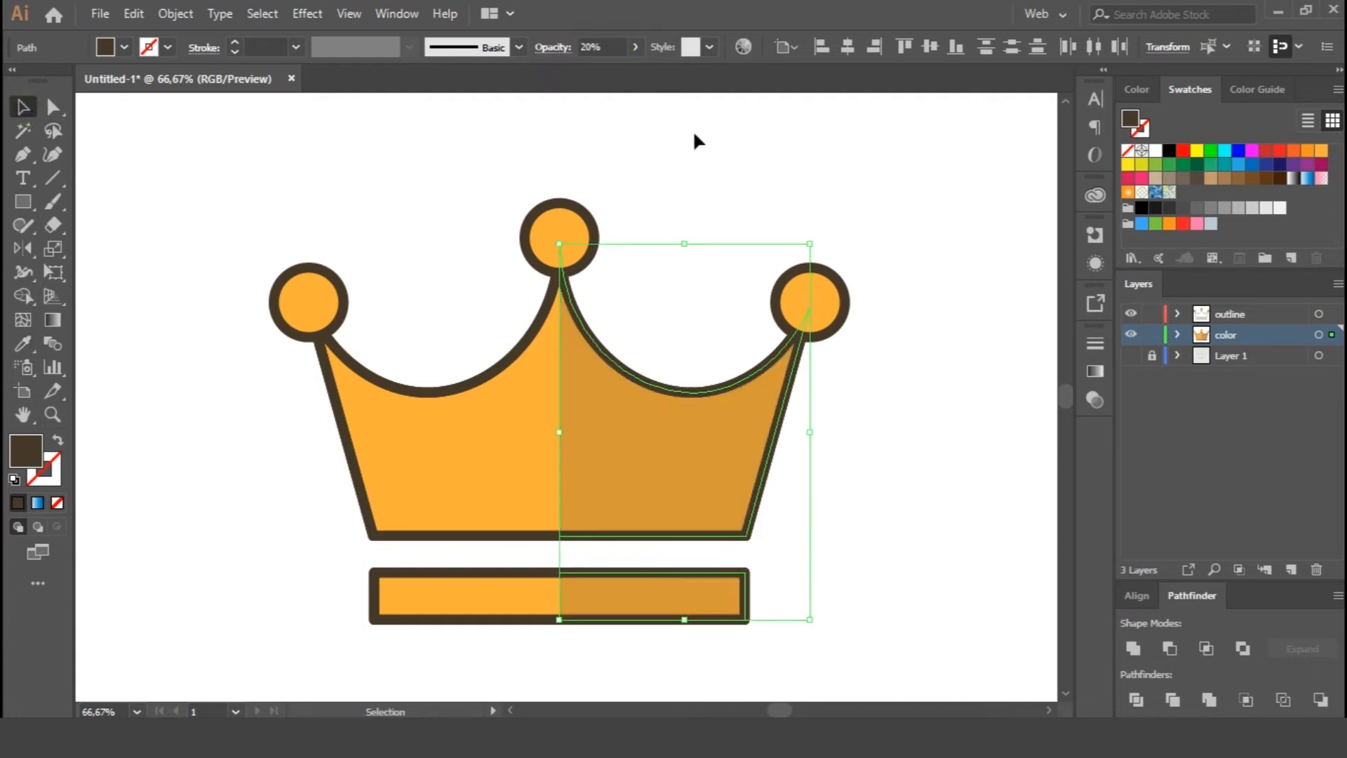
Set the opacity of the brown right-half shapes to 10% and deselect them.
click(588, 46)
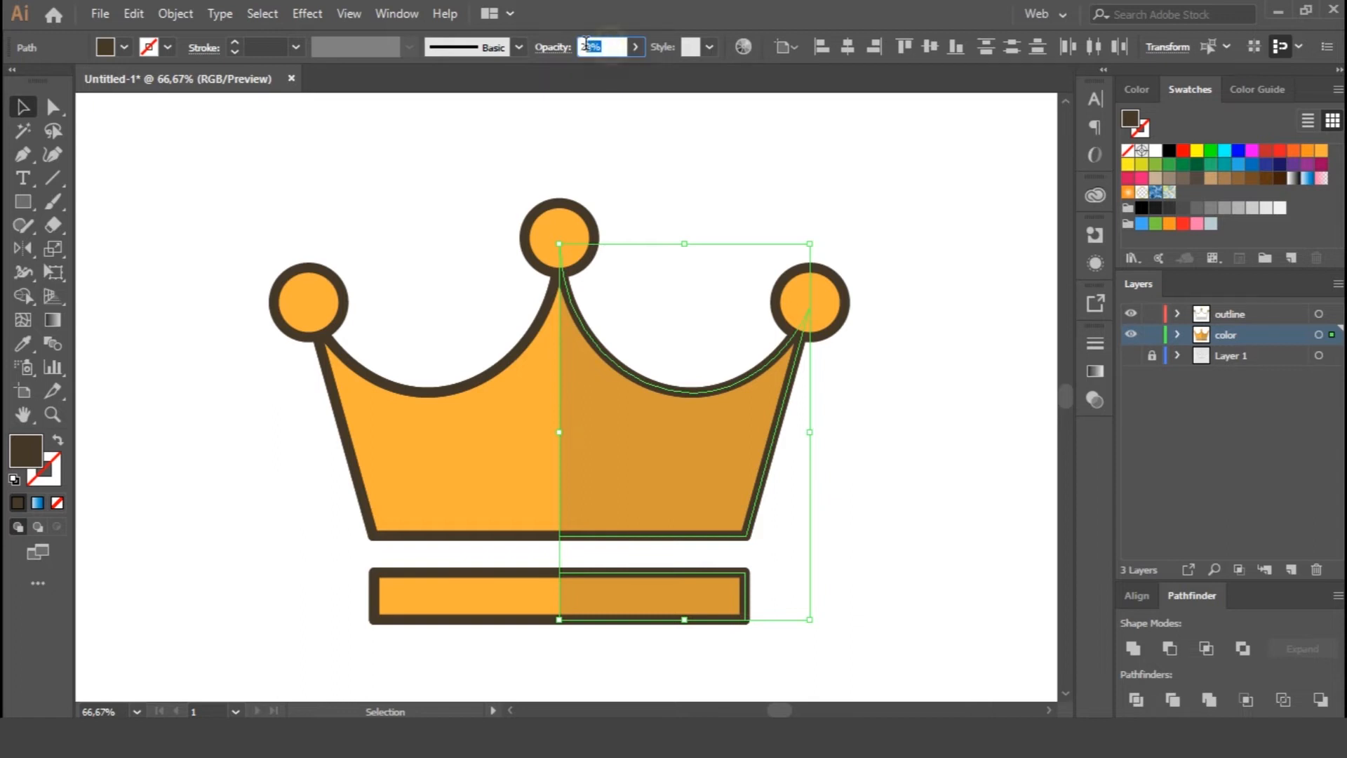
text(10)
key(Return)
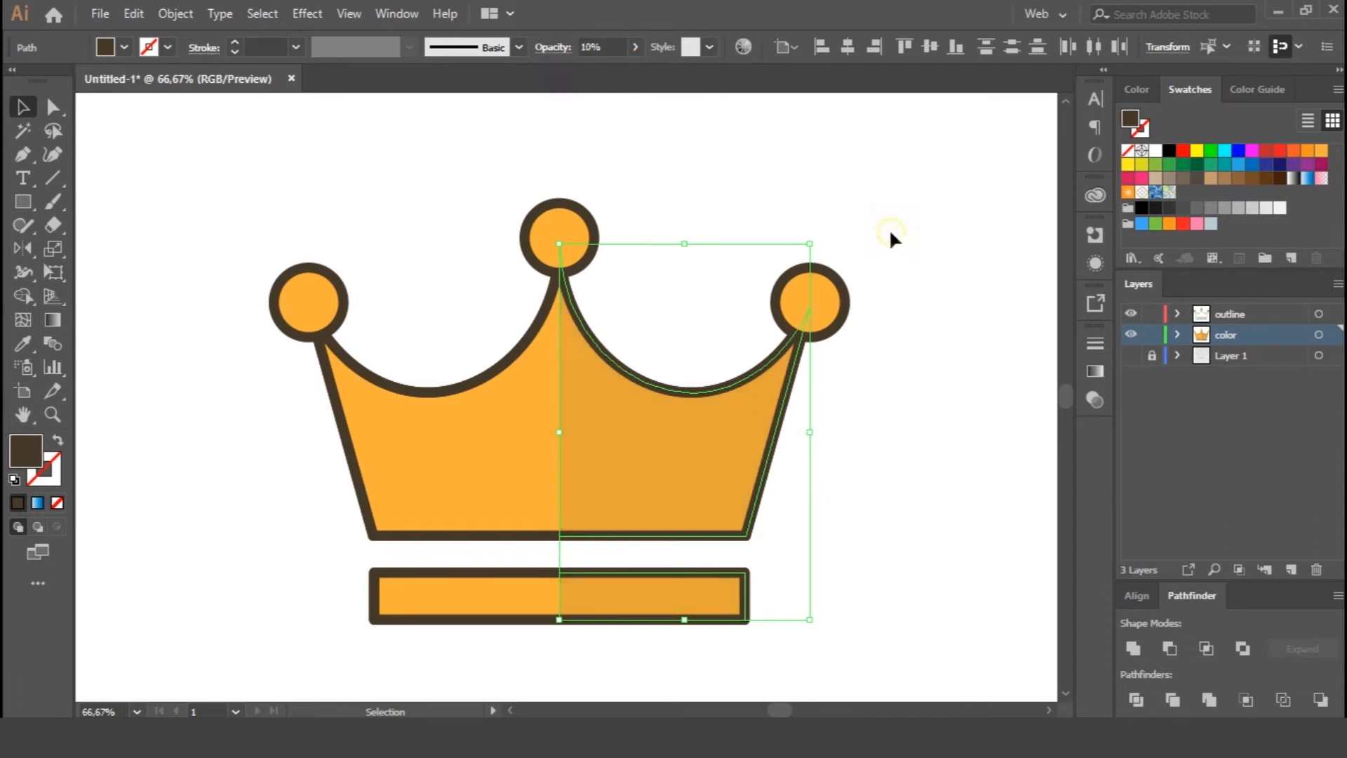
click(890, 233)
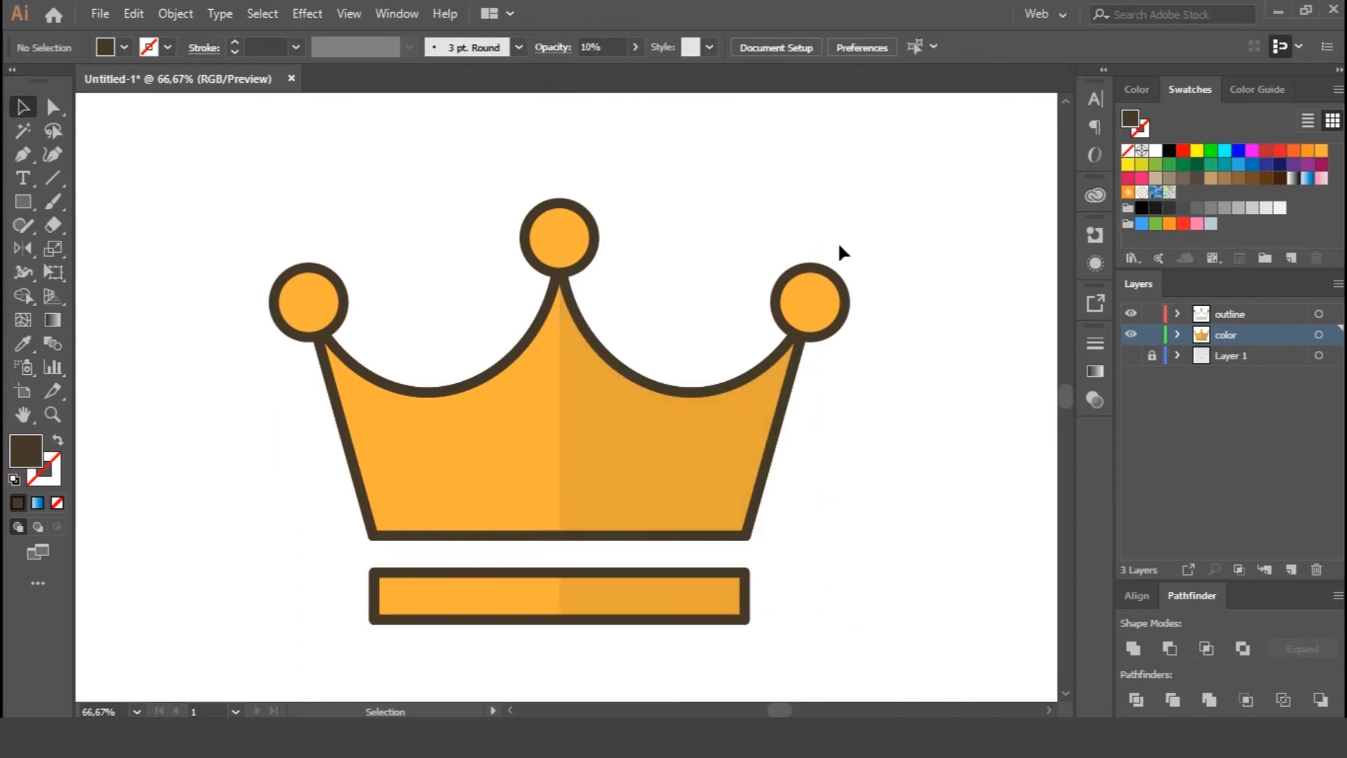
Try removing the fill from the three tip circles, and undo it.
click(816, 313)
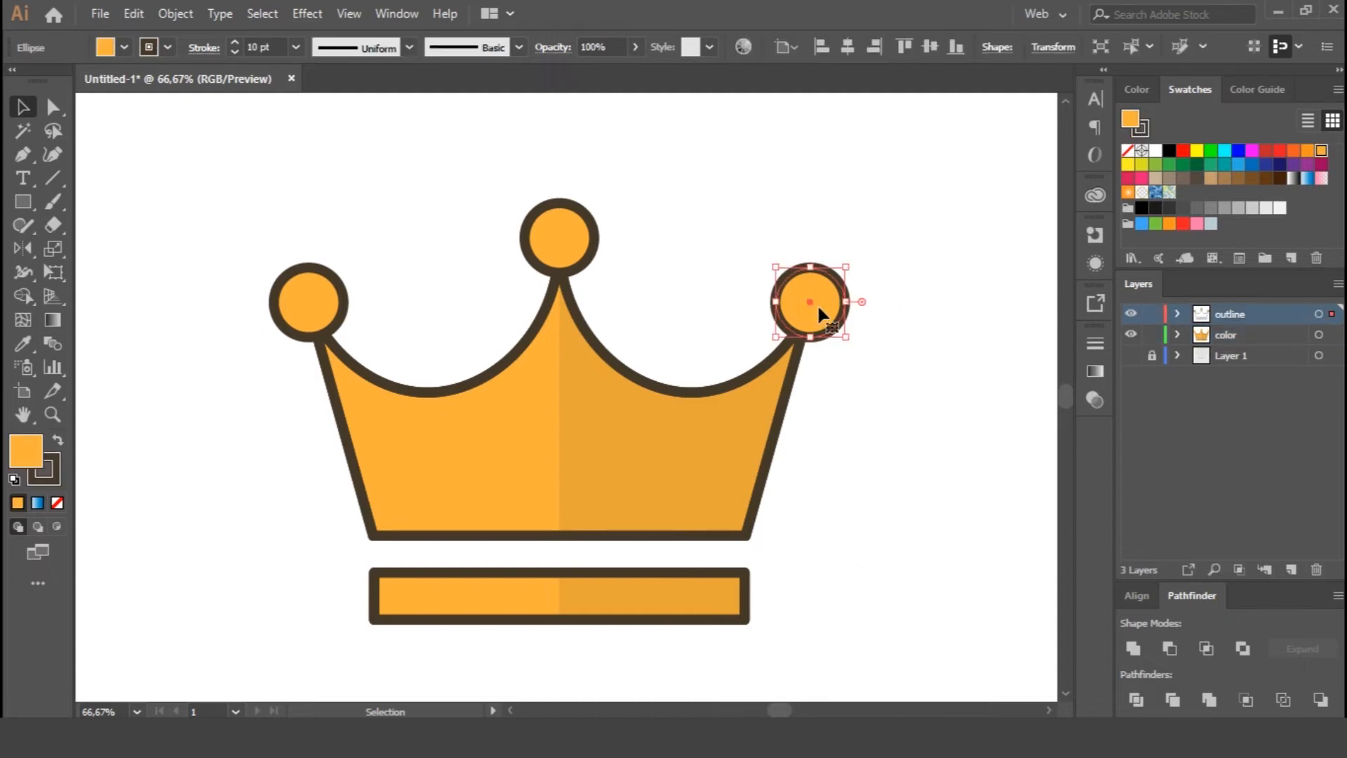
shift+click(570, 235)
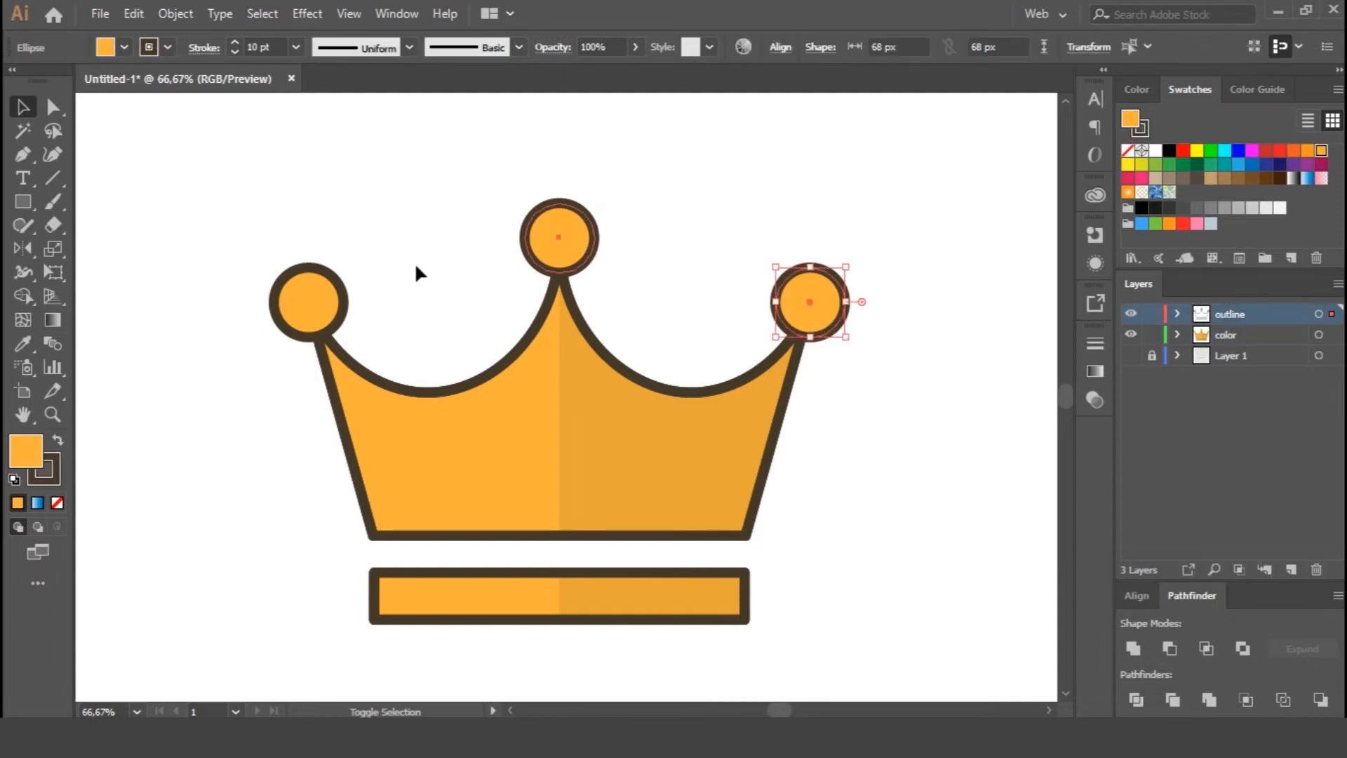
shift+click(324, 307)
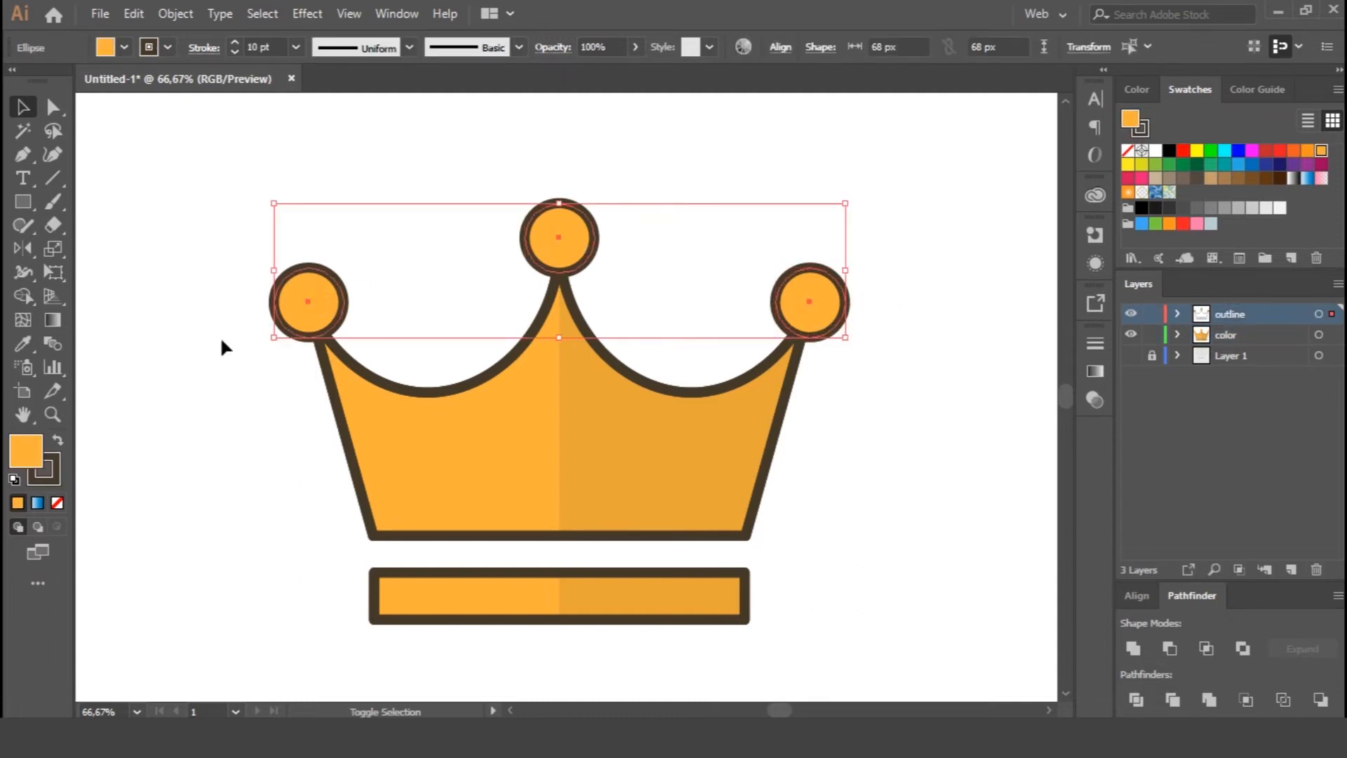
click(58, 501)
click(950, 429)
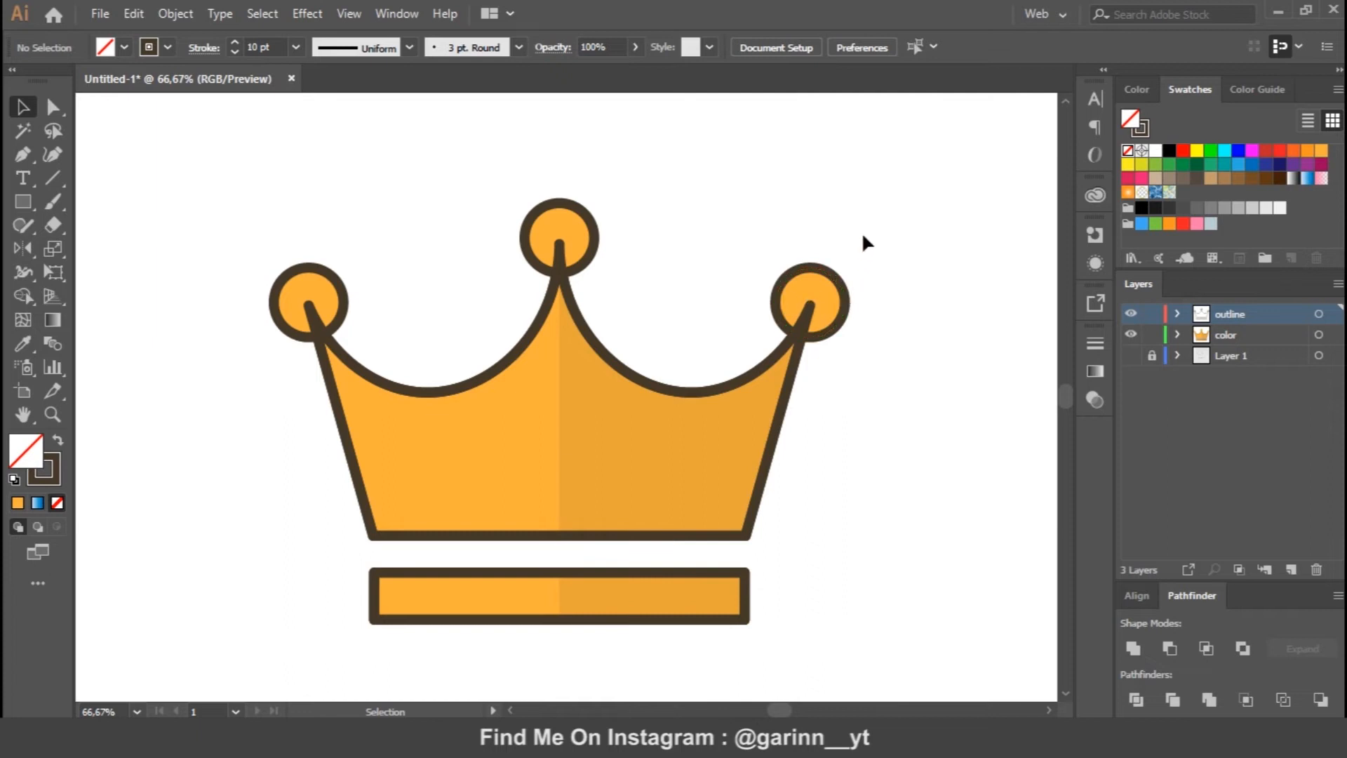
key(ctrl+z)
key(ctrl+z)
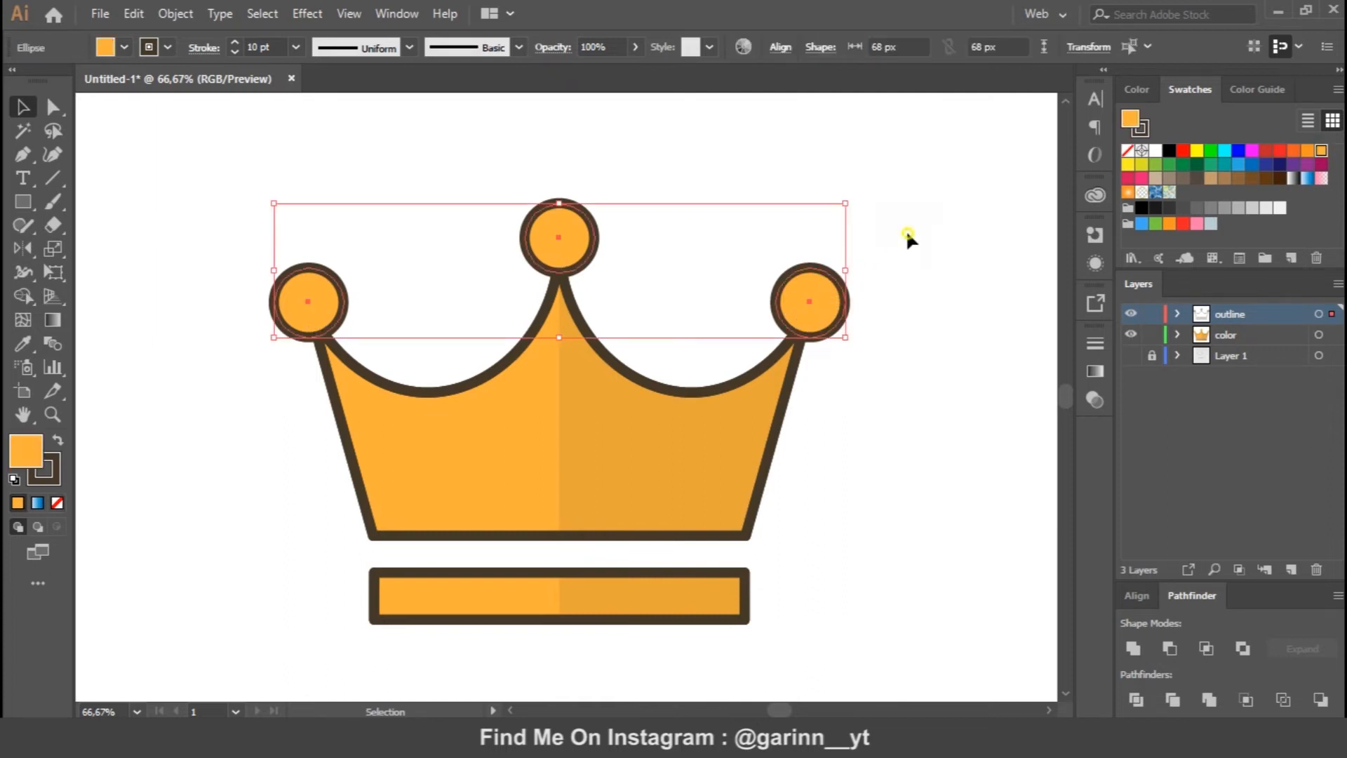
click(907, 229)
Draw a closed Pen shape over the crown's right edge, its inner side parallel to the slanted edge and extending below the base bar.
click(23, 153)
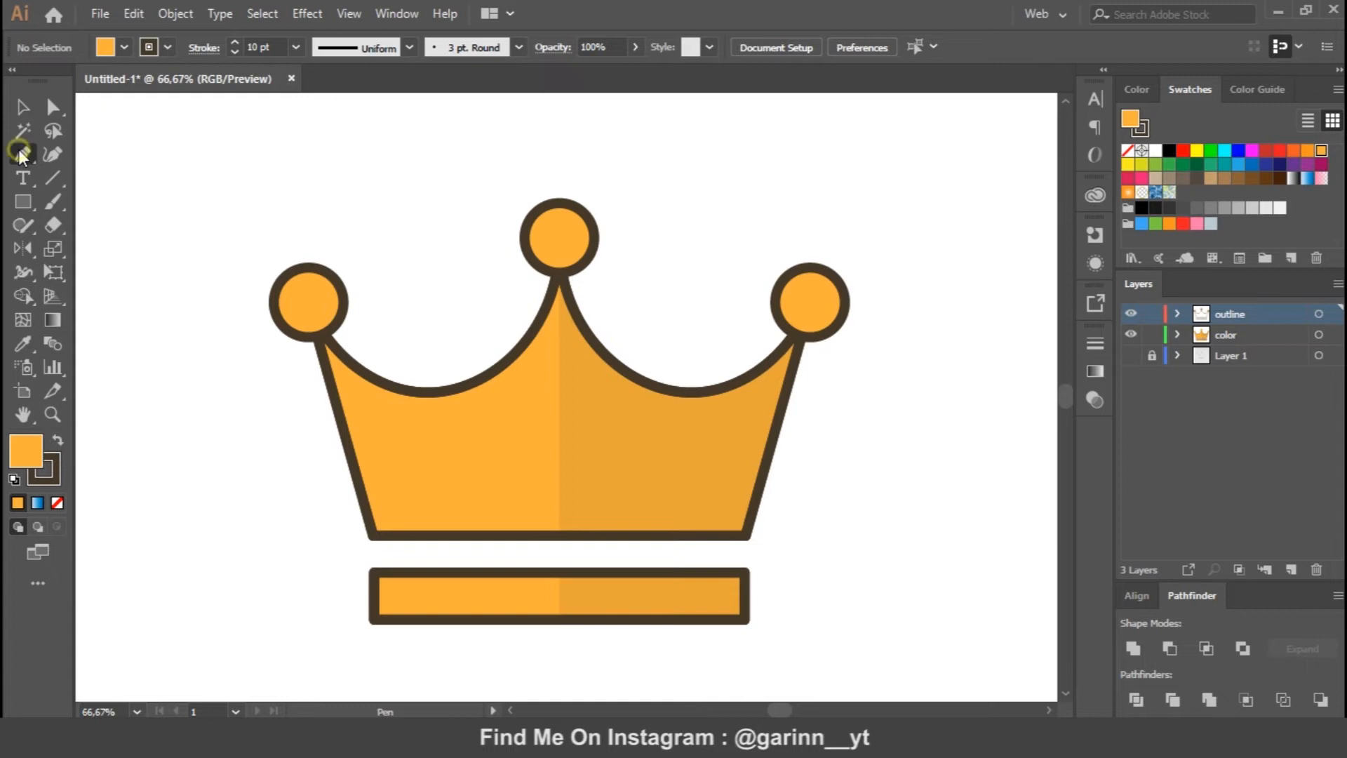
click(769, 321)
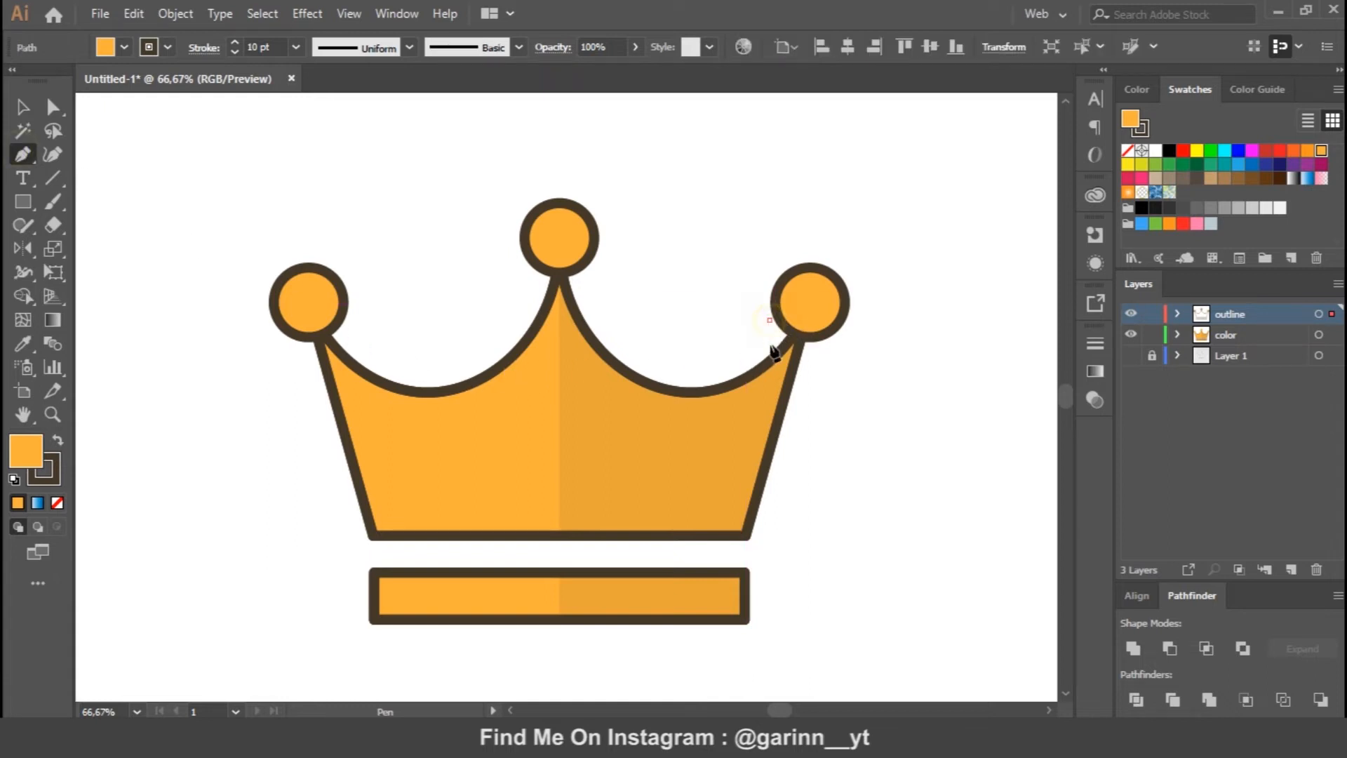
click(710, 541)
click(710, 640)
click(810, 641)
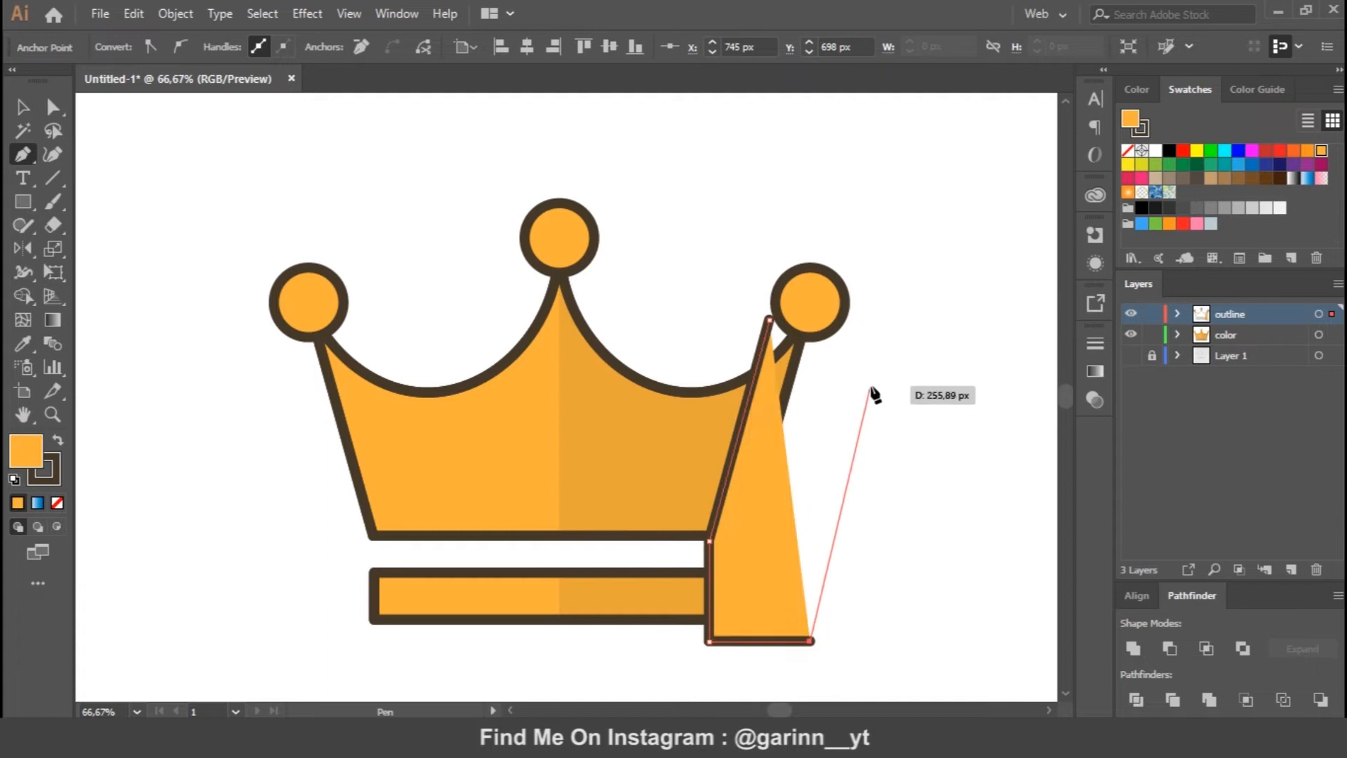
click(893, 303)
click(867, 232)
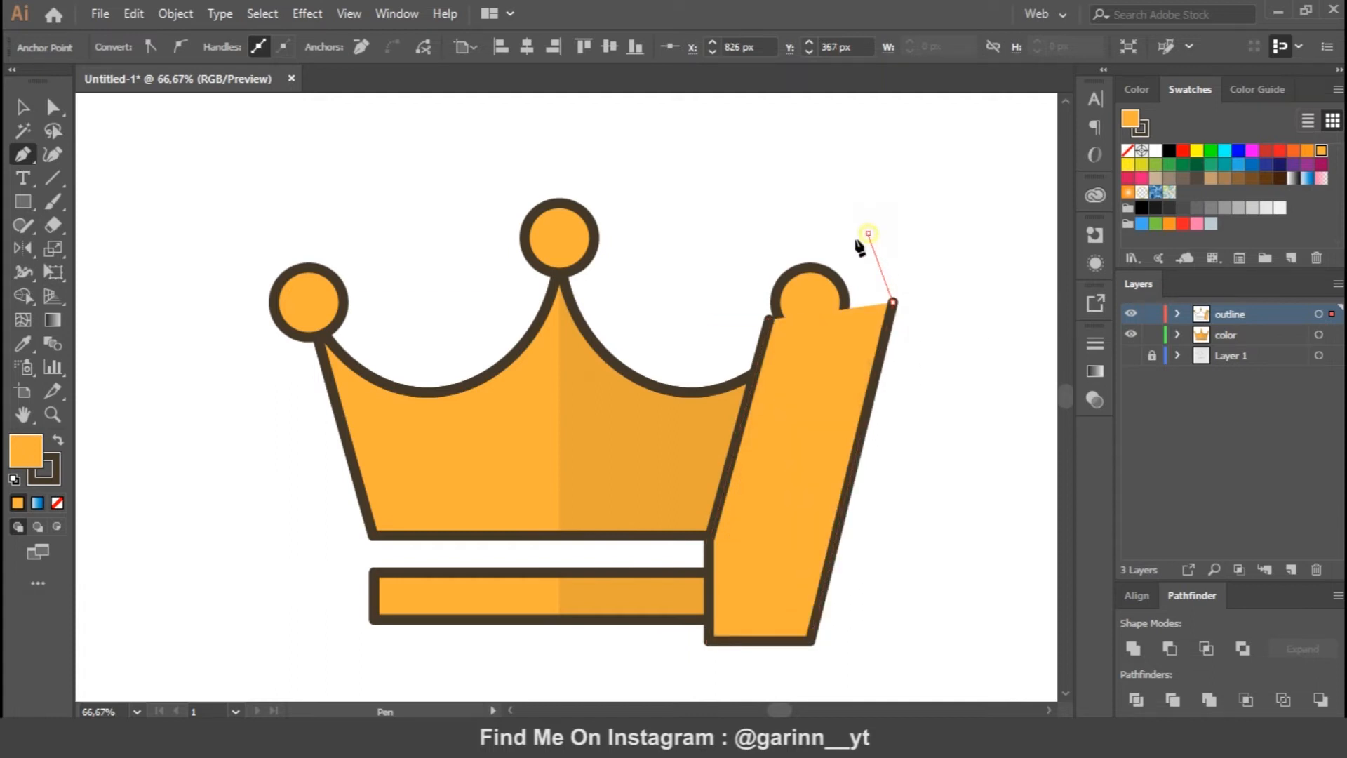
click(770, 320)
Select the Pen shape with the right-half body and bar shapes, and remove its excess outside them with the Shape Builder tool.
key(v)
shift+click(667, 451)
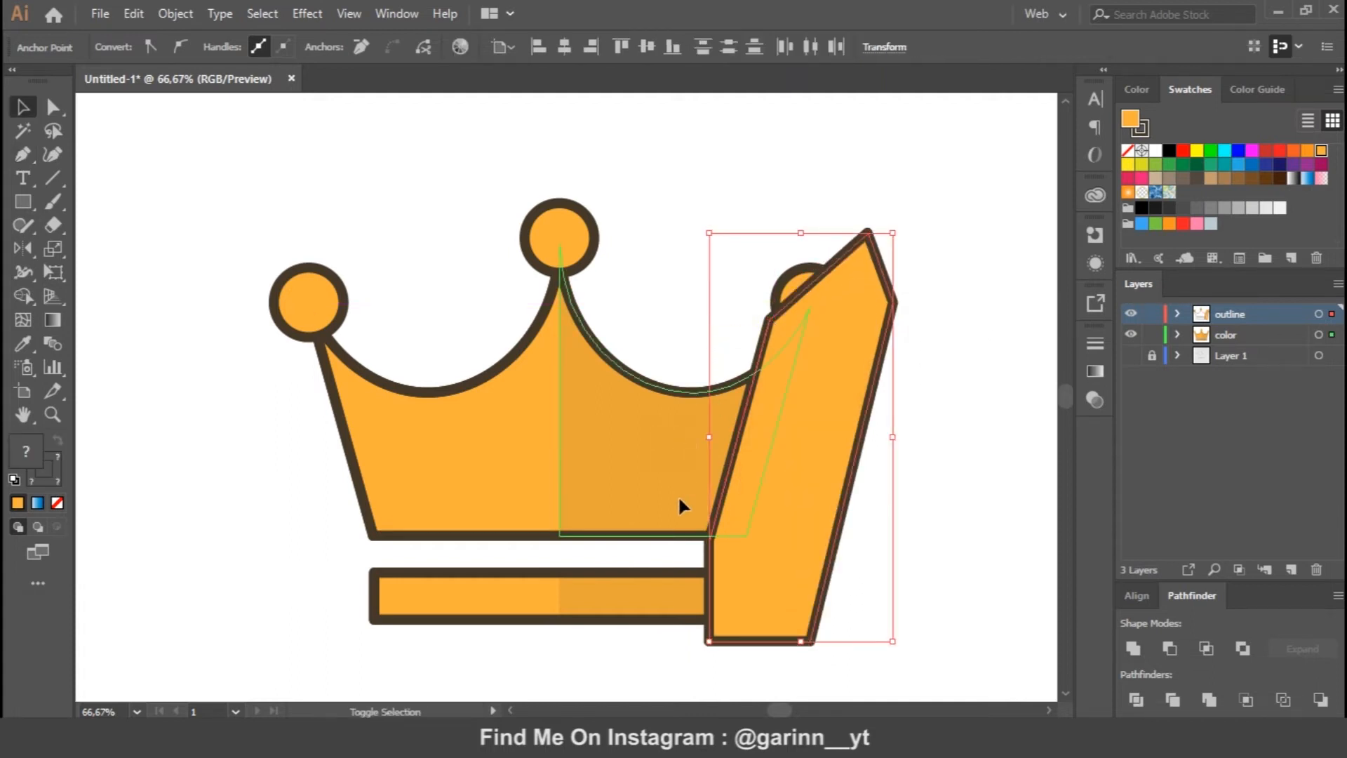
shift+click(685, 595)
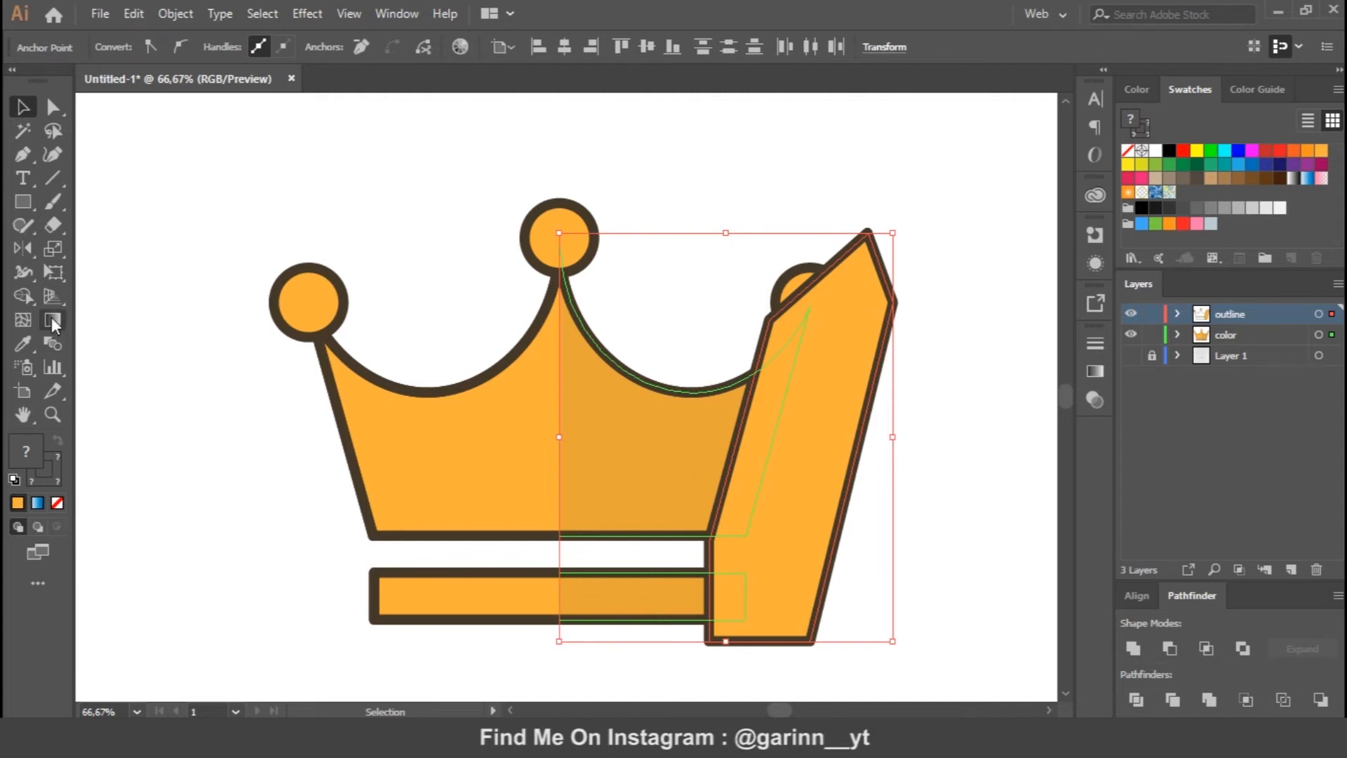
click(25, 290)
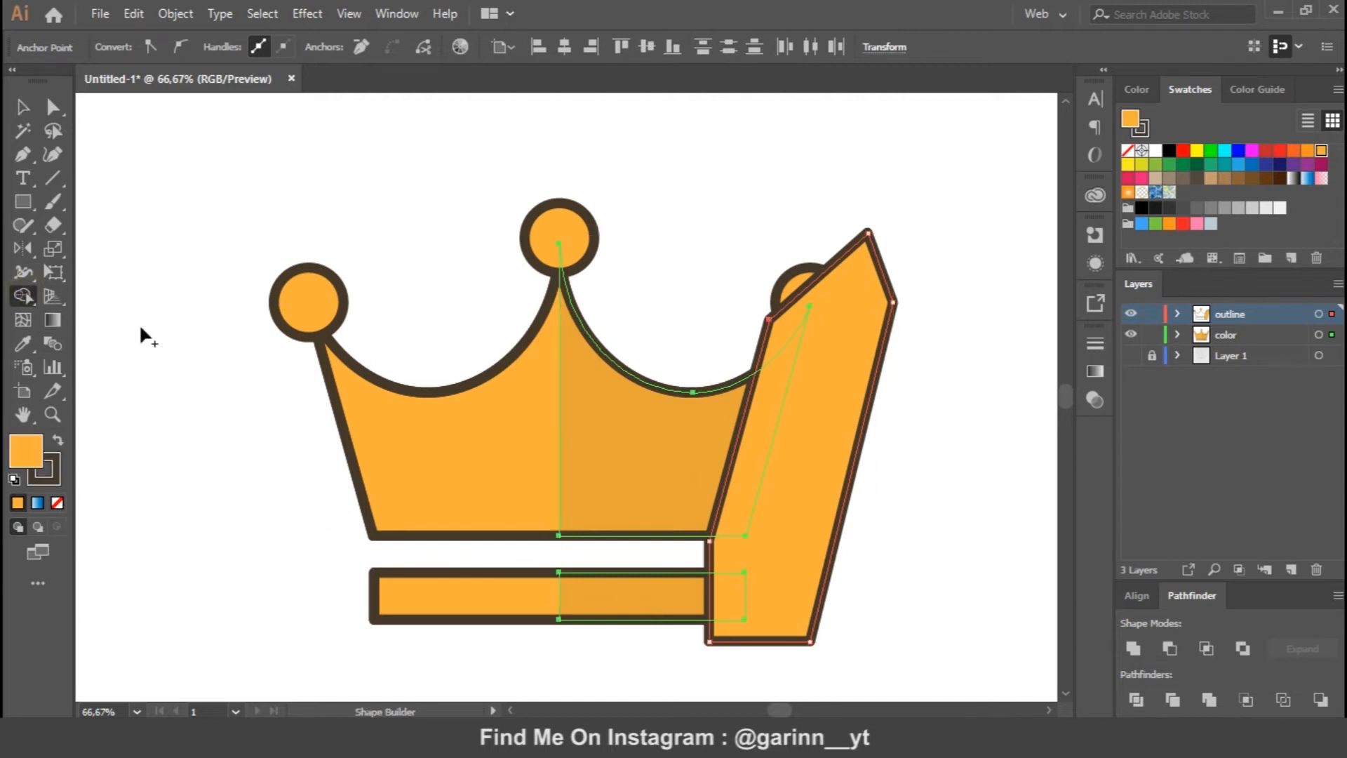
alt+click(815, 514)
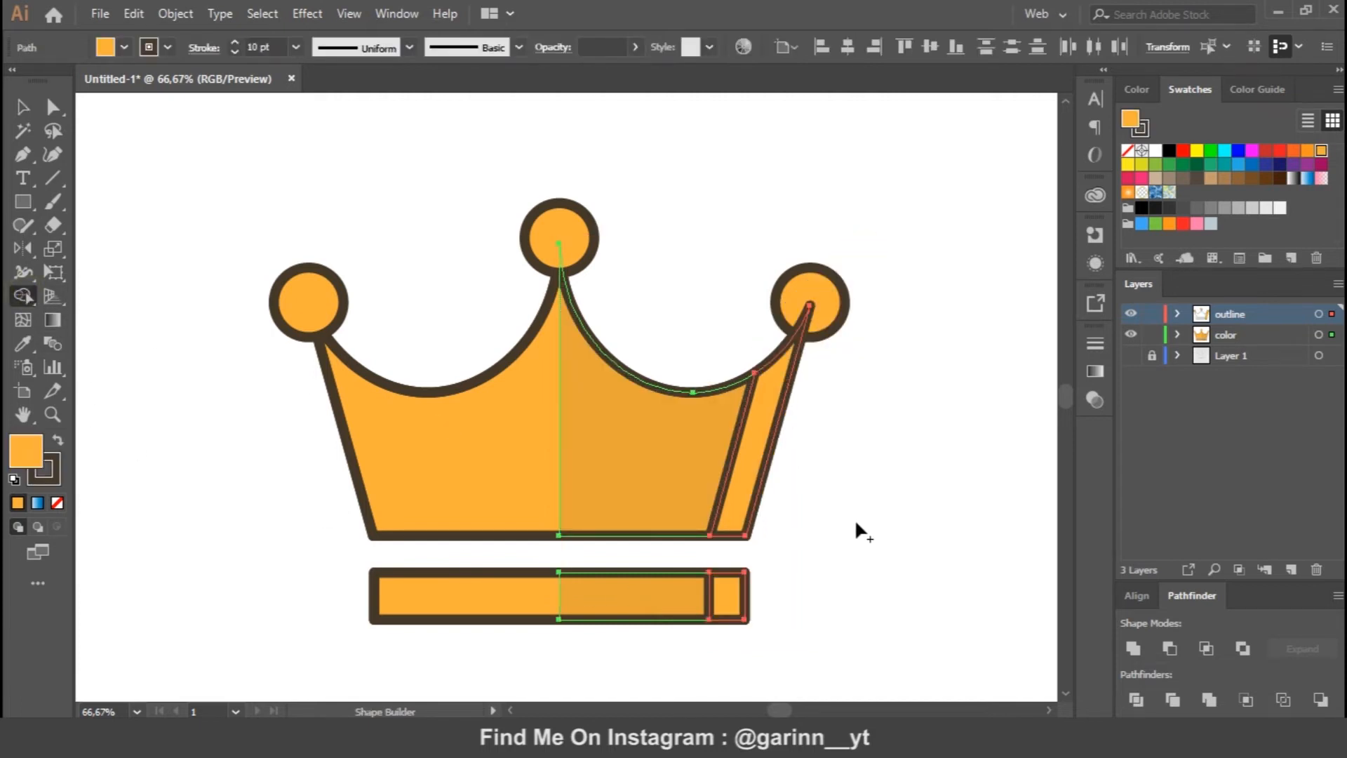
key(v)
click(864, 452)
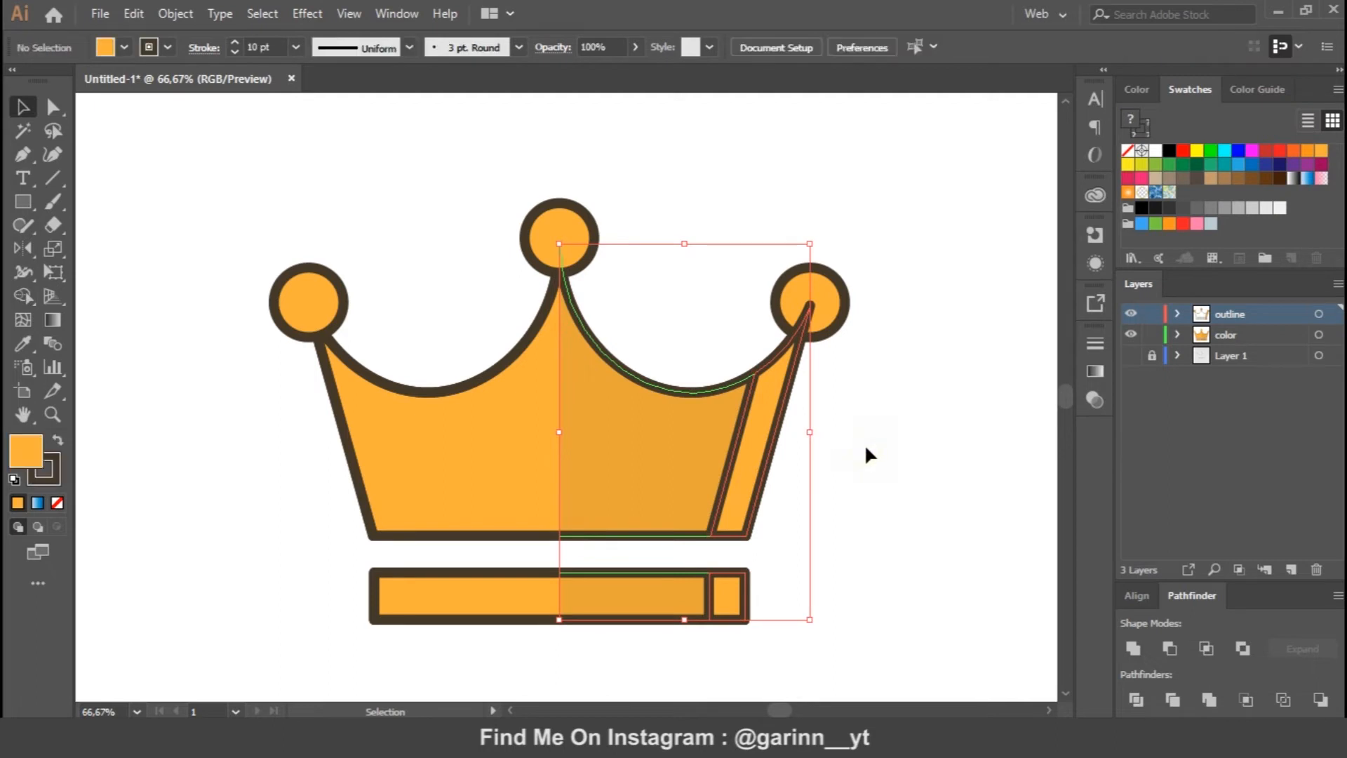
Apply the right-half shading's fill and opacity to the two right-edge strips with the Eyedropper, and deselect them.
click(768, 446)
shift+click(734, 598)
key(i)
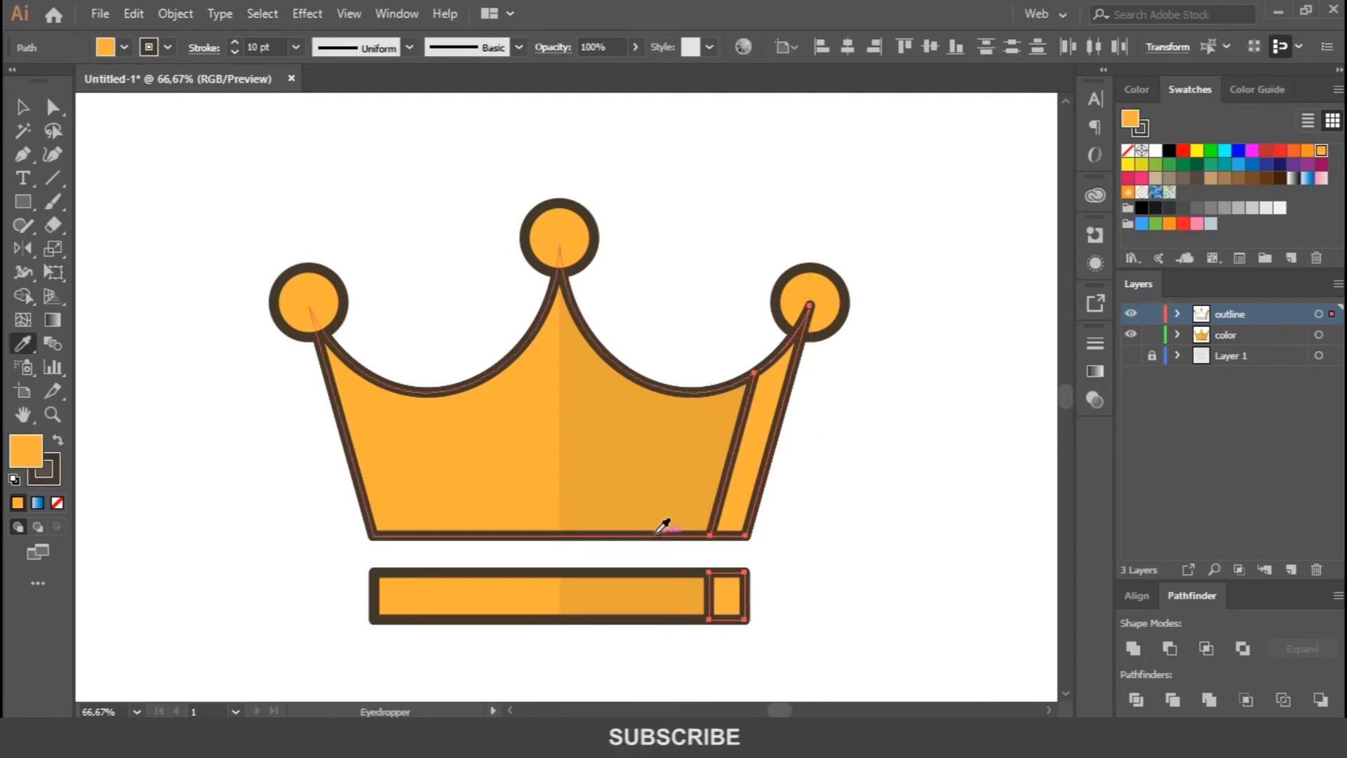
click(635, 445)
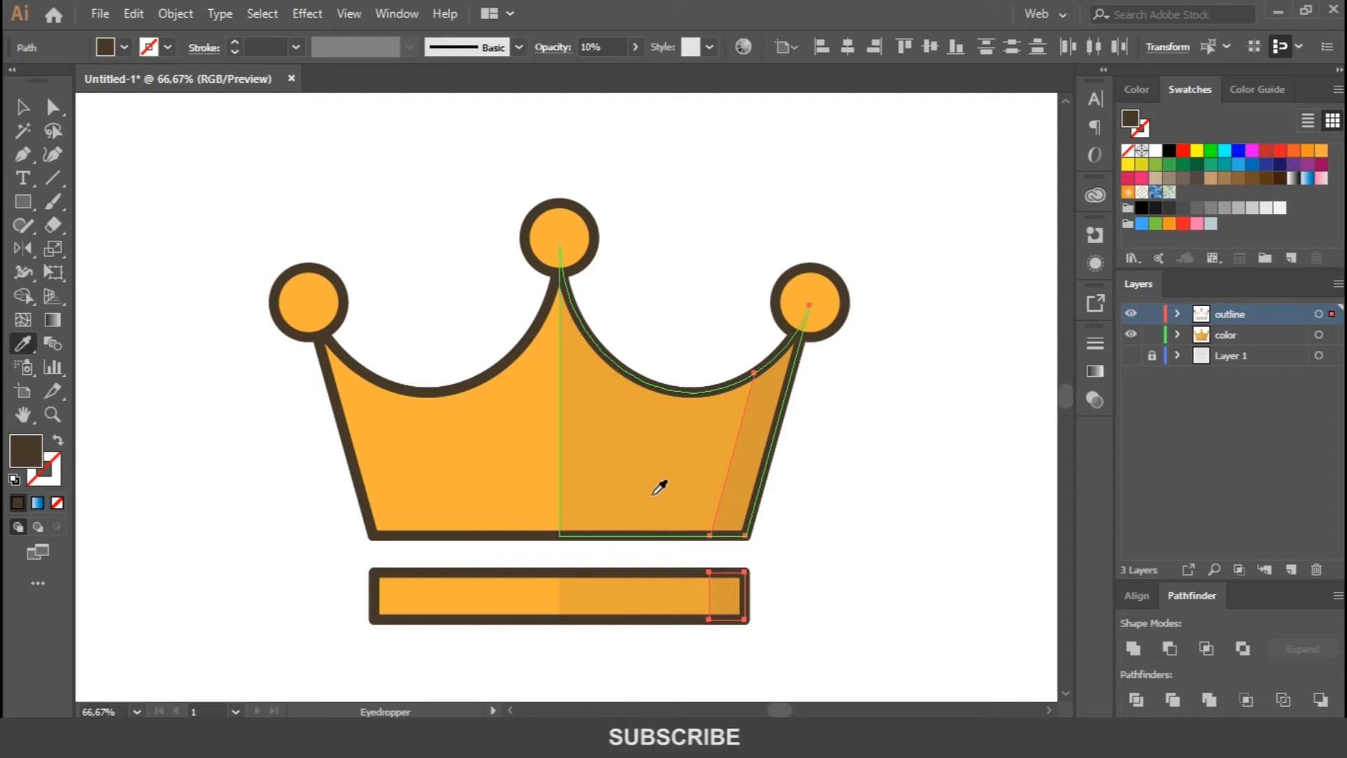
key(v)
click(960, 485)
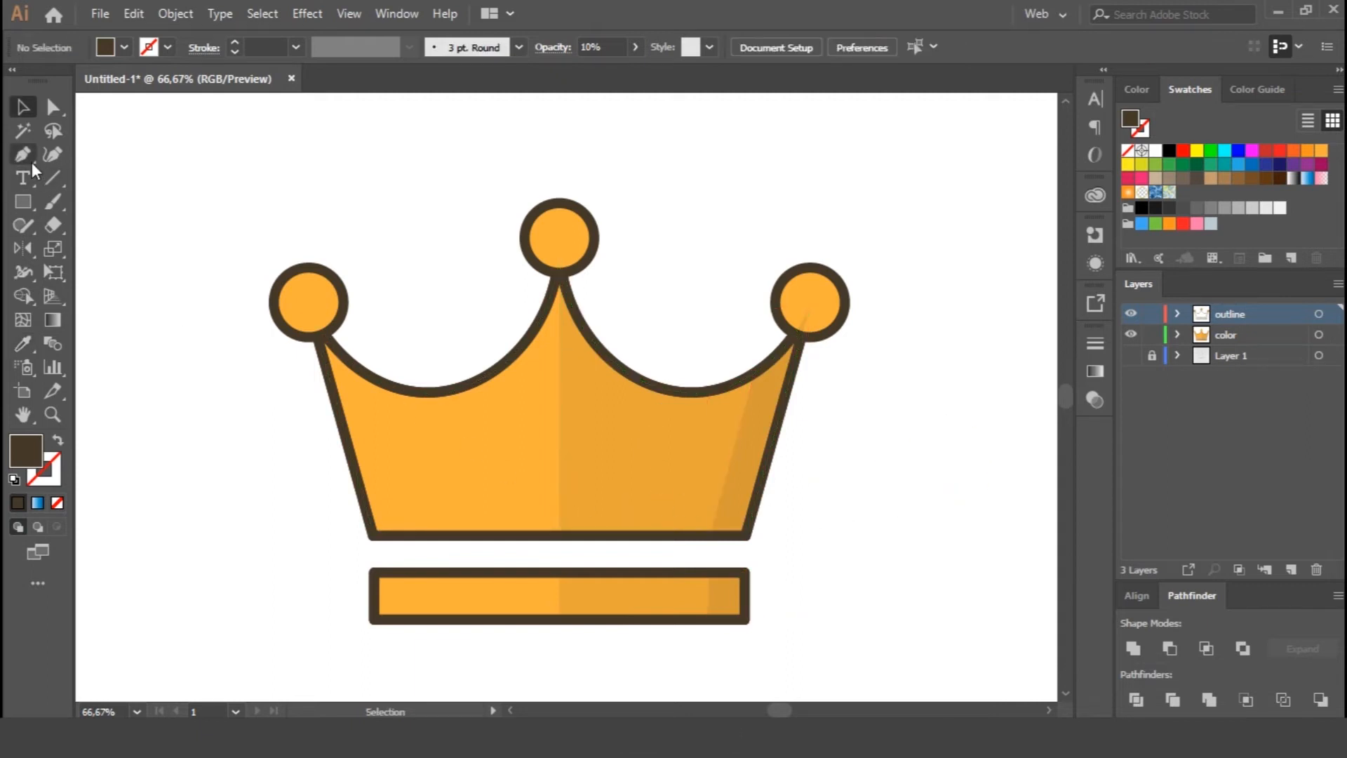
Paste a copy of the two dark right-edge strips in front, reflected across the vertical axis, and move it onto the crown's left edge.
click(761, 439)
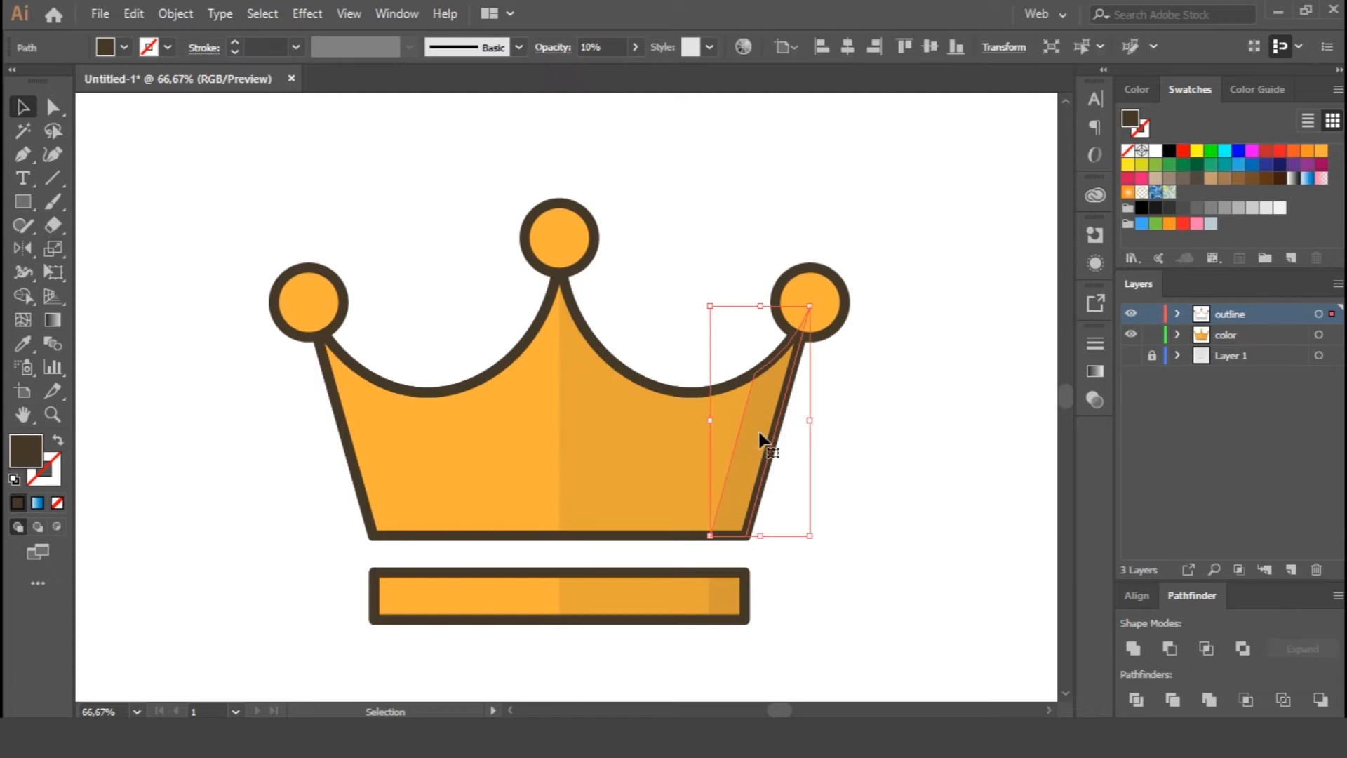
shift+click(732, 597)
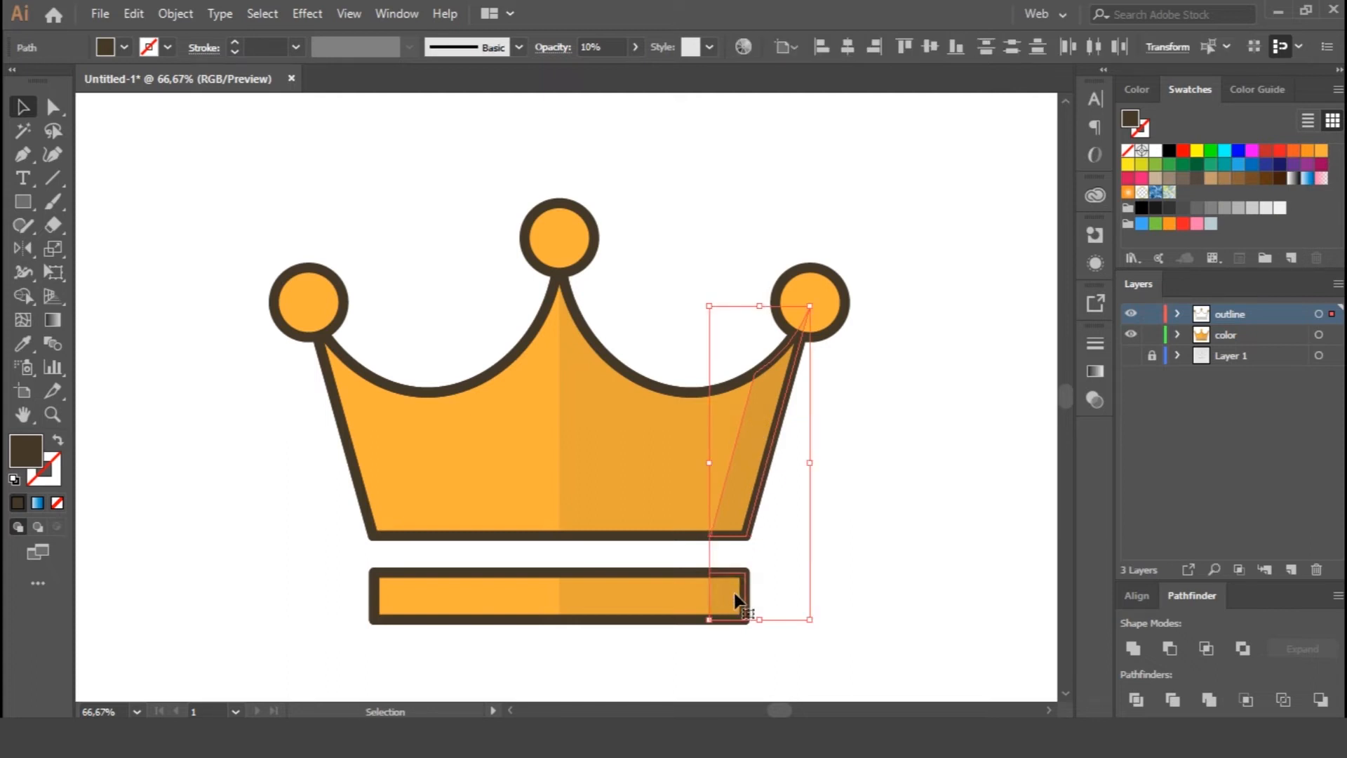
right_click(752, 455)
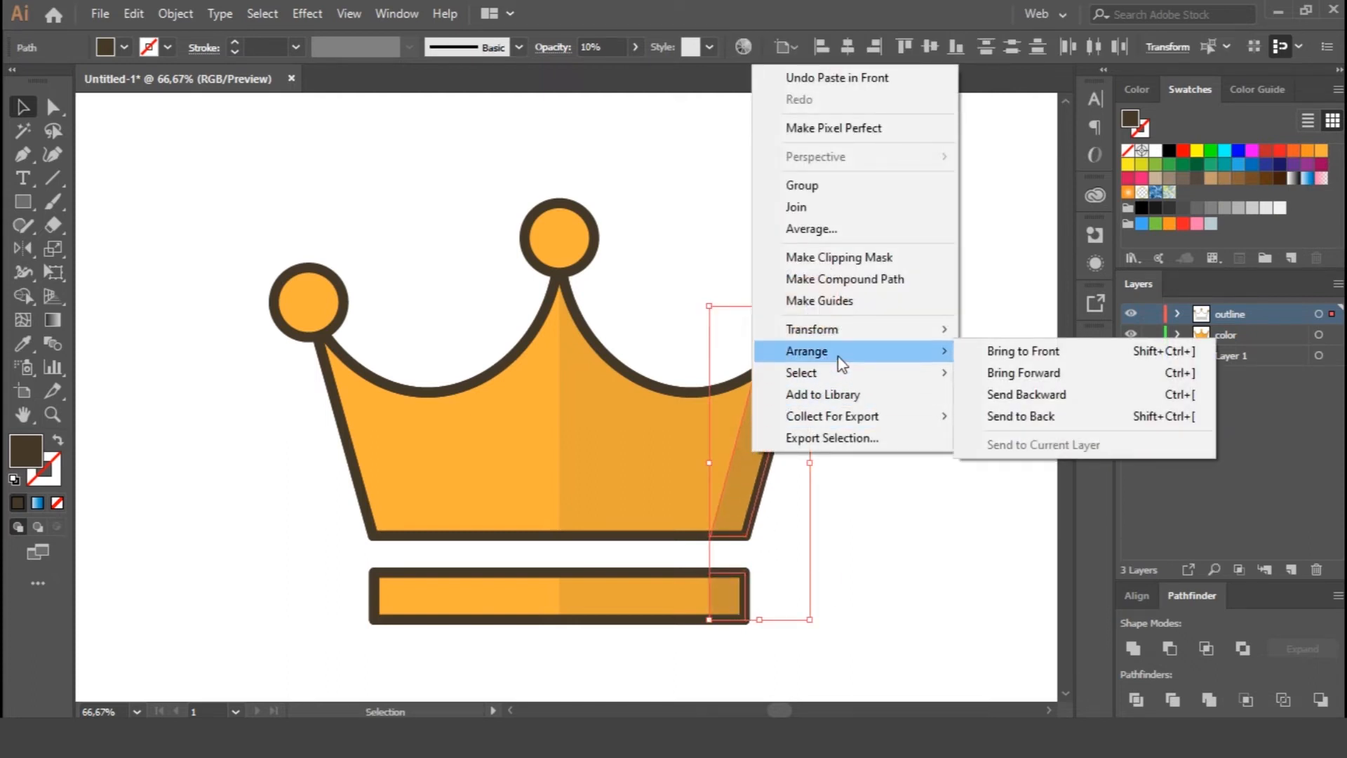
mouse_move(850, 343)
click(1009, 402)
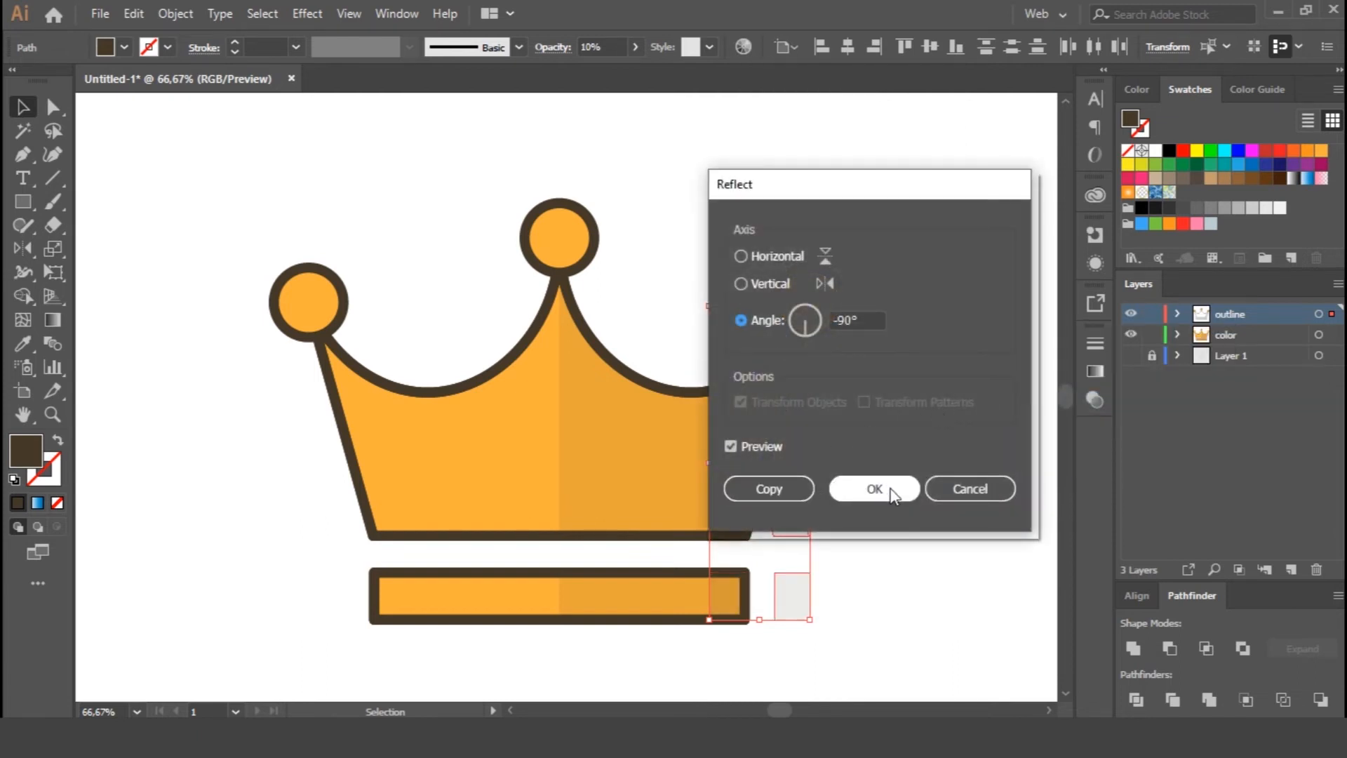
click(763, 280)
click(874, 489)
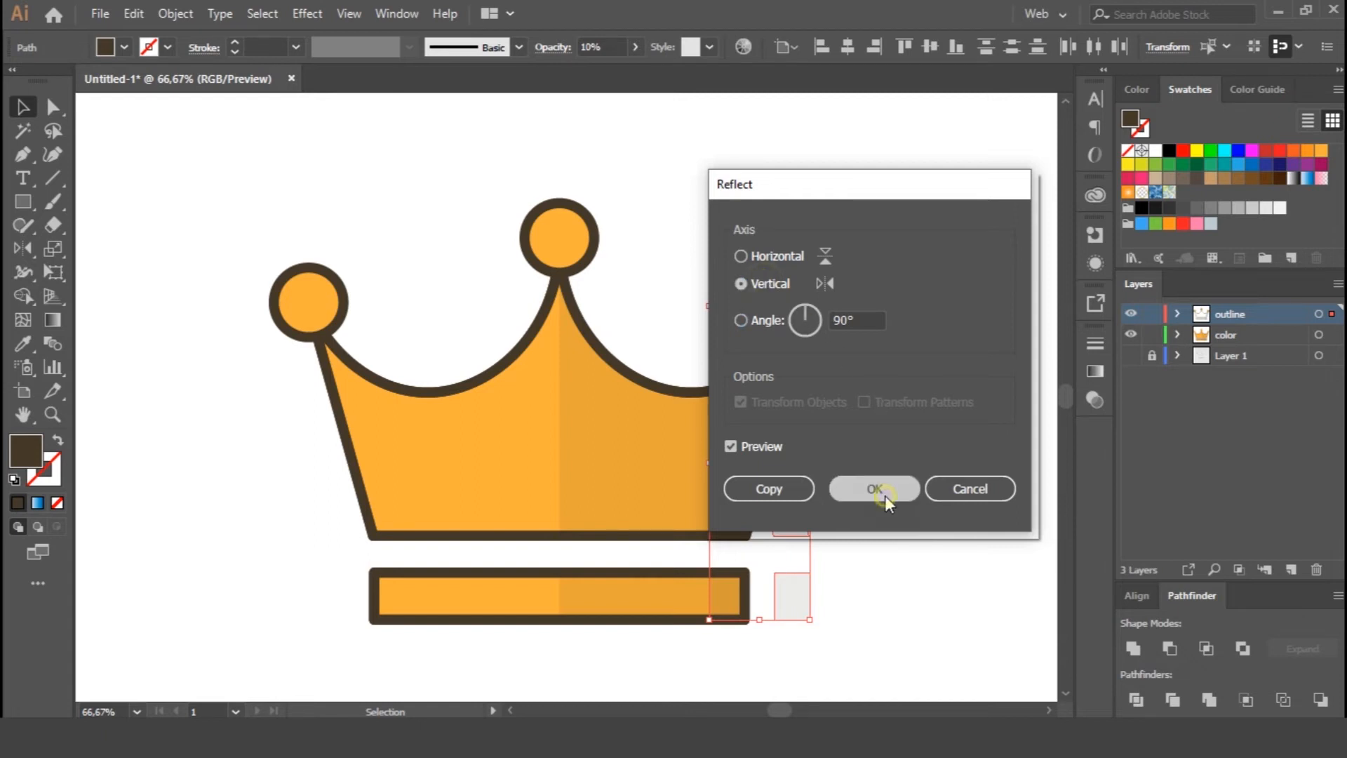
drag(772, 497, 376, 497)
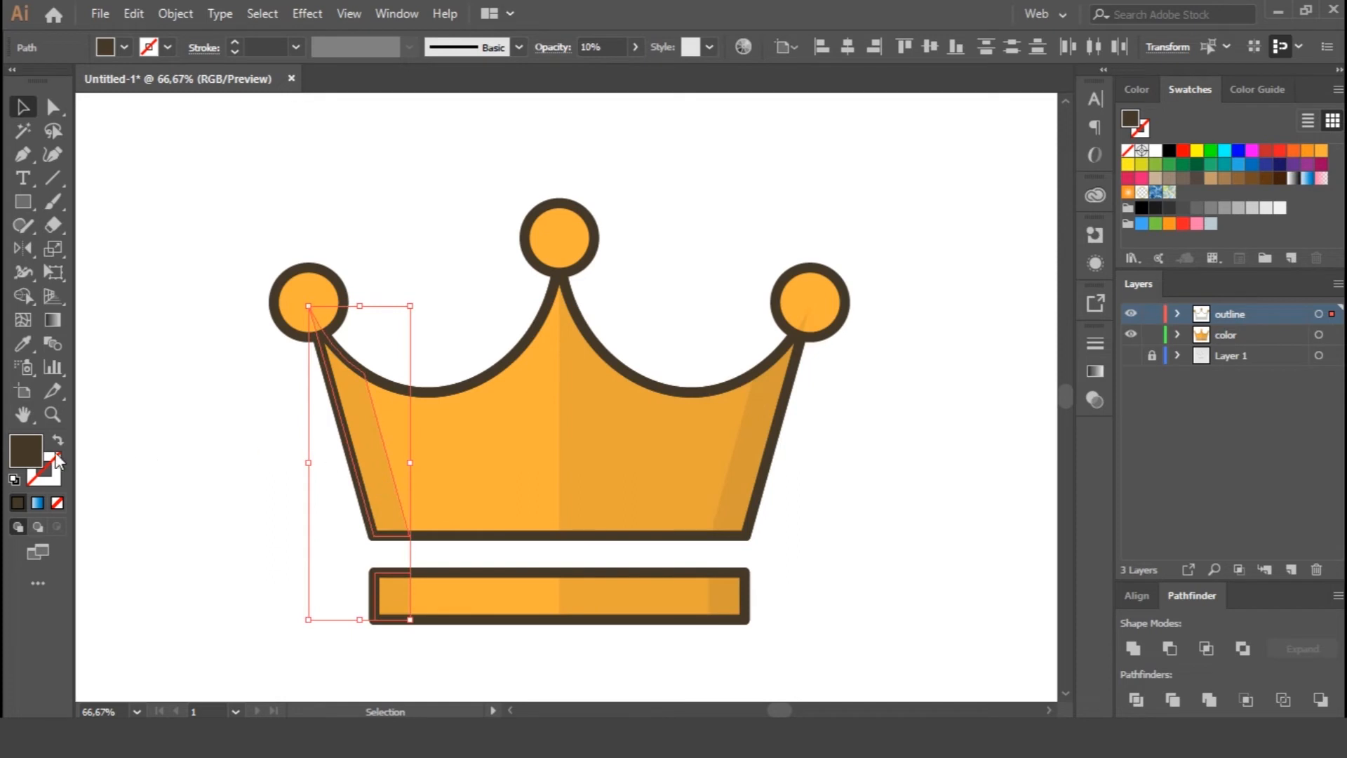
Fill the two left-edge strips with white, set their opacity to 20% and deselect them.
click(1155, 150)
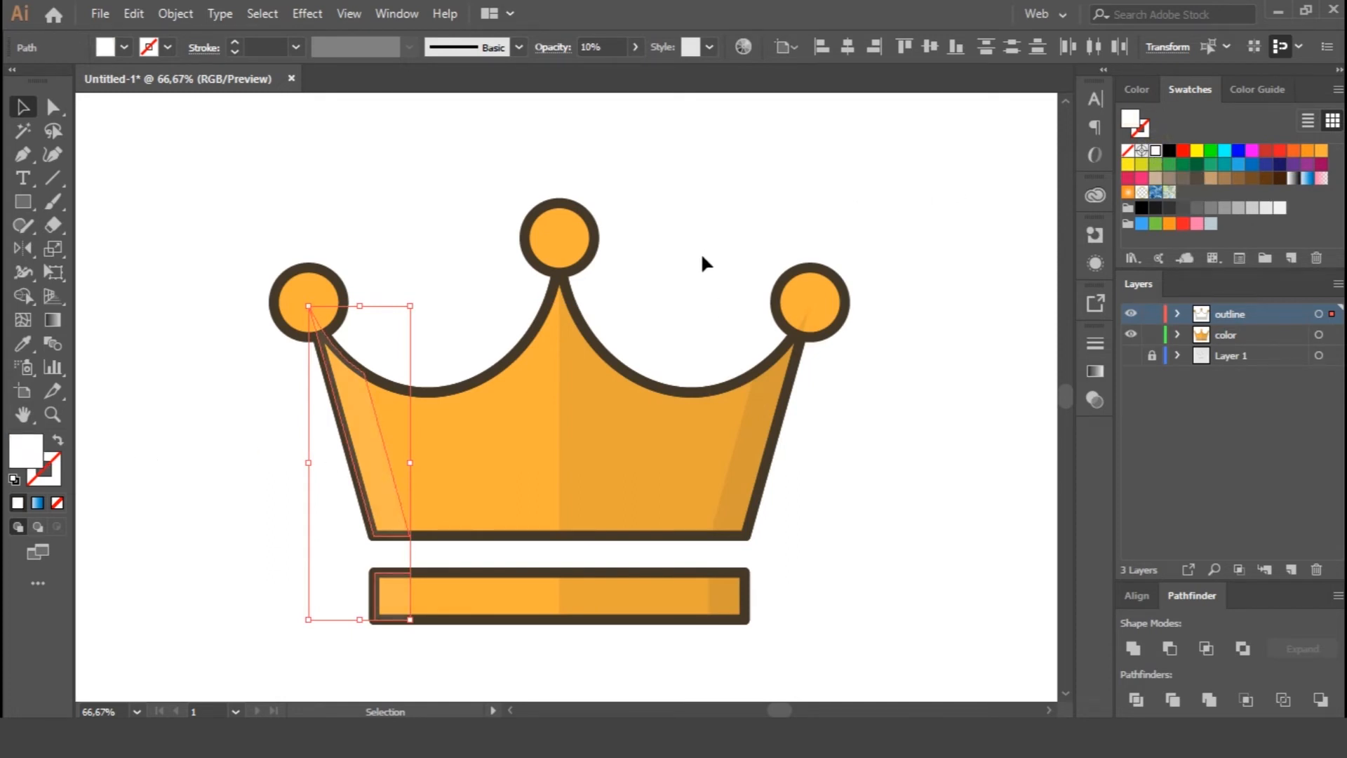
double_click(609, 46)
text(20)
key(Return)
click(718, 271)
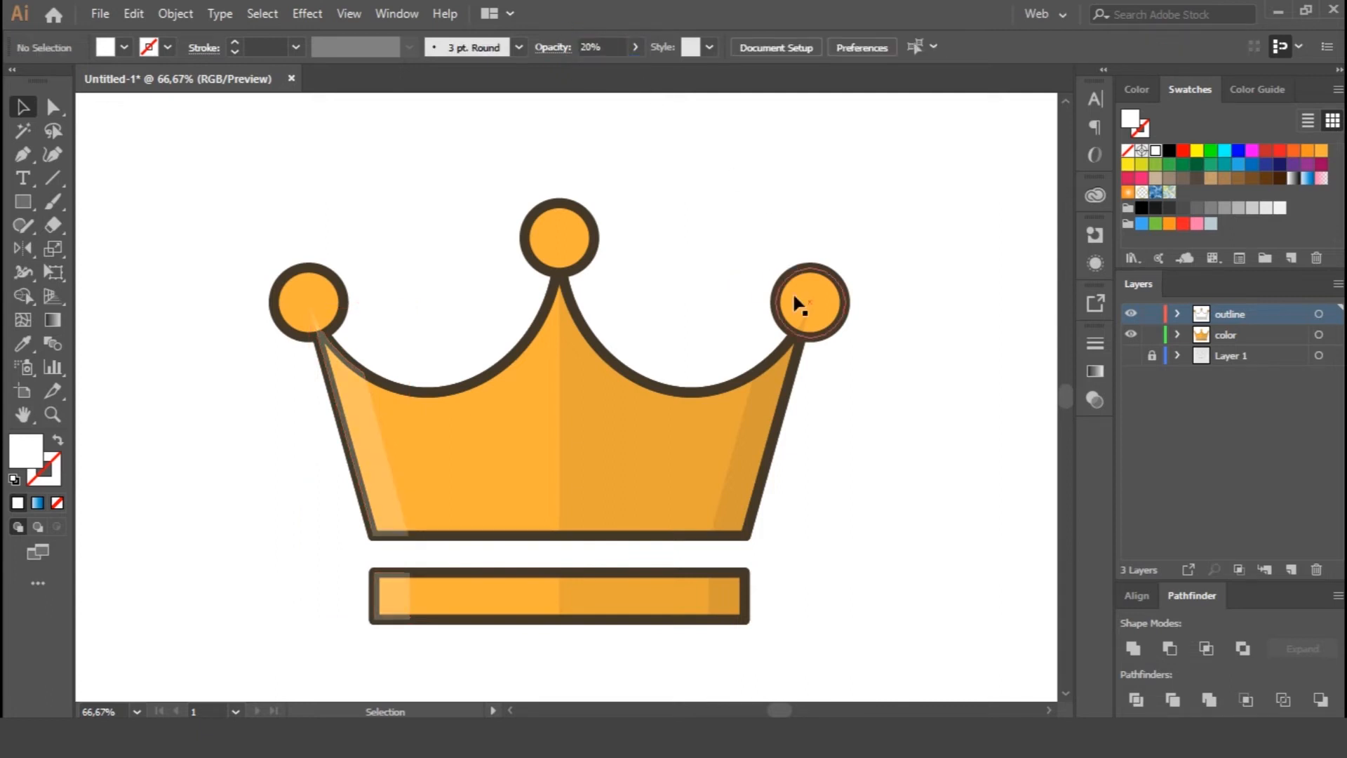
Move the two white left-edge highlight strips from the outline layer to the color layer, and deselect them.
click(358, 449)
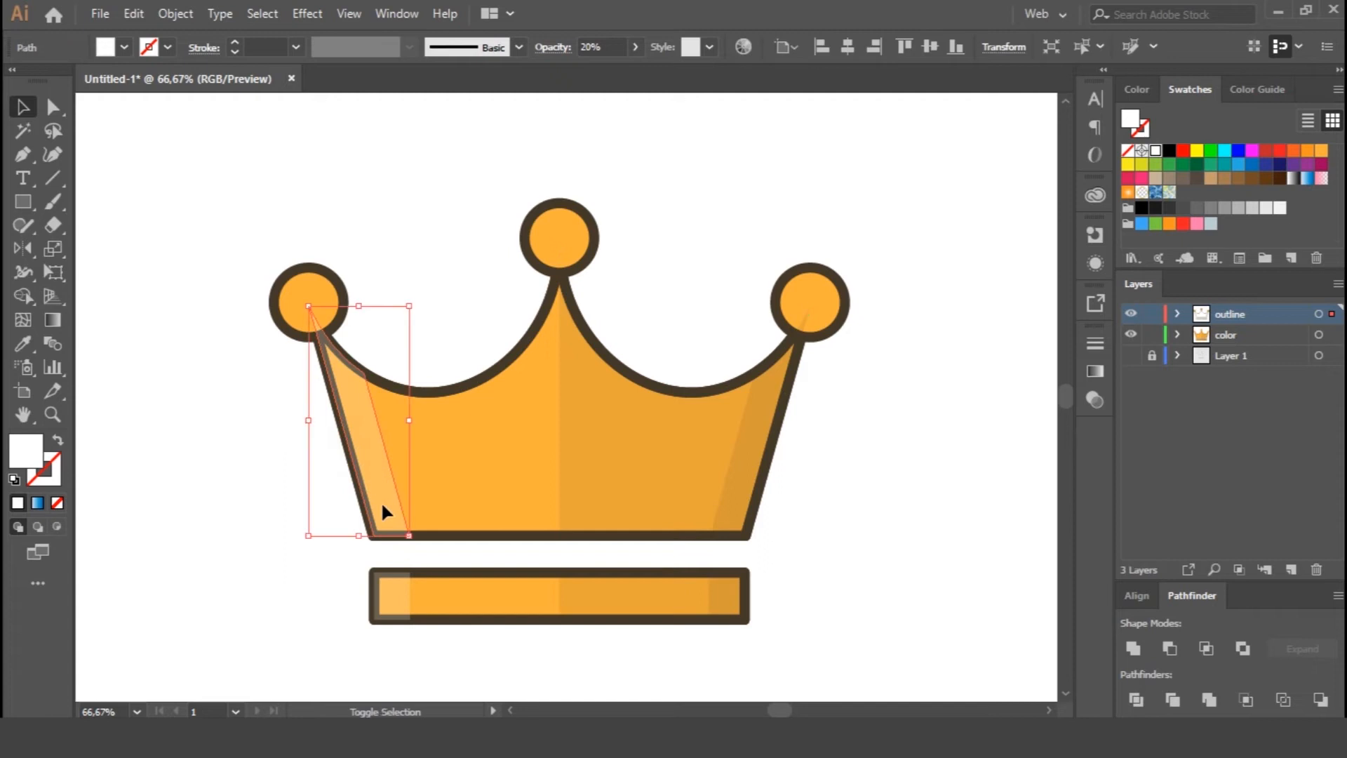
shift+click(397, 605)
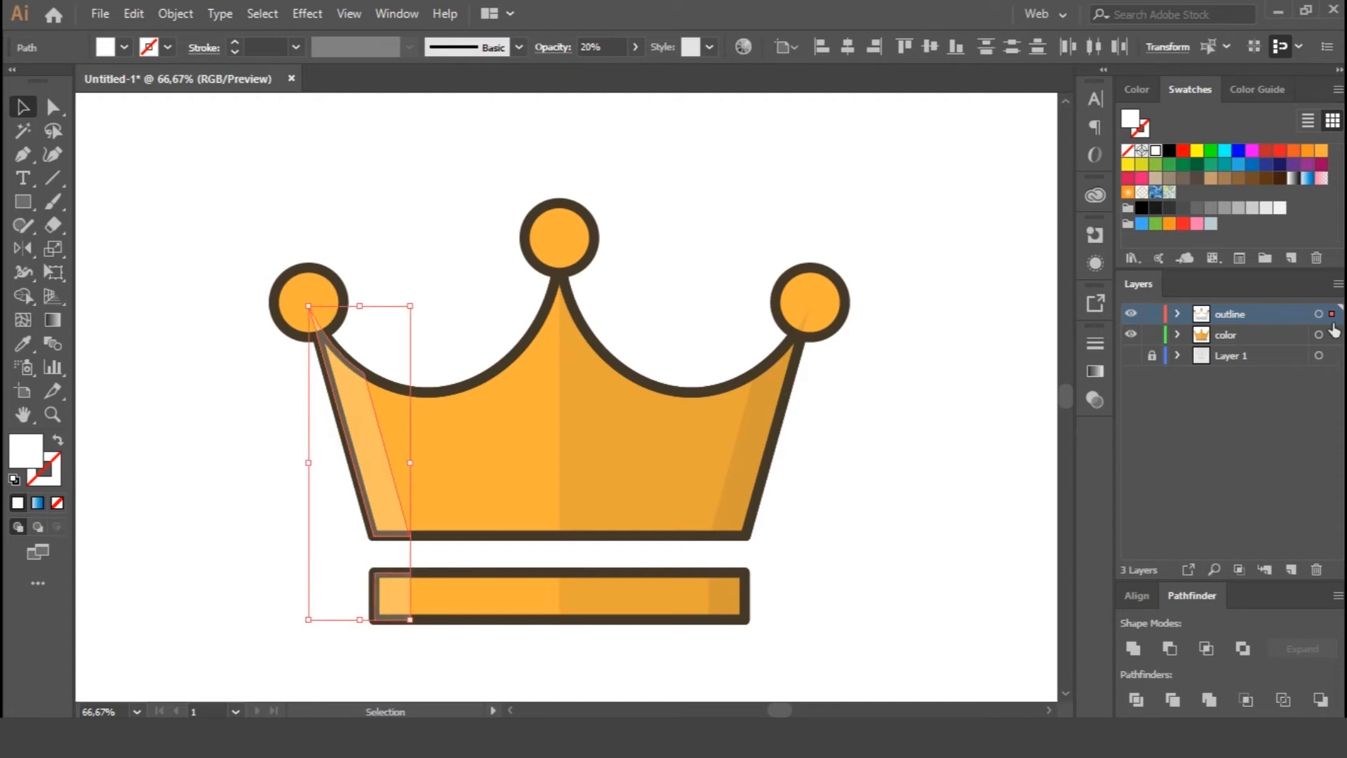
drag(1332, 316, 1330, 335)
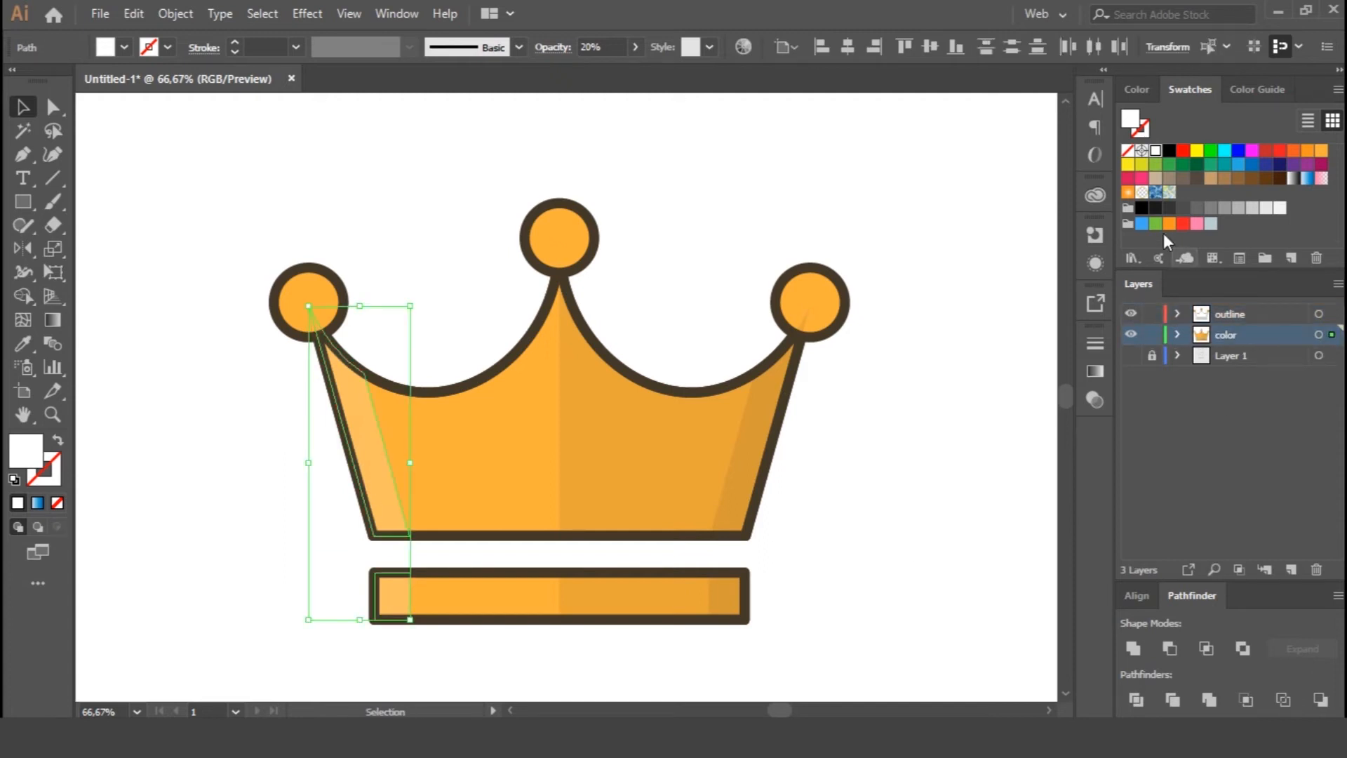
click(768, 220)
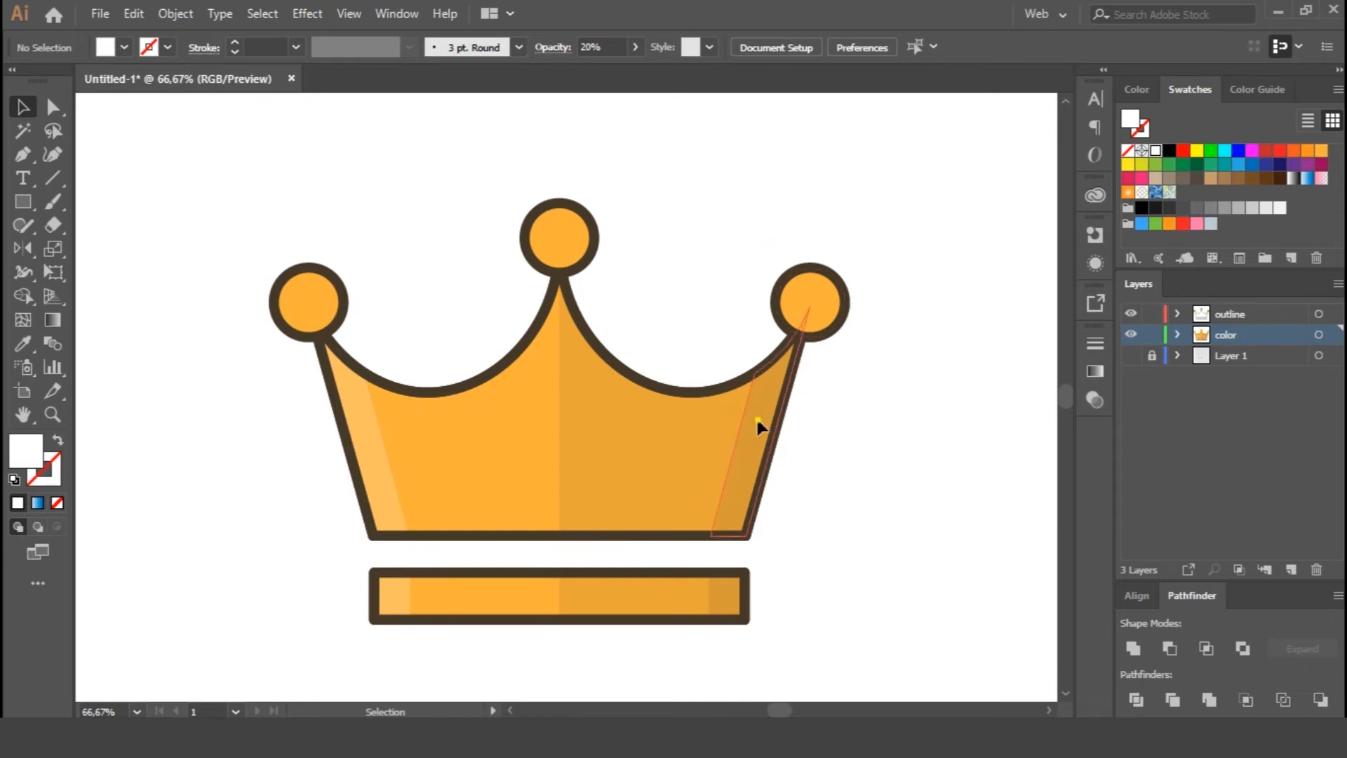
Move the two dark right-edge shading strips from the outline layer to the color layer, and deselect them.
click(757, 449)
click(758, 449)
shift+click(728, 607)
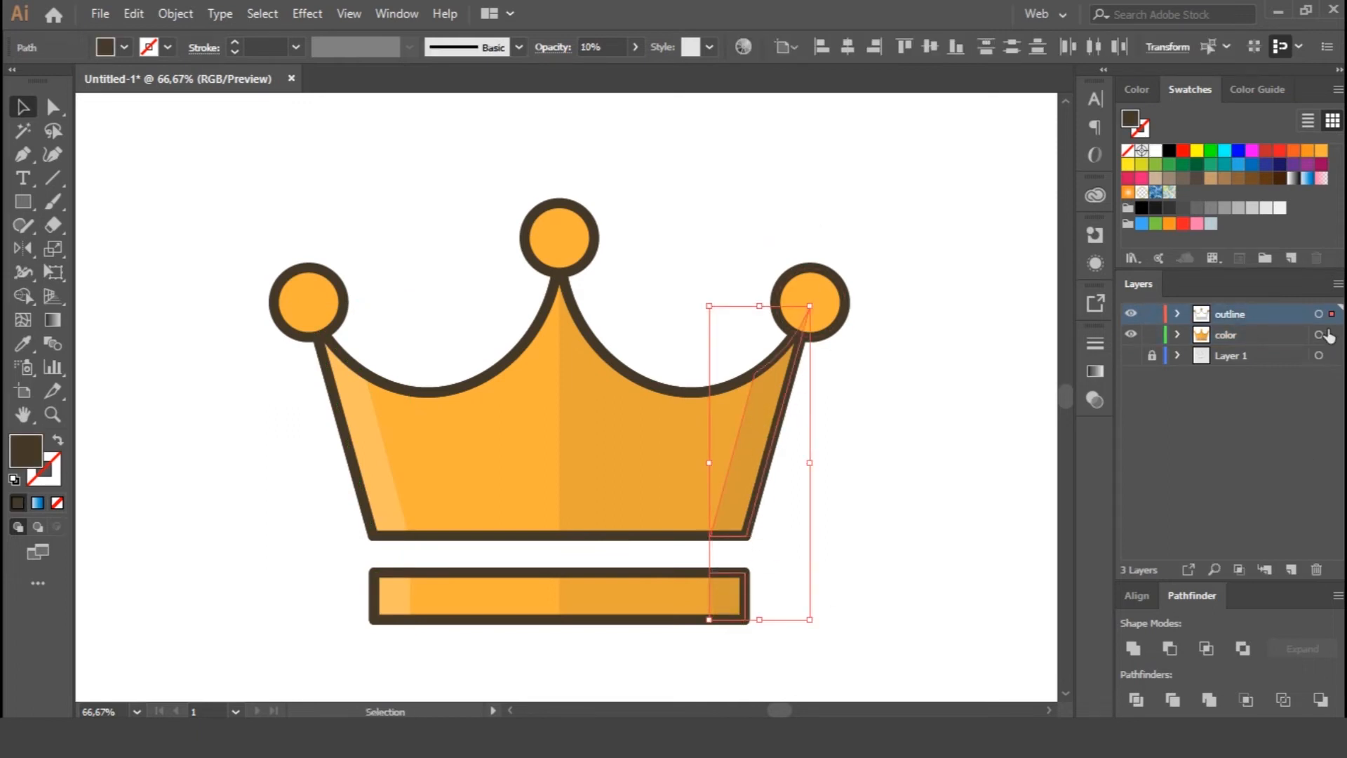
drag(1331, 319, 1331, 335)
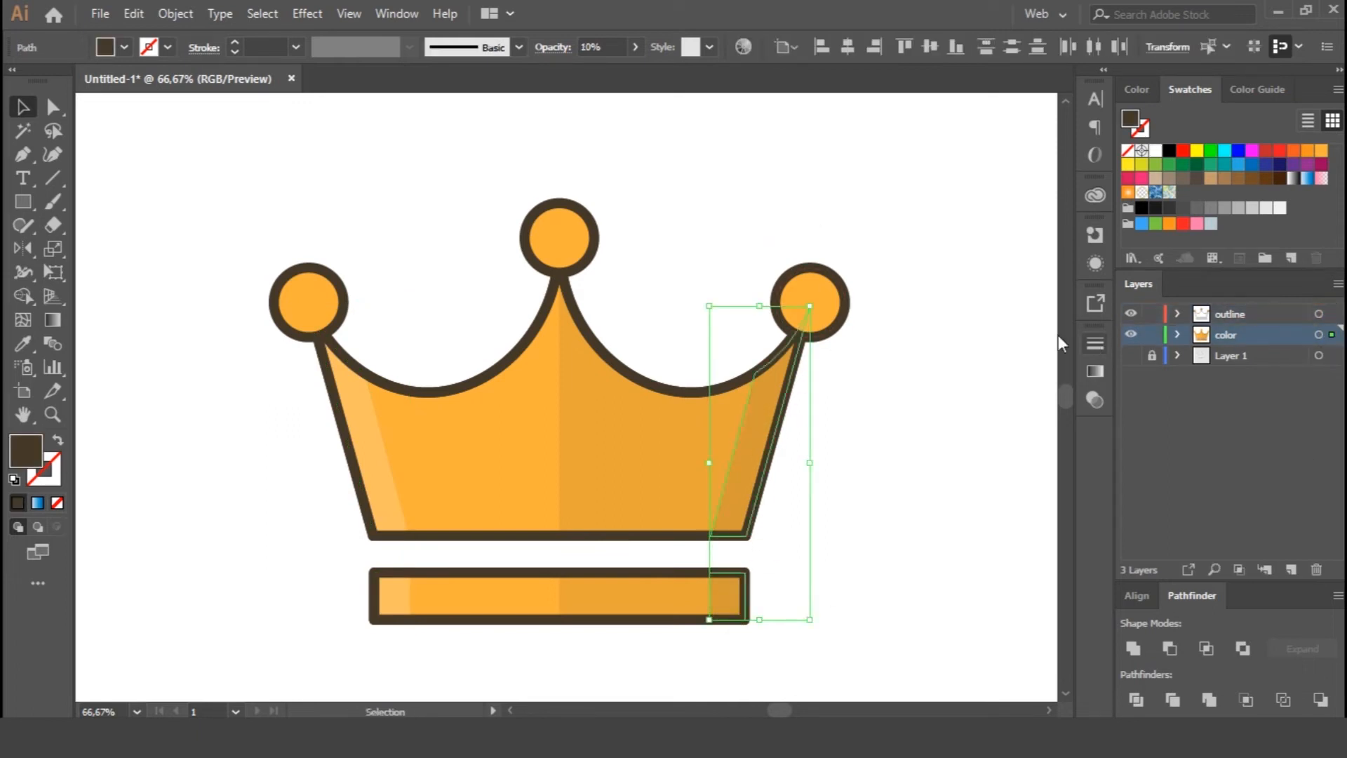
click(991, 347)
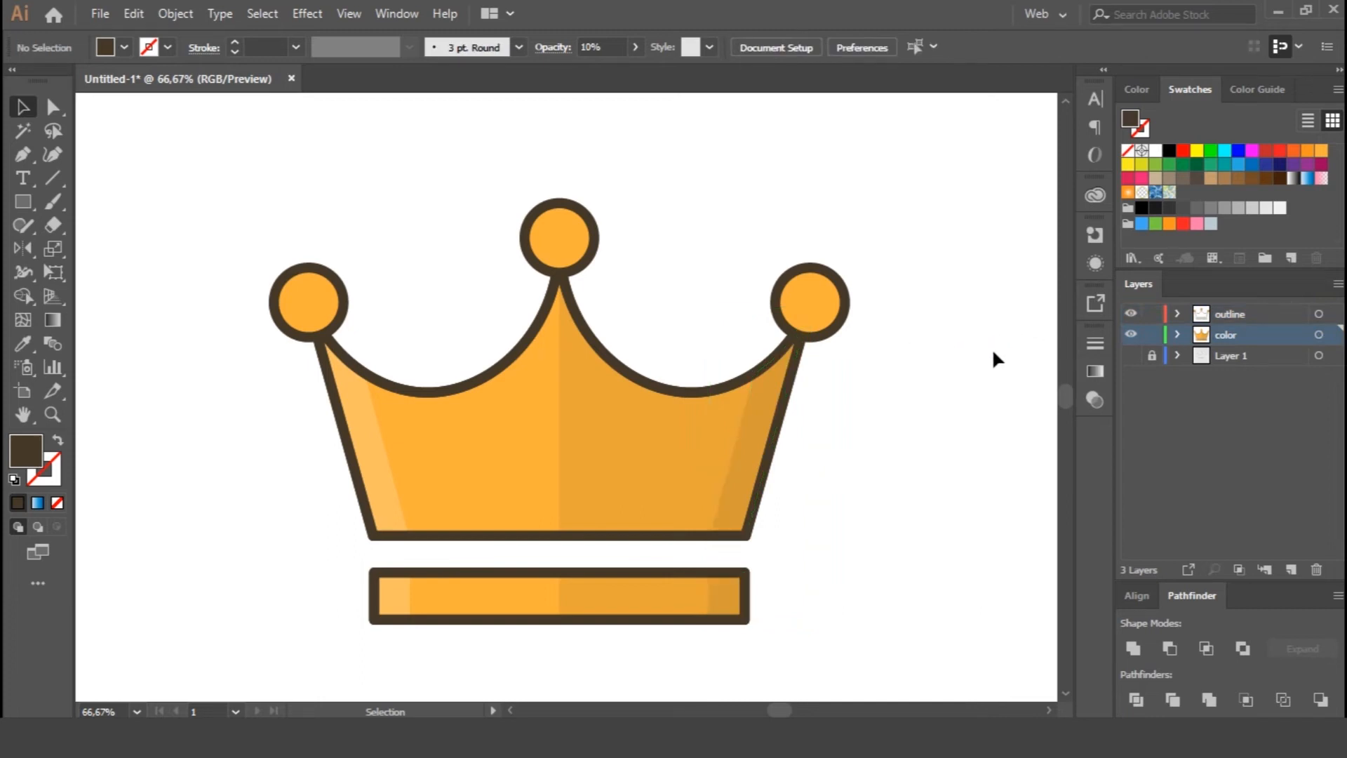
Remove the stroke from the circle on the crown's right tip, keeping its orange fill.
click(807, 308)
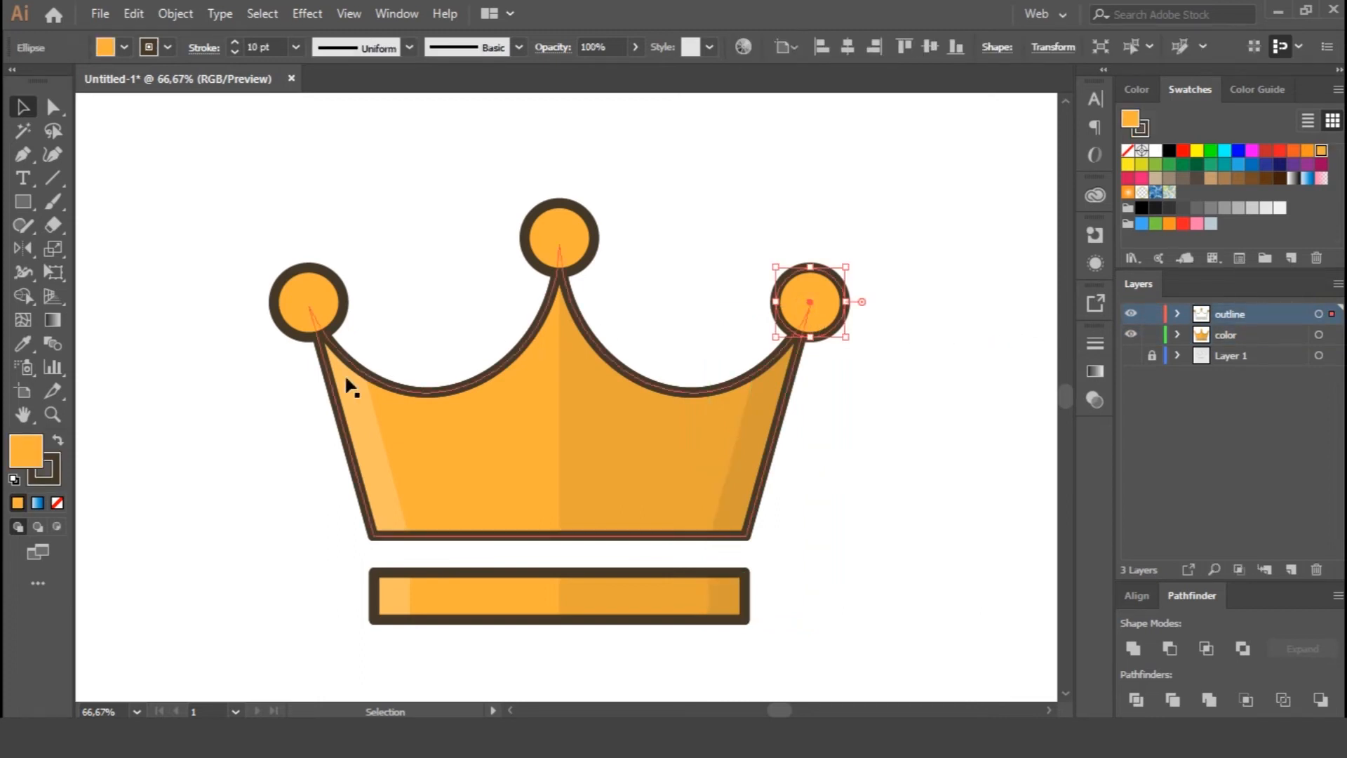
click(54, 465)
click(57, 503)
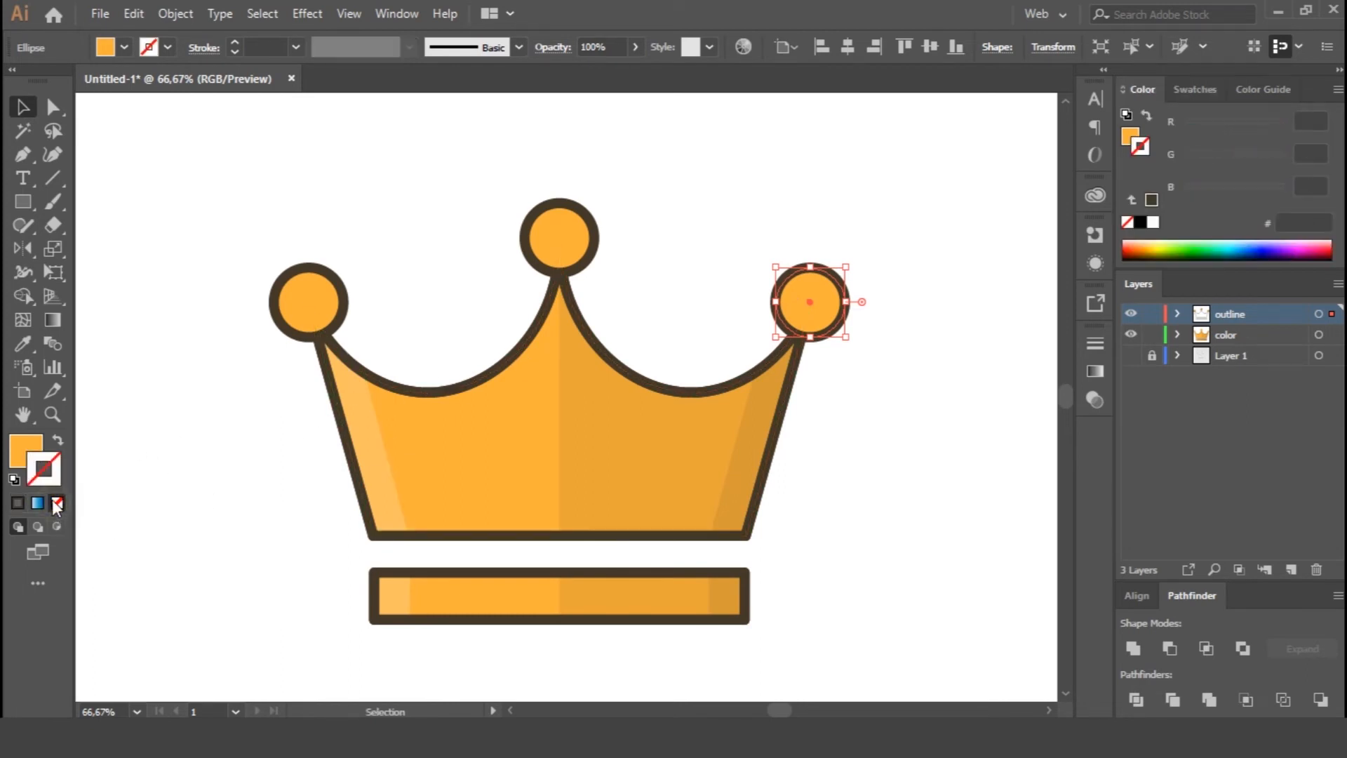
click(21, 444)
key(ctrl+1)
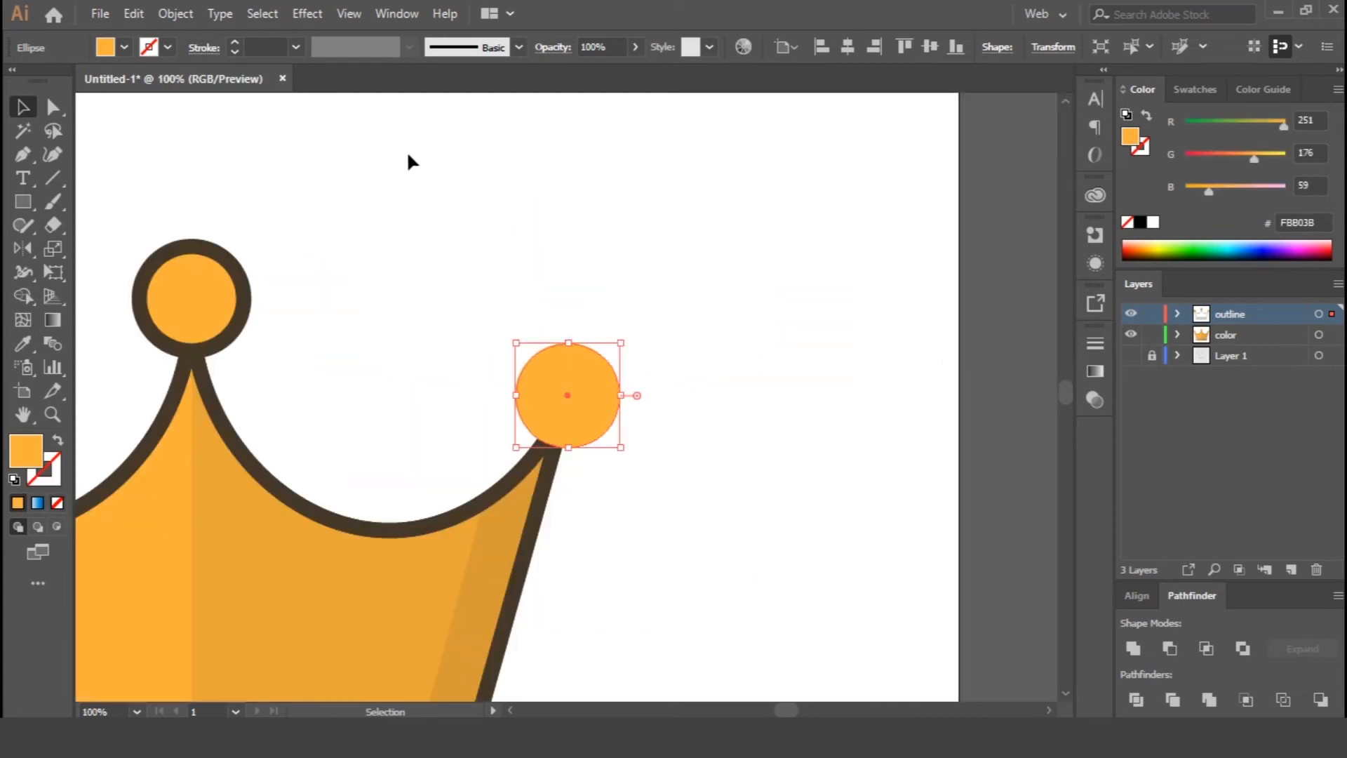
Paste a copy of the right-tip circle in front and apply the right-half shading's fill and 10% opacity with the Eyedropper.
click(133, 14)
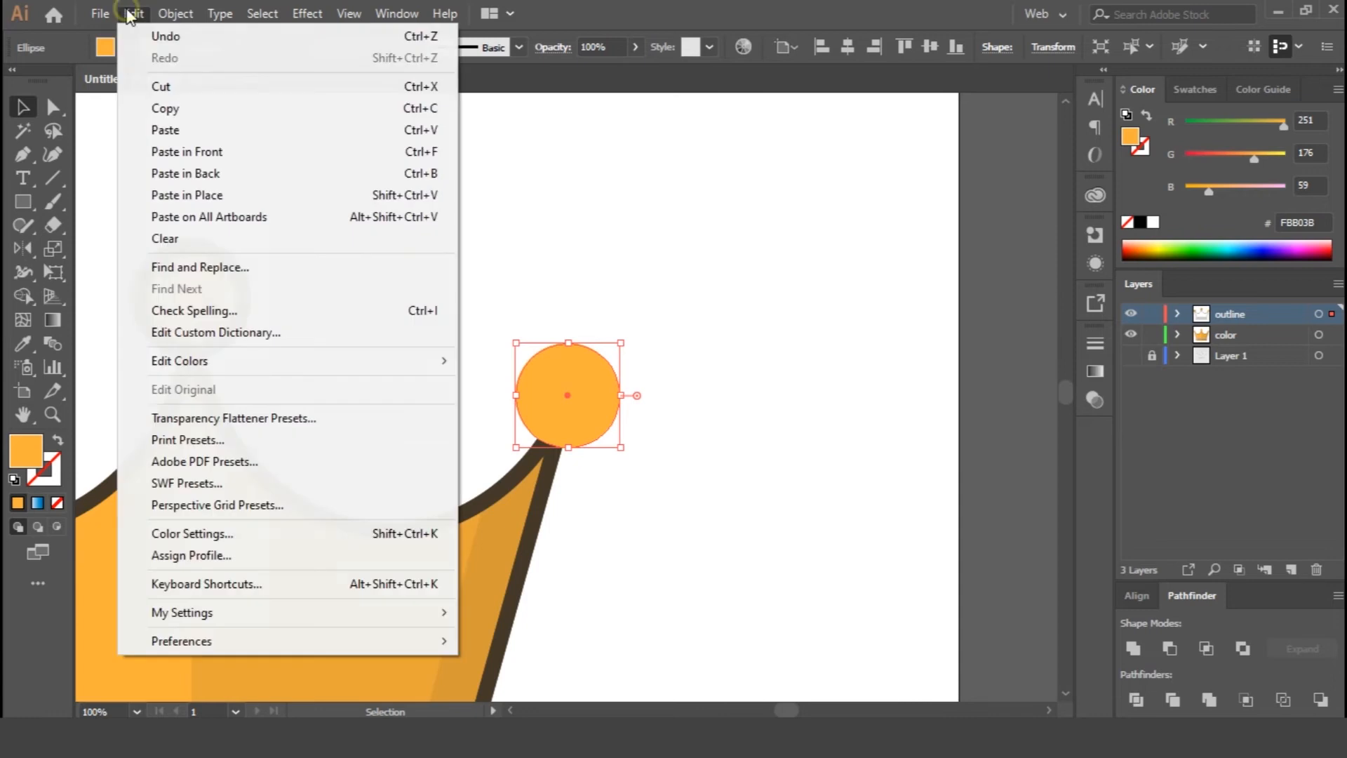
click(180, 109)
click(133, 14)
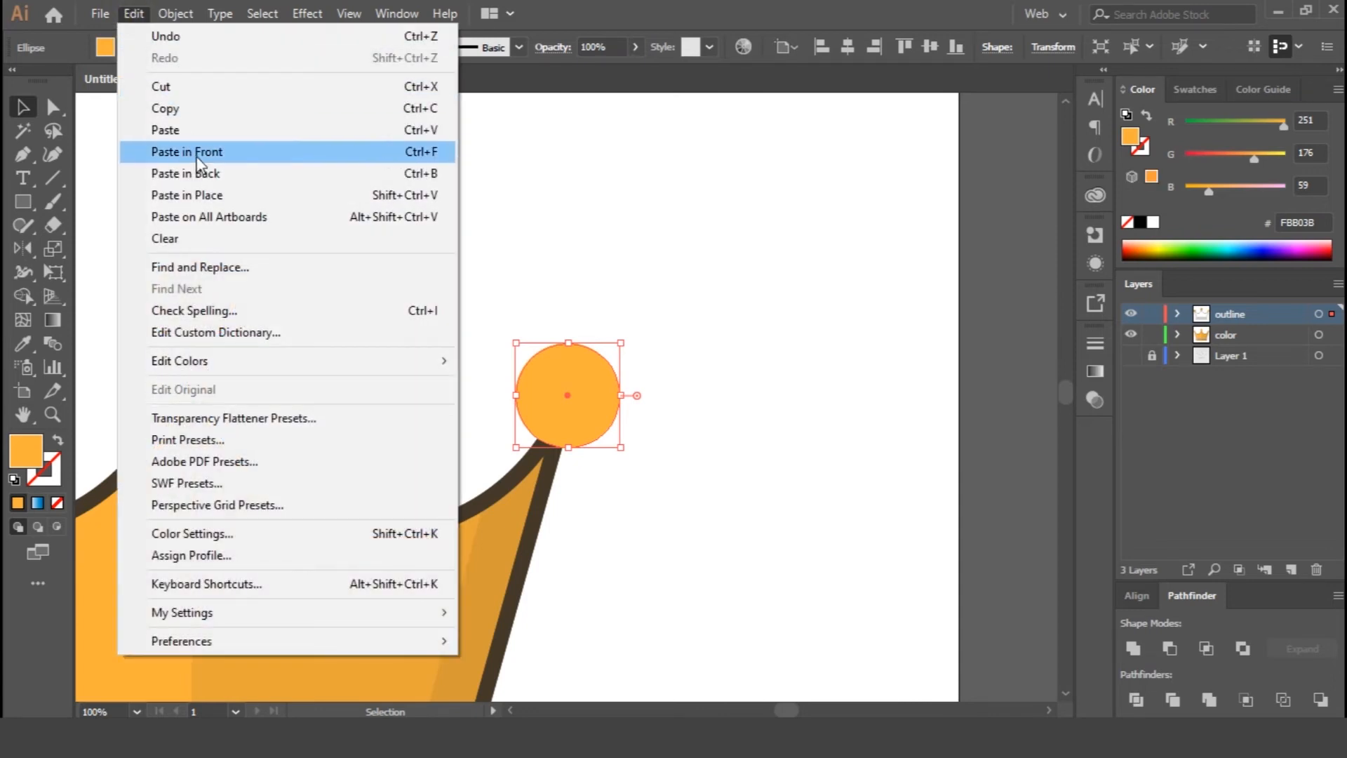
click(199, 152)
key(i)
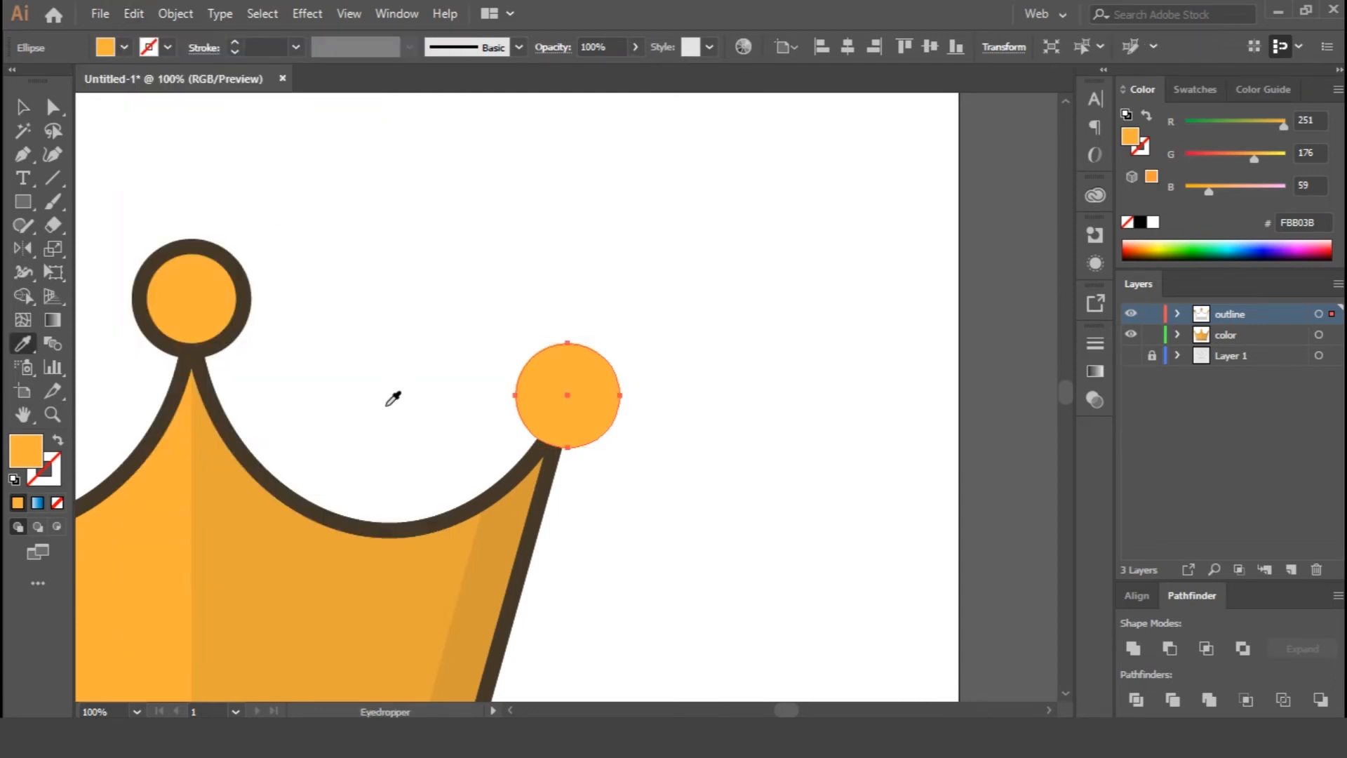
click(319, 601)
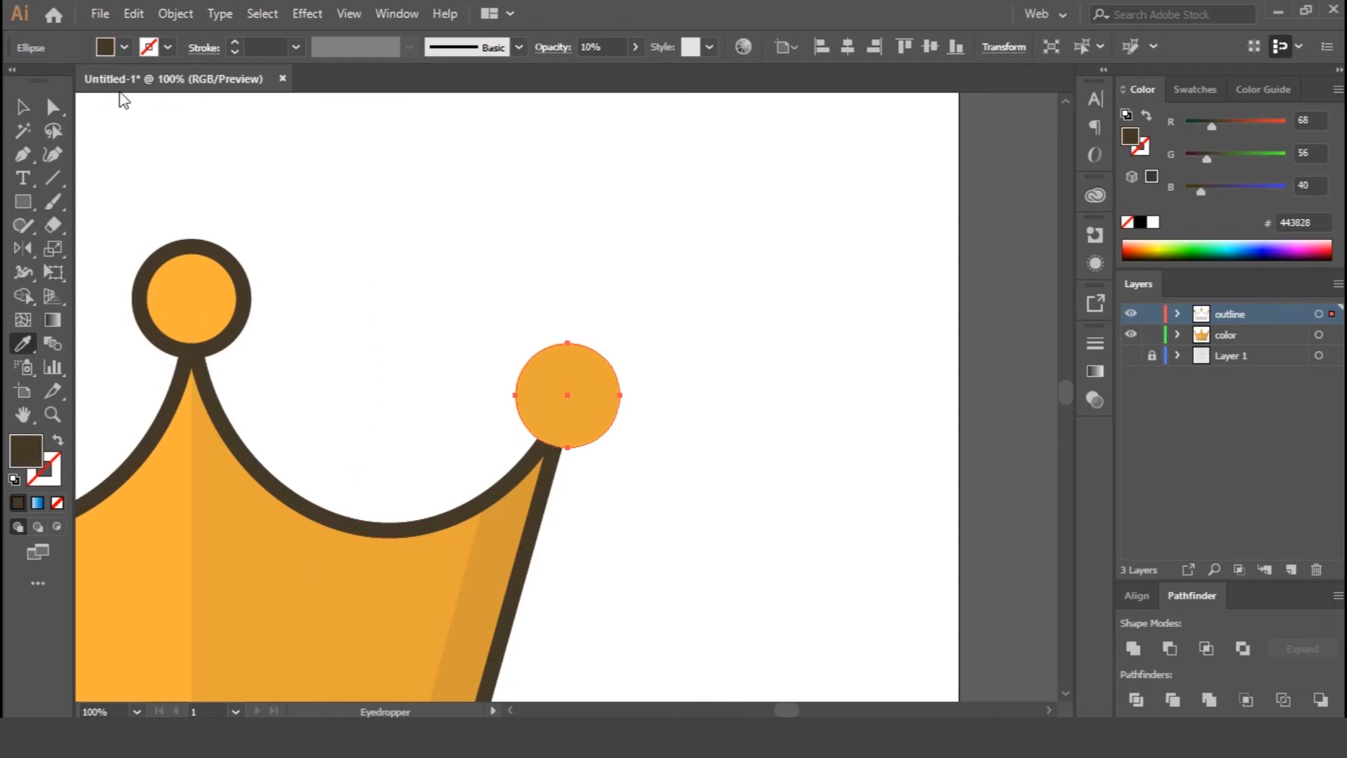
Paste another copy of the right-tip circle in front, give it the crown outline's 10 pt stroke and no fill with the Eyedropper, and deselect it.
click(23, 107)
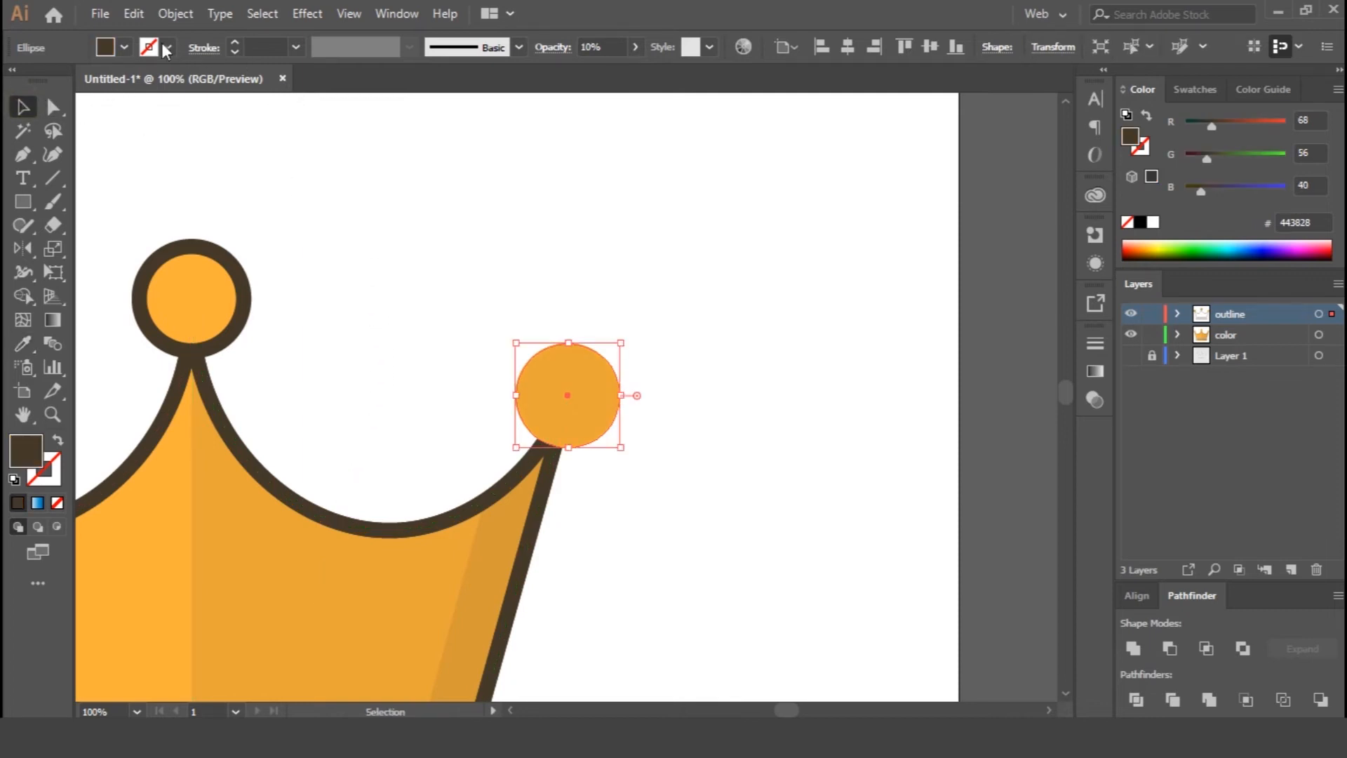
click(134, 14)
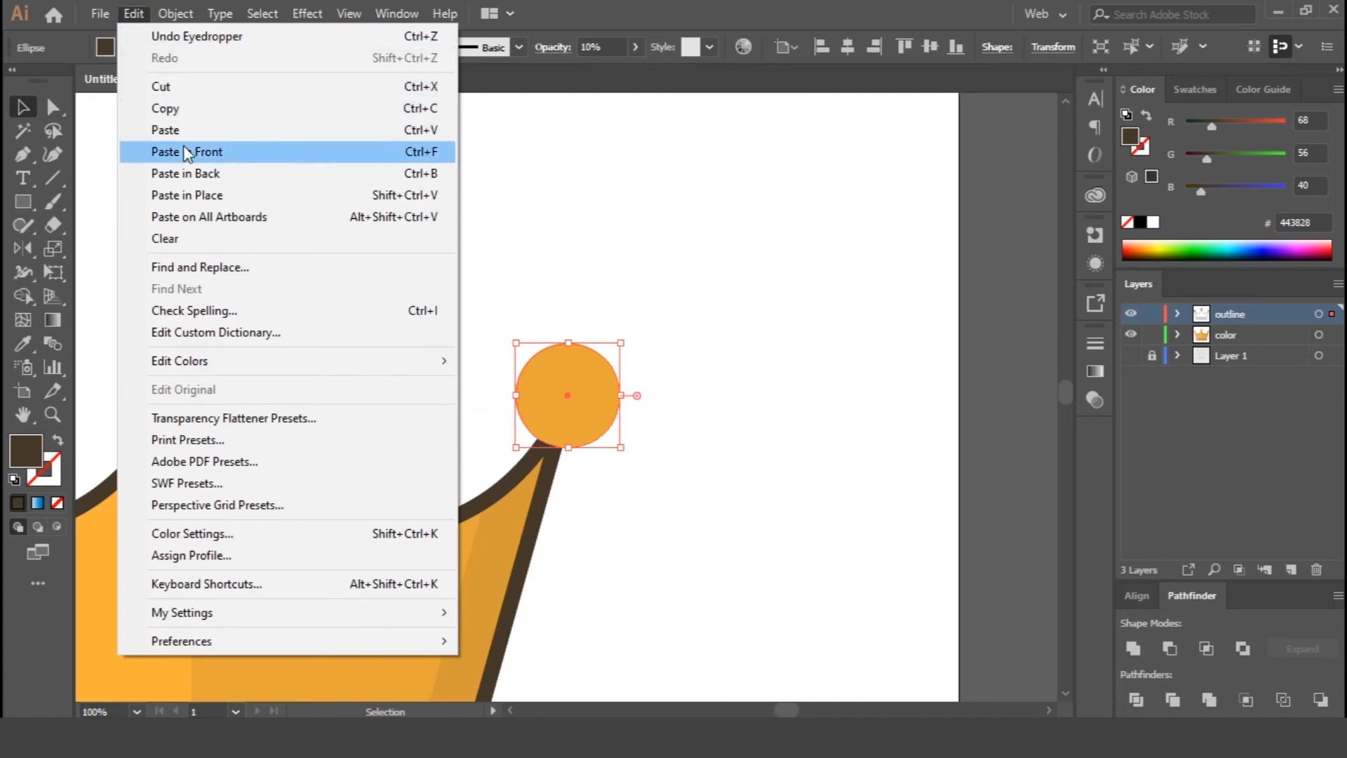
click(187, 151)
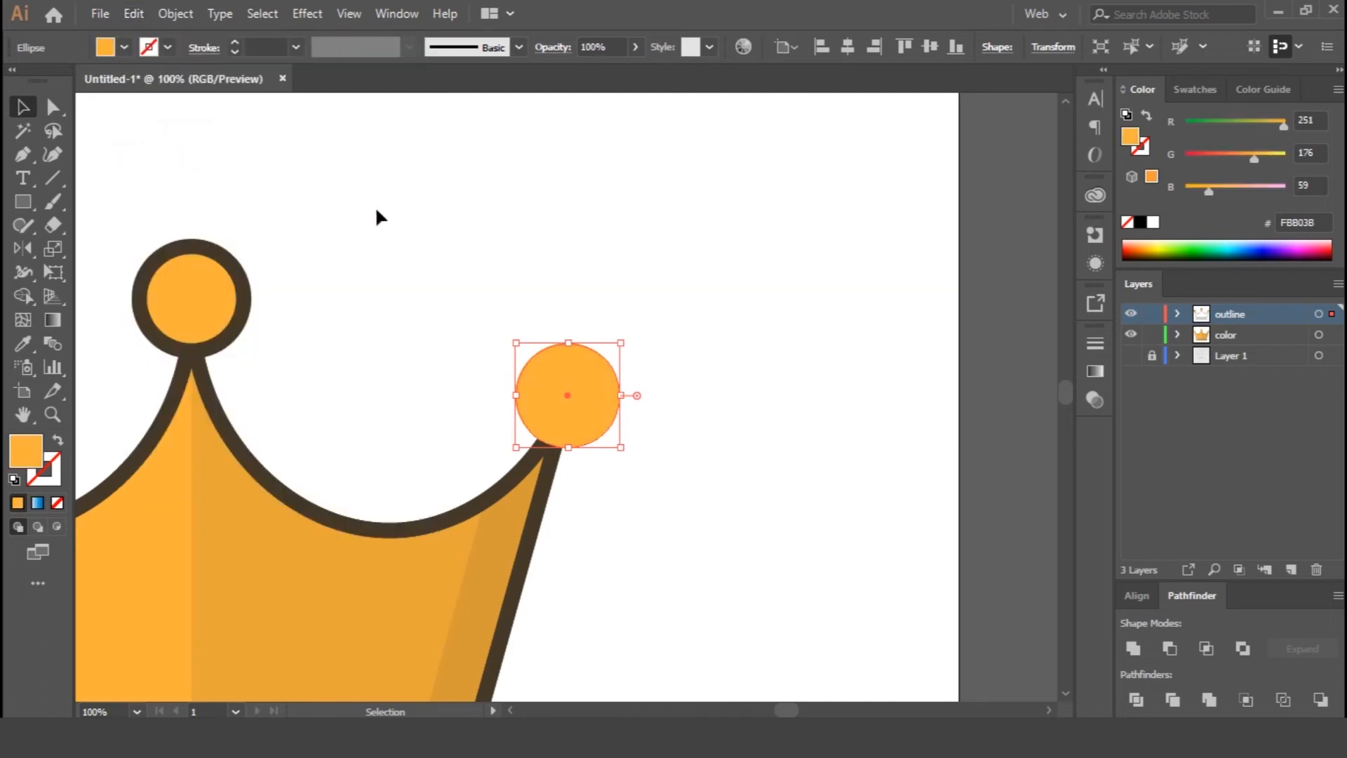
key(i)
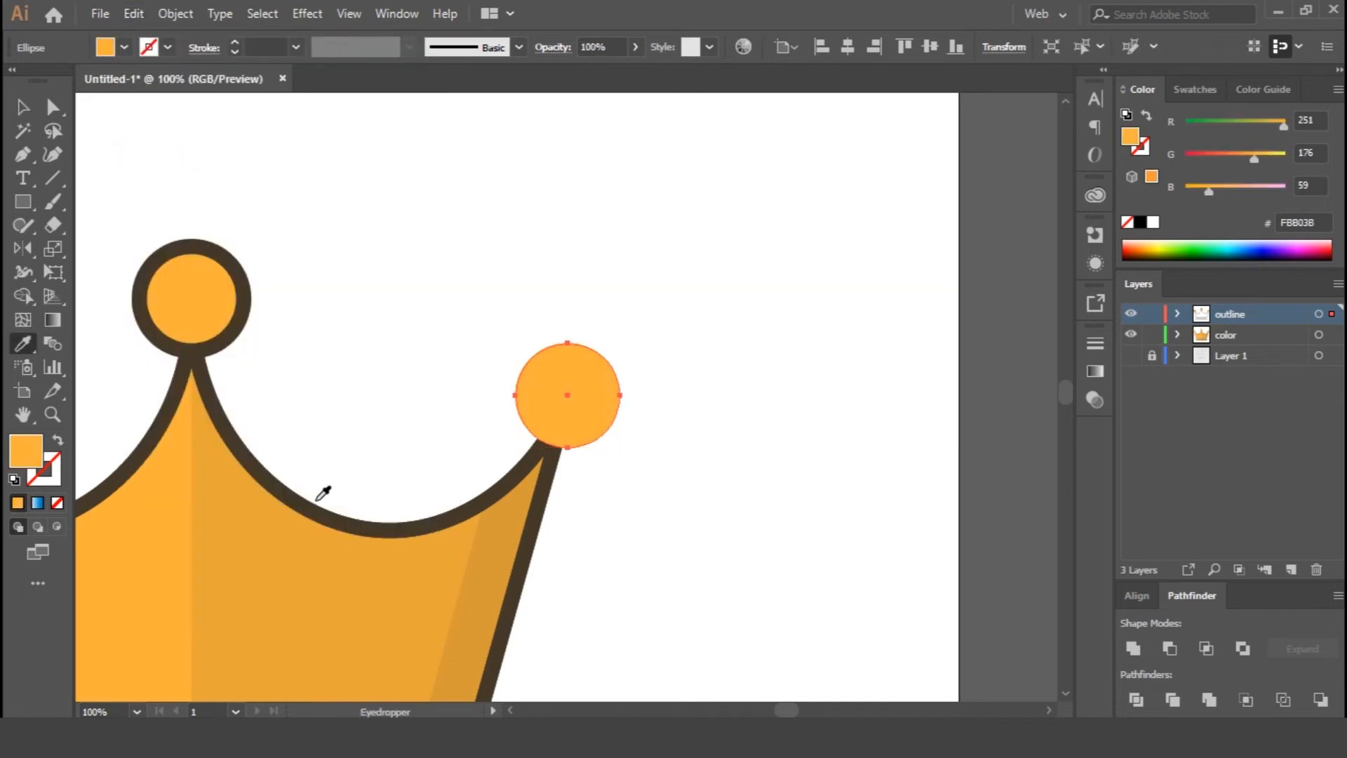
click(318, 501)
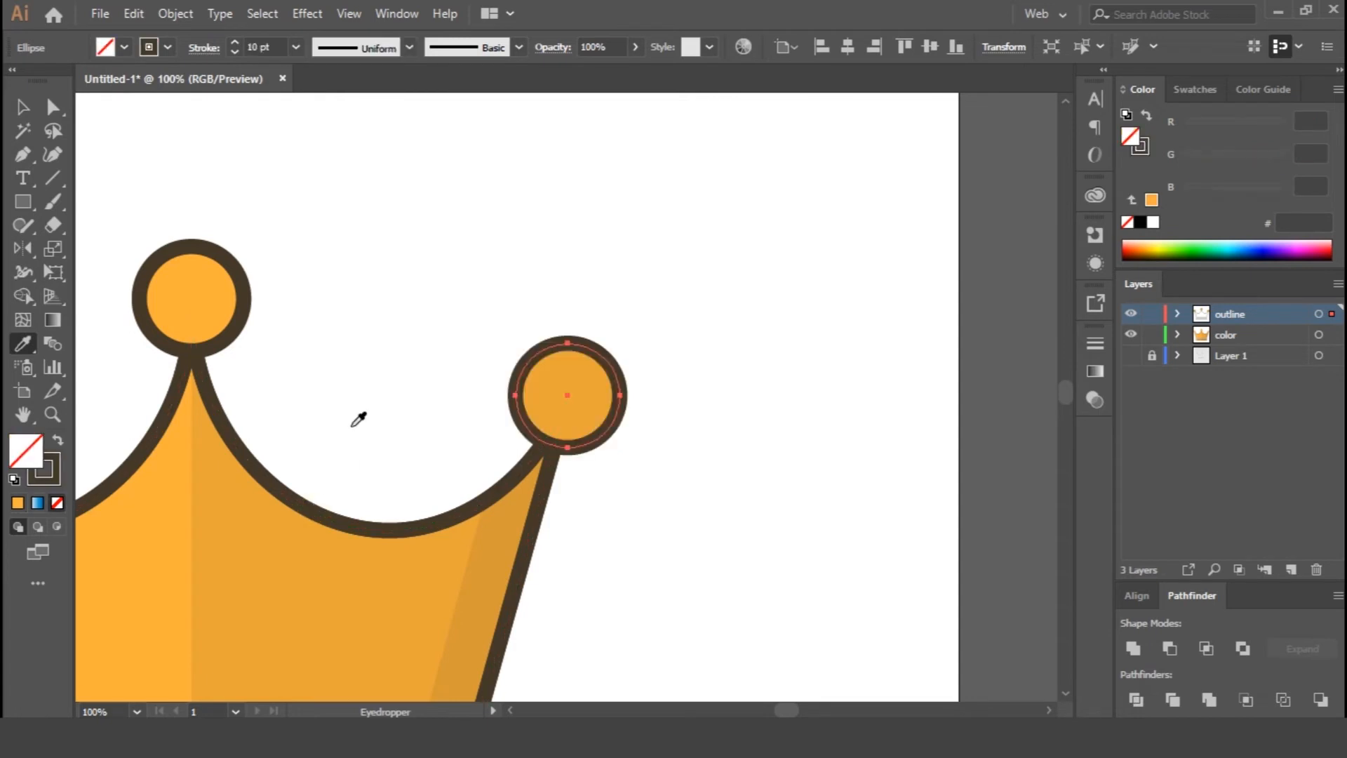
key(v)
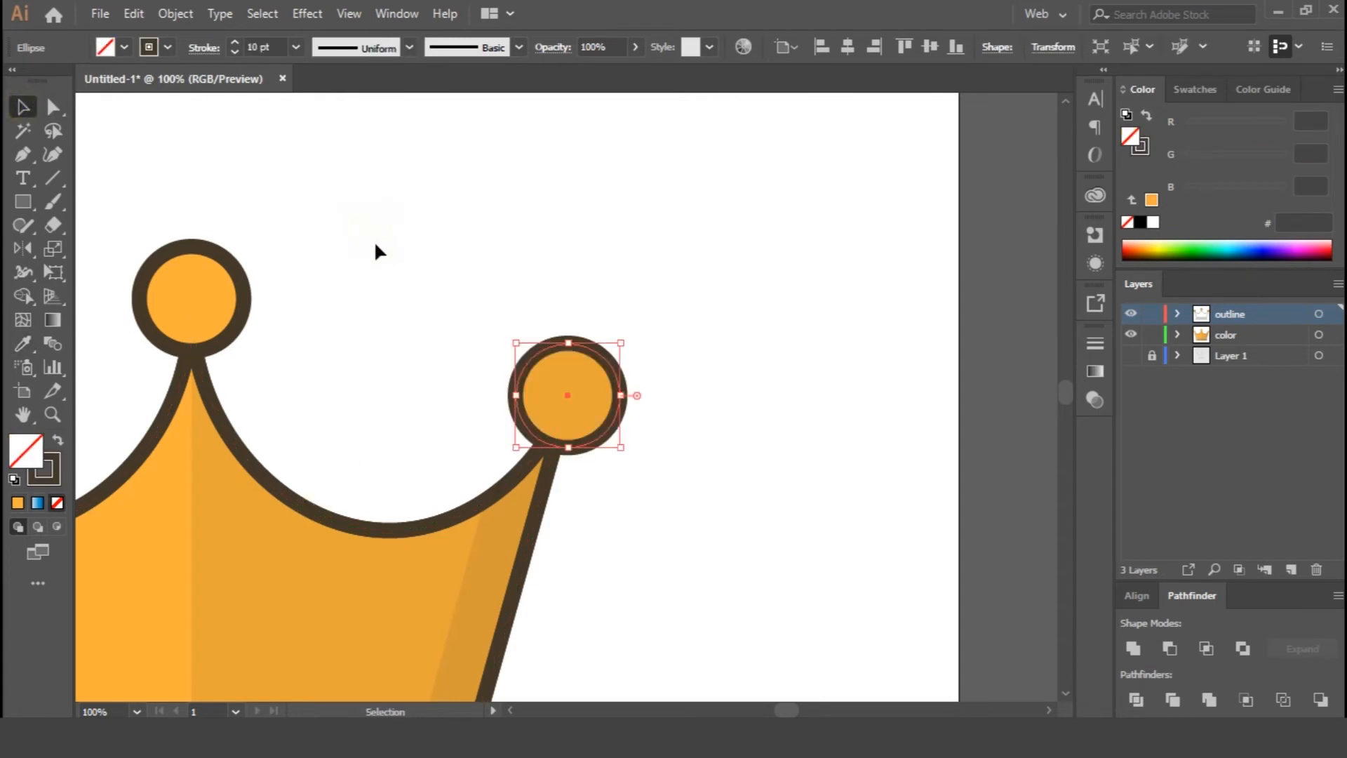
click(375, 265)
Remove the stroke from the circle on the crown's middle tip, keeping its orange fill.
drag(375, 265, 785, 227)
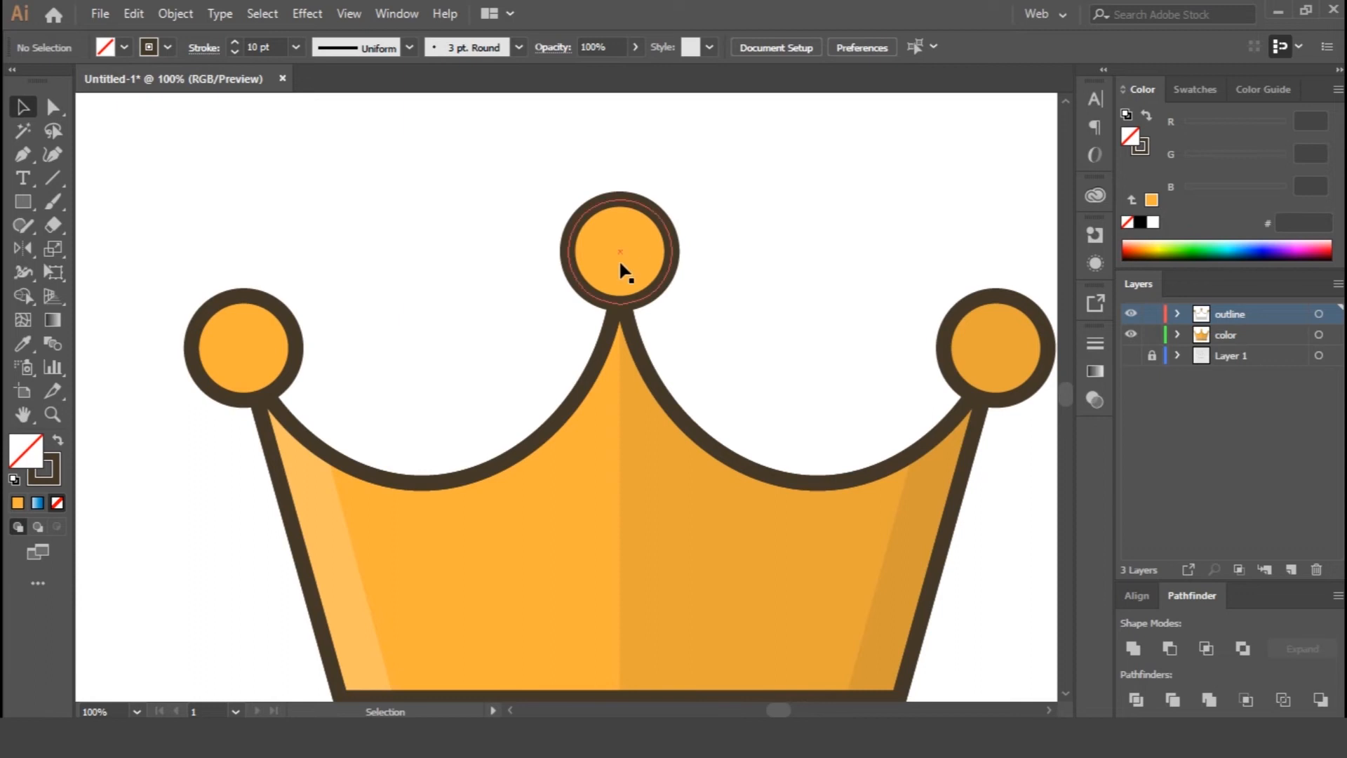
click(668, 266)
click(49, 473)
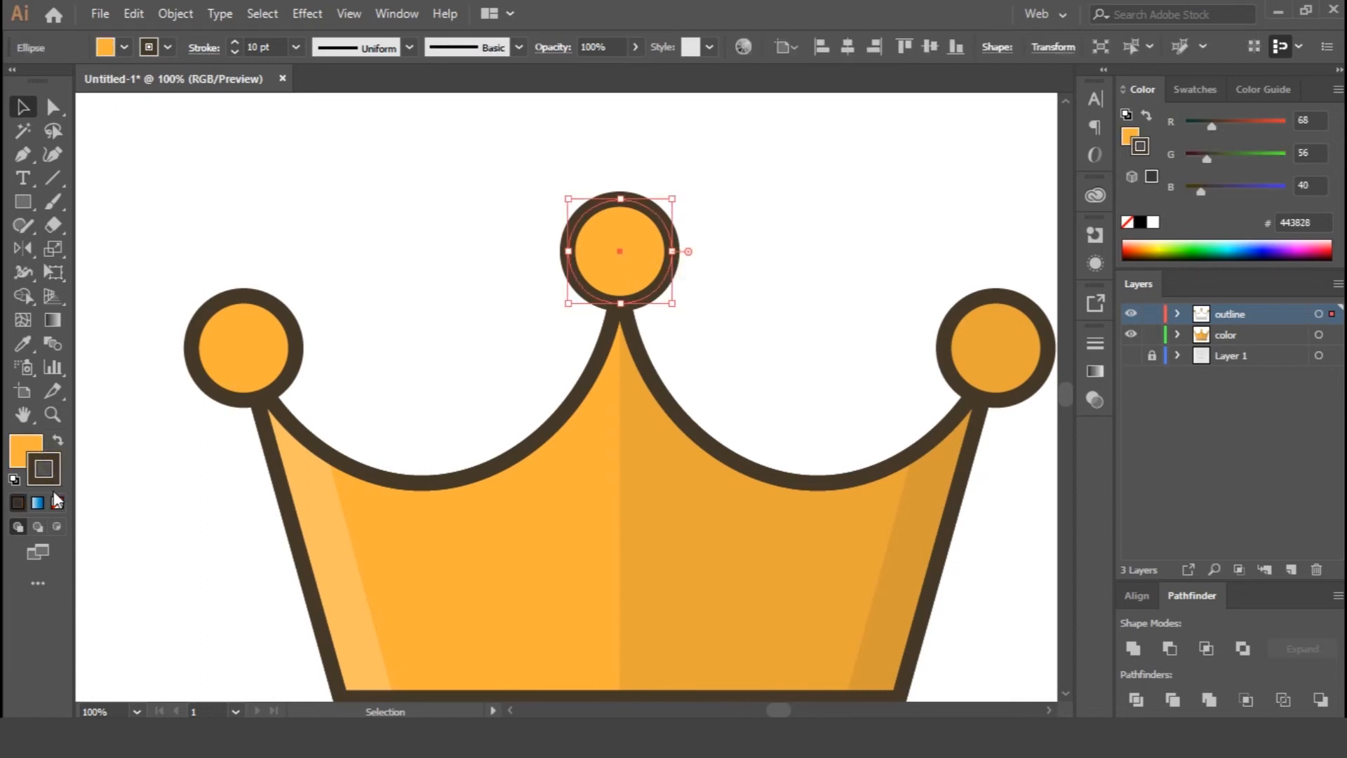
click(58, 502)
click(26, 451)
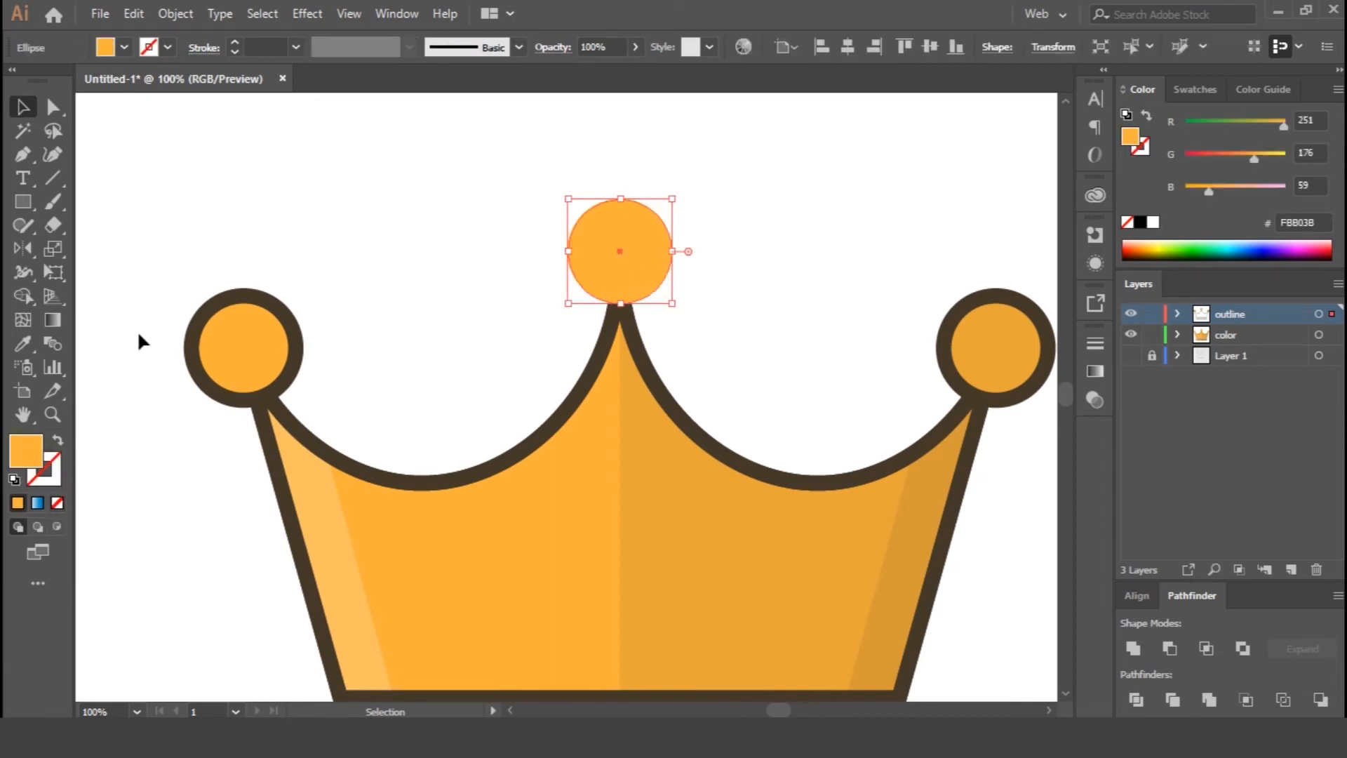
Draw a rectangle over the middle-tip circle's right half and remove its excess outside the circle with the Shape Builder tool.
click(23, 201)
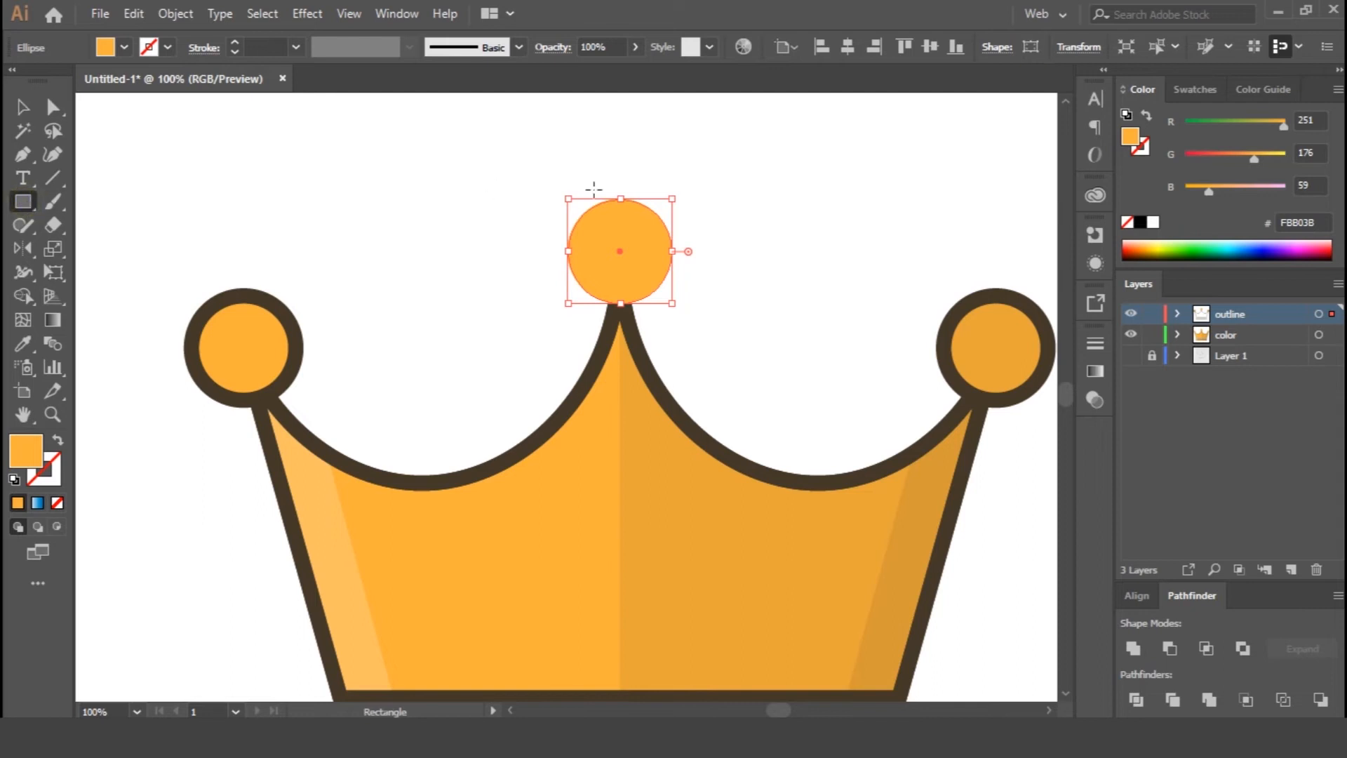
mouse_move(620, 175)
mouse_down()
mouse_move(660, 242)
mouse_move(667, 302)
mouse_move(721, 324)
mouse_up()
key(v)
shift+click(587, 257)
shift+click(584, 243)
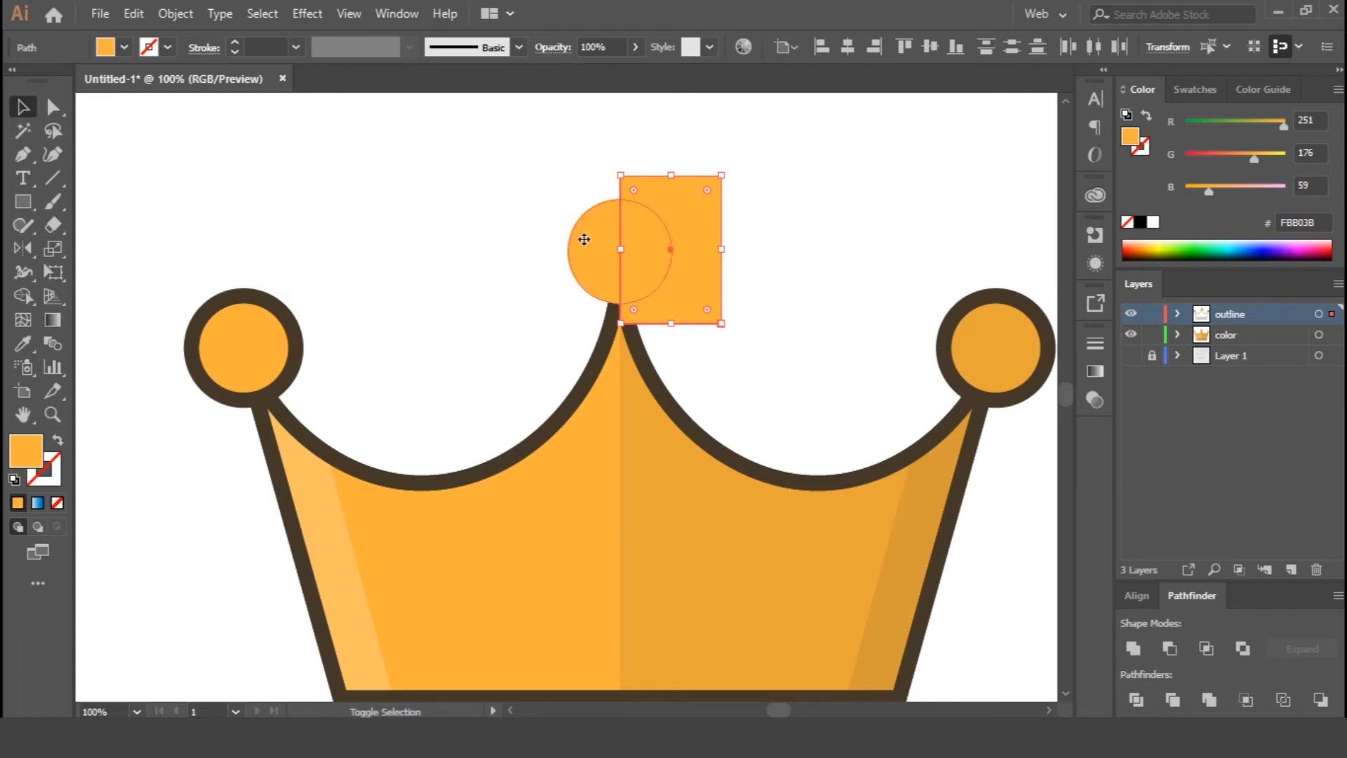
click(24, 295)
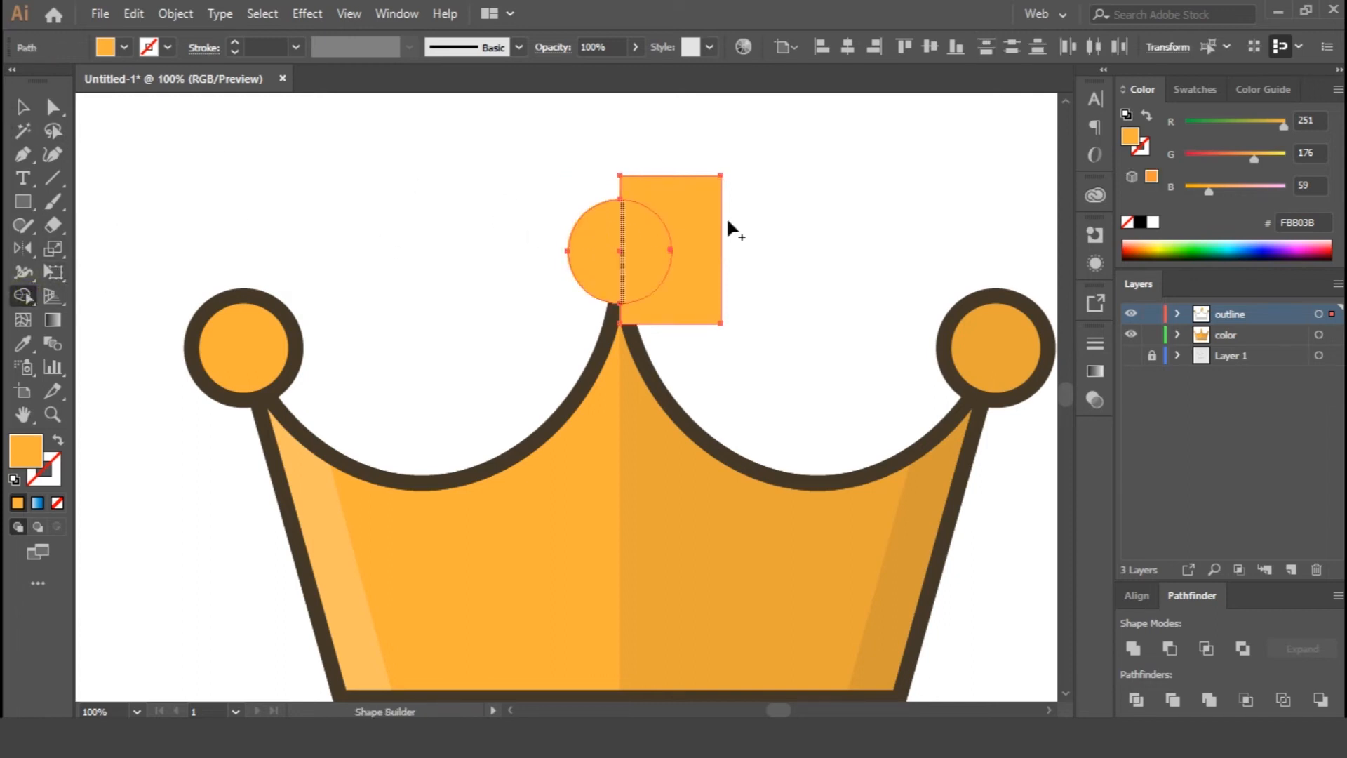
alt+click(694, 238)
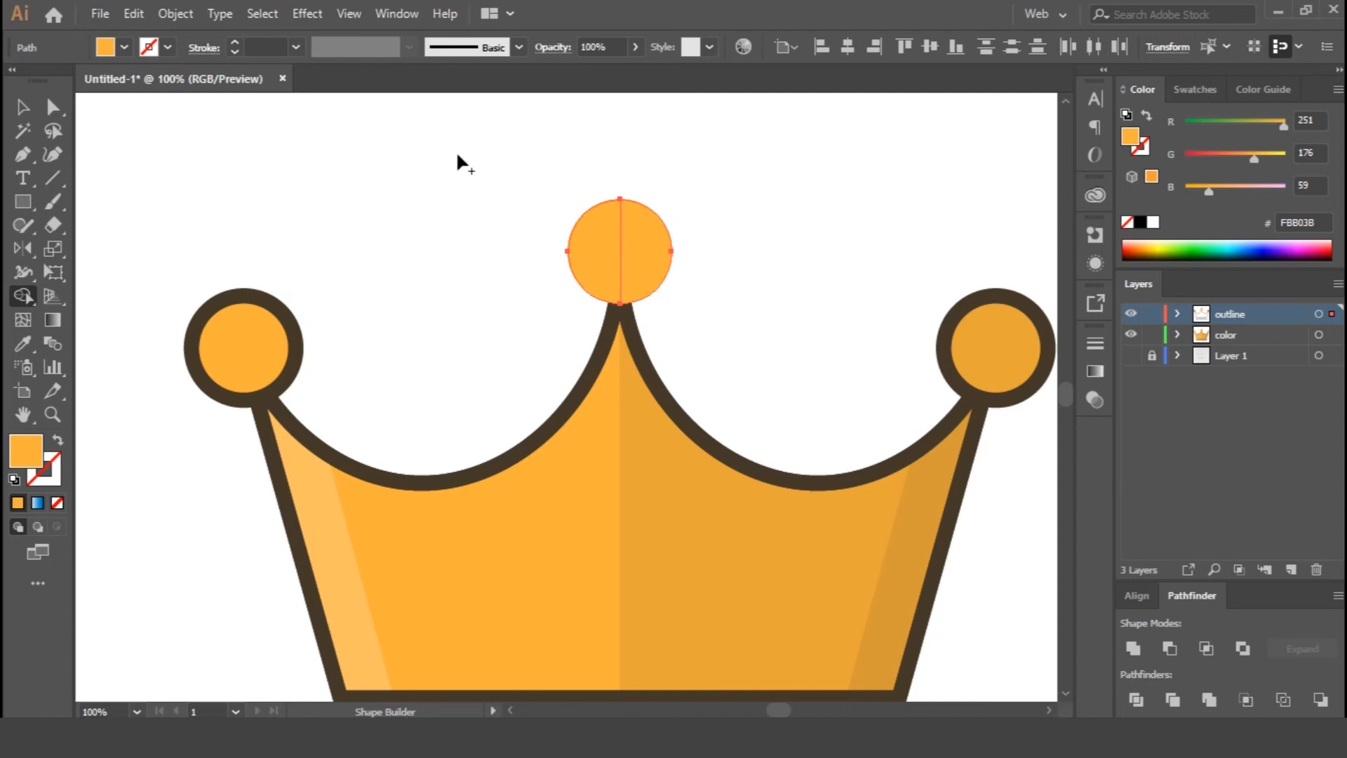
Apply the right-half body shading's fill and opacity to the middle-tip circle's right-half shape with the Eyedropper.
click(29, 109)
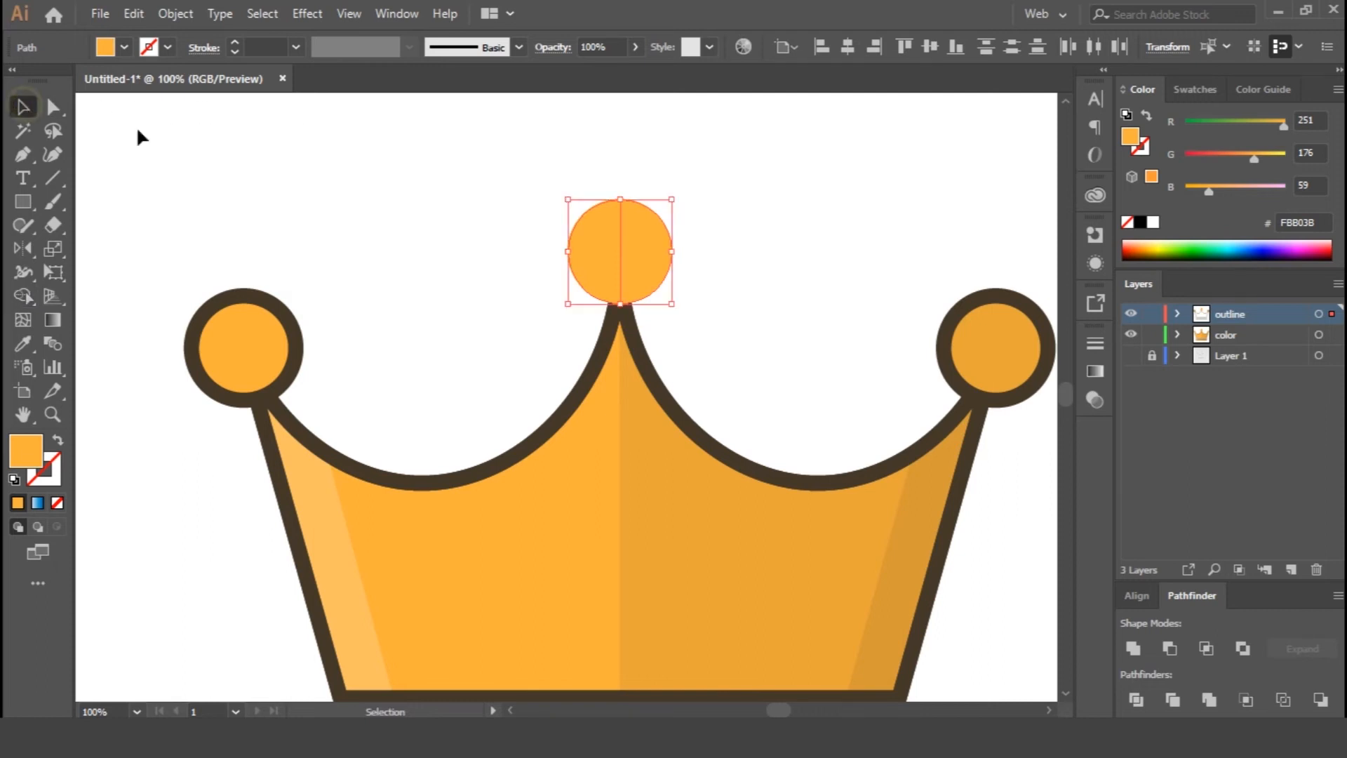
click(714, 181)
click(654, 250)
key(i)
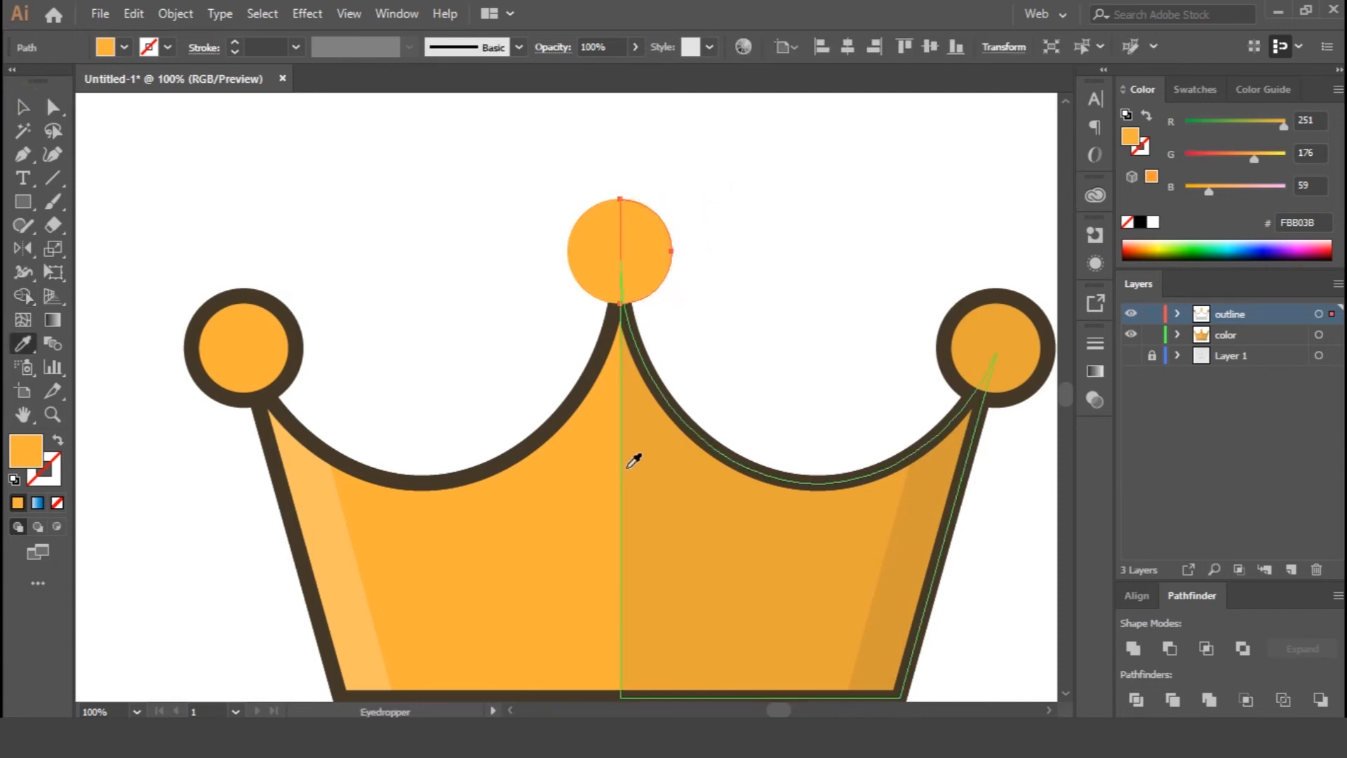
click(653, 484)
Copy the full orange circle on the middle tip and paste it in front of its shaded half.
click(24, 106)
click(585, 242)
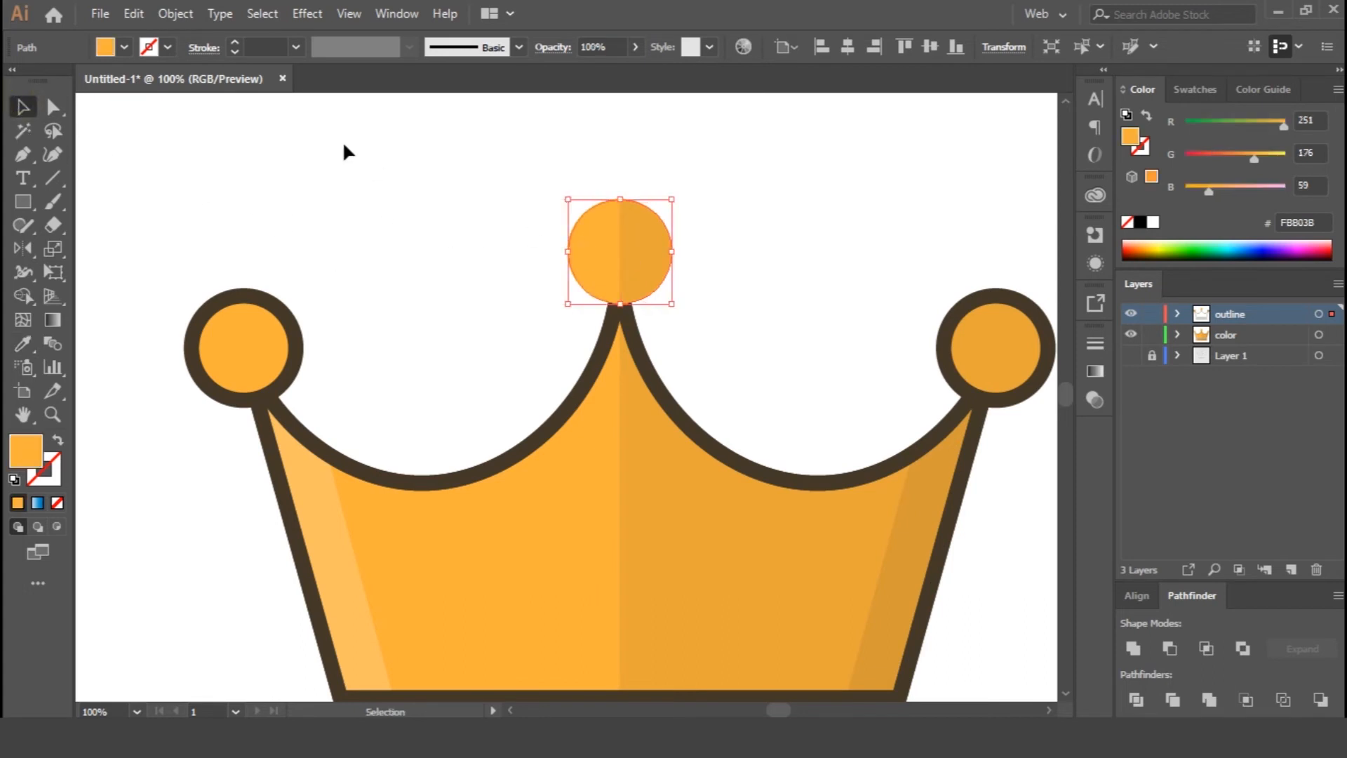
click(143, 14)
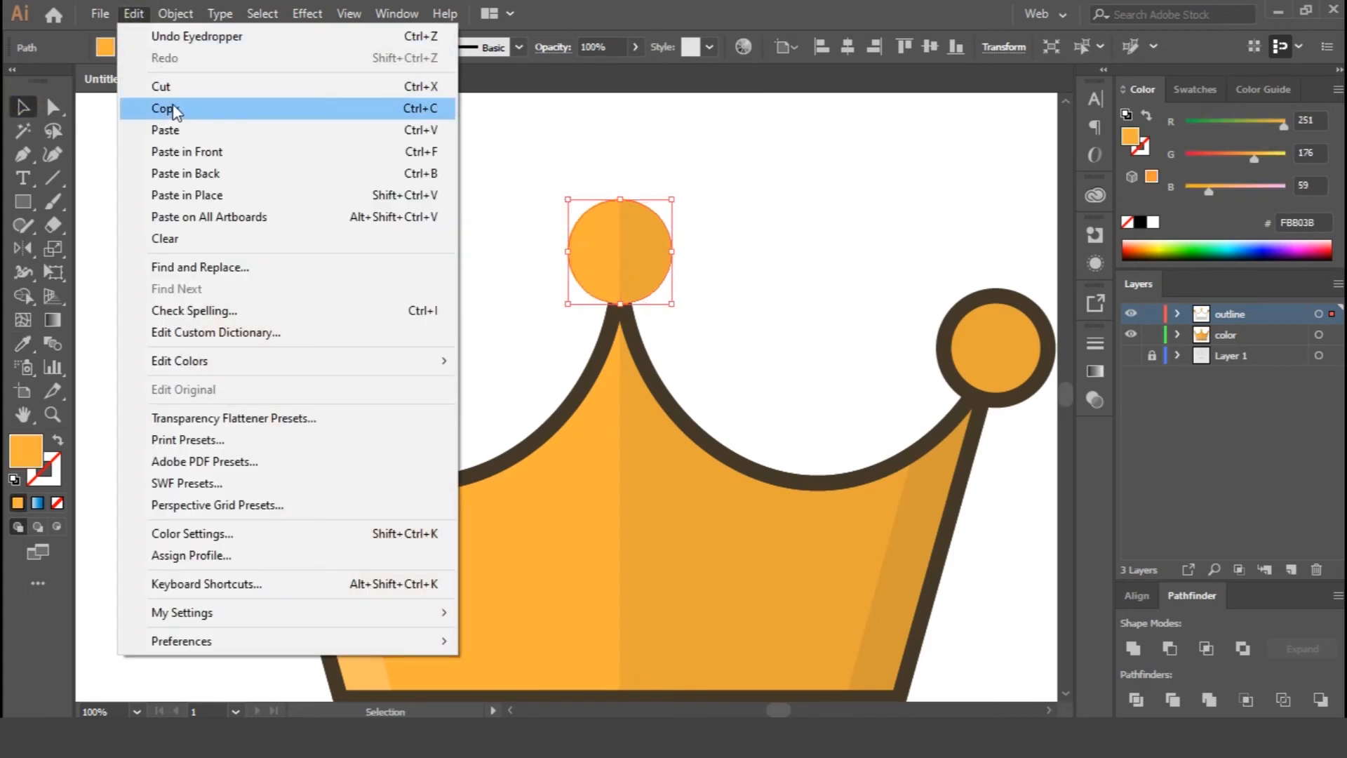
click(170, 107)
click(132, 15)
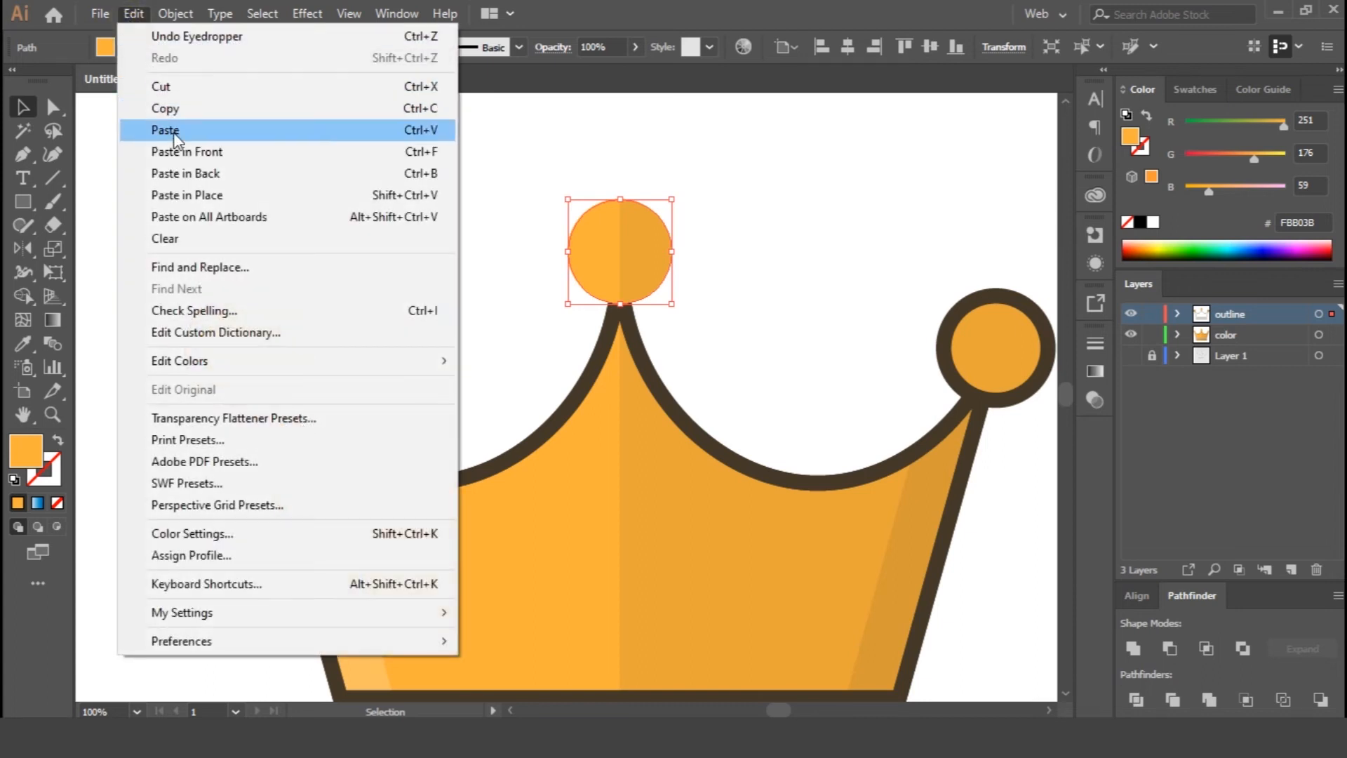
click(193, 155)
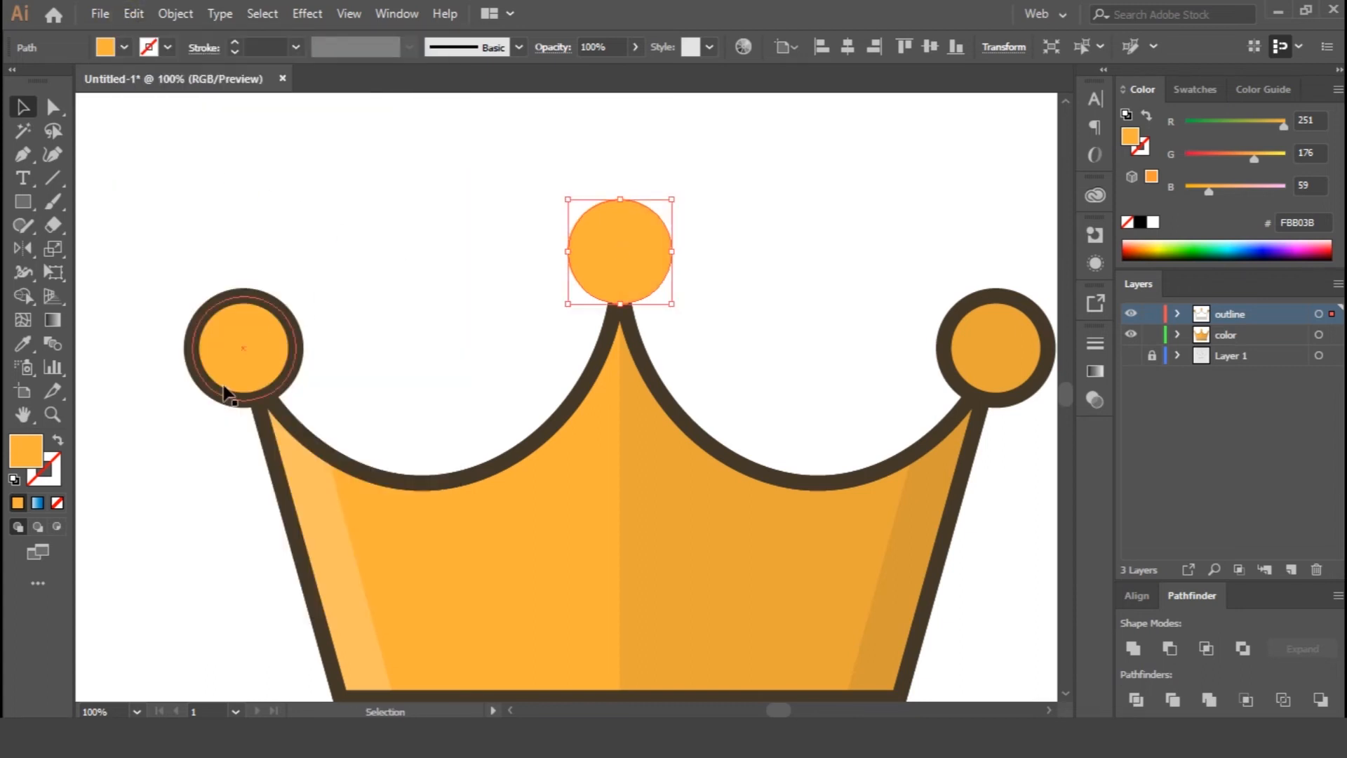
Apply the crown outline's 10 pt brown stroke and no fill to the pasted middle-tip circle with the Eyedropper, and deselect it.
key(i)
click(367, 463)
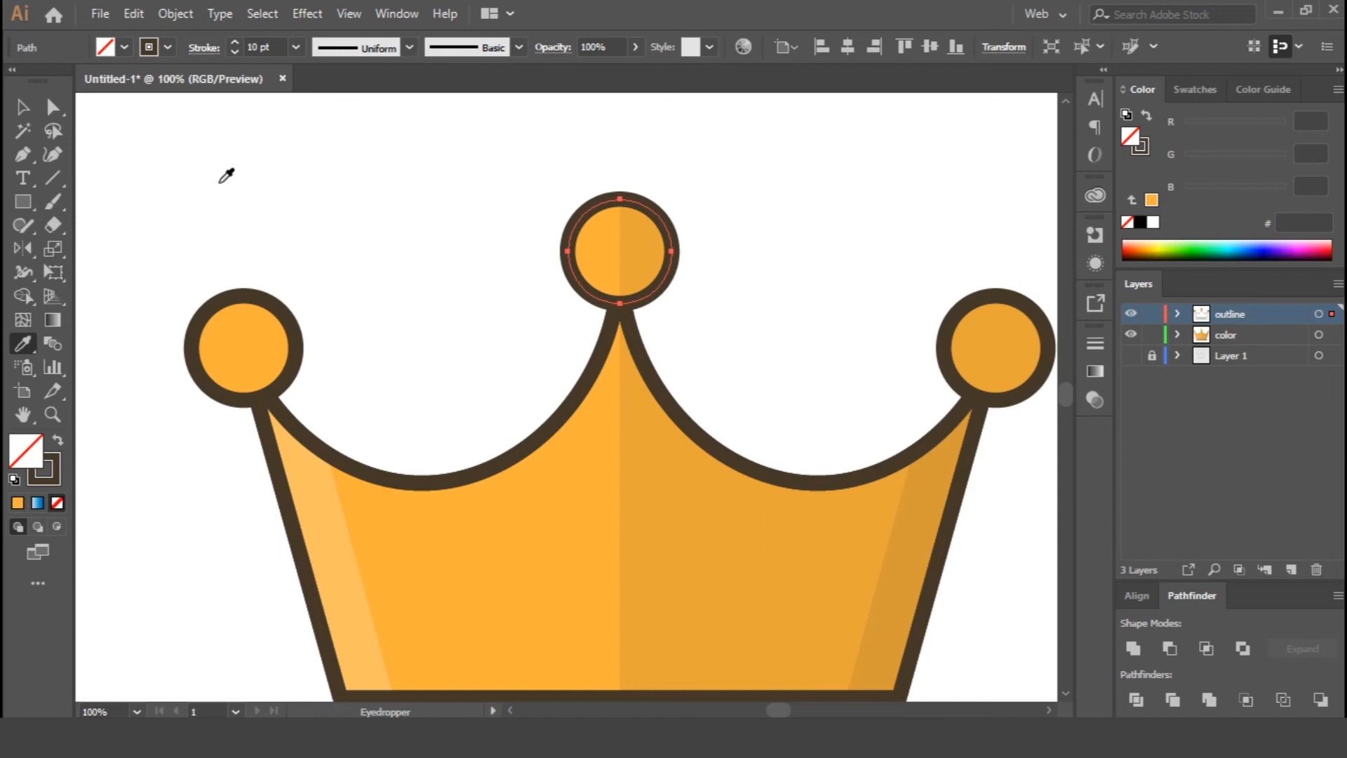
click(23, 111)
click(393, 182)
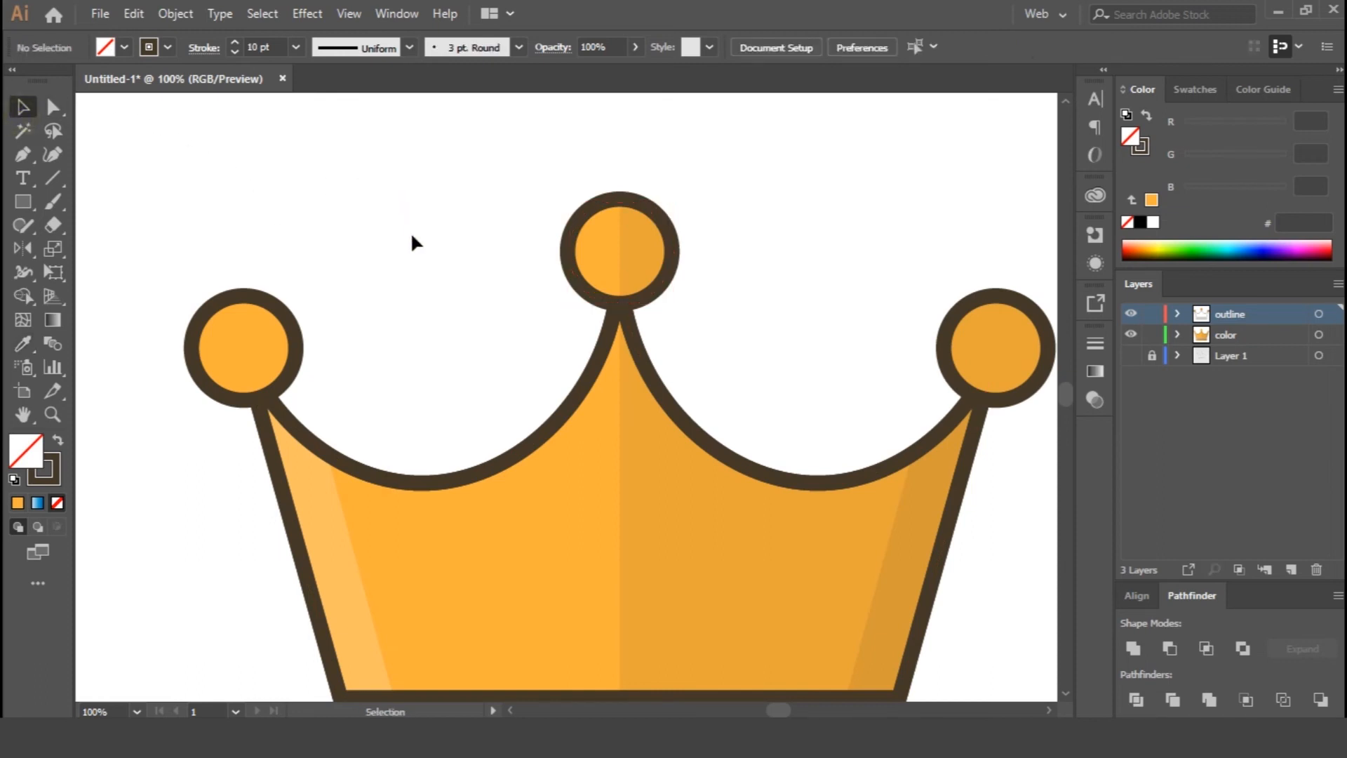
Draw a closed five-point shape with the Pen tool over the left-tip circle's left part, its slanted edge crossing the circle.
click(23, 155)
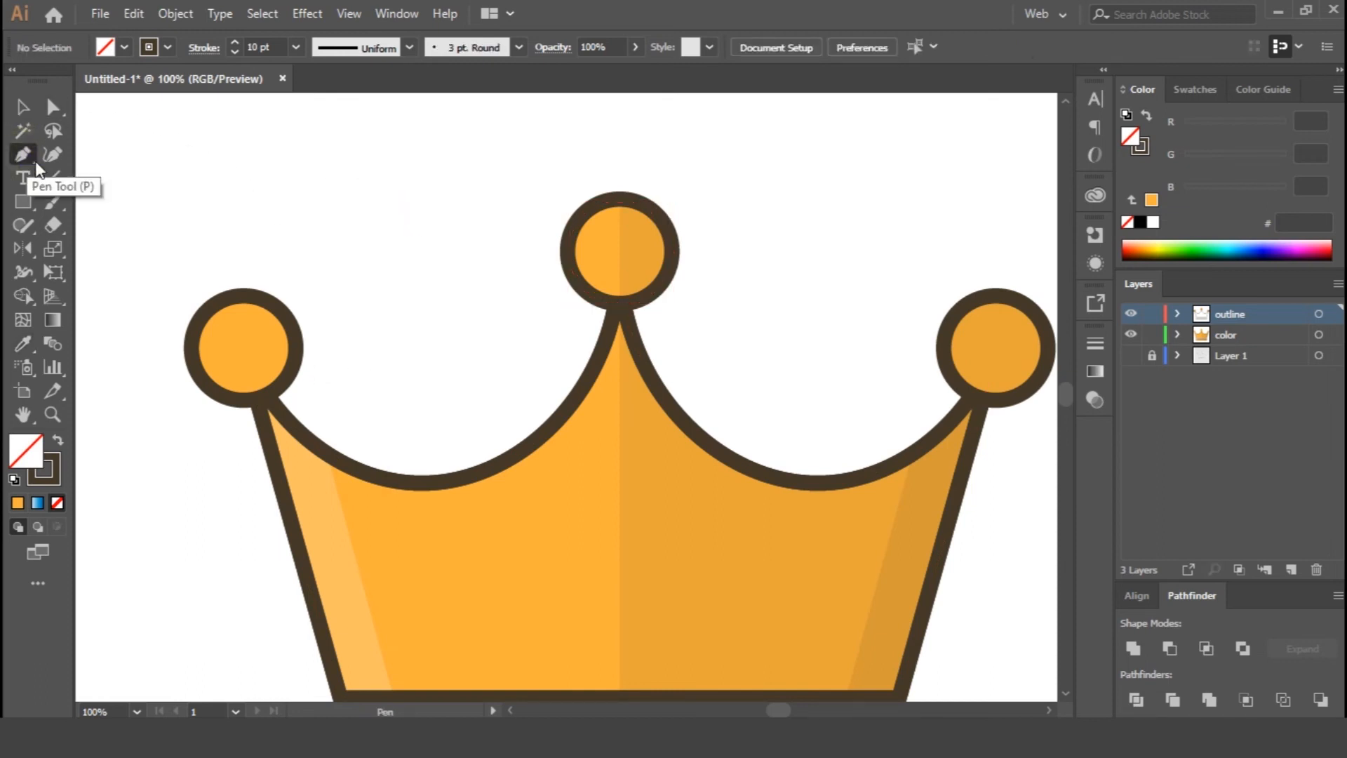
drag(232, 300, 244, 345)
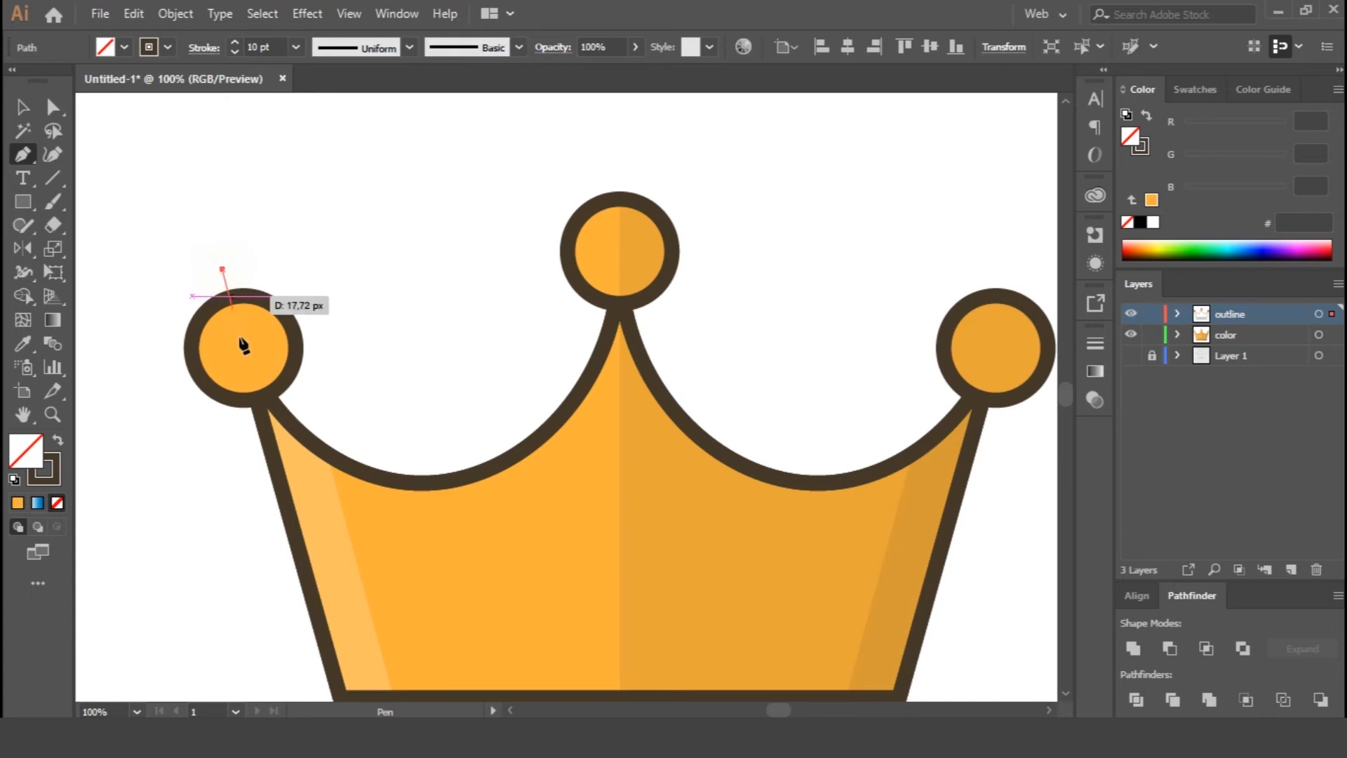
click(263, 421)
click(193, 449)
click(112, 352)
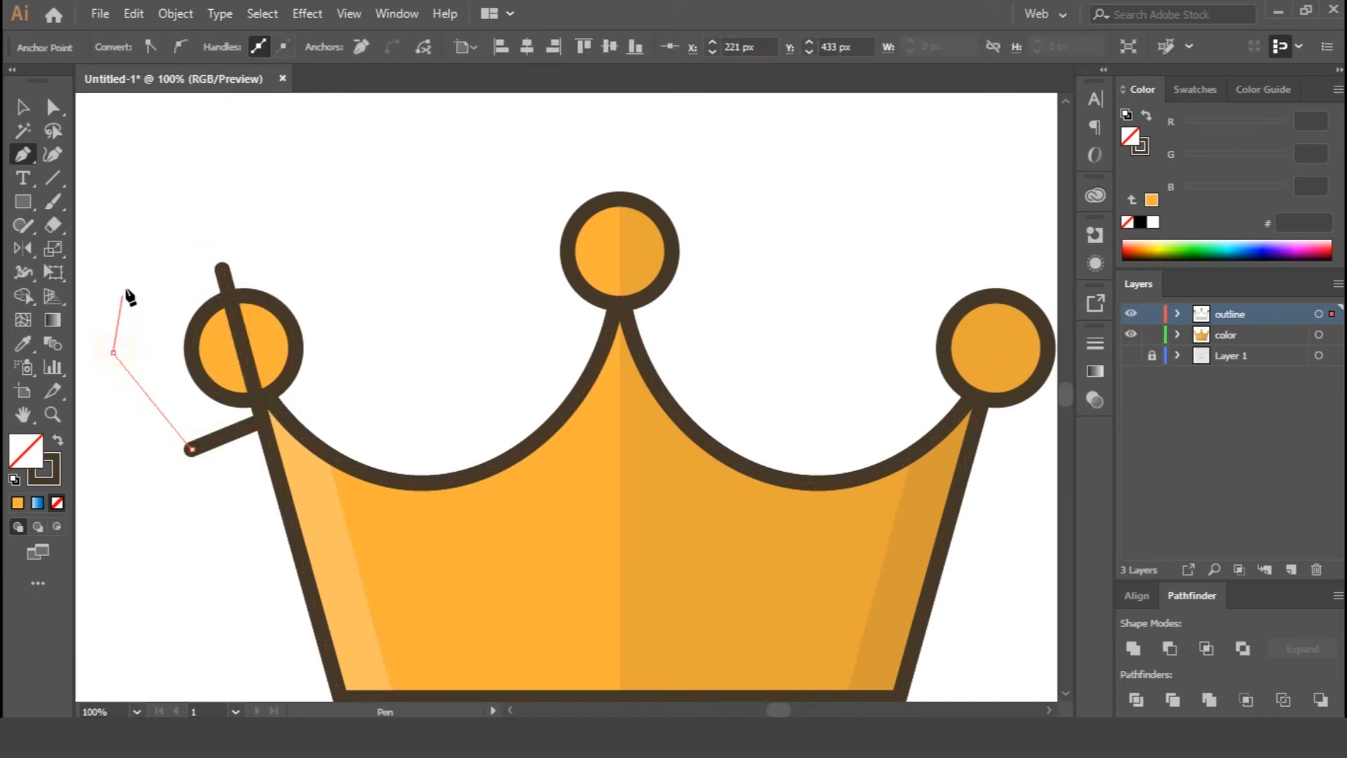
click(152, 273)
click(222, 268)
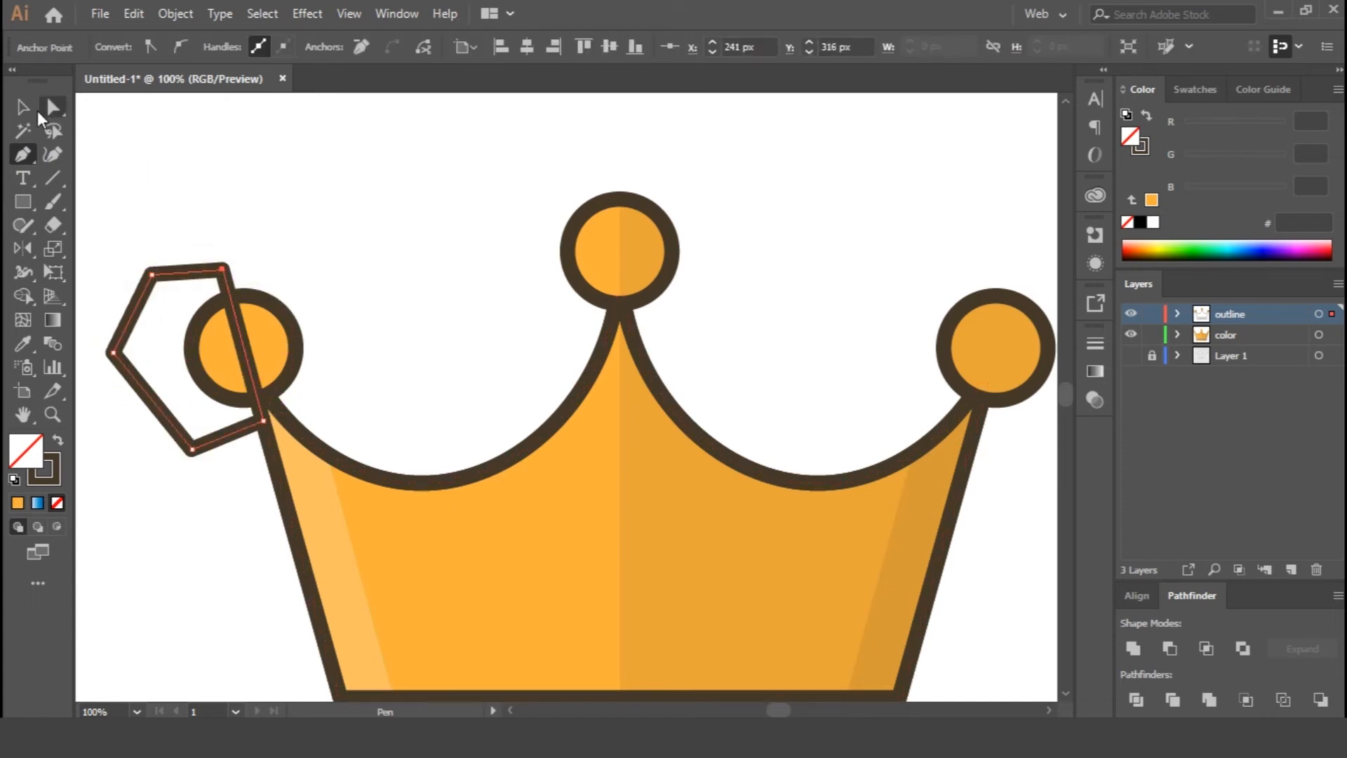
Remove the brown stroke from the left-tip circle, keeping its orange fill.
click(23, 106)
click(288, 331)
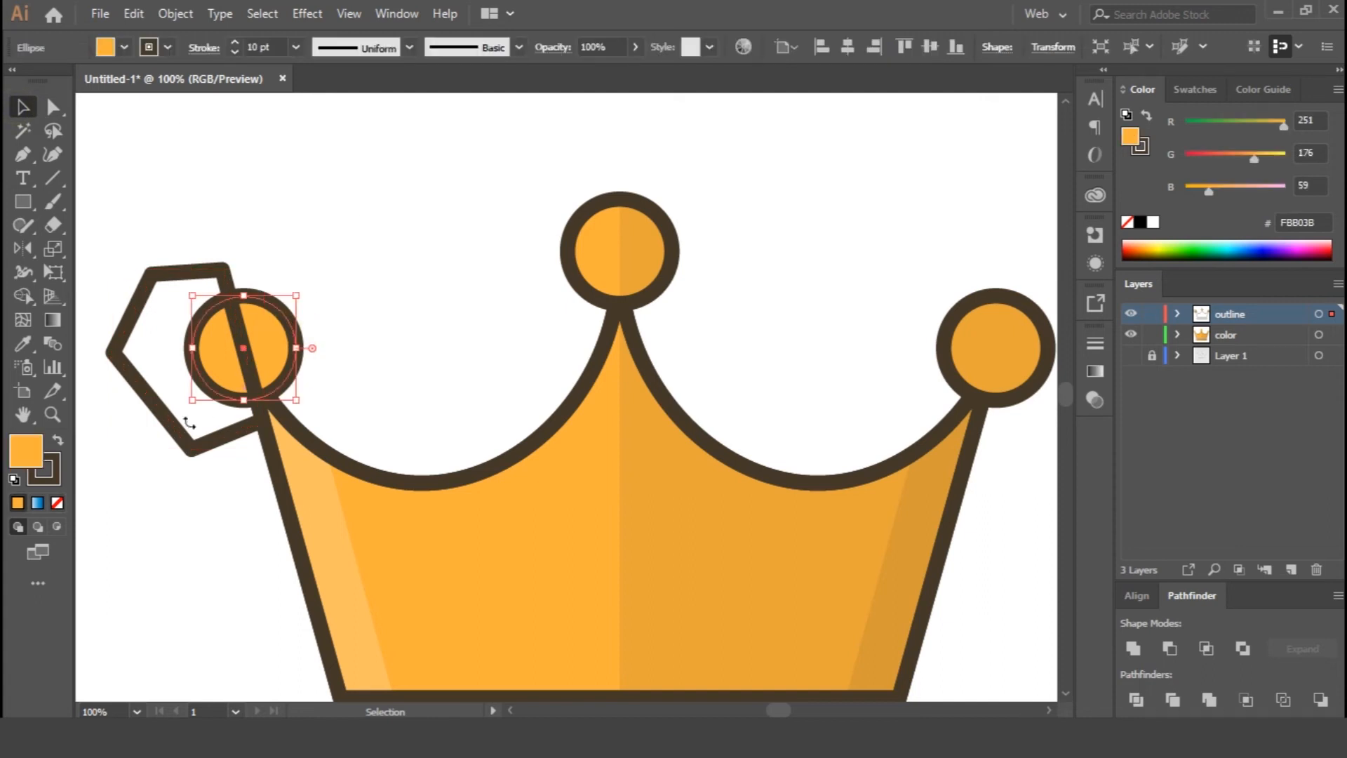
click(52, 481)
key(/)
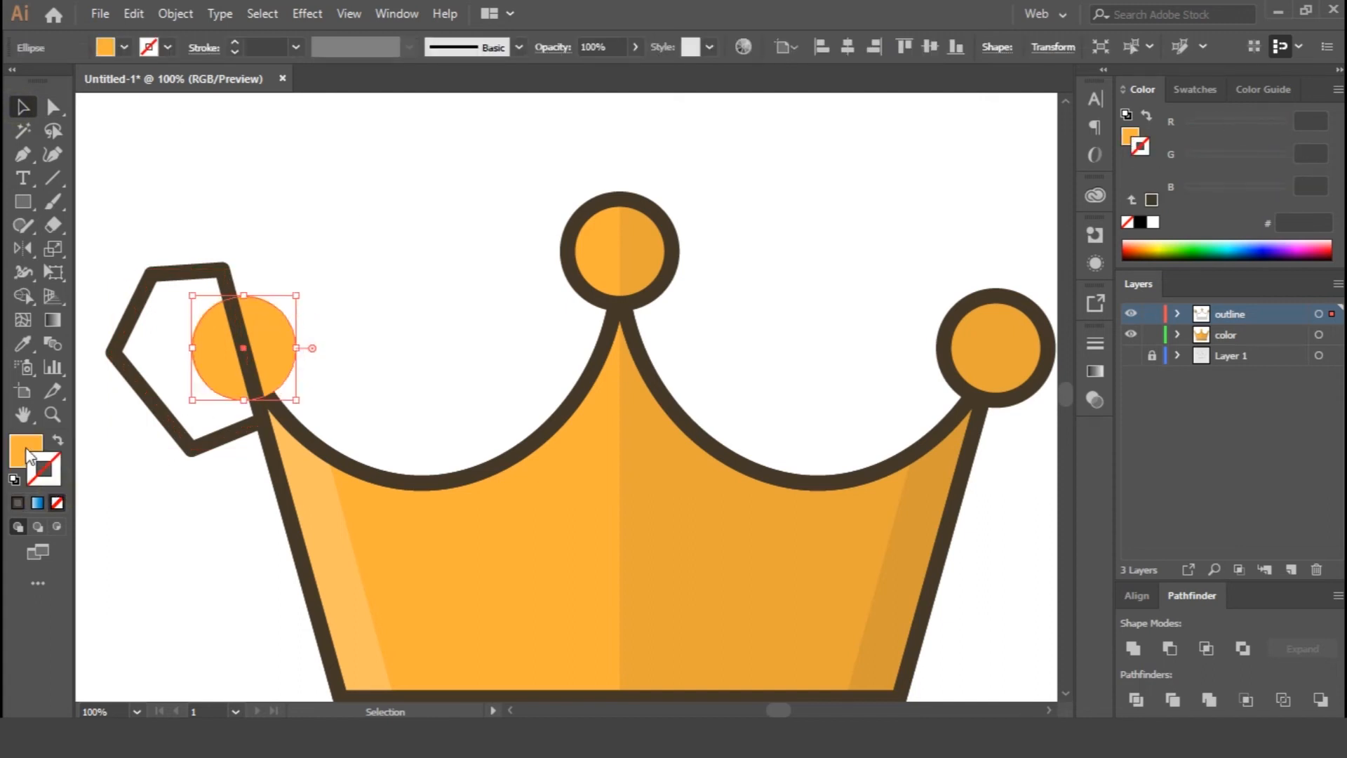
Remove the pen-drawn shape's excess outside the left-tip circle with the Shape Builder tool, and deselect.
click(254, 358)
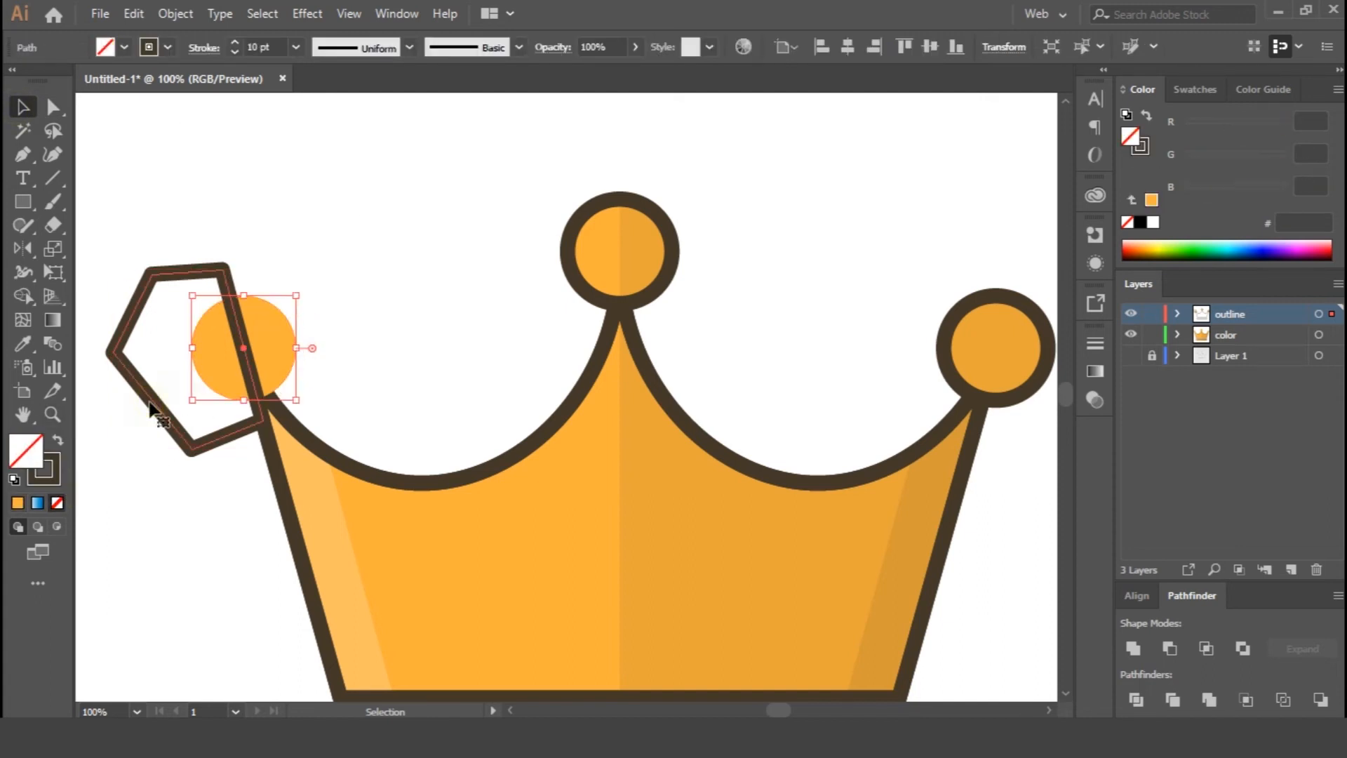
shift+click(286, 362)
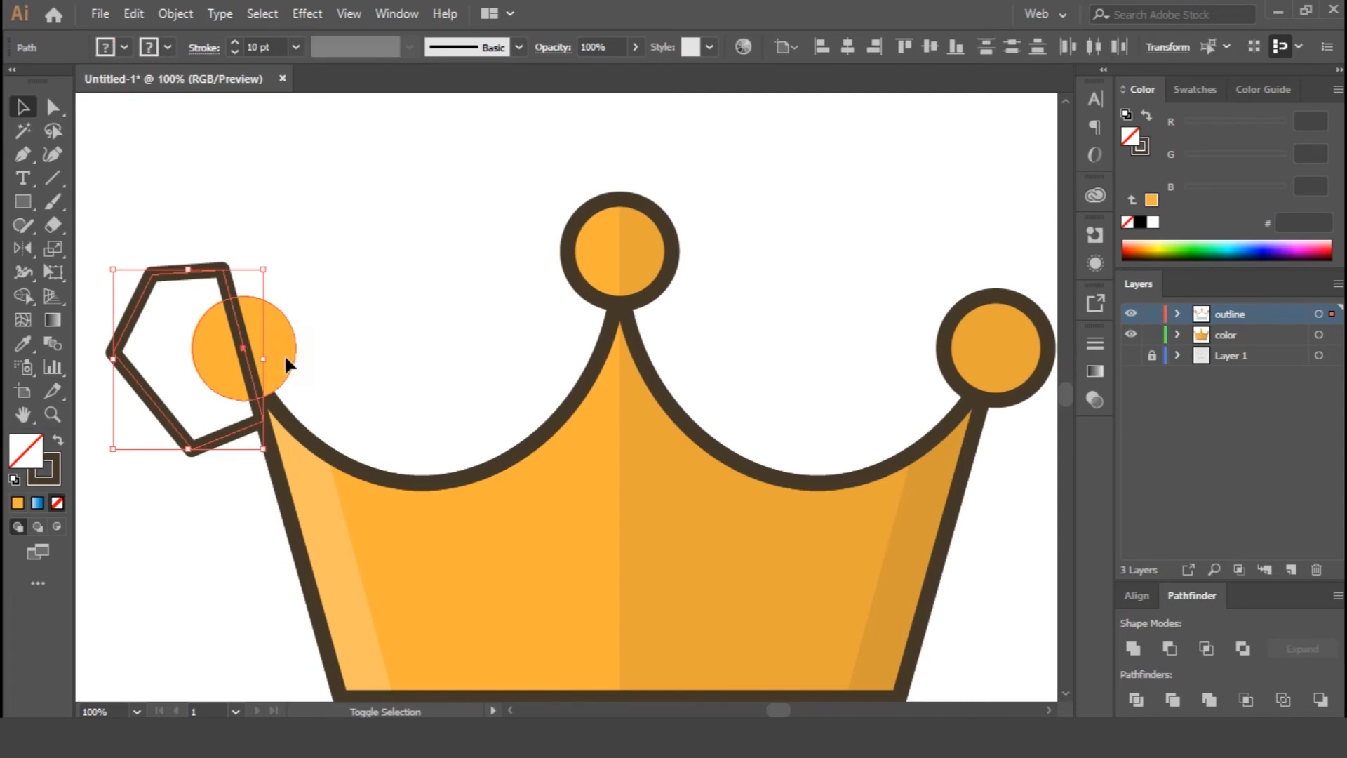
click(23, 293)
alt+click(158, 365)
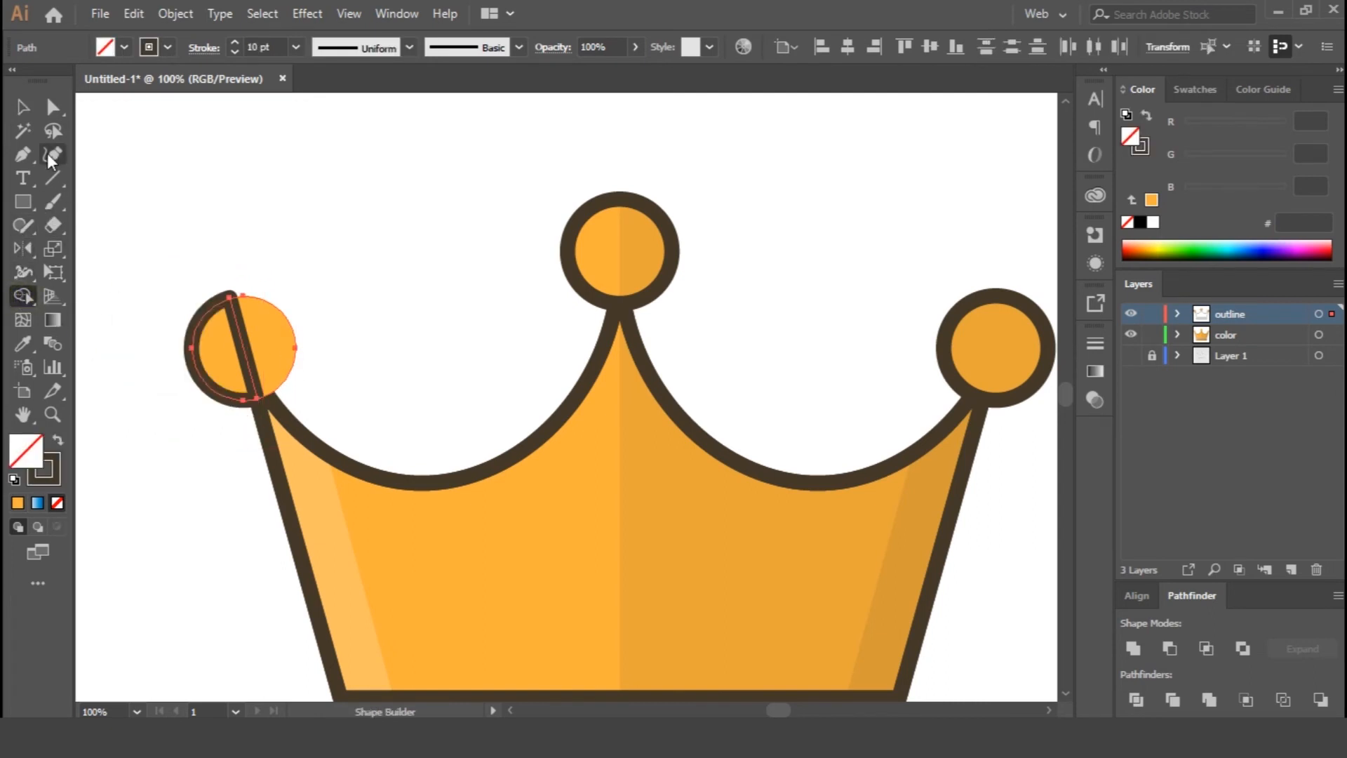
click(23, 107)
click(406, 243)
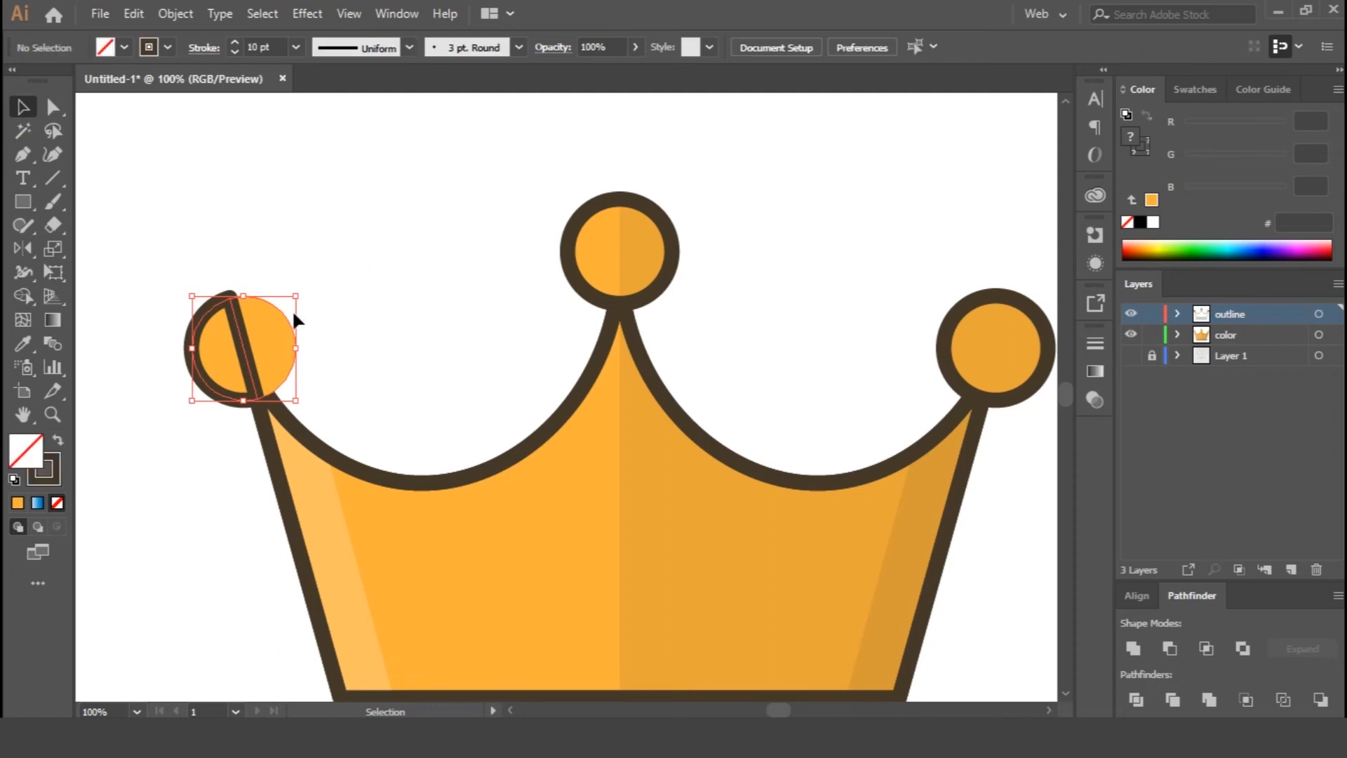
Apply the body highlight's white fill and 20% opacity to the left-tip circle's left part with the Eyedropper.
click(244, 360)
click(209, 226)
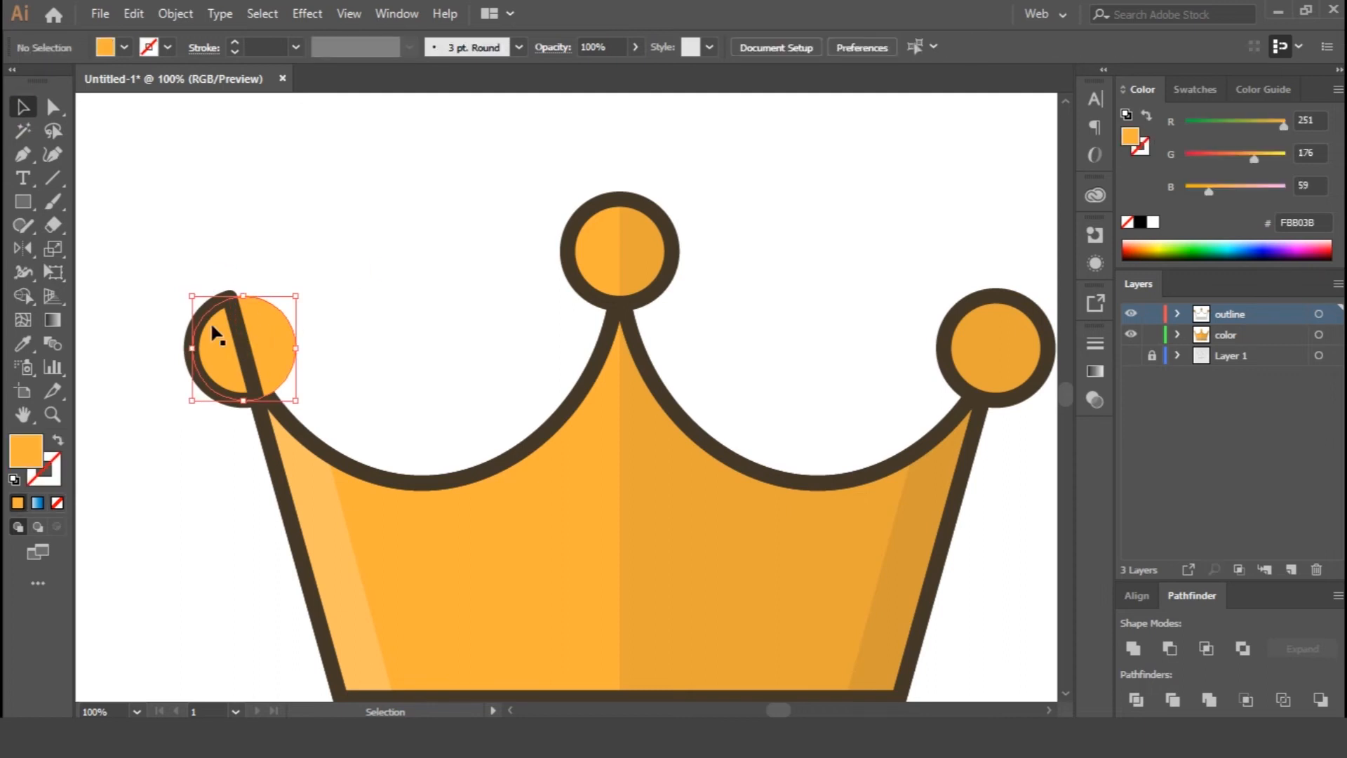
click(209, 387)
key(i)
click(316, 472)
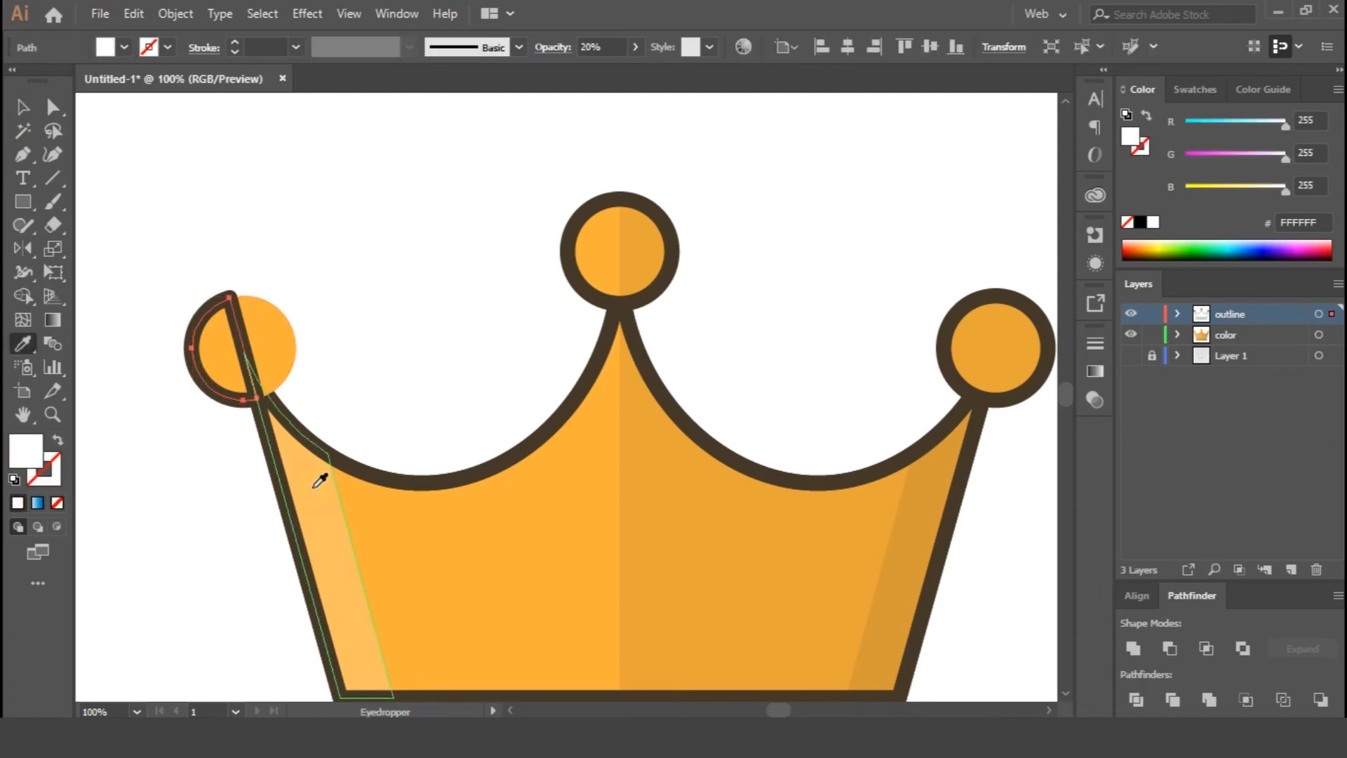
Copy the full orange circle on the left tip and paste it in front of its highlight.
click(23, 107)
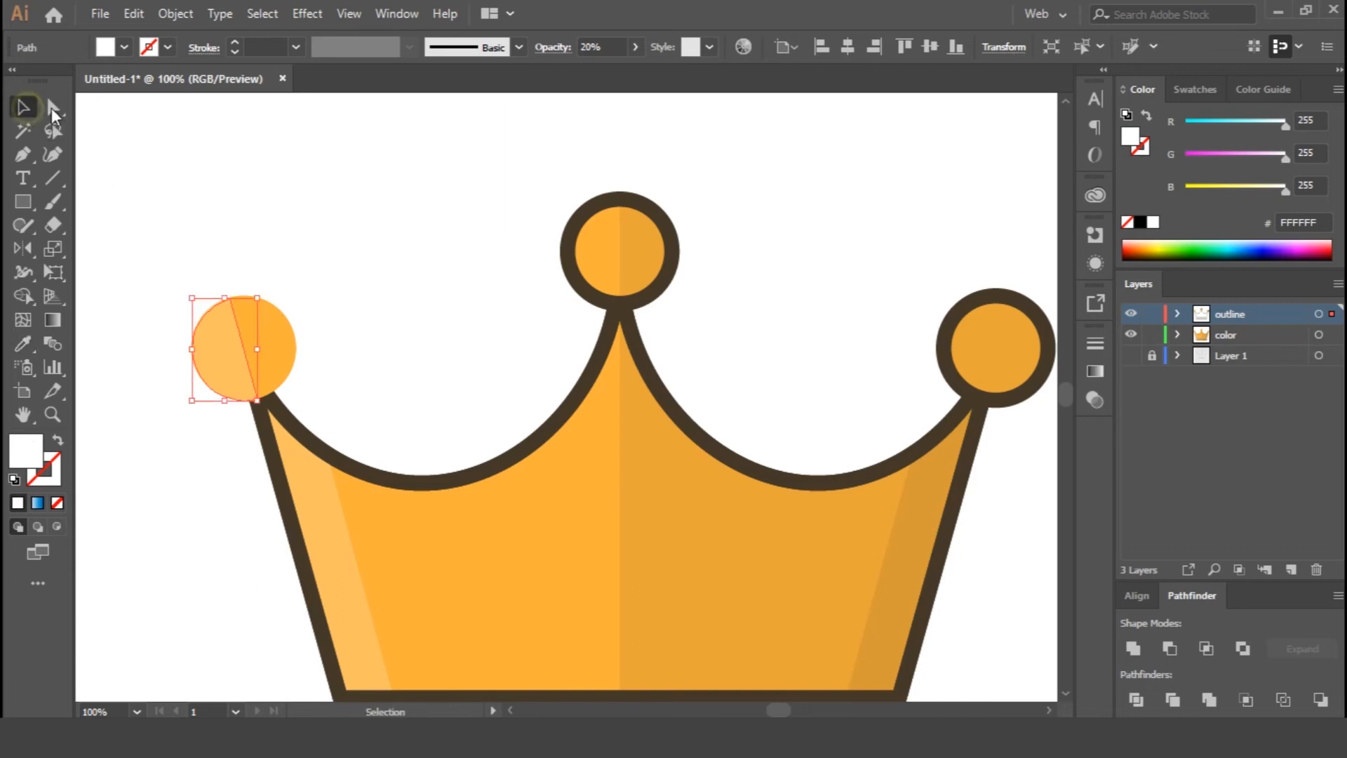
click(276, 326)
click(133, 14)
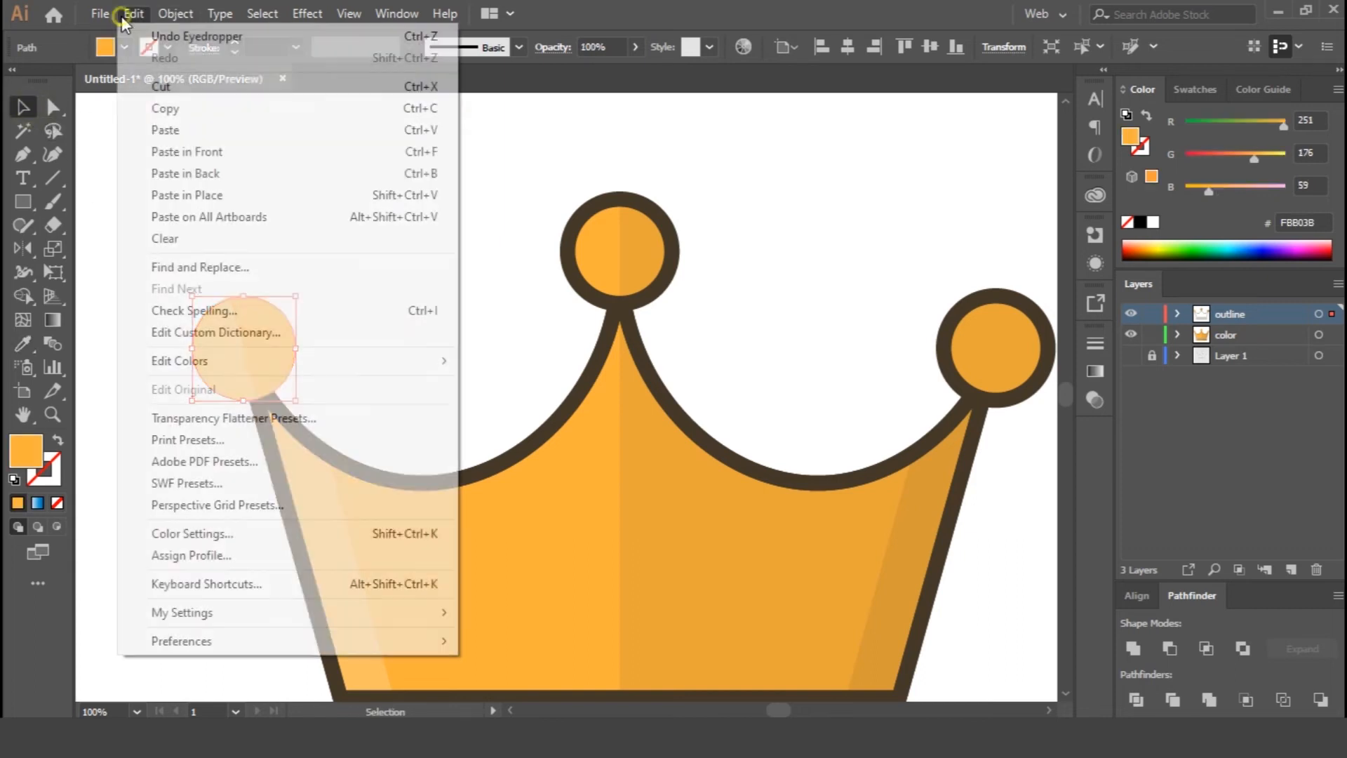
click(164, 108)
click(133, 14)
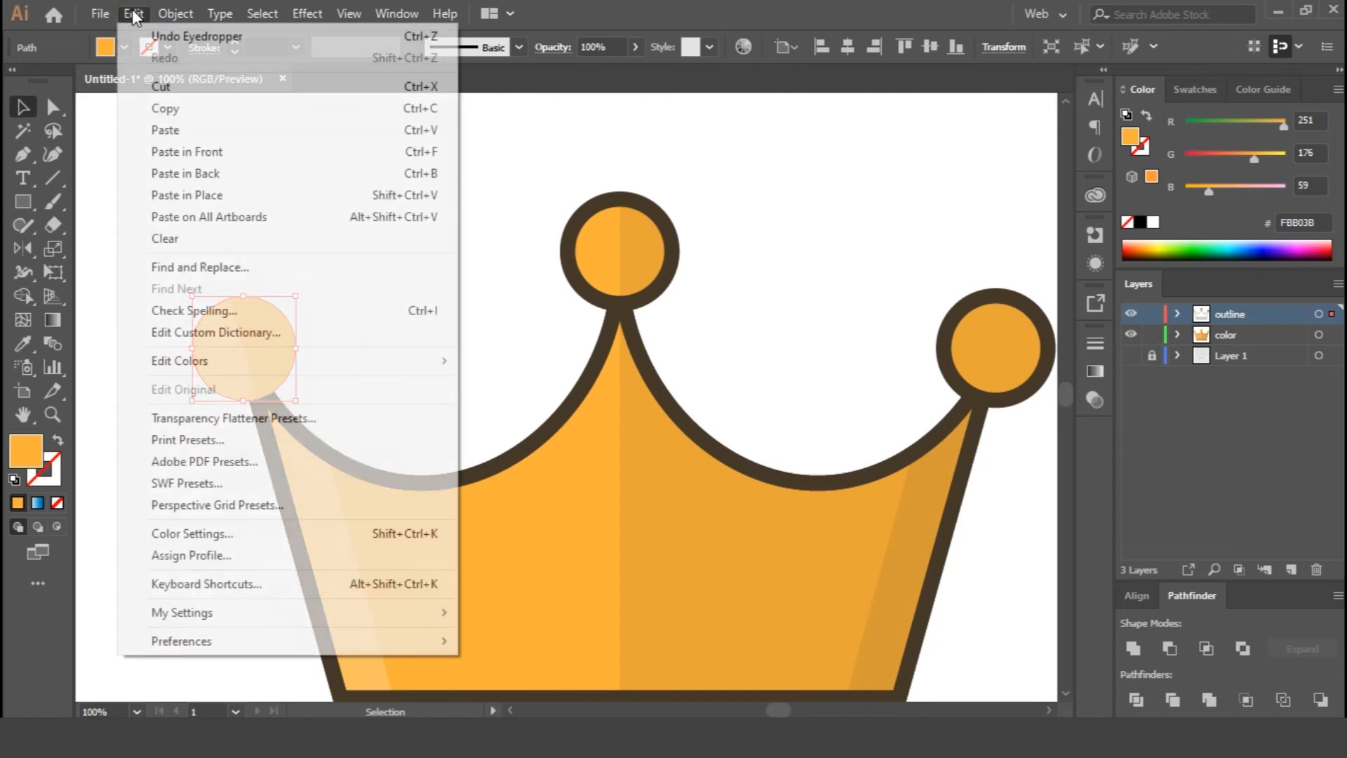
click(201, 152)
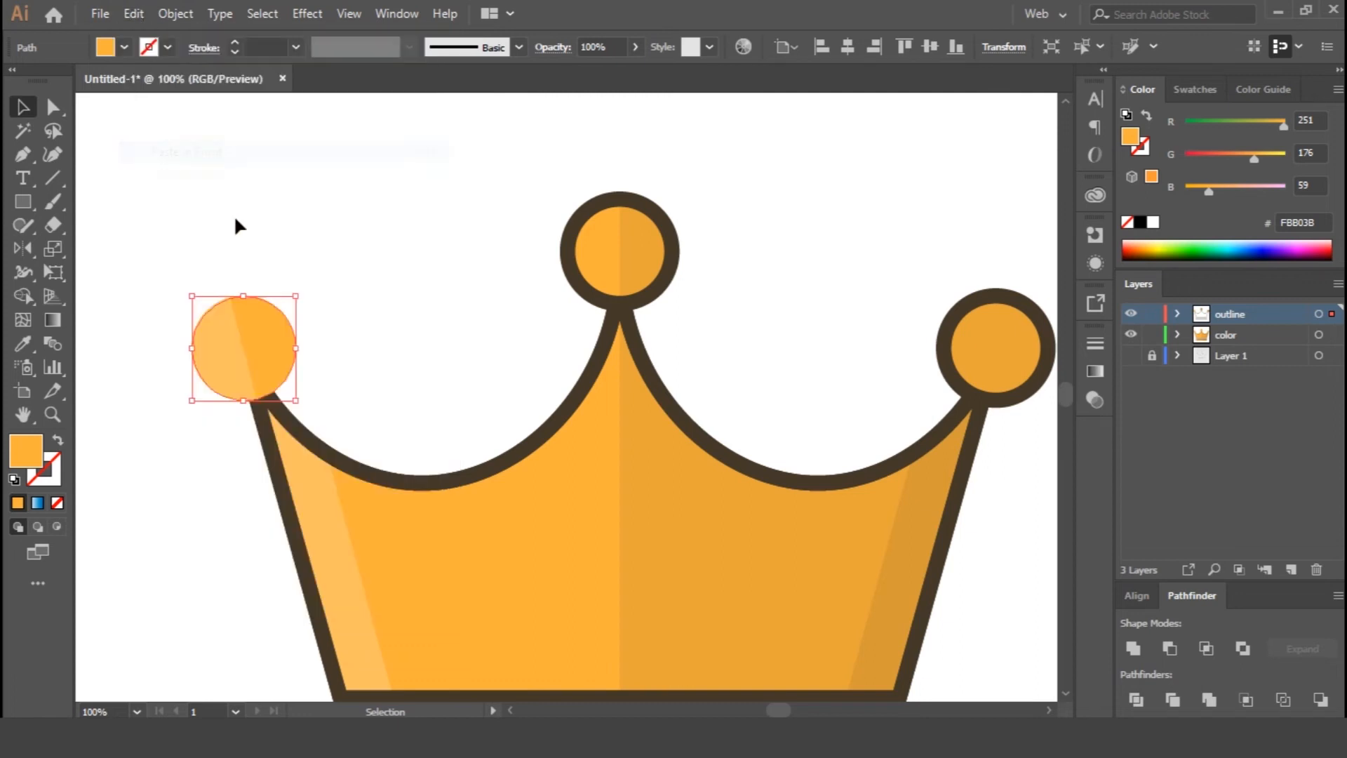
Apply the crown outline's 10 pt brown stroke and no fill to the pasted left-tip circle with the Eyedropper, and deselect it.
key(i)
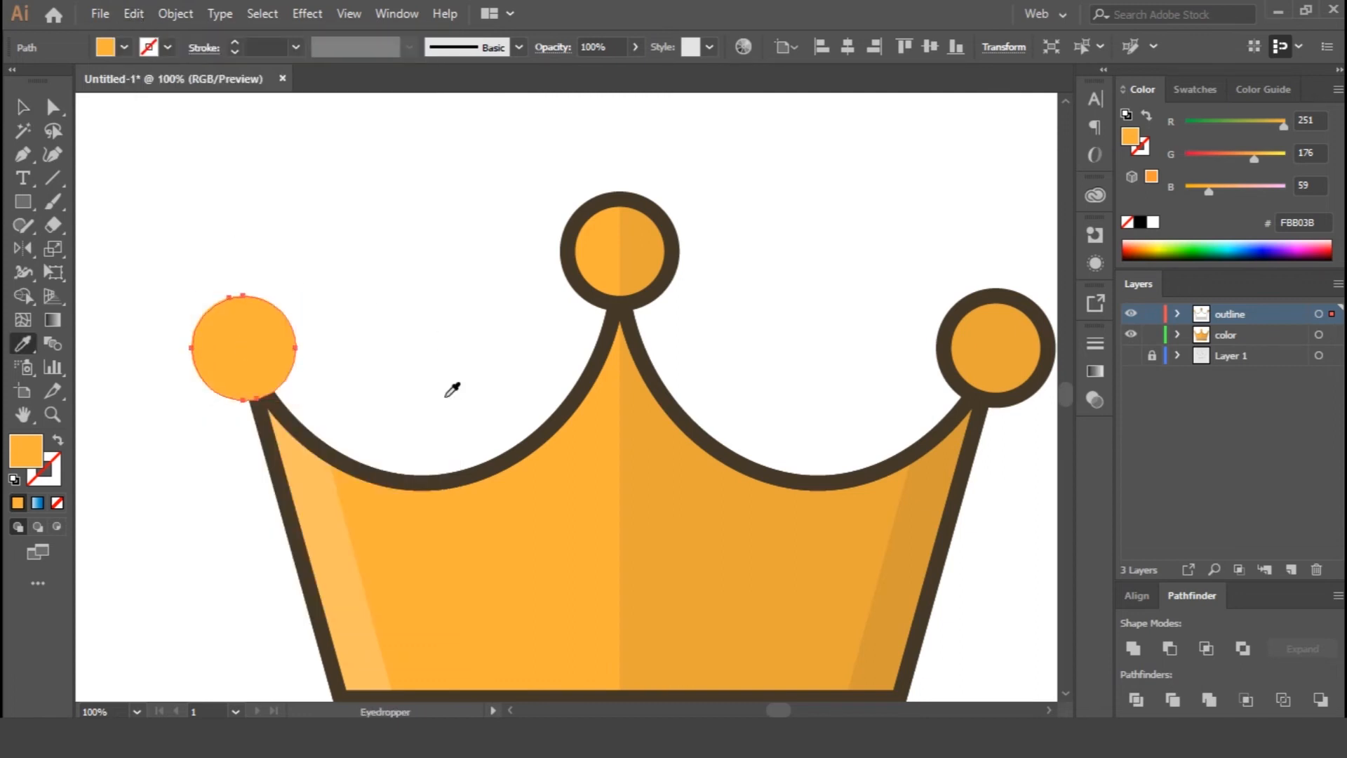
click(460, 475)
key(ctrl+z)
click(466, 480)
click(468, 477)
click(22, 108)
click(374, 233)
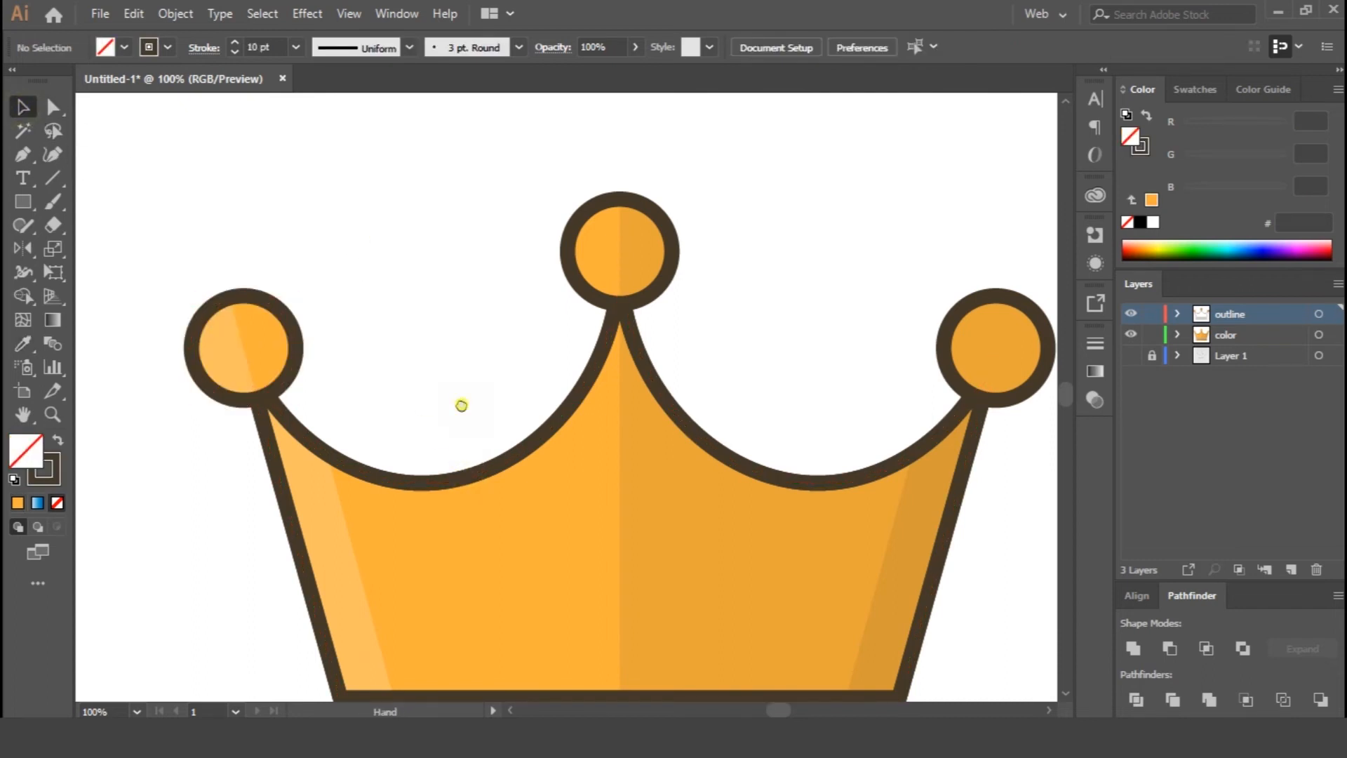
Draw a short slanted line with the Pen tool on the lower right of the crown body, beside the dark edge shading.
drag(460, 403, 436, 292)
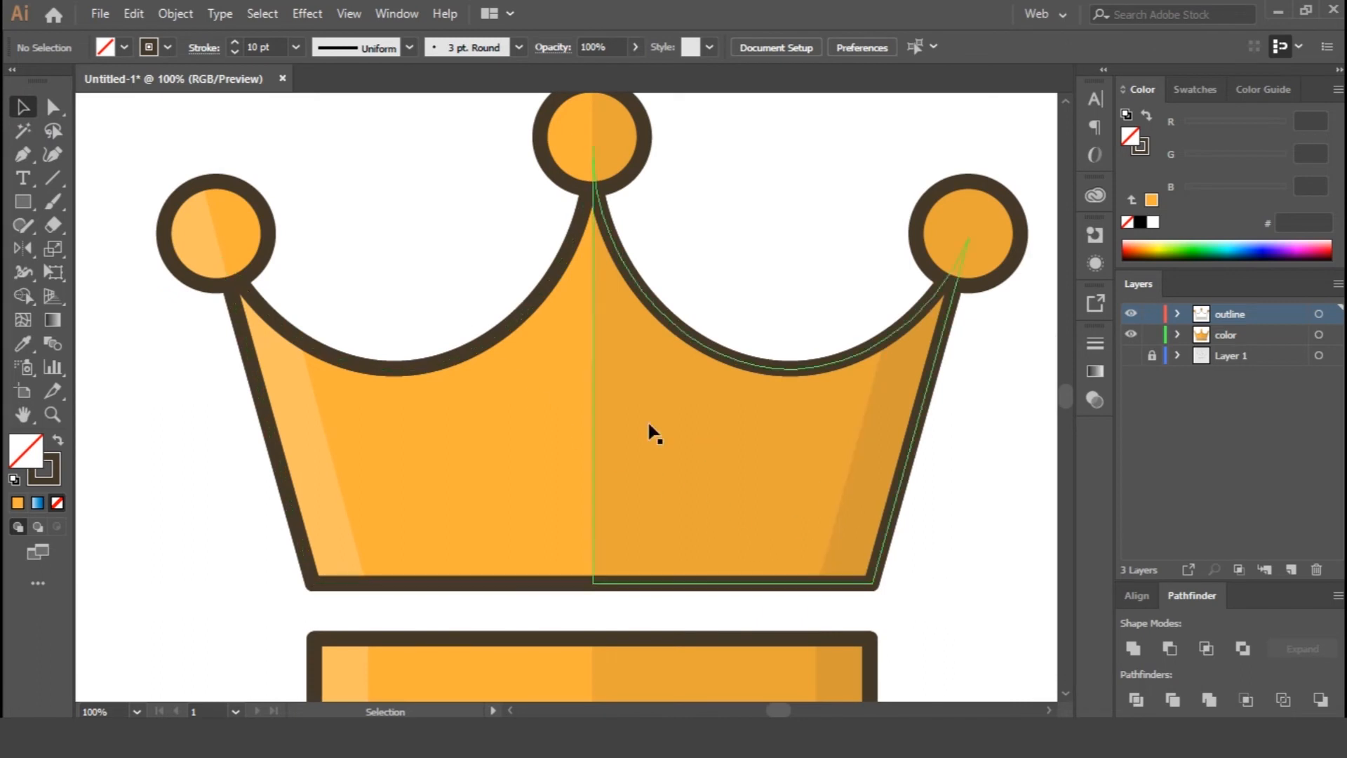
drag(802, 519, 746, 463)
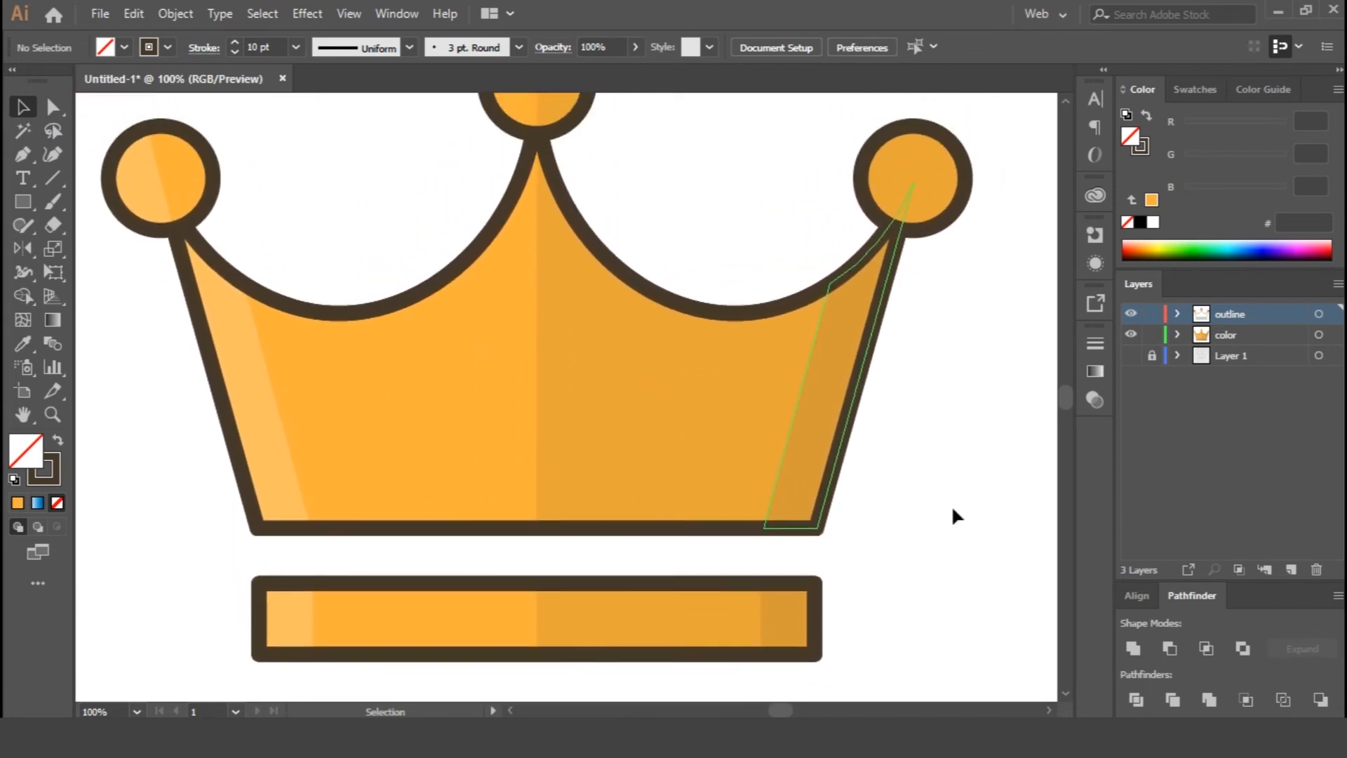
click(23, 154)
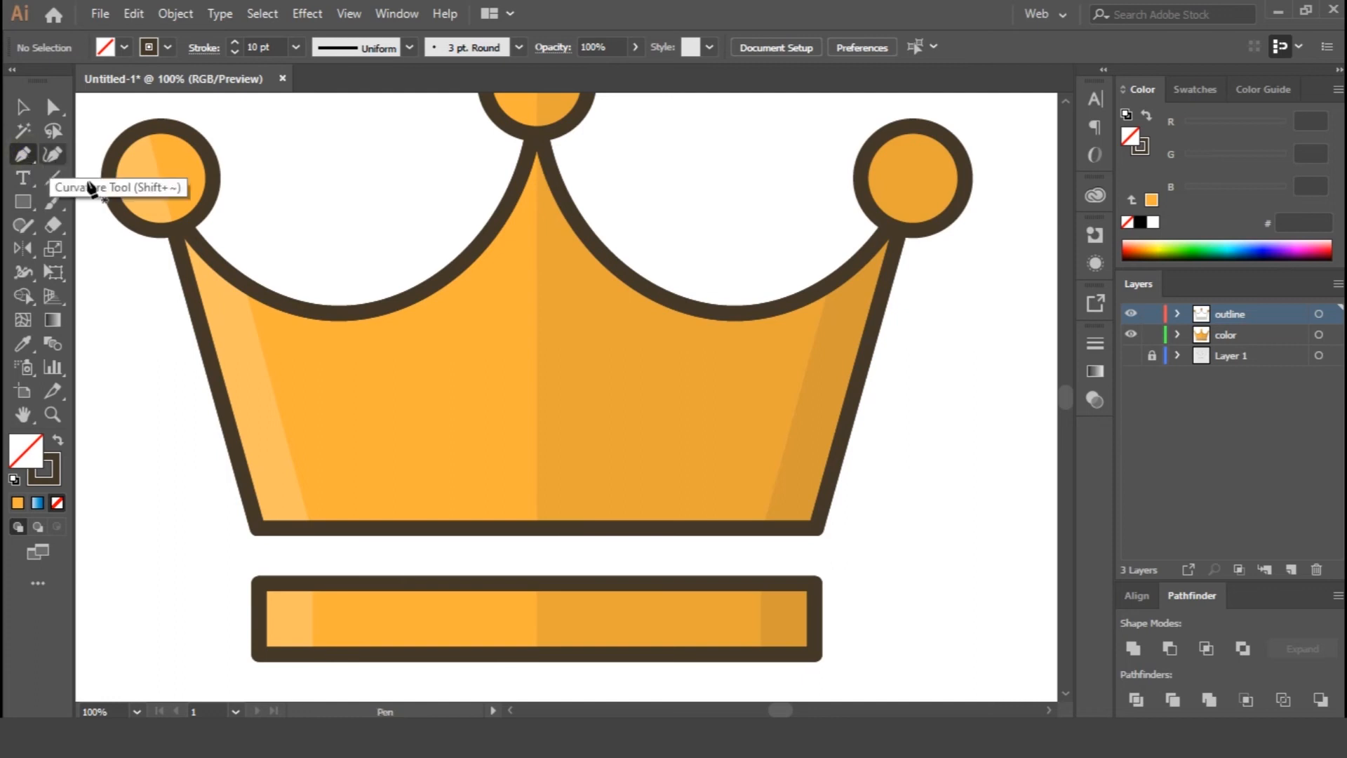
ctrl+click(354, 315)
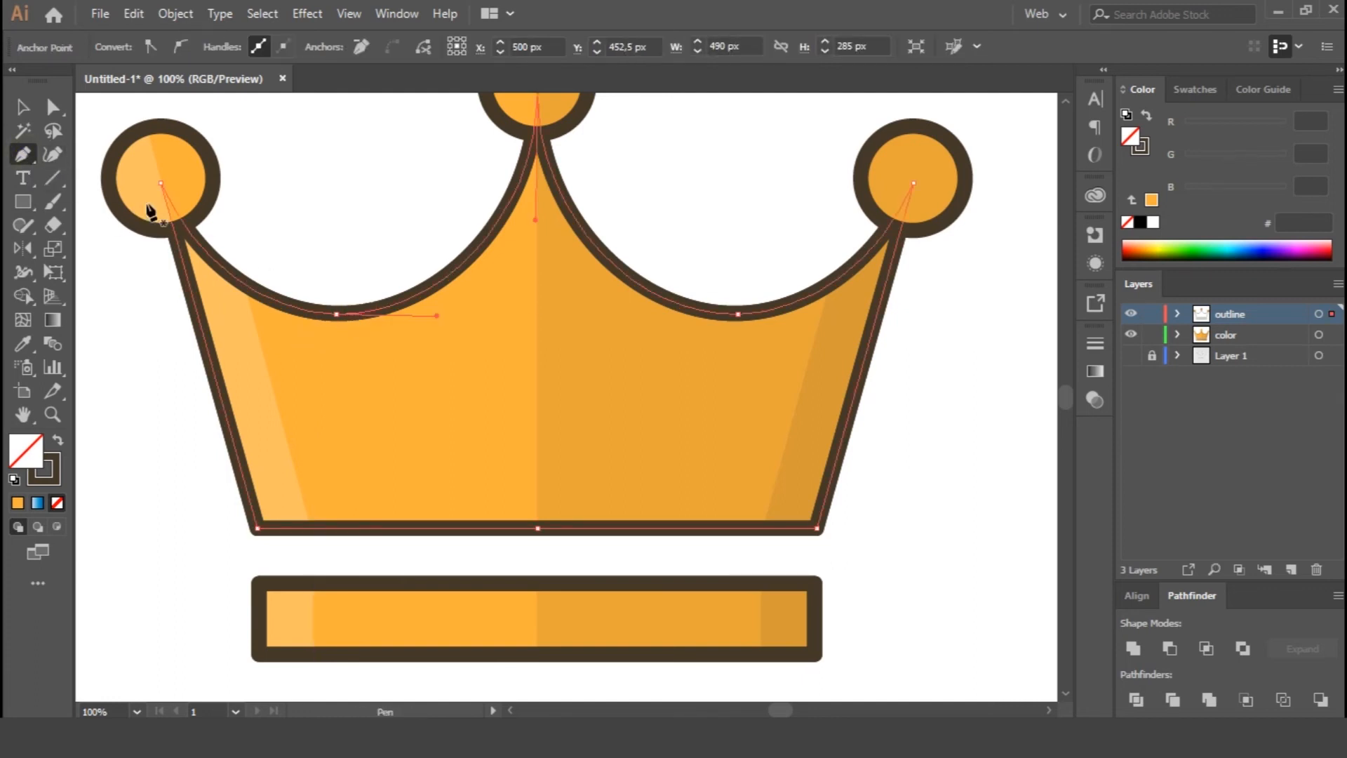
key(ctrl+z)
key(ctrl+shift+z)
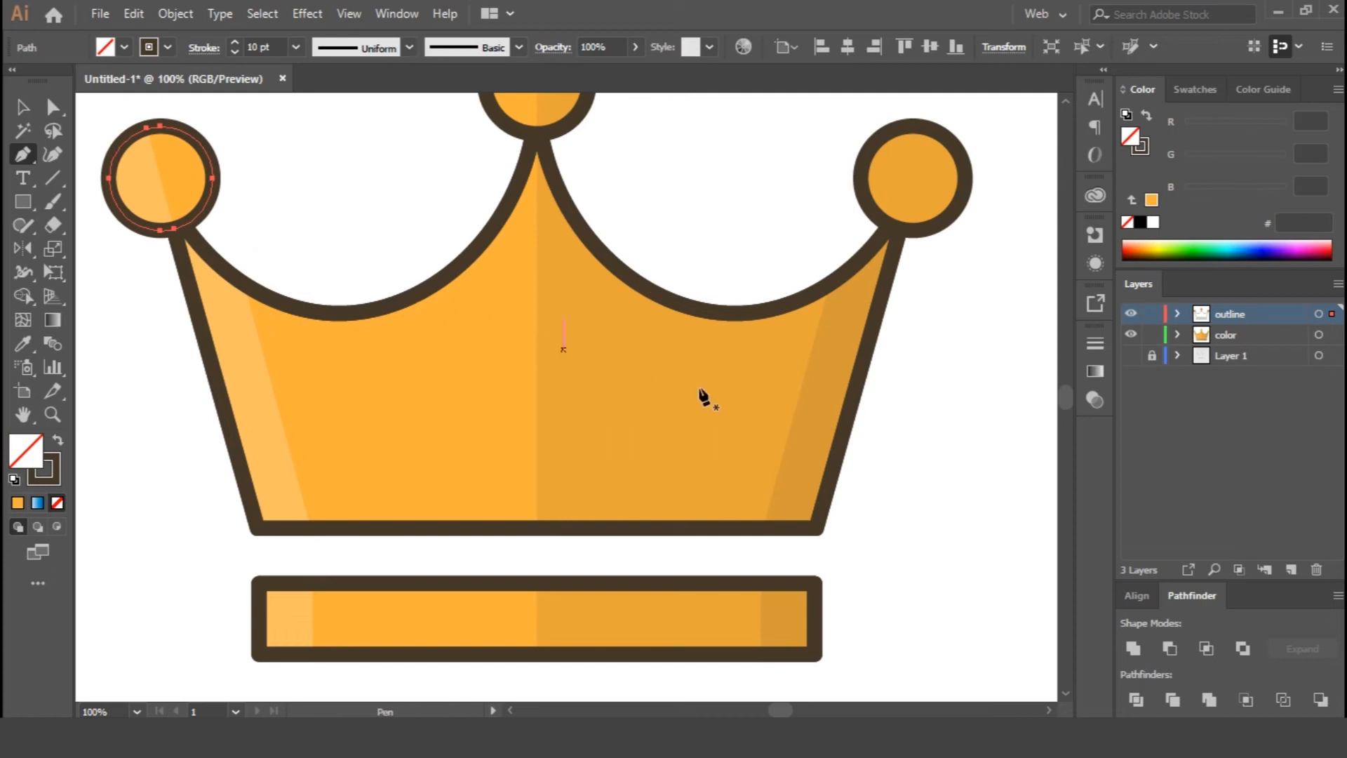
click(768, 393)
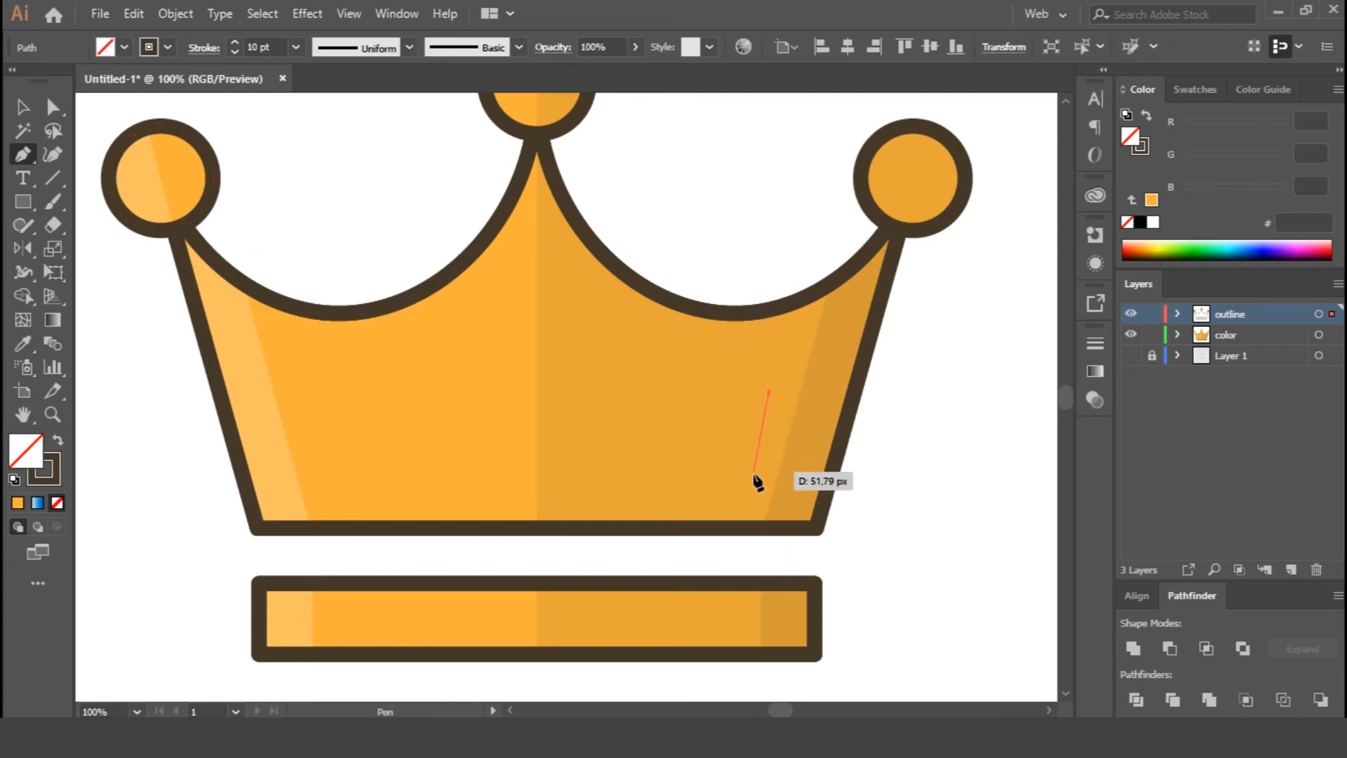
click(746, 503)
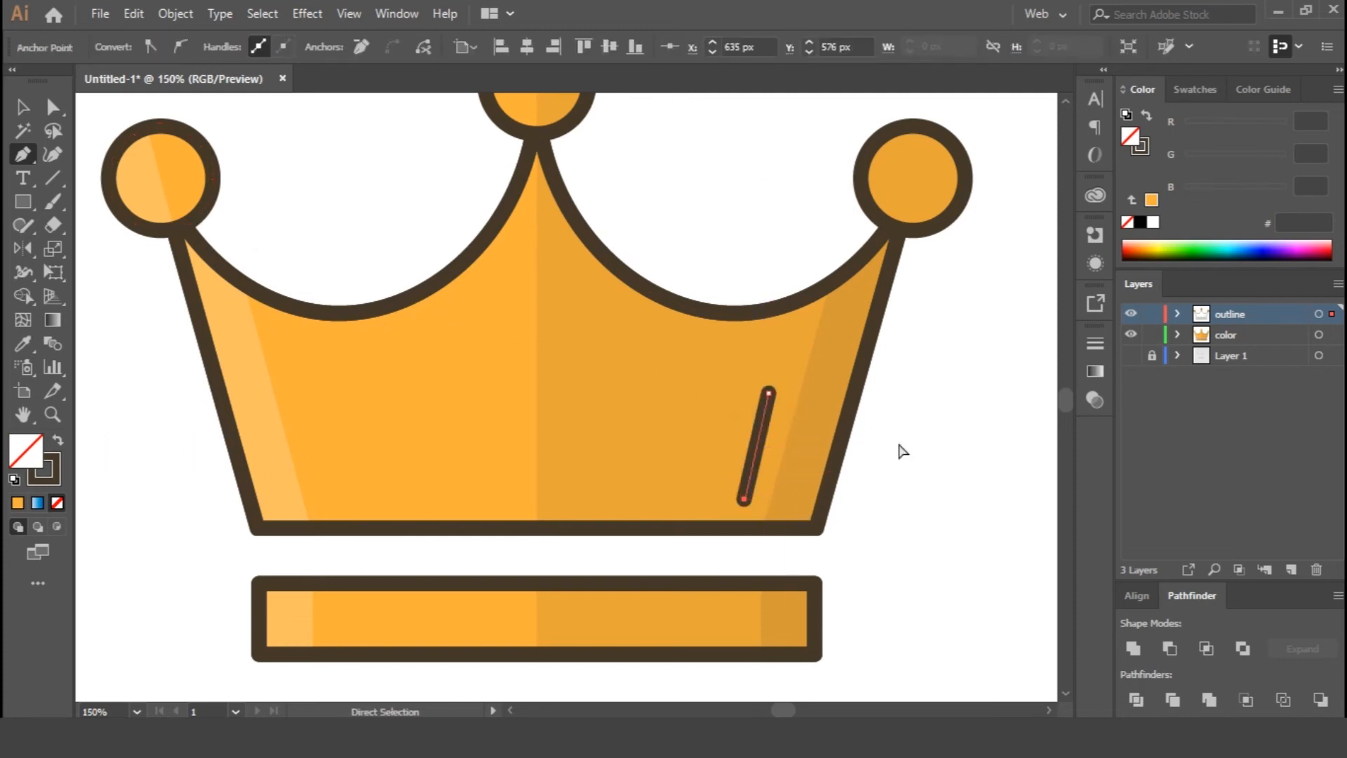
Give the slanted line the body's orange FBB03B as its stroke color with no fill, and deselect it.
key(ctrl+plus)
mouse_move(896, 294)
mouse_down()
mouse_move(856, 412)
mouse_move(909, 408)
mouse_up()
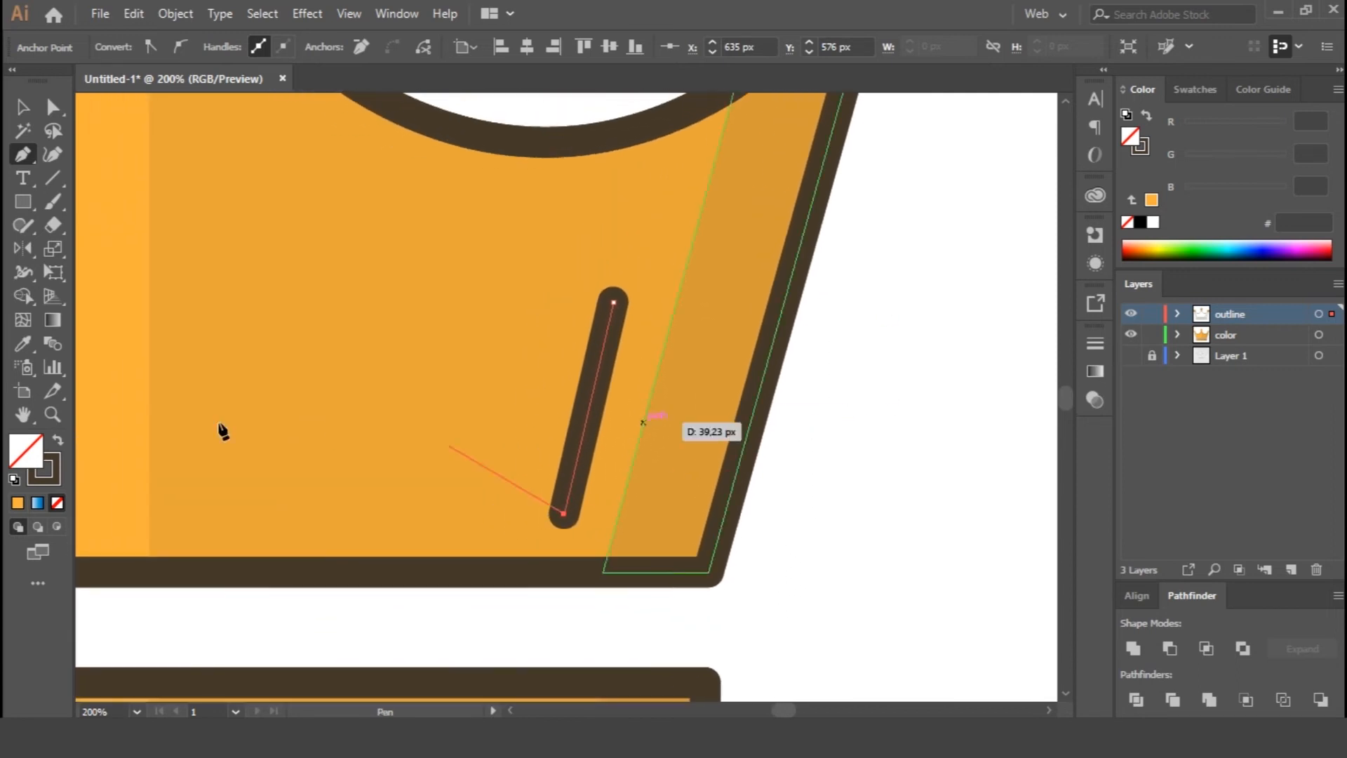
click(55, 474)
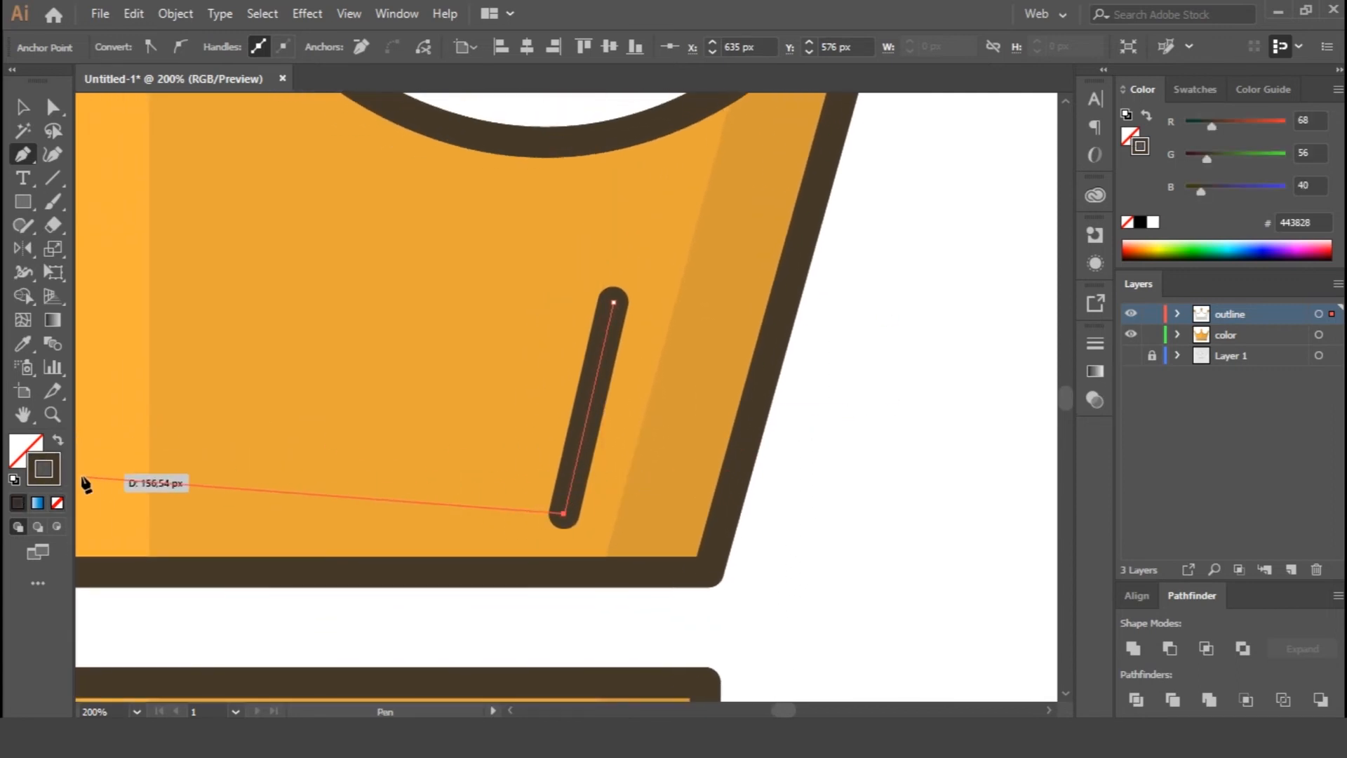
key(i)
click(108, 395)
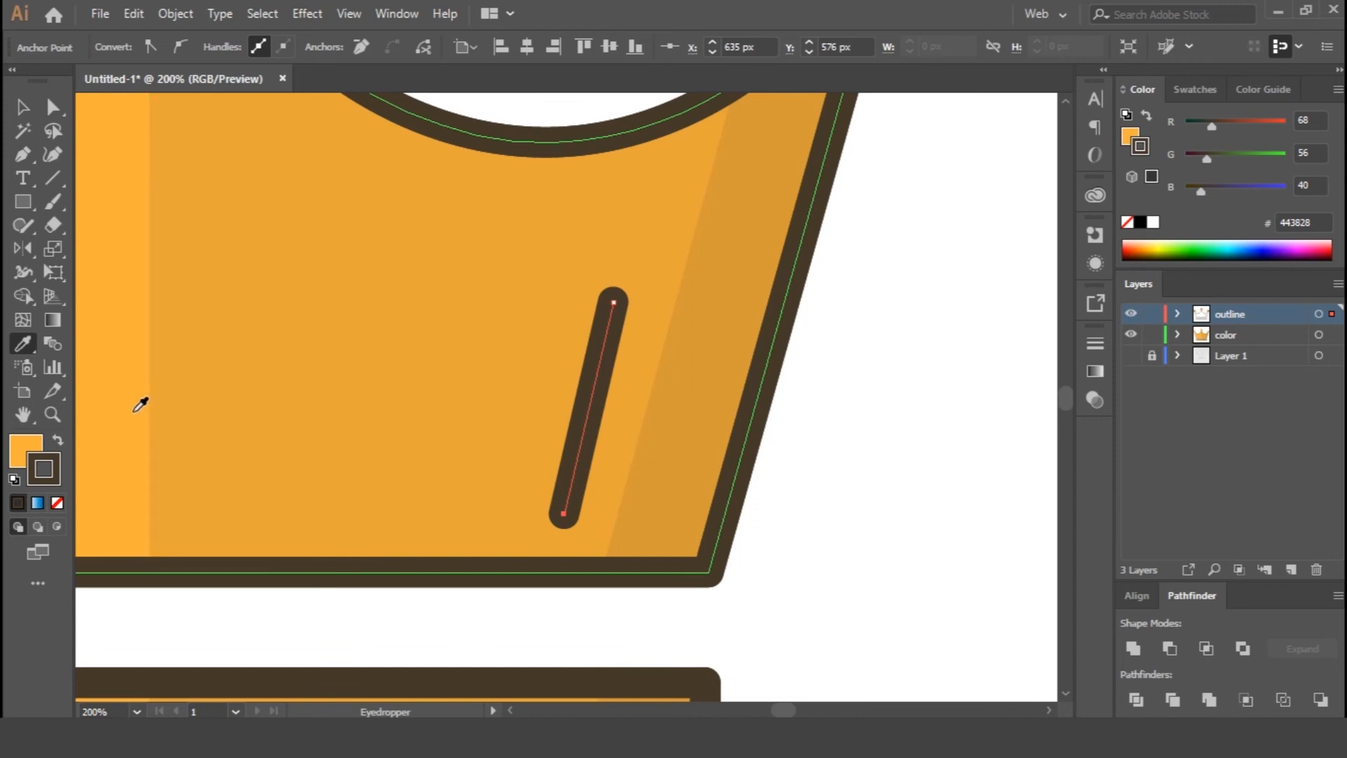
click(60, 447)
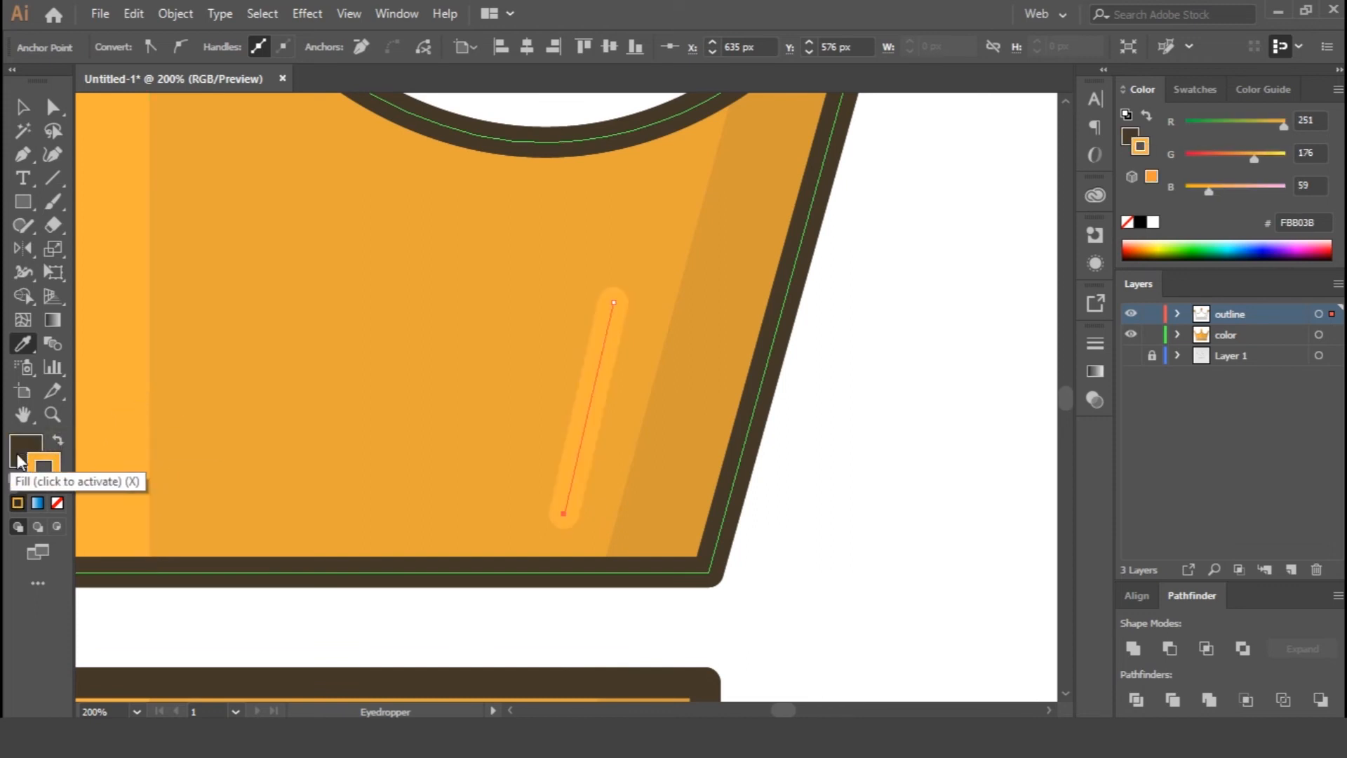
click(58, 504)
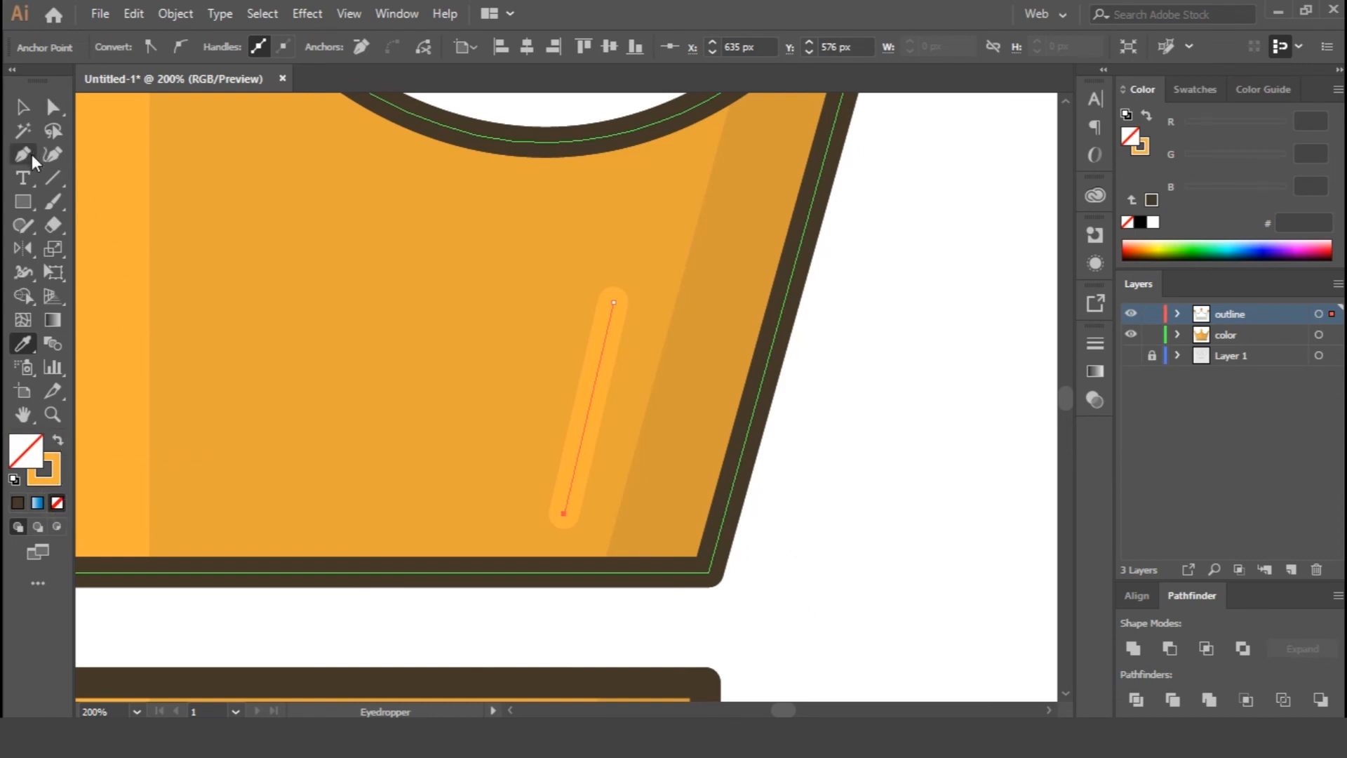
click(22, 107)
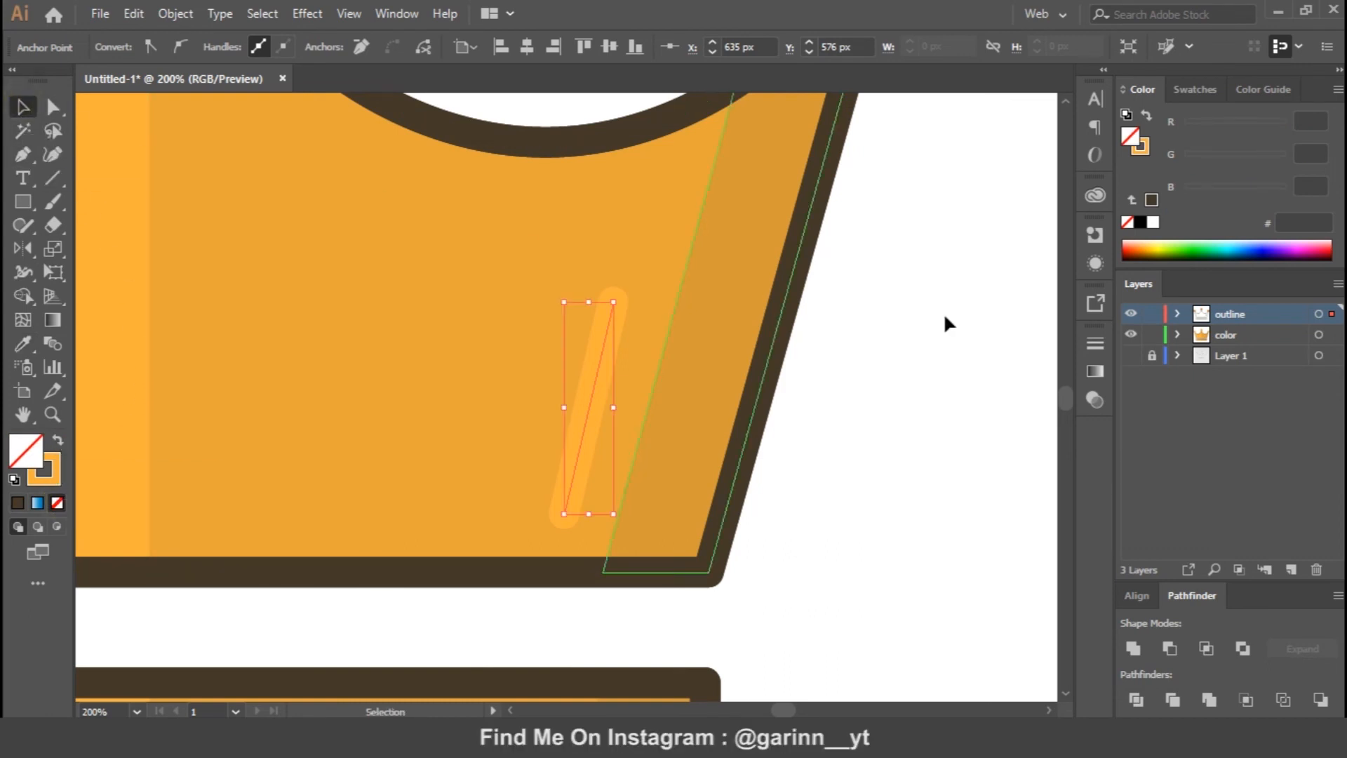
click(980, 319)
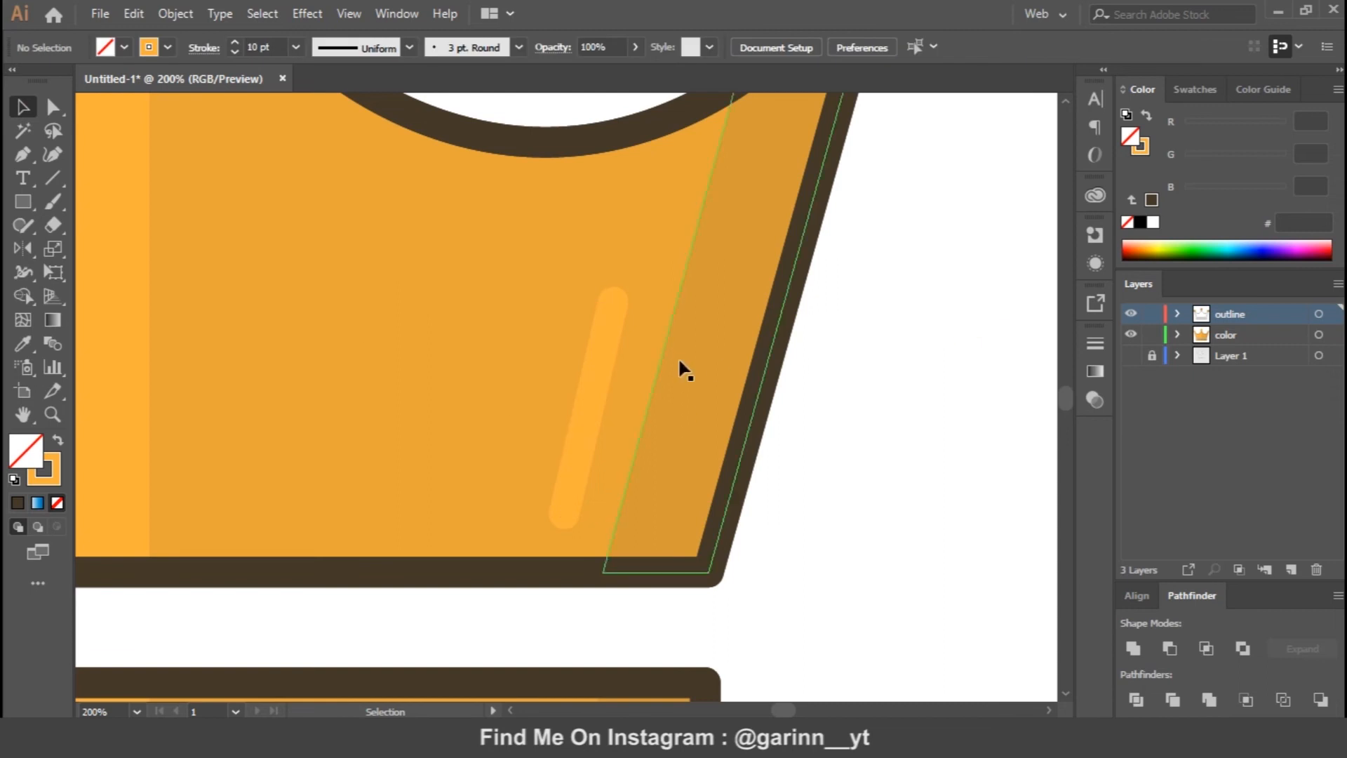
Set the slanted line's stroke to 15 pt and move its upper endpoint to about X 658 px, Y 493 px.
click(598, 369)
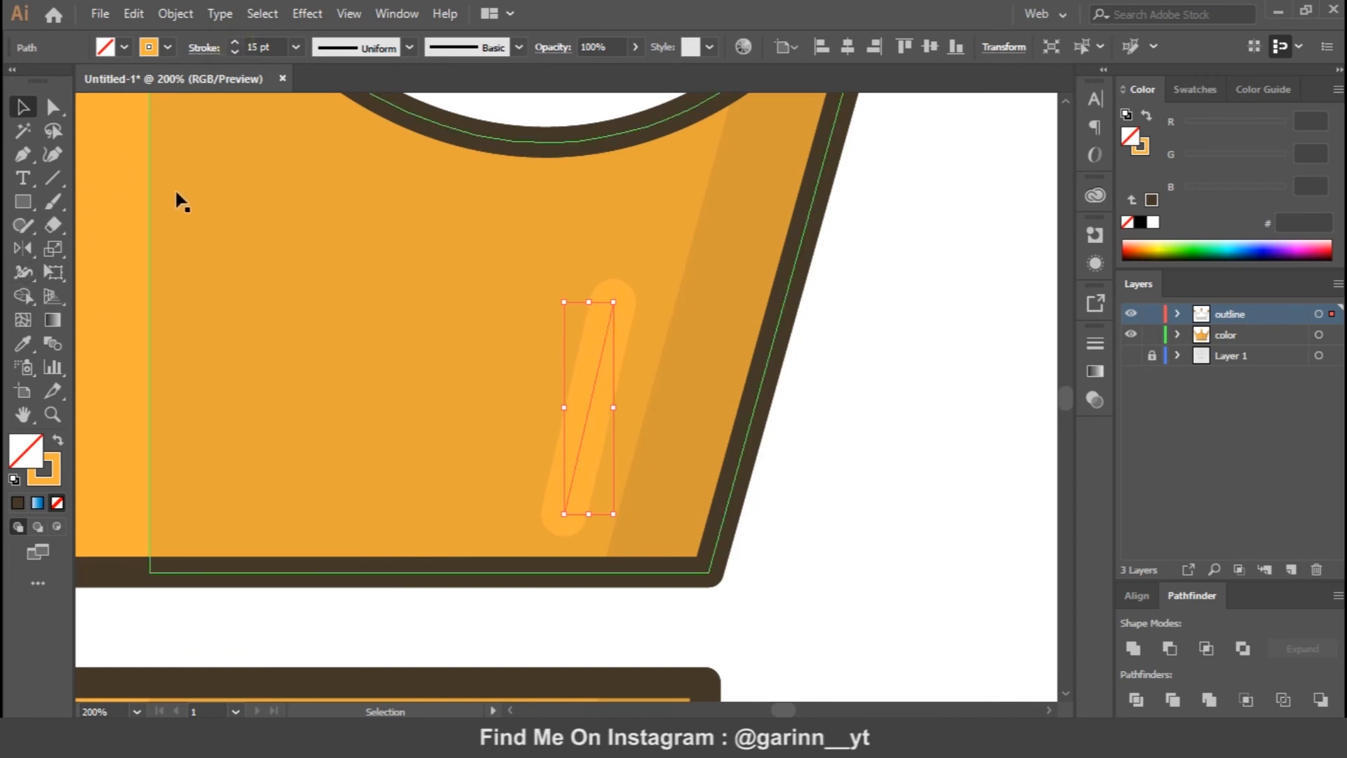
click(54, 106)
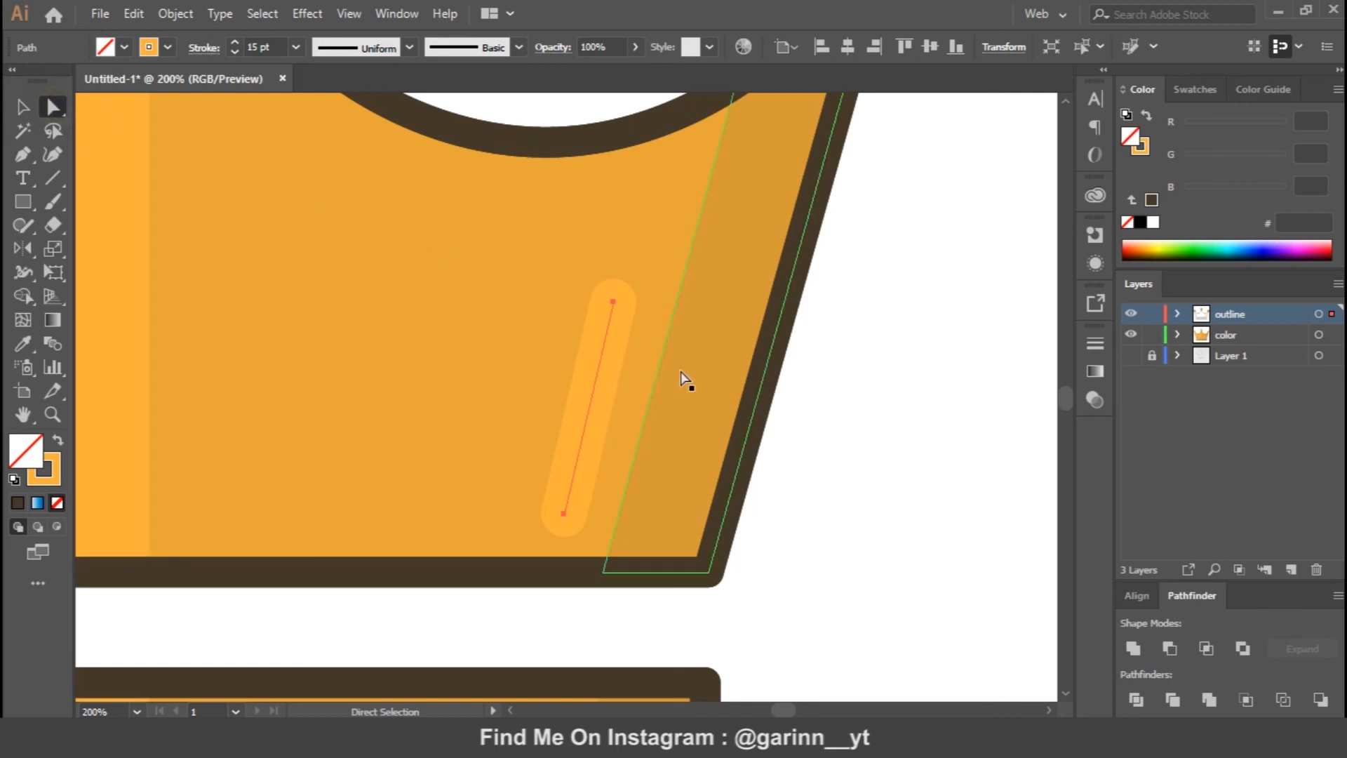
click(614, 303)
mouse_move(613, 302)
mouse_down()
mouse_move(627, 258)
mouse_move(621, 304)
mouse_up()
Widen the middle of the slanted orange line and taper both its ends with the Width tool.
click(25, 272)
drag(602, 380, 627, 387)
mouse_move(635, 269)
mouse_down()
mouse_move(651, 261)
mouse_move(620, 347)
mouse_up()
drag(574, 519, 569, 517)
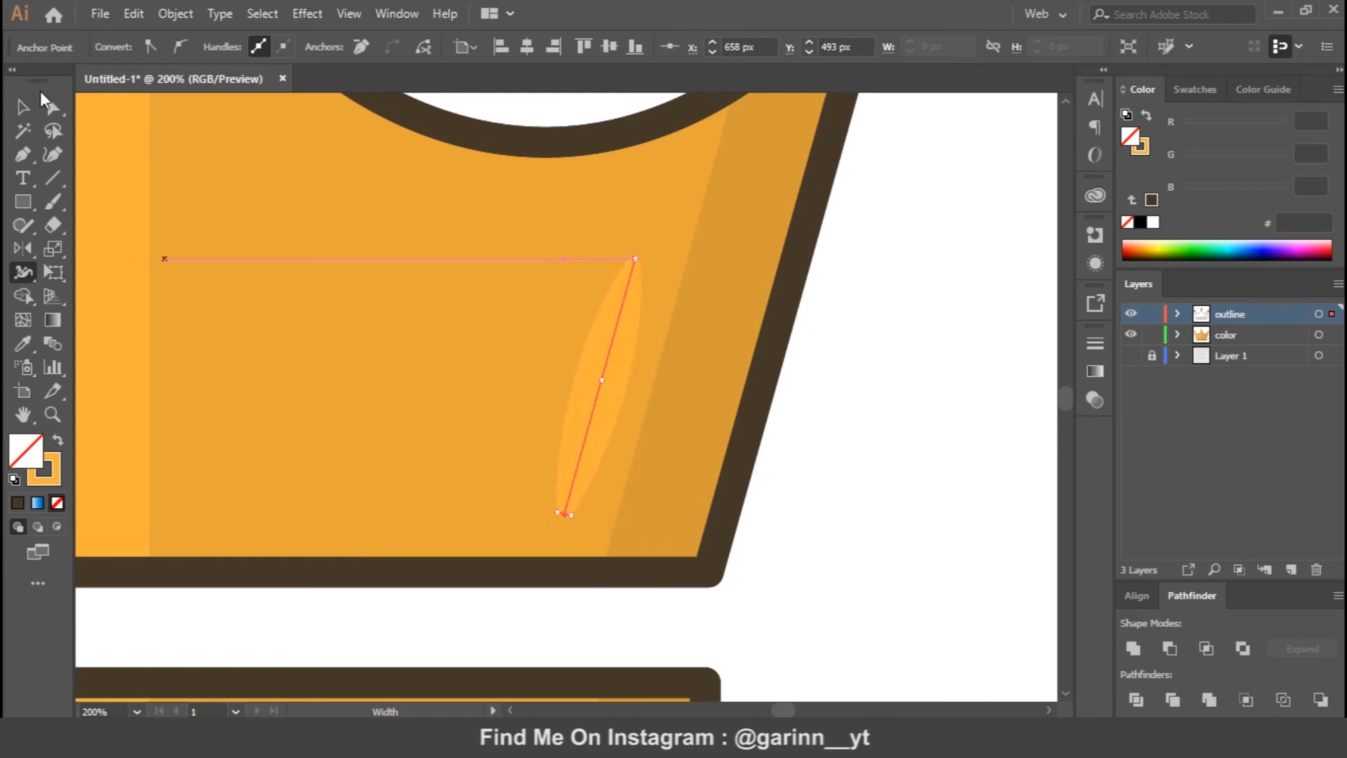
Copy the tapered orange shine stroke and paste the duplicate directly in front of the original.
click(23, 108)
click(133, 14)
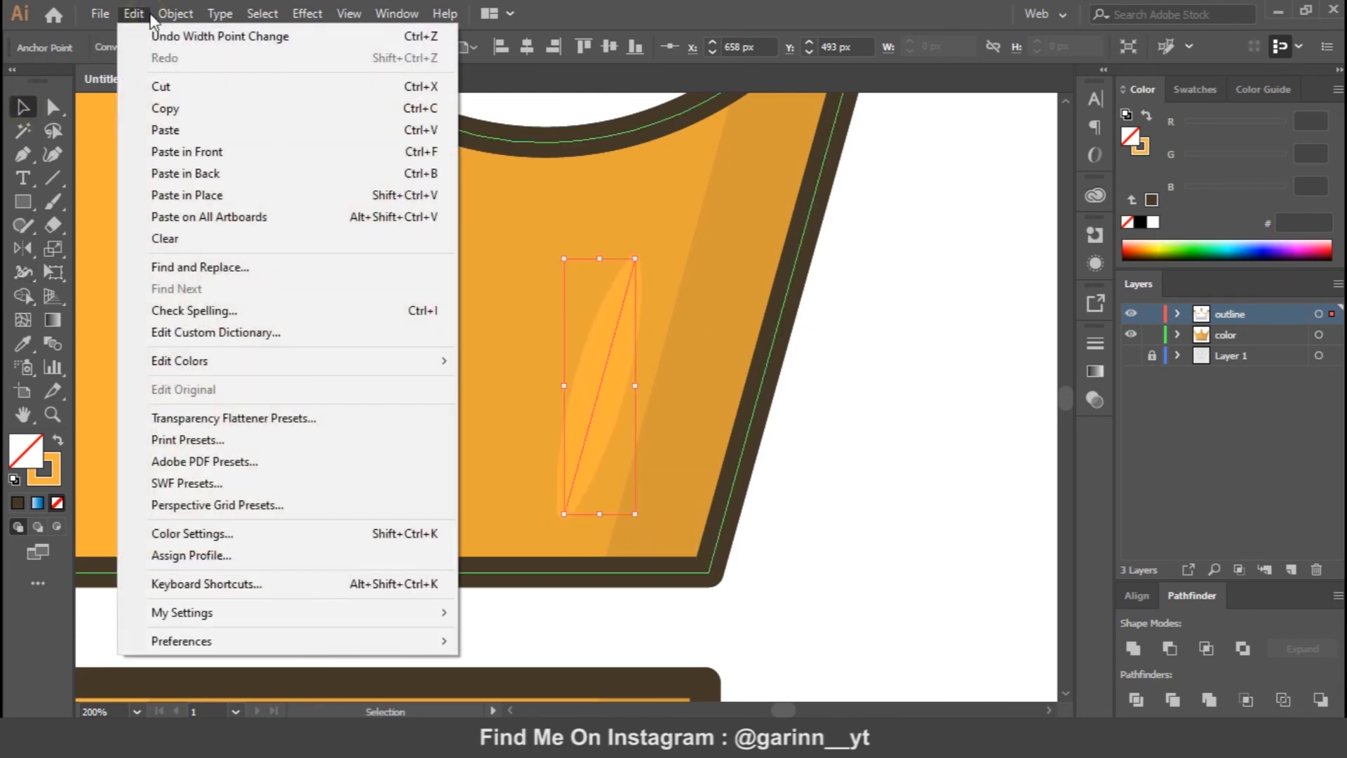
click(161, 109)
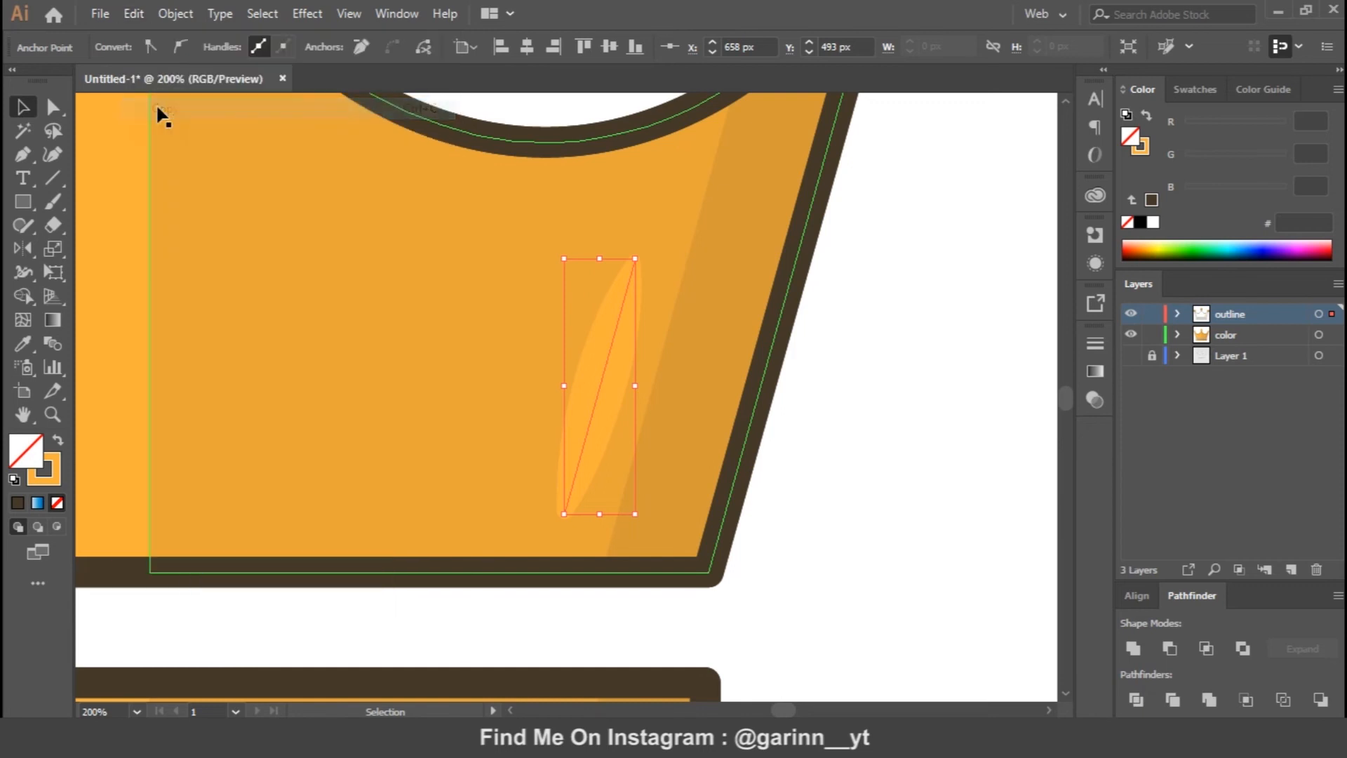
click(134, 14)
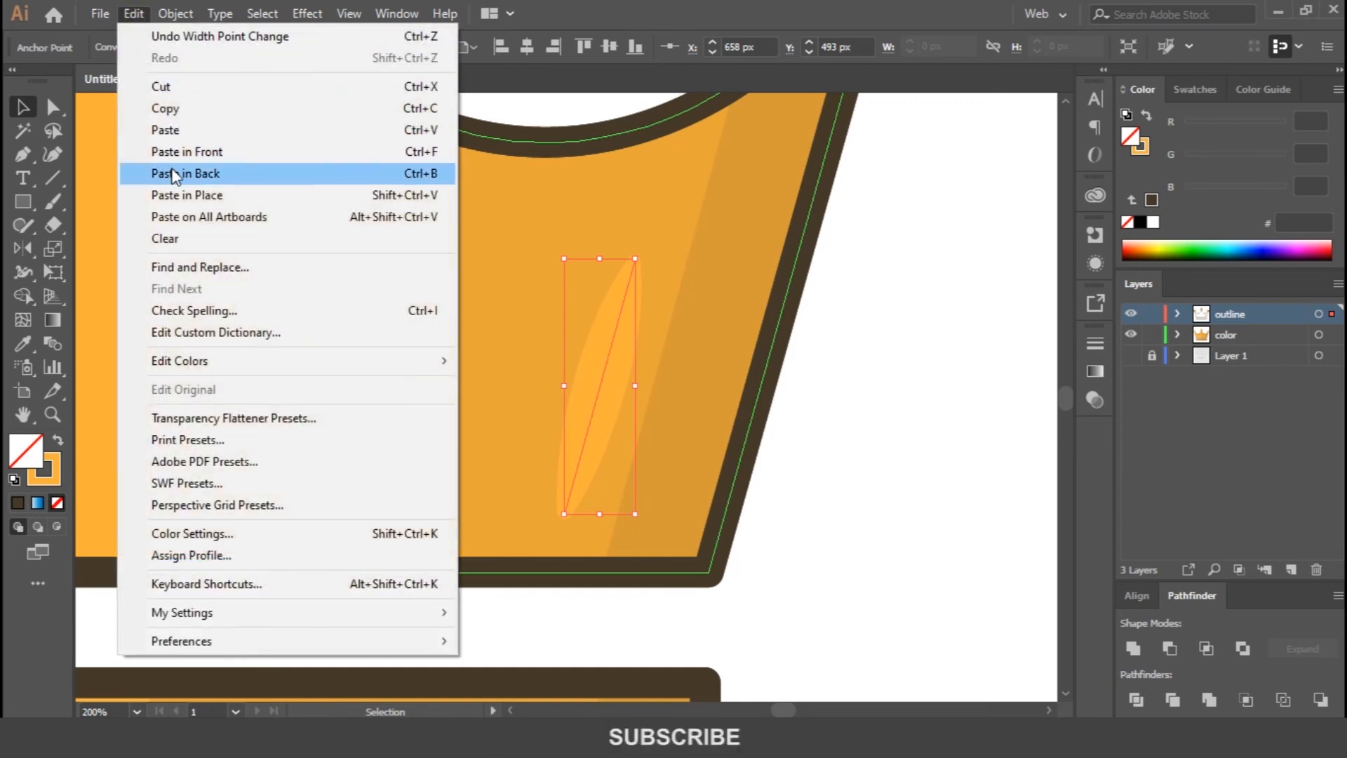
click(210, 152)
Move the duplicated shine stroke to the left part of the crown body and rotate it parallel to the light edge highlight.
drag(603, 384, 158, 357)
key(space)
drag(276, 367, 839, 367)
drag(724, 335, 307, 345)
drag(339, 232, 260, 237)
drag(294, 384, 261, 395)
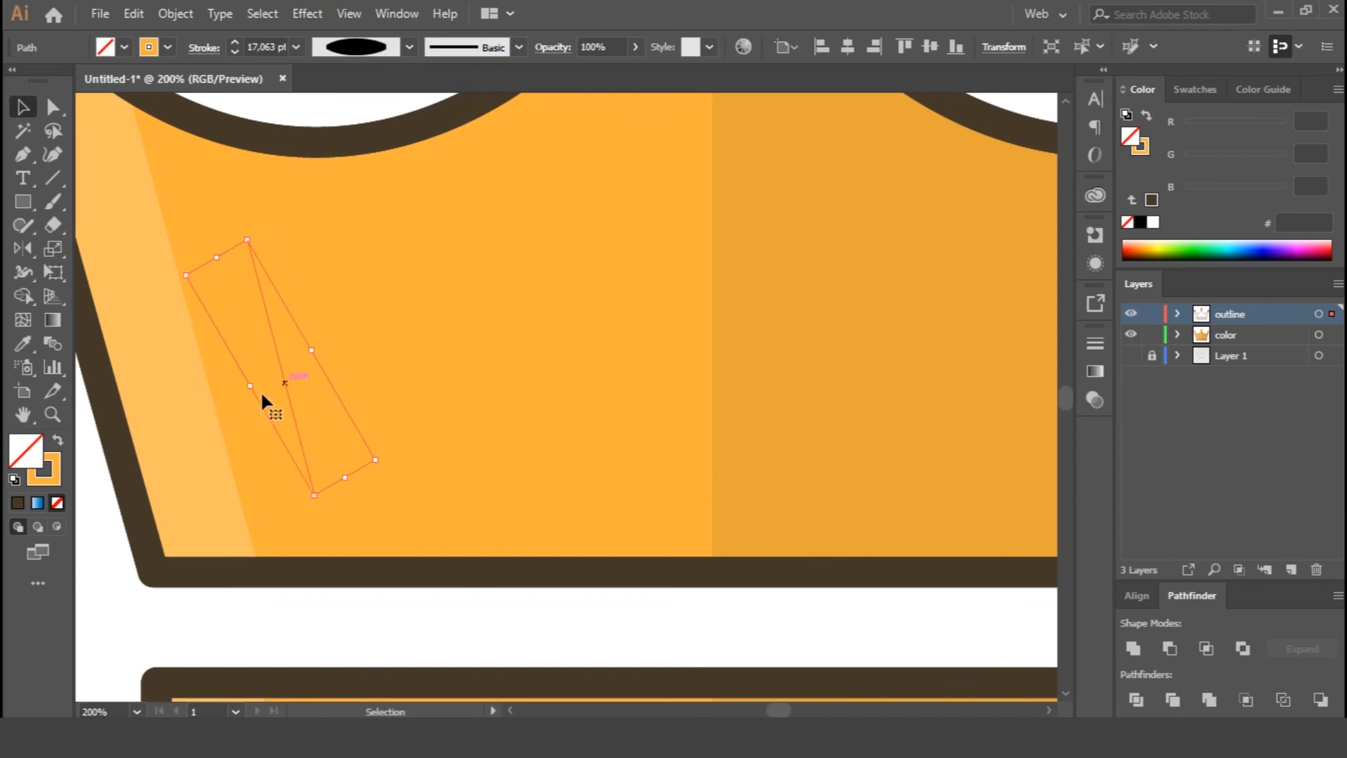
Sample the light edge highlight onto the duplicated line, then swap its colors for a white FFFFFF stroke at 20% opacity without fill.
click(54, 473)
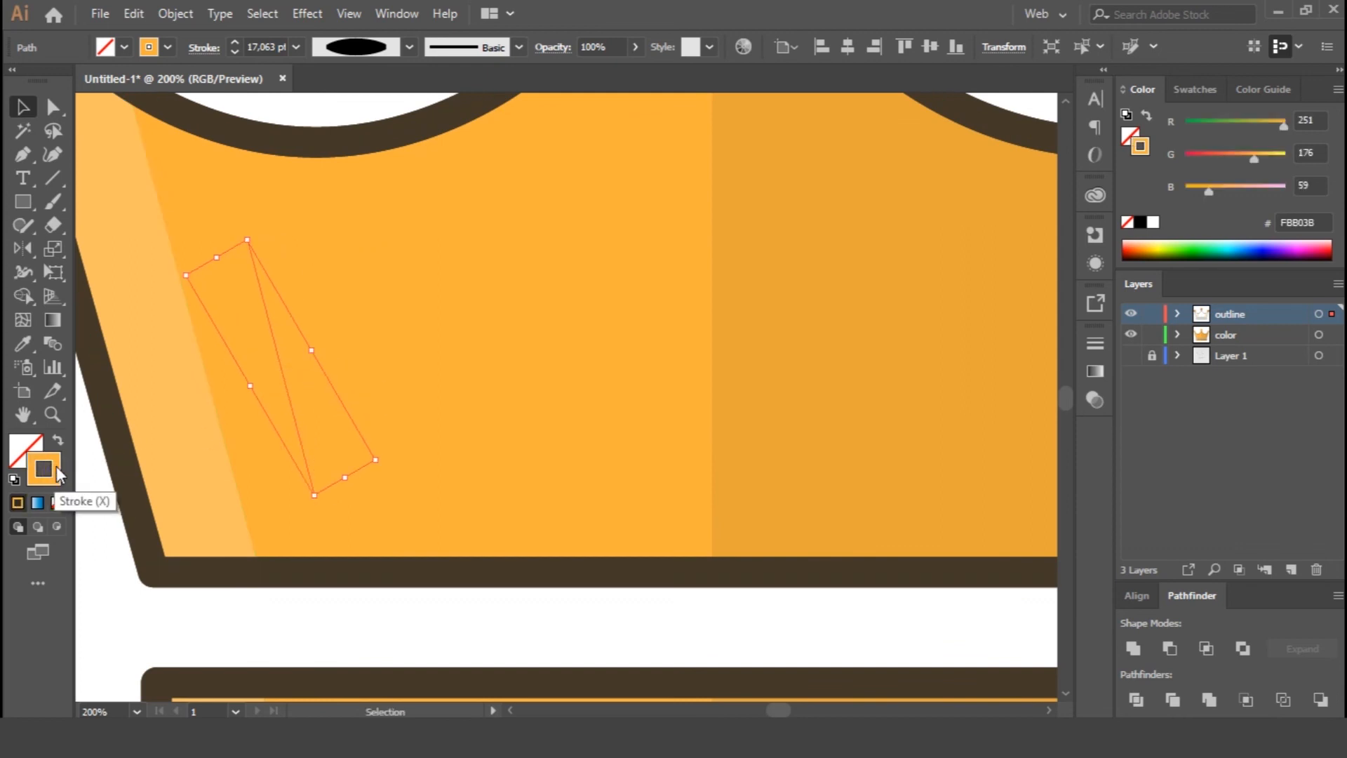
key(i)
click(192, 424)
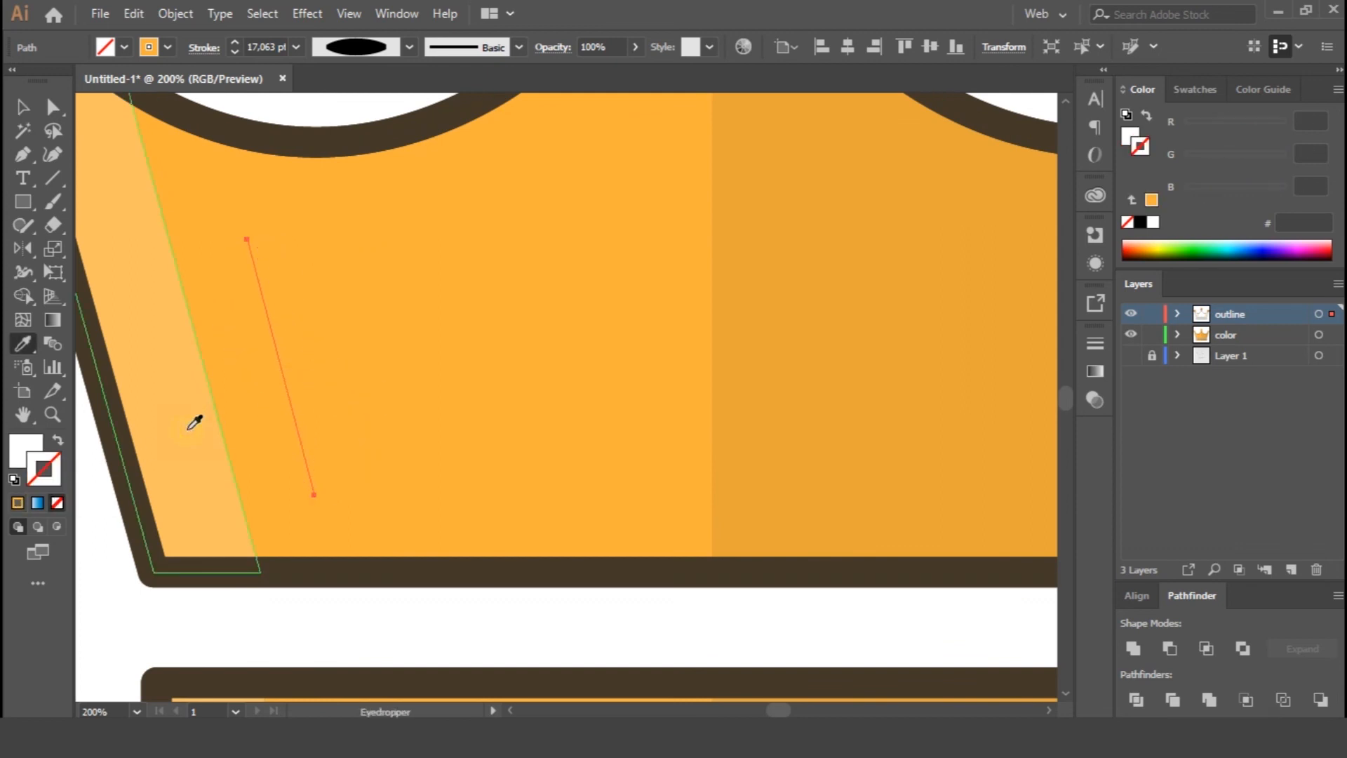
click(59, 442)
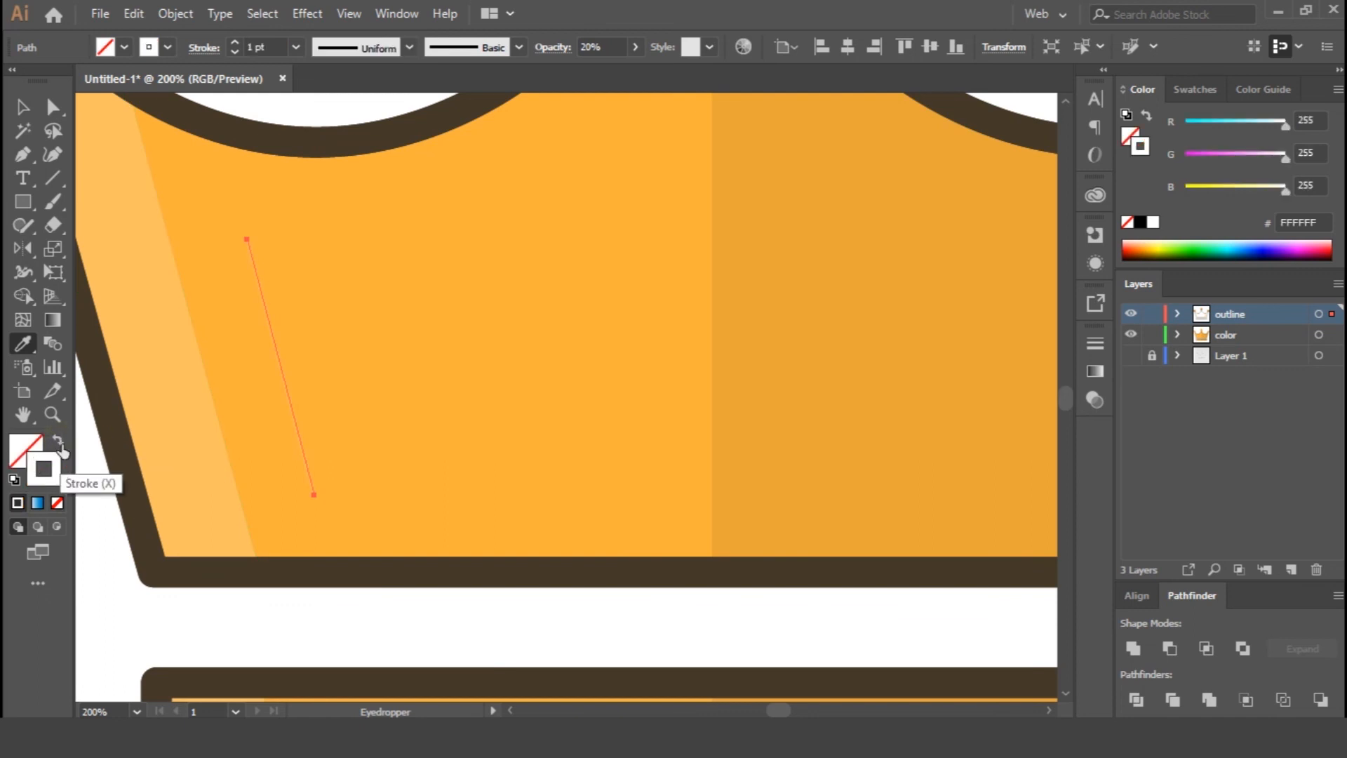
Set the white line's stroke weight to 16 pt and give it round caps.
click(295, 47)
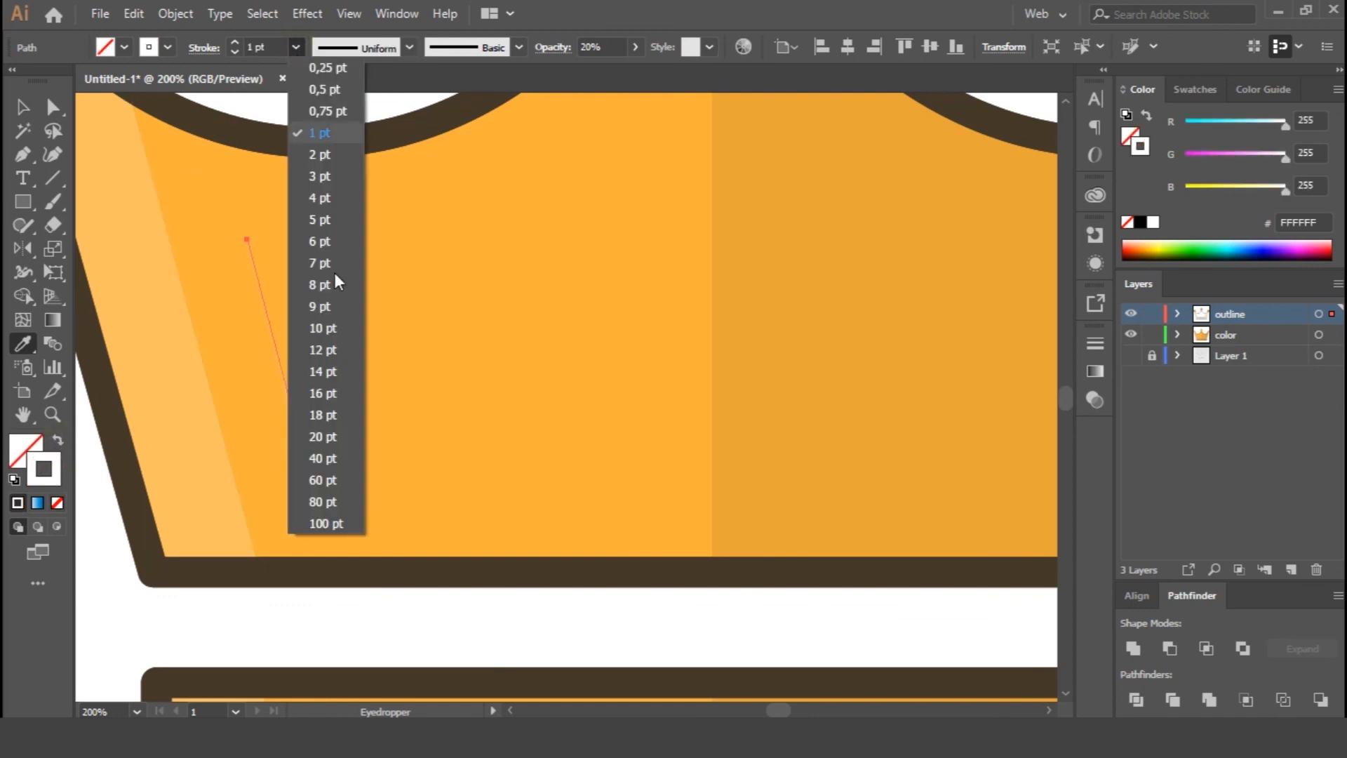
click(323, 393)
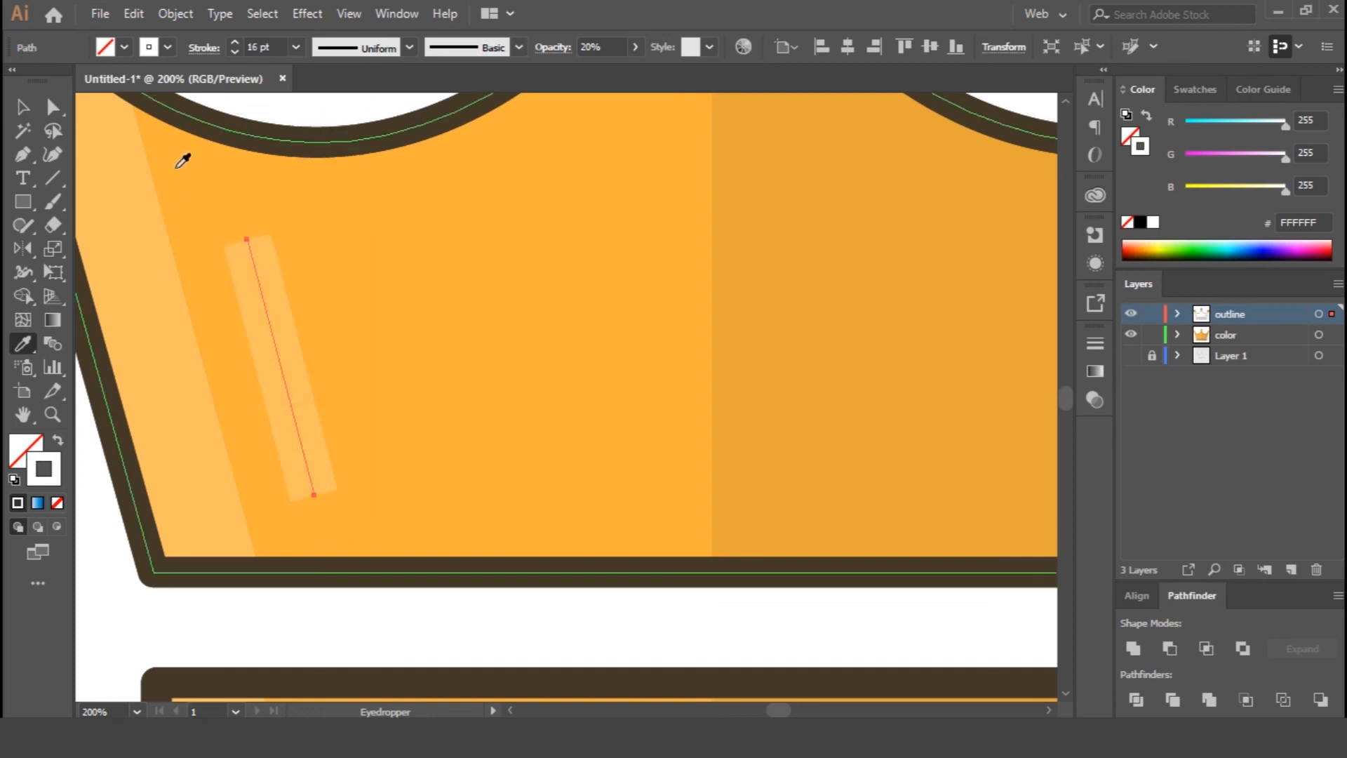
click(203, 47)
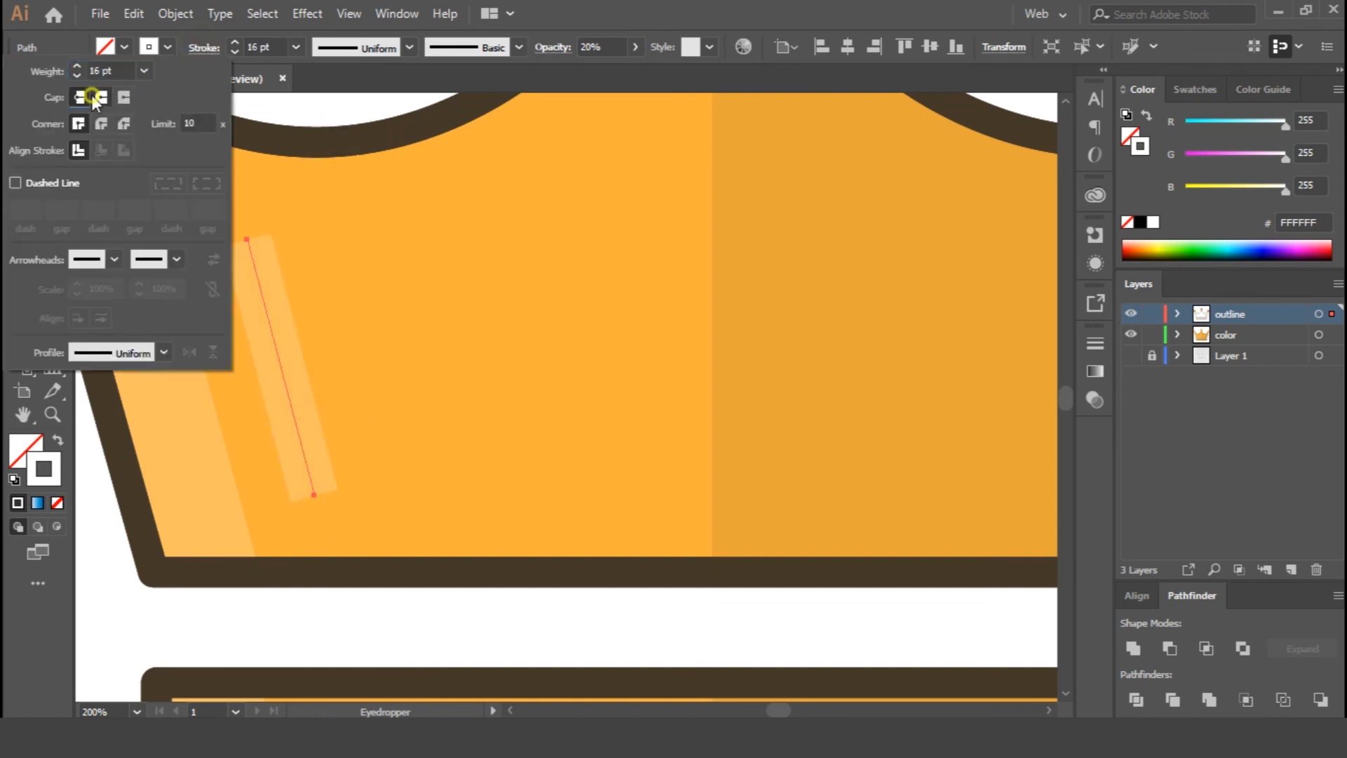
click(95, 97)
click(642, 8)
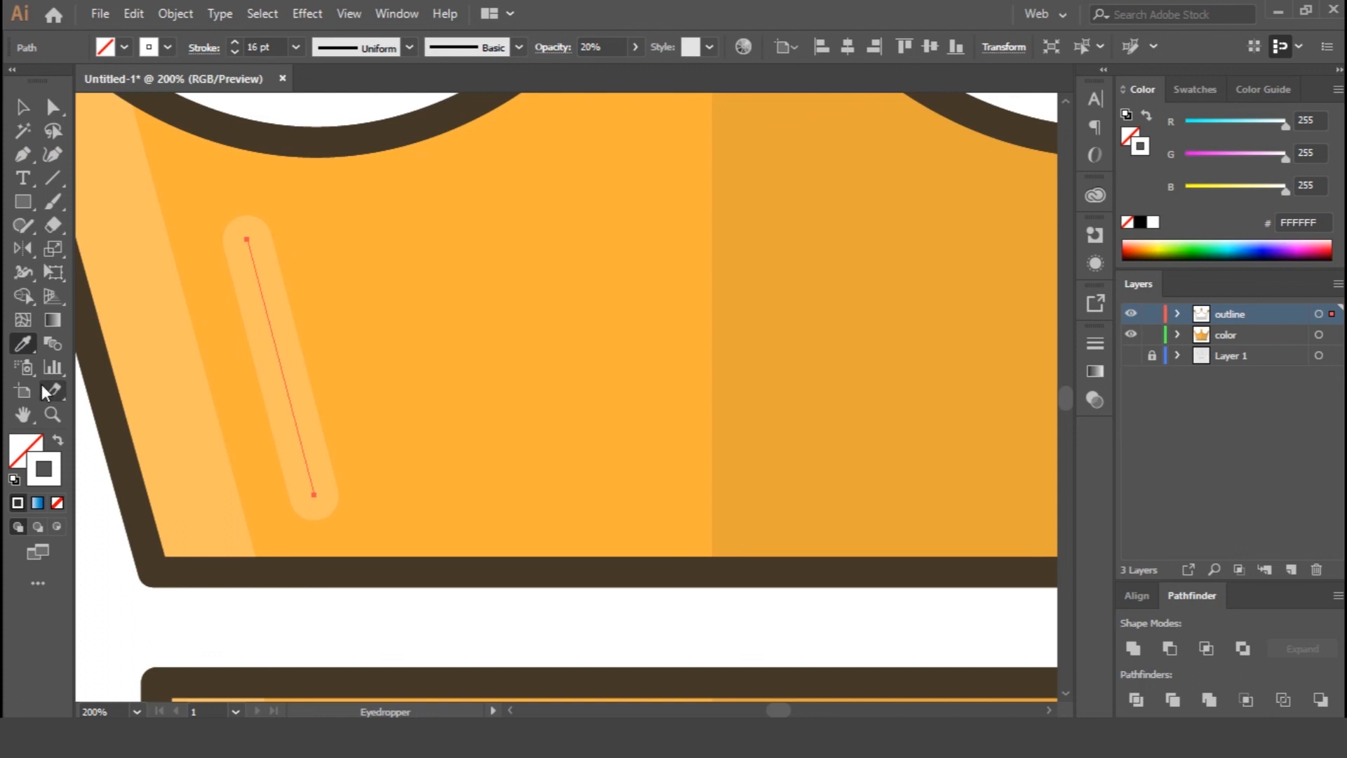
Widen the middle of the white line and taper both its ends with the Width tool.
click(23, 273)
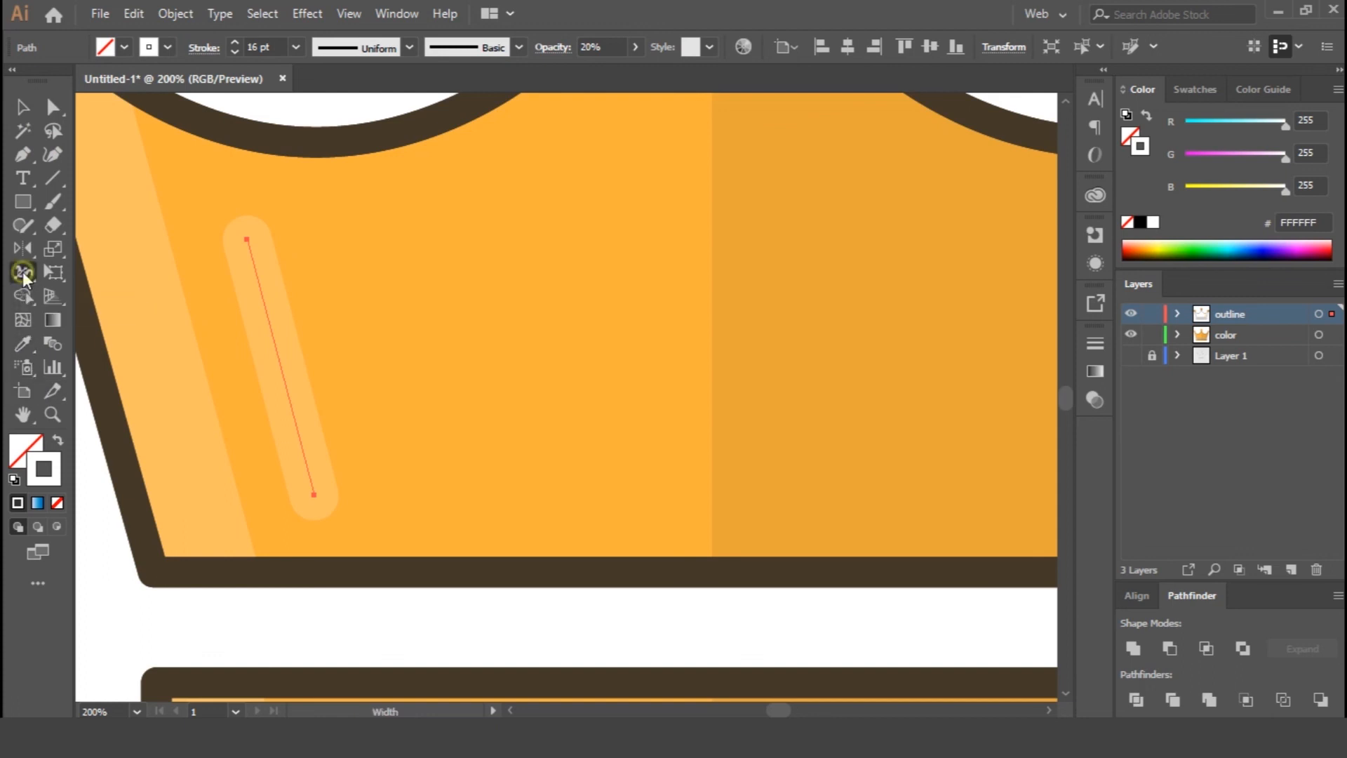
drag(291, 356, 247, 359)
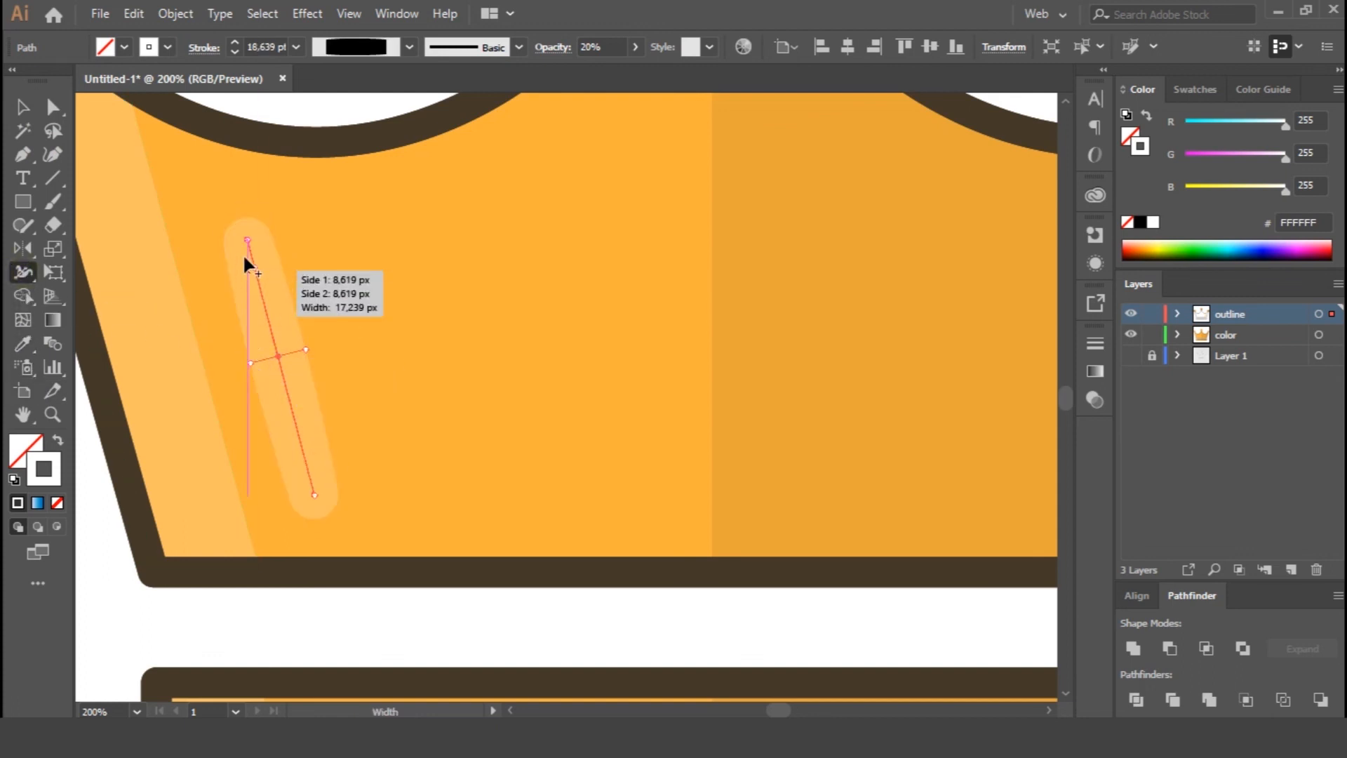
drag(270, 235, 248, 240)
drag(338, 493, 317, 496)
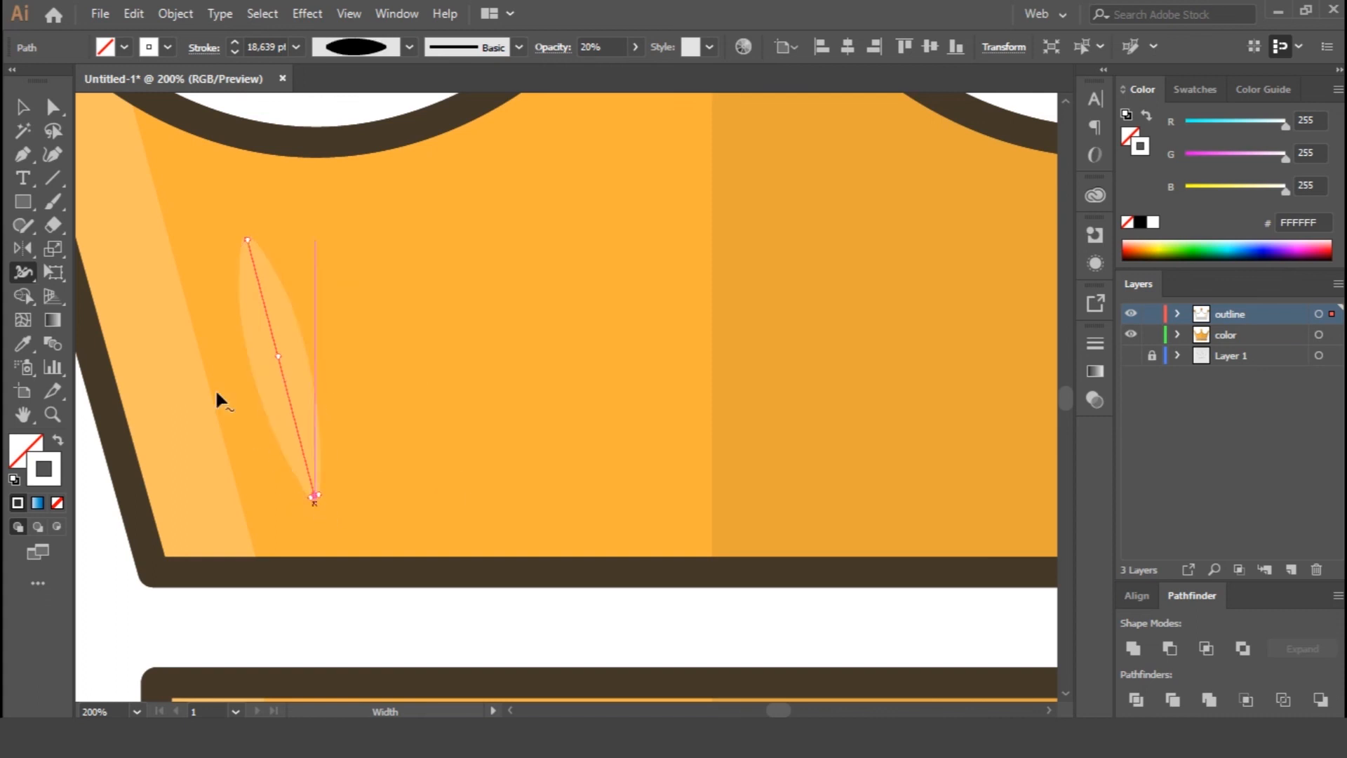
Move the white shine stroke up along the left edge highlight and shift the orange shine stroke on the right slightly upward.
click(23, 107)
drag(278, 374, 204, 255)
click(364, 633)
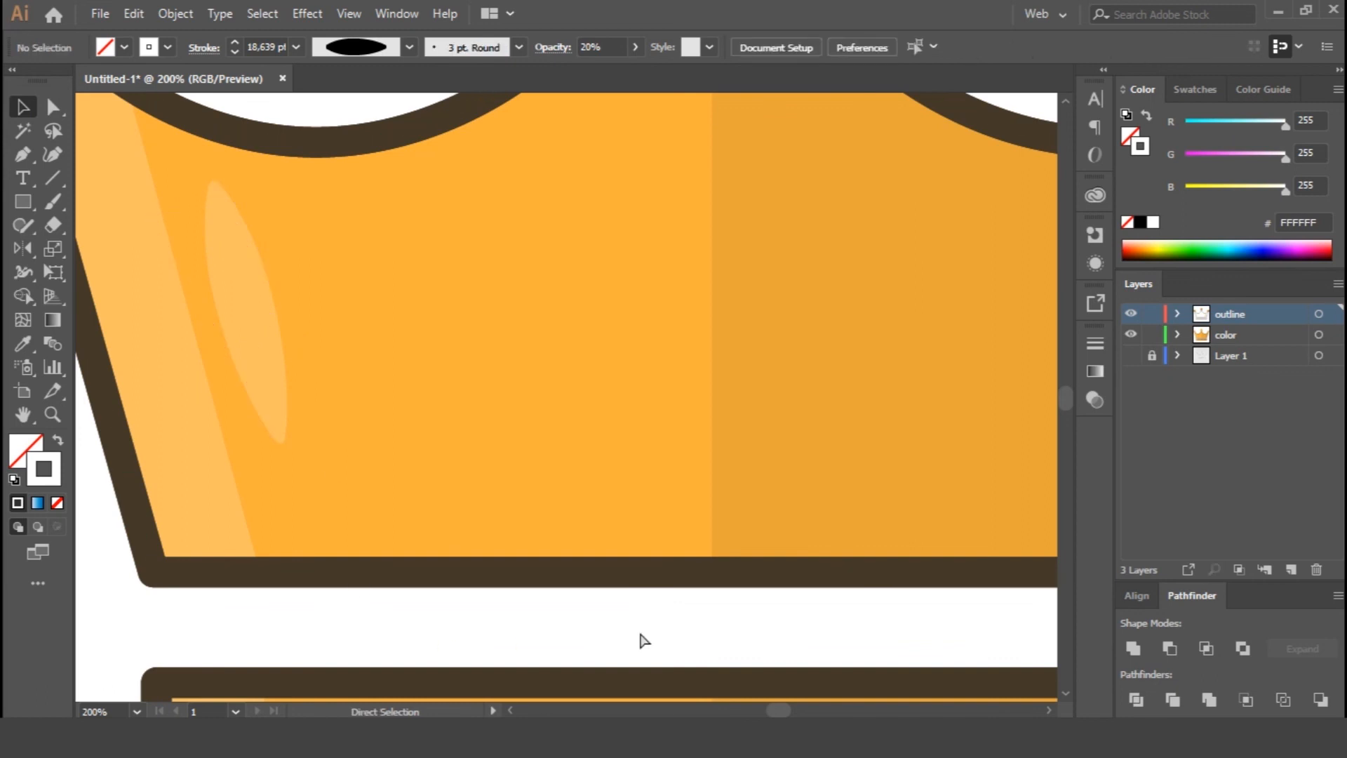
key(ctrl+0)
key(ctrl+1)
drag(786, 453, 787, 435)
click(975, 501)
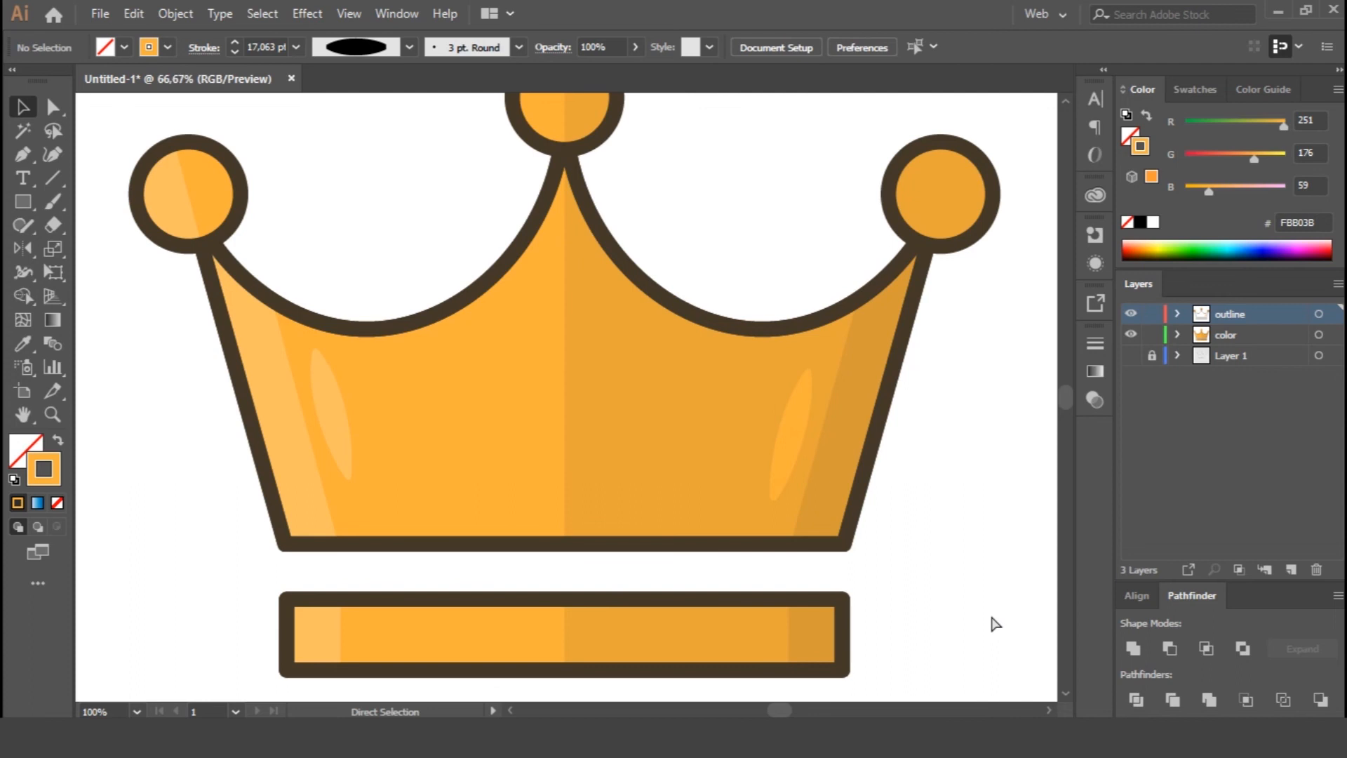
Create a 1000 px square on the color layer with the Rectangle tool, filled orange FBB03B and without stroke.
key(ctrl+0)
click(29, 204)
click(501, 208)
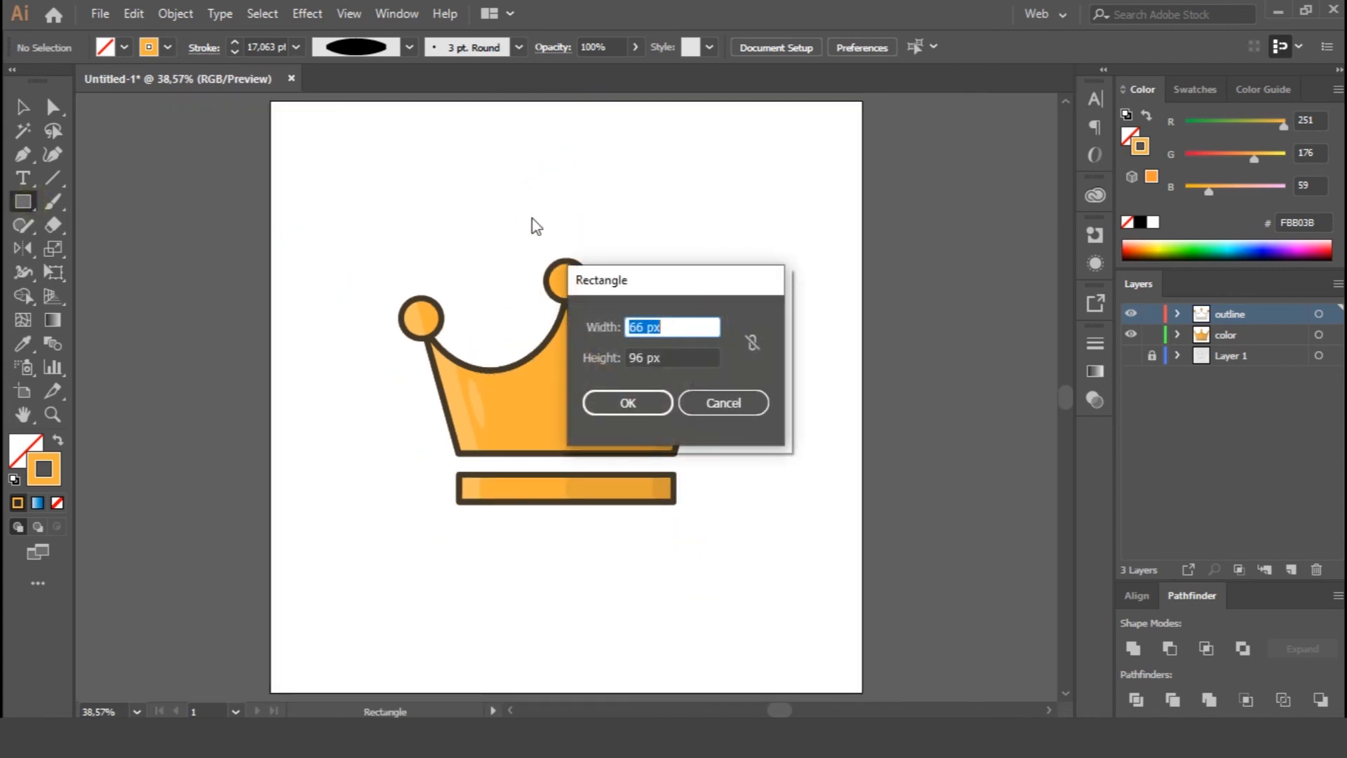
click(722, 402)
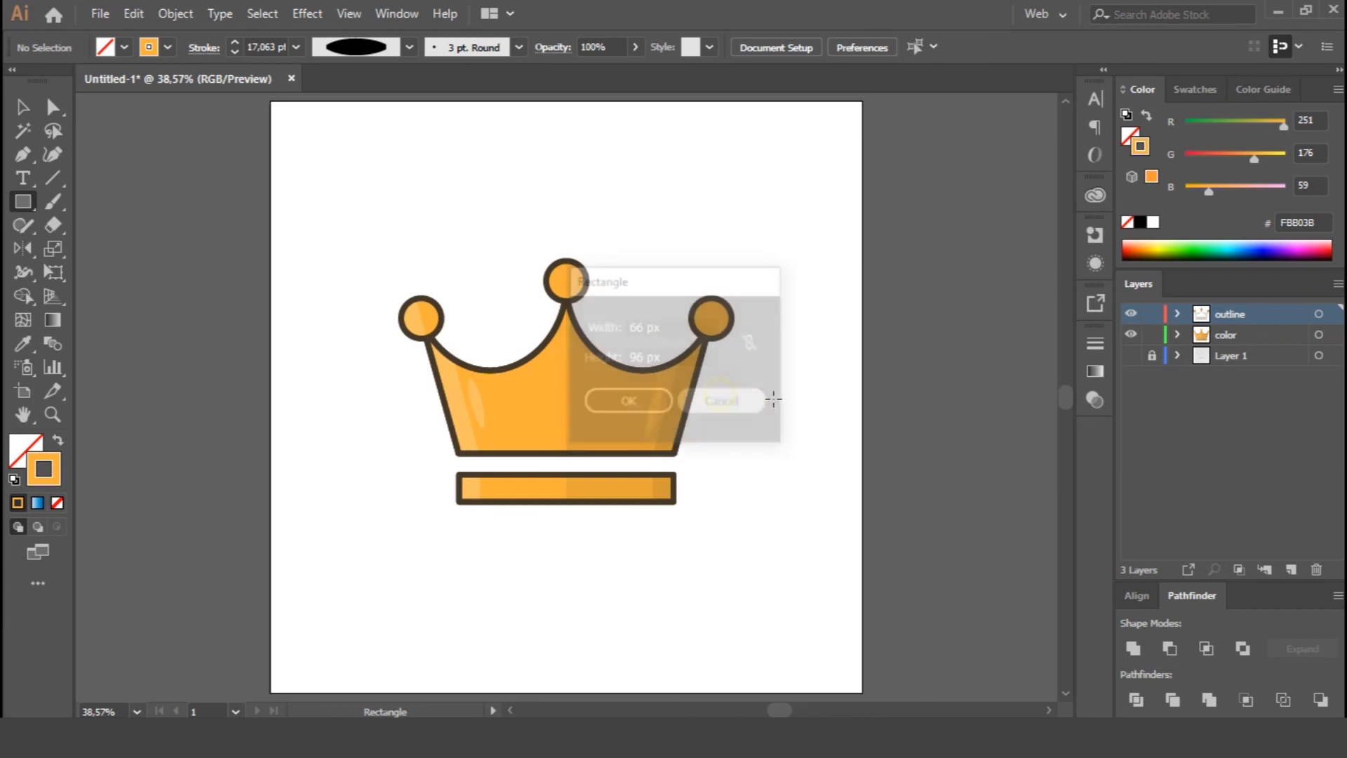
click(1250, 334)
click(670, 246)
text(1000)
key(Tab)
key(Return)
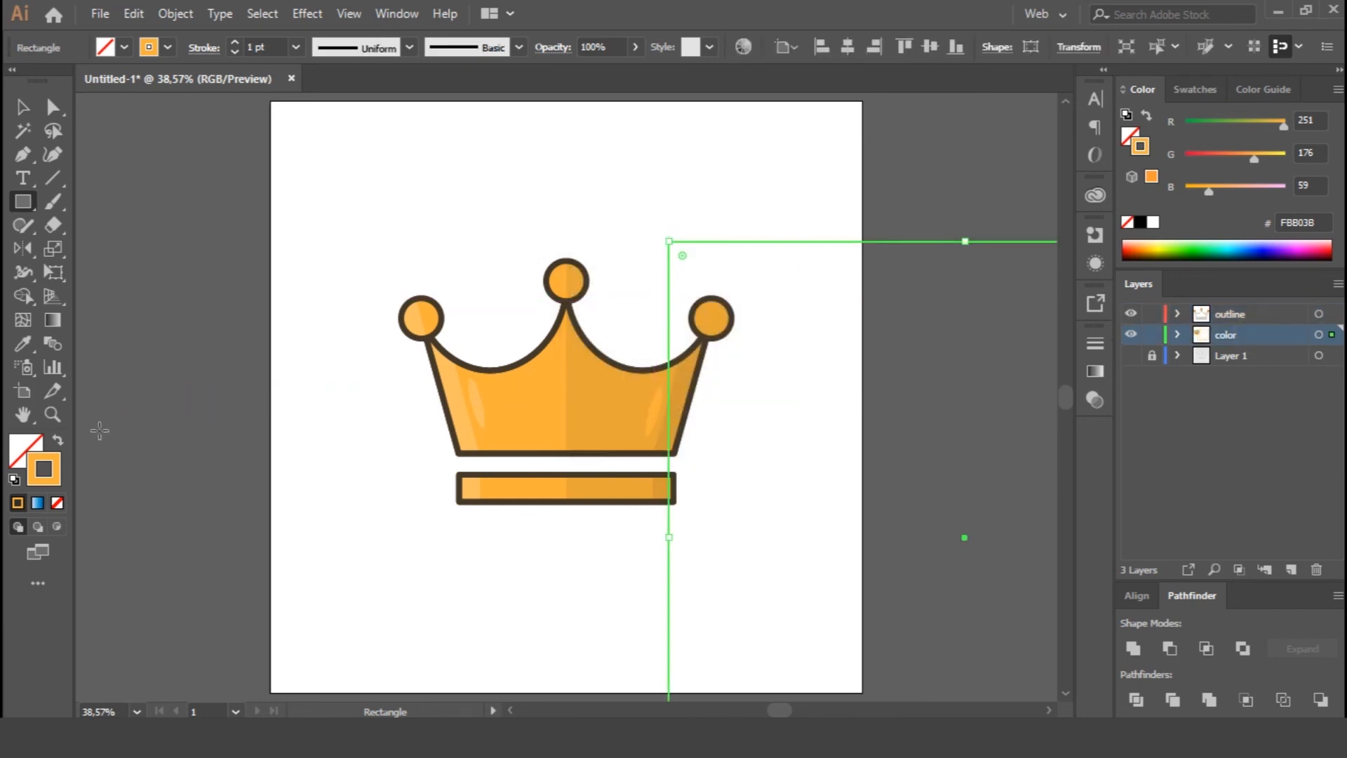
click(57, 442)
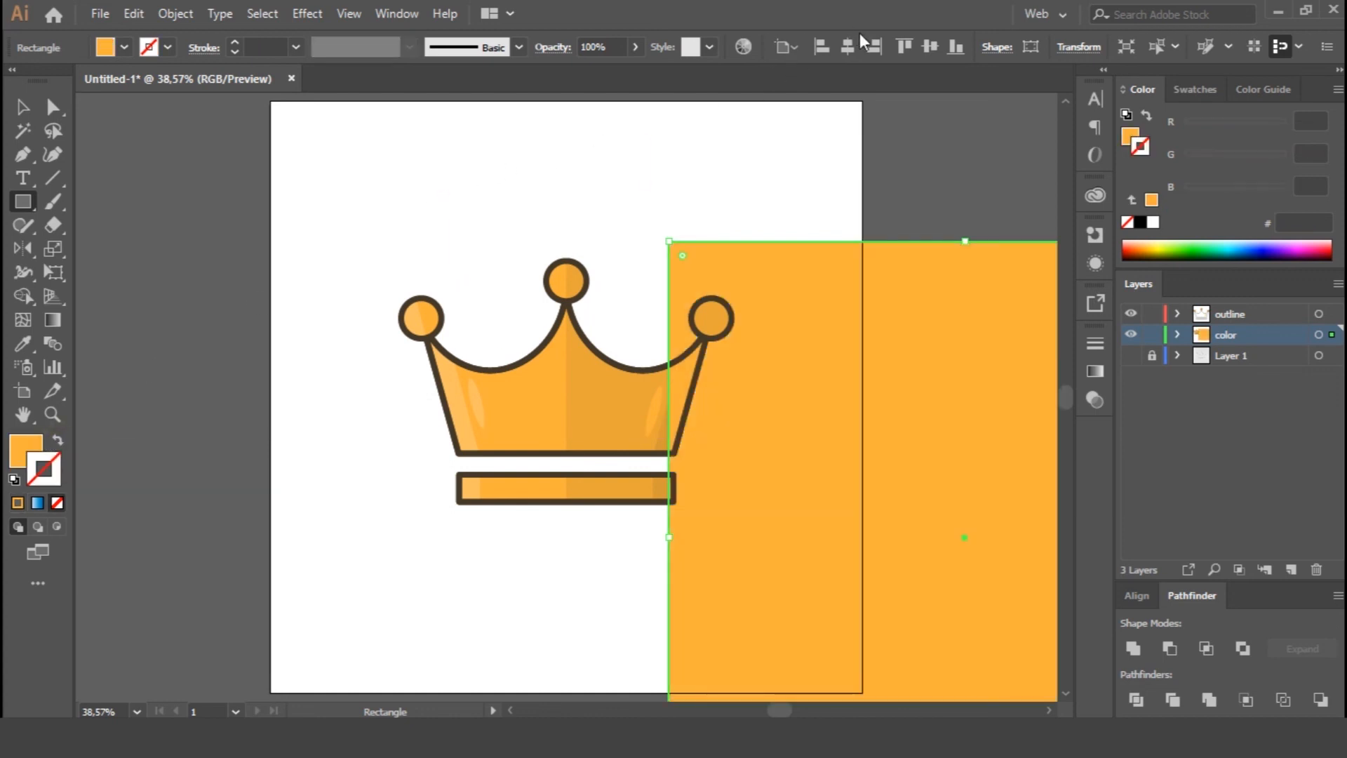
Align the orange square to cover the artboard and send it to the back behind the crown shapes.
click(940, 46)
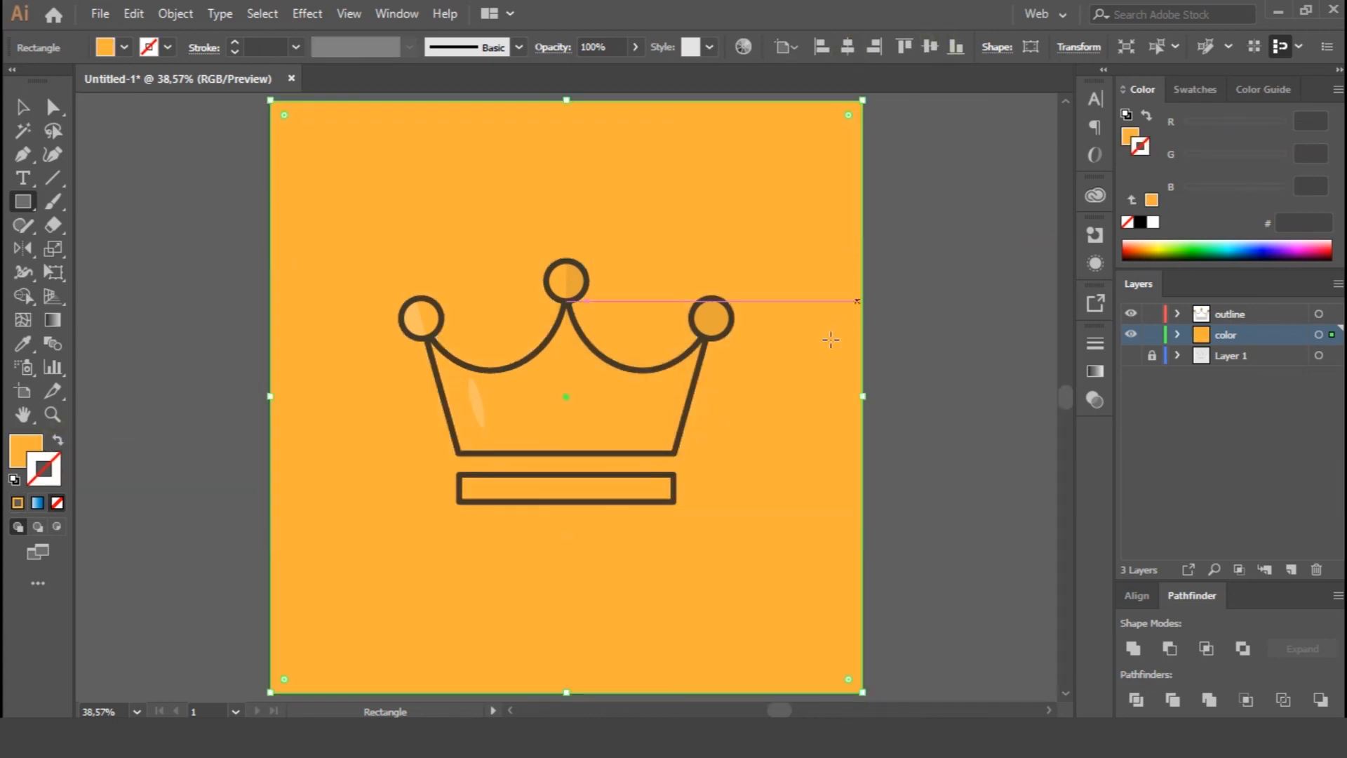
right_click(806, 302)
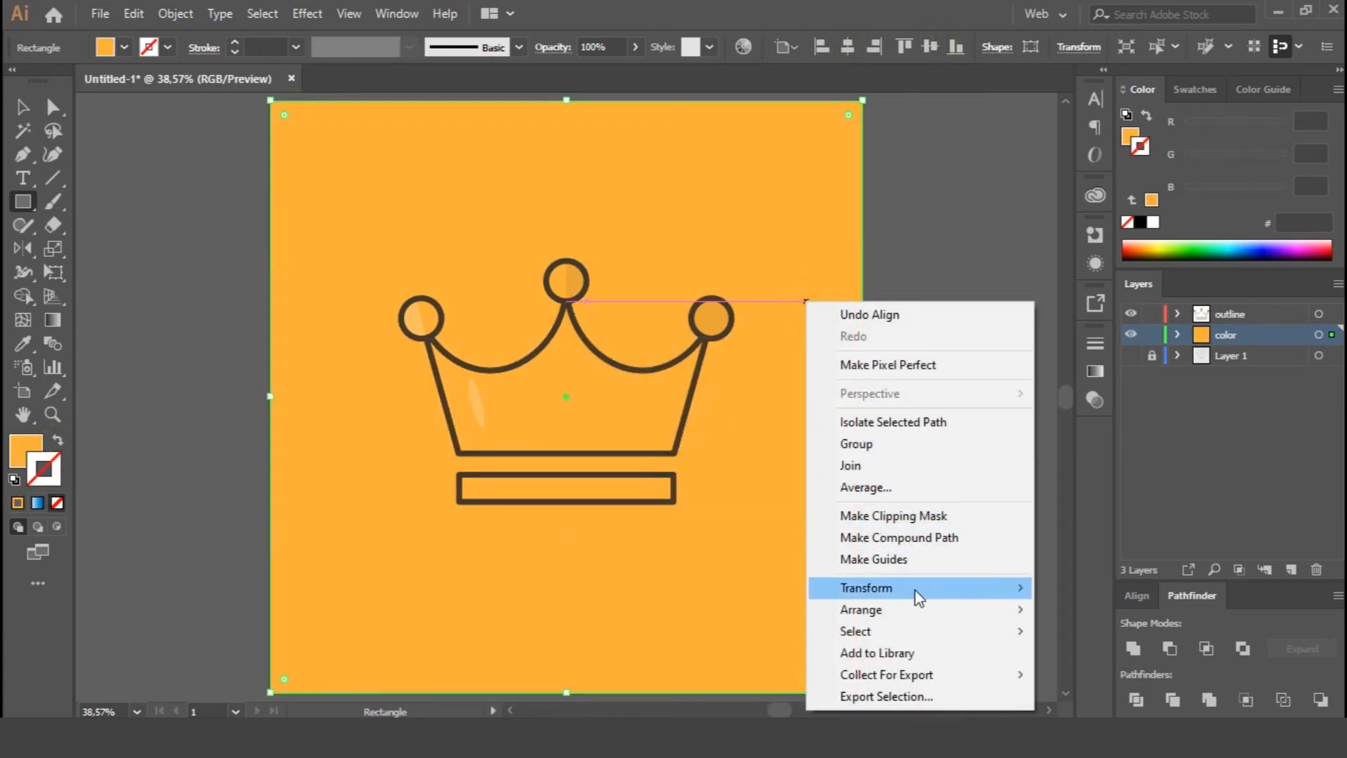
mouse_move(948, 612)
click(1122, 674)
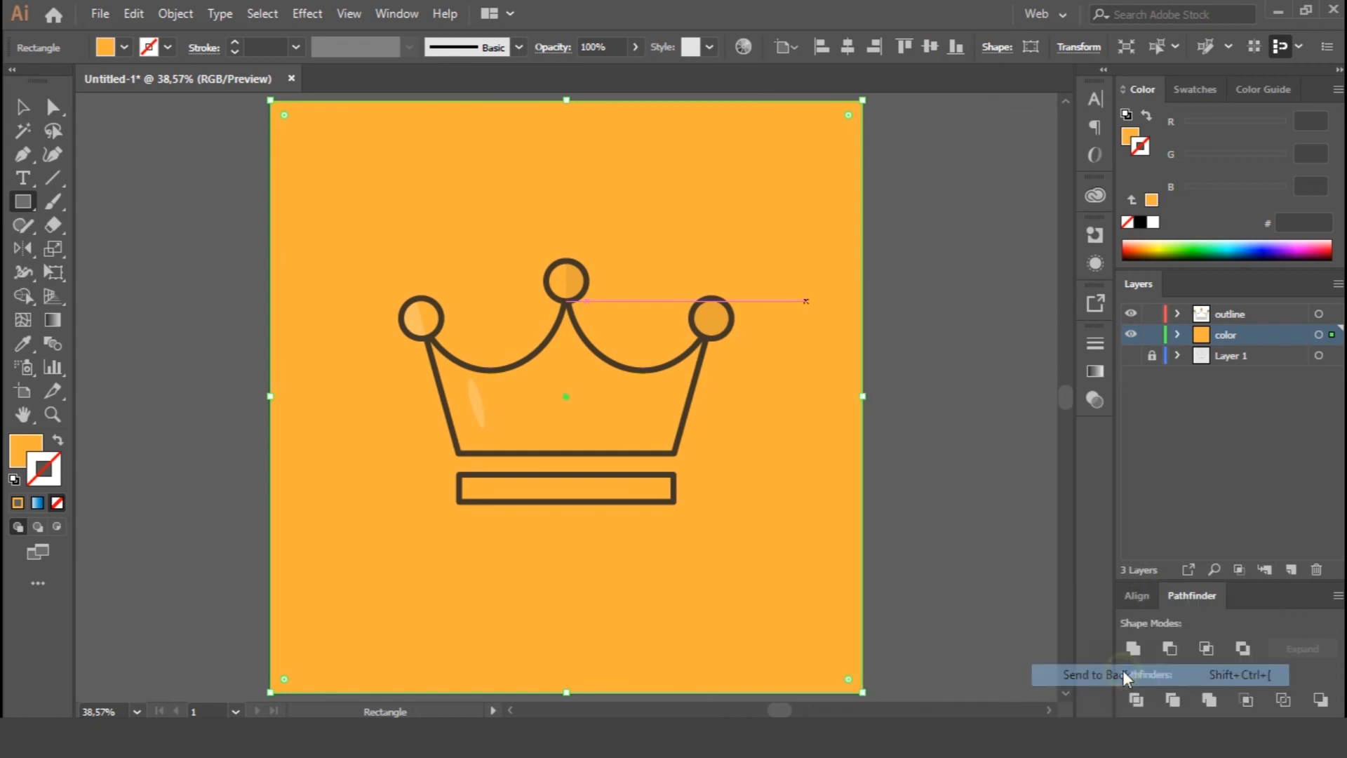
click(23, 107)
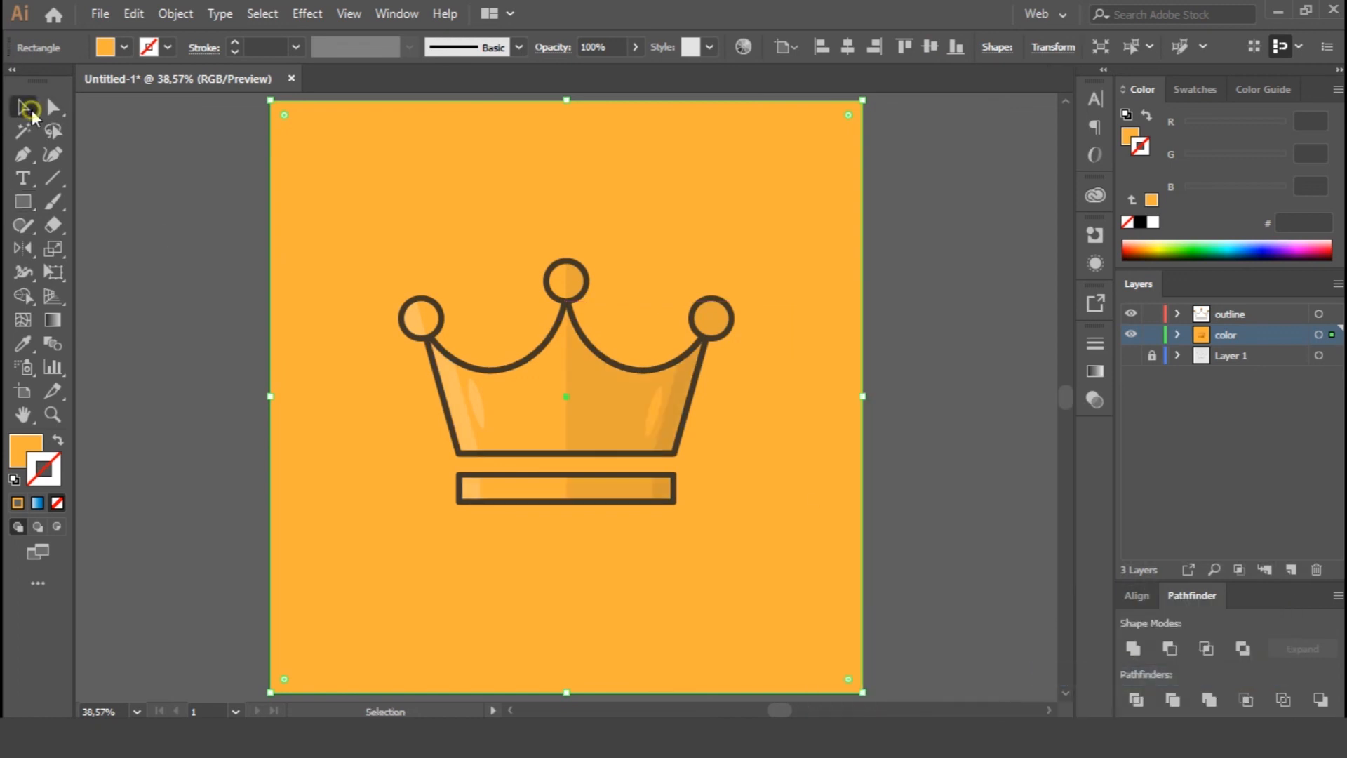
click(938, 250)
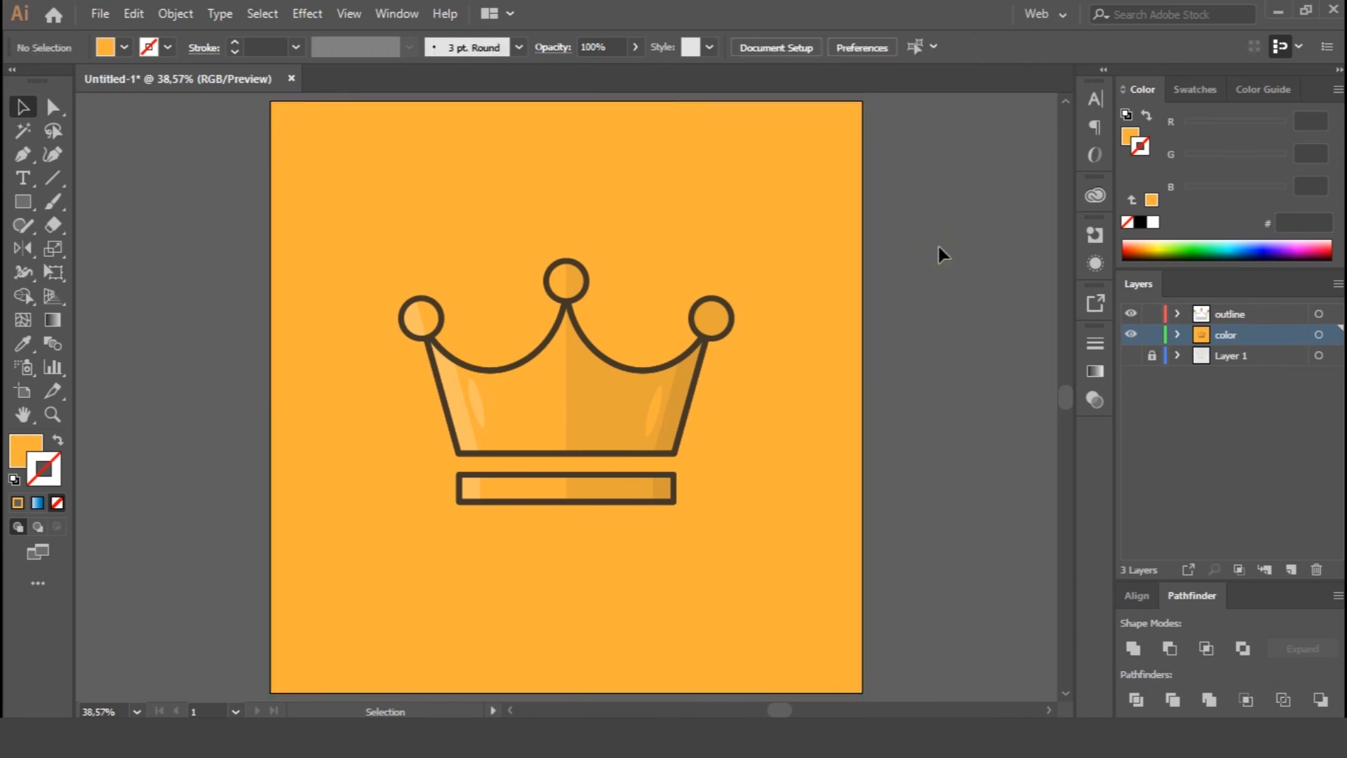
Change the background square's fill to the lighter orange FFBE69.
key(ctrl+minus)
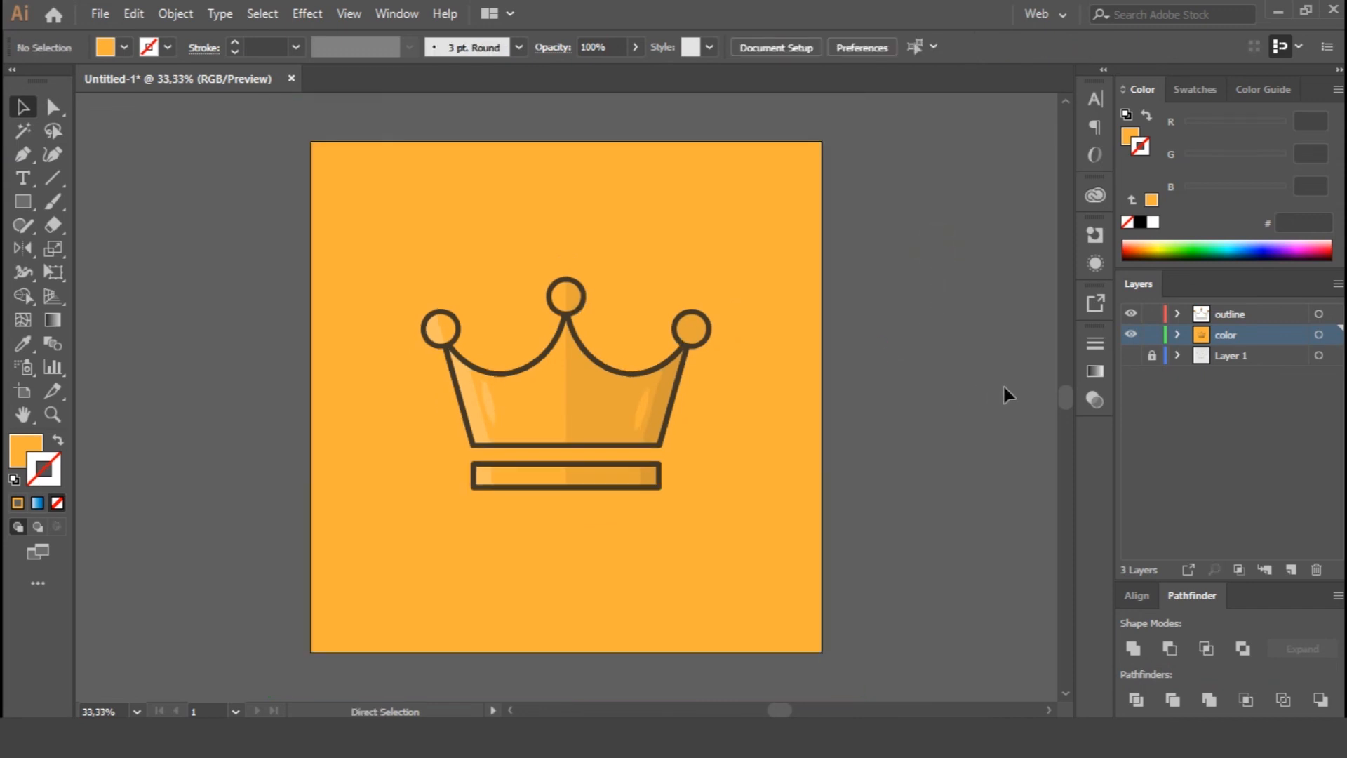
click(343, 421)
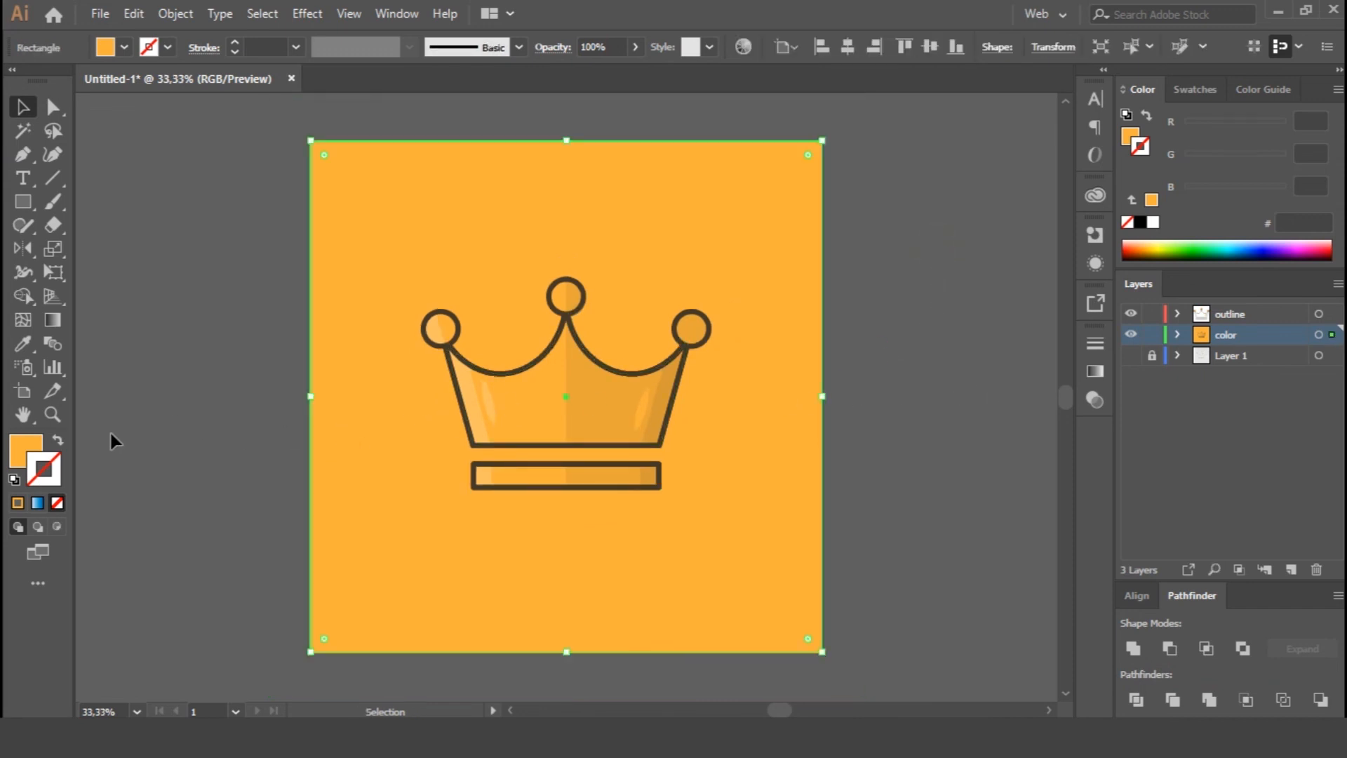
double_click(31, 451)
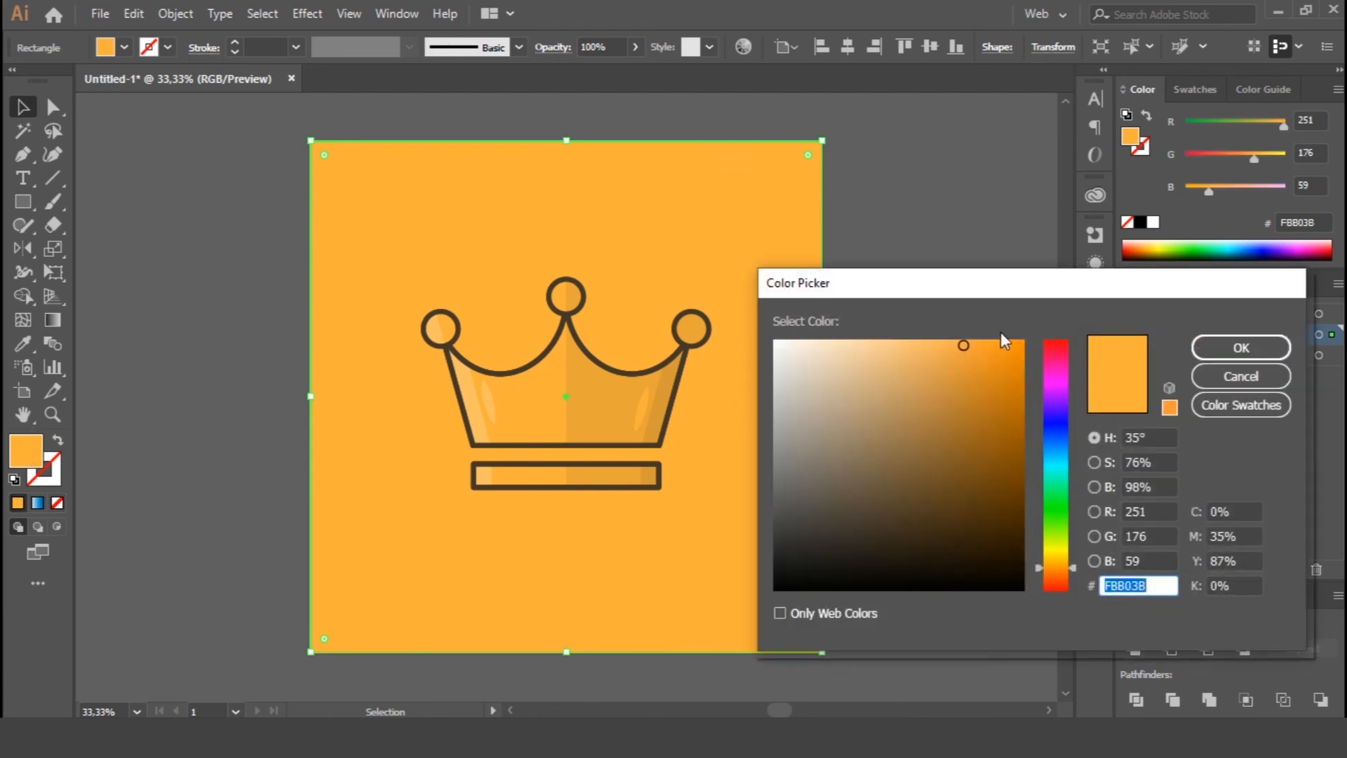
click(923, 340)
click(1215, 343)
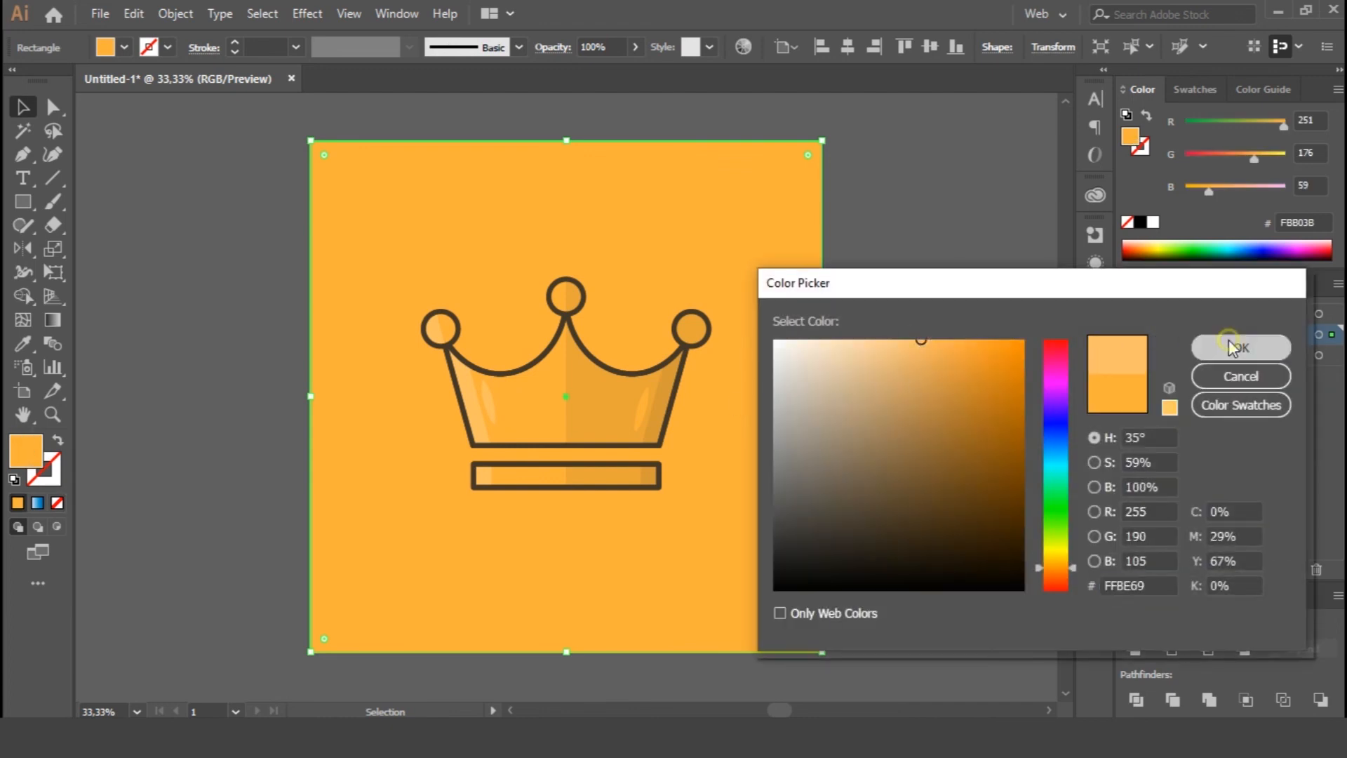
click(965, 492)
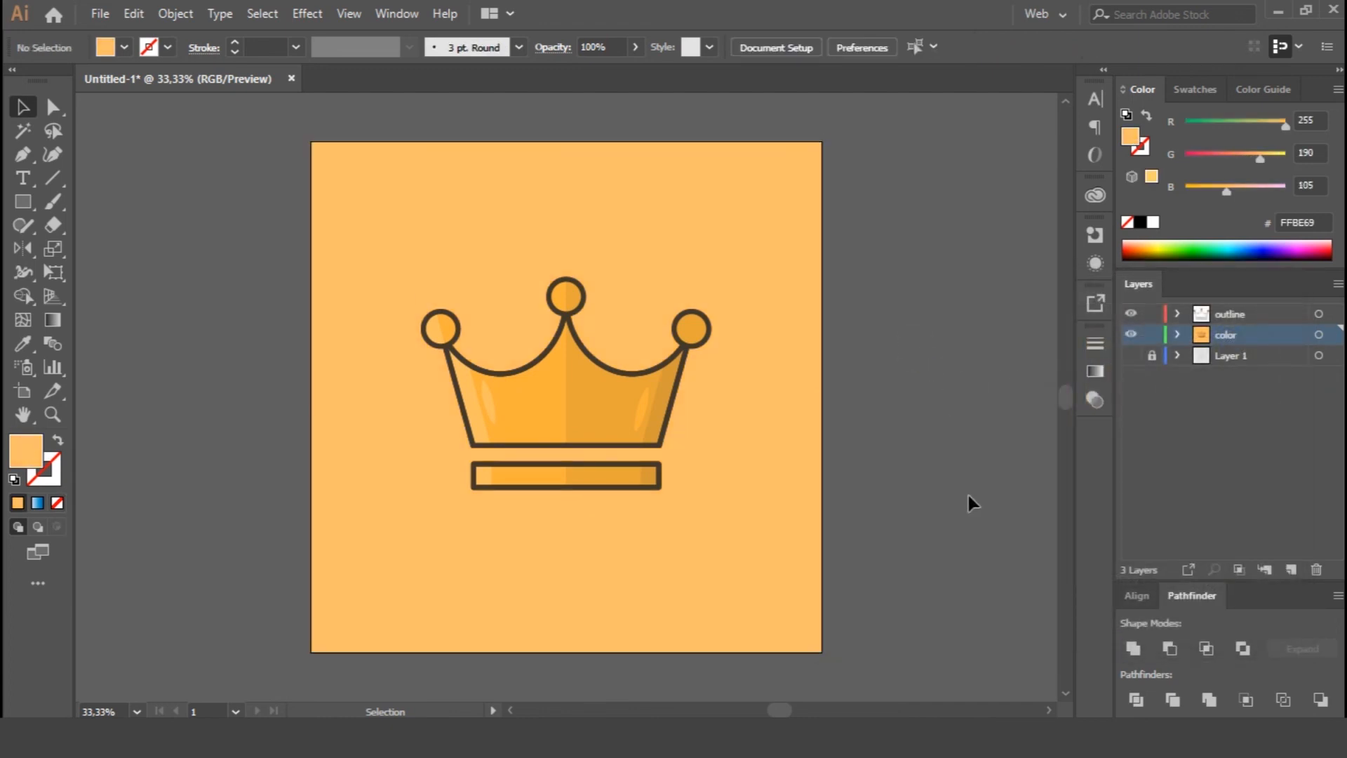
Fill the background square with the teal swatch and deselect it.
click(751, 507)
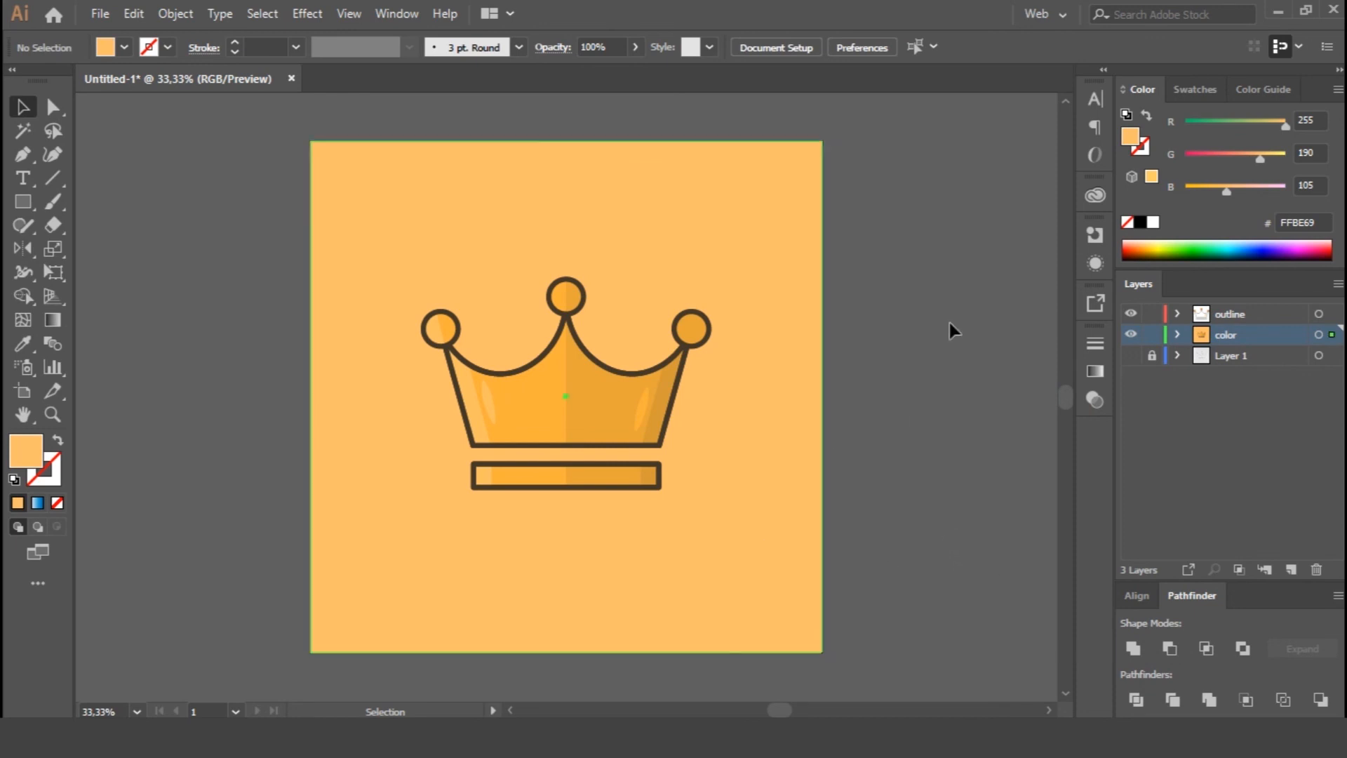
click(1206, 87)
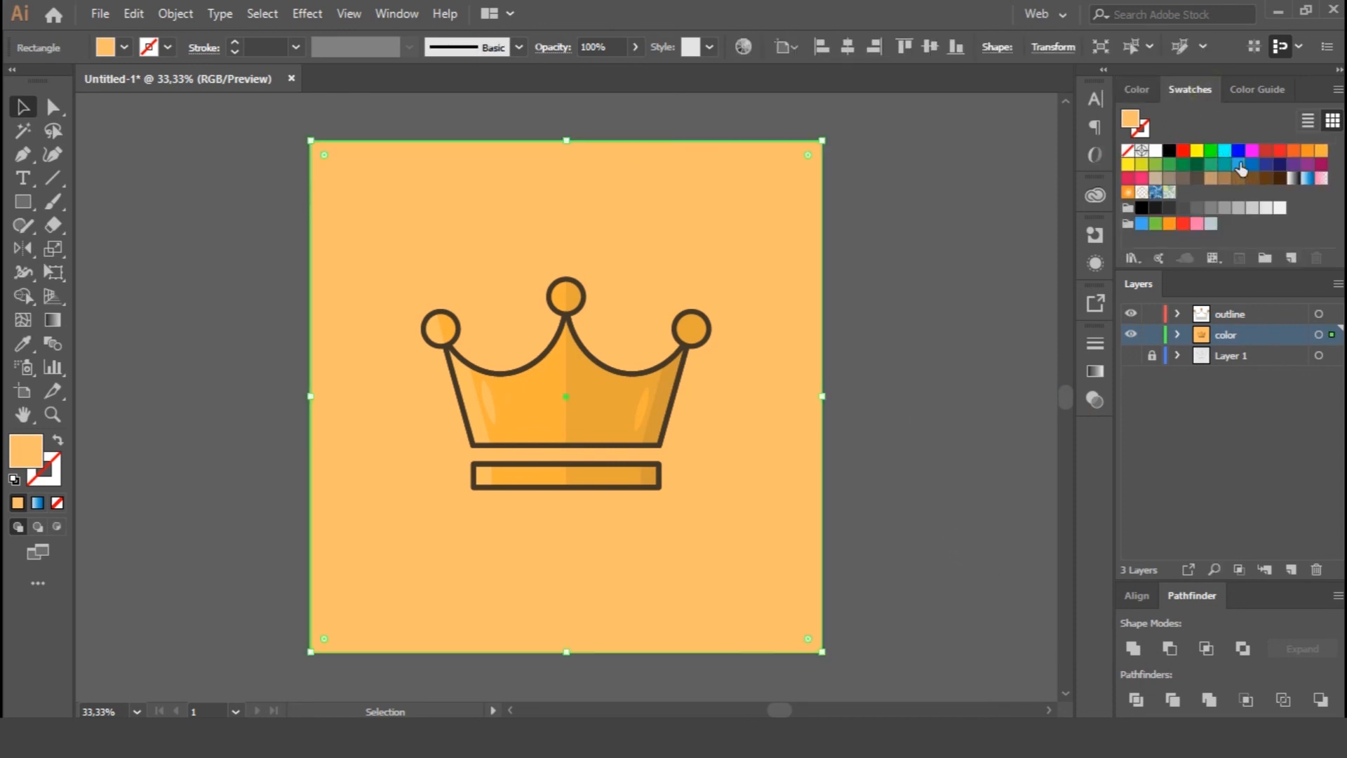
click(1239, 166)
click(1223, 165)
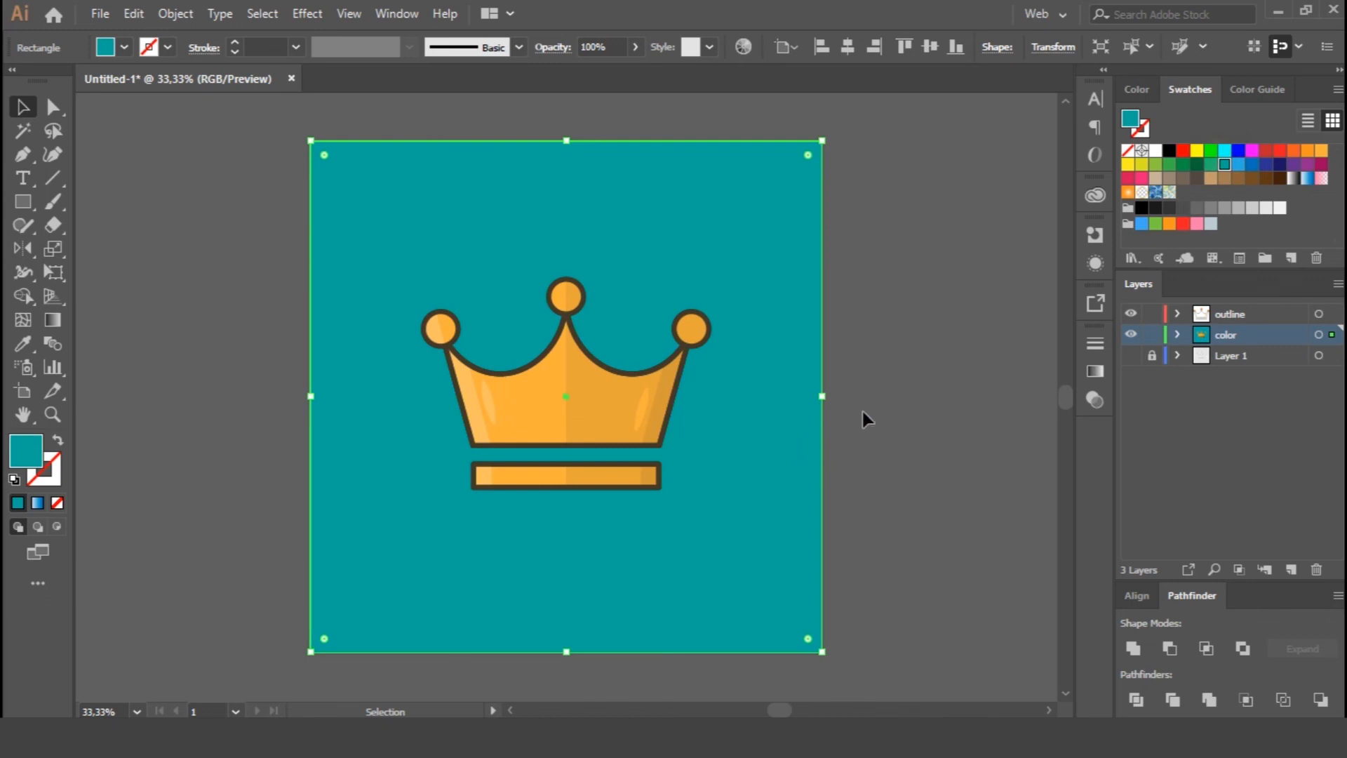
click(883, 403)
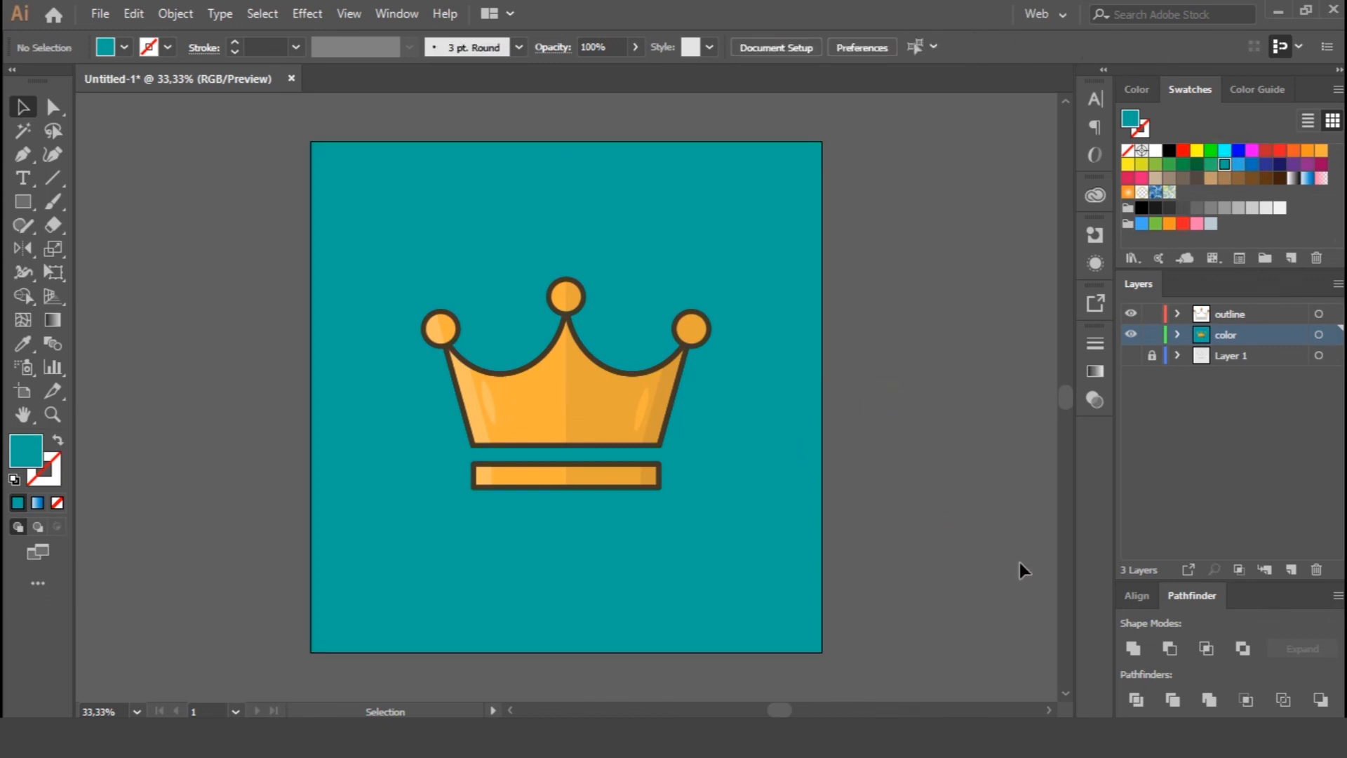